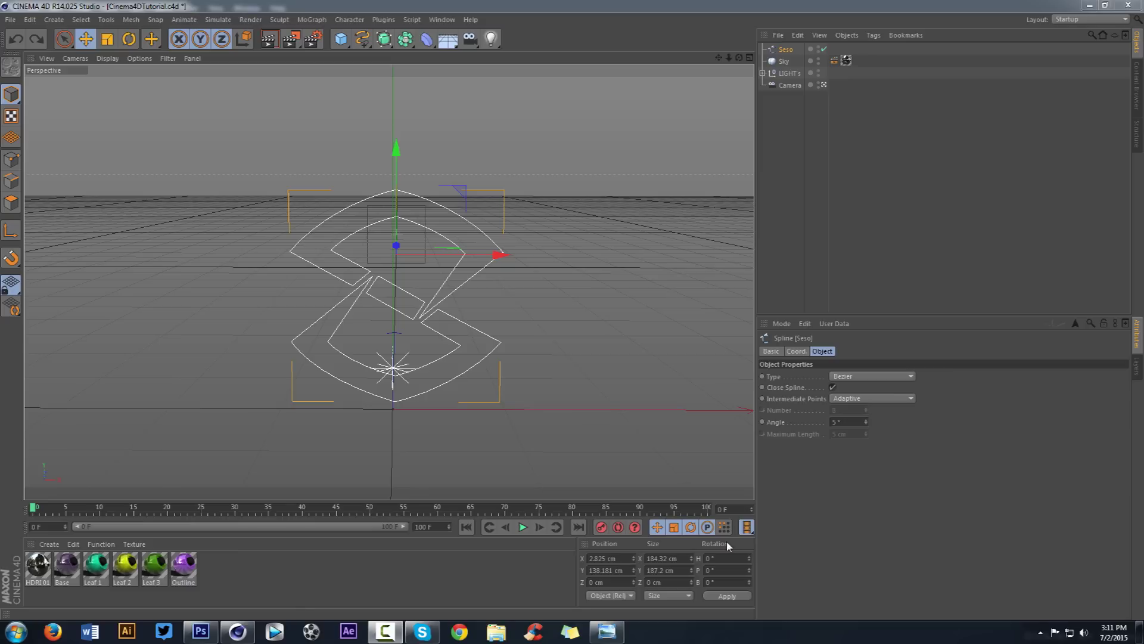
- Examine the WhizHeader reference image in Windows Photo Viewer, and return to Cinema 4D to look over the scene's materials
{"action": "left_click", "coordinate": [605, 631]}
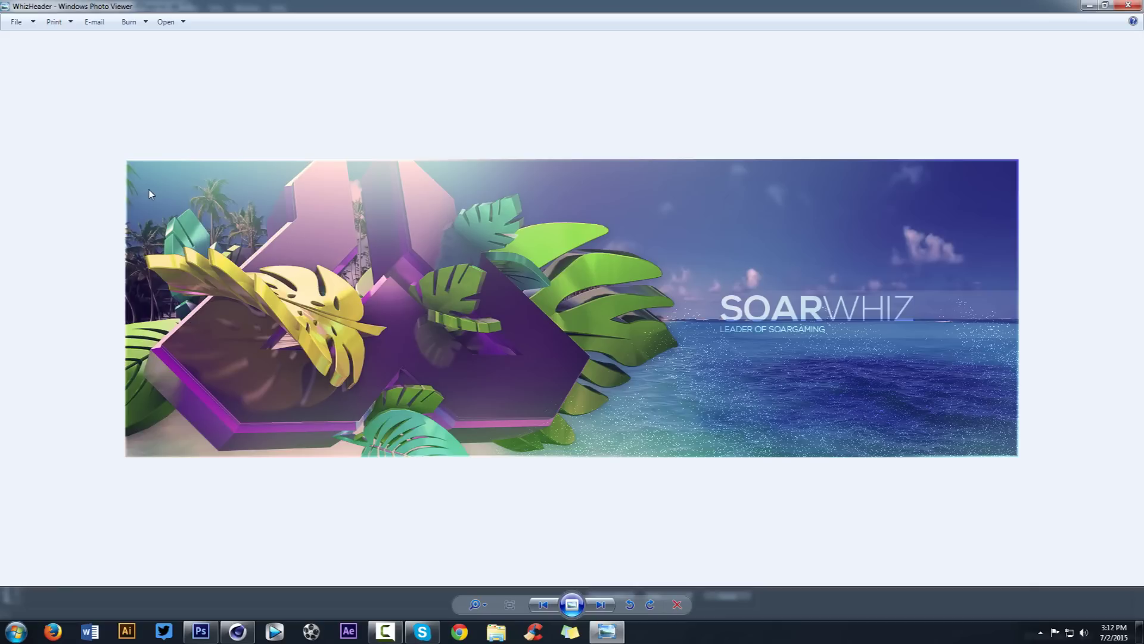
{"action": "left_click", "coordinate": [233, 630]}
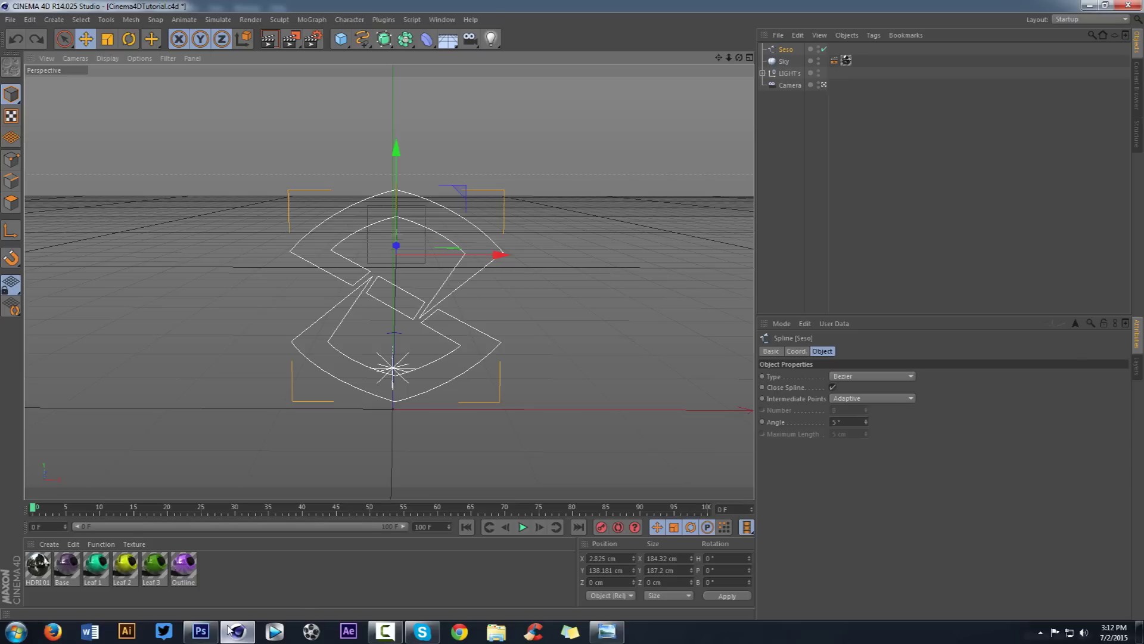
{"action": "left_click_drag", "start_coordinate": [232, 578], "coordinate": [30, 561]}
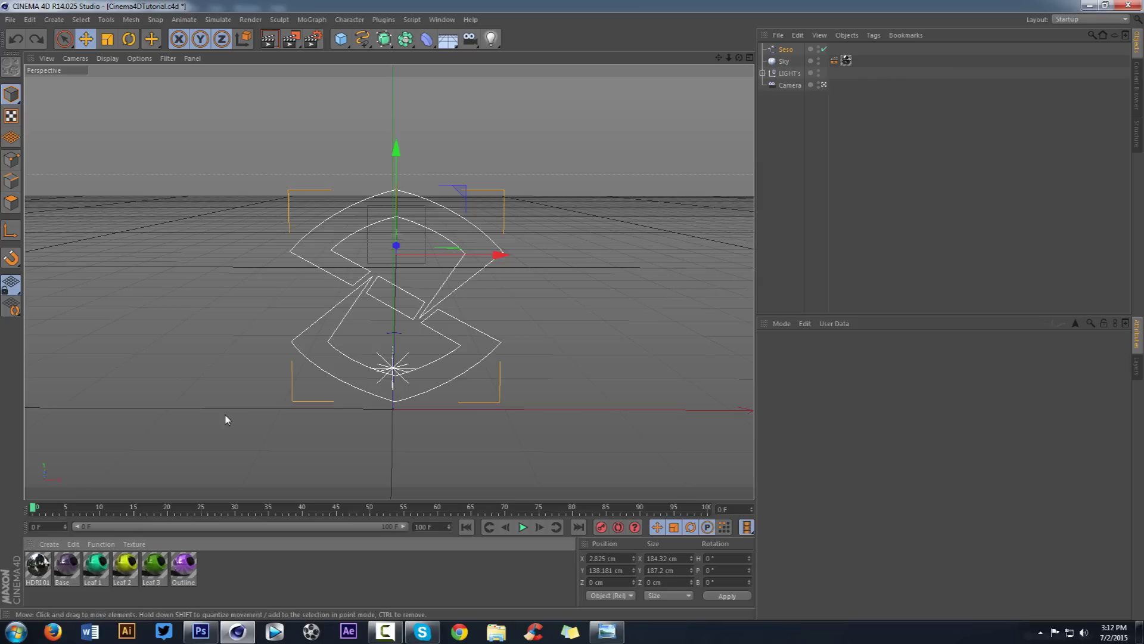
- Switch to the Leafs.c4d project and compare its leaf splines with the WhizHeader image in Windows Photo Viewer
{"action": "left_click", "coordinate": [444, 21]}
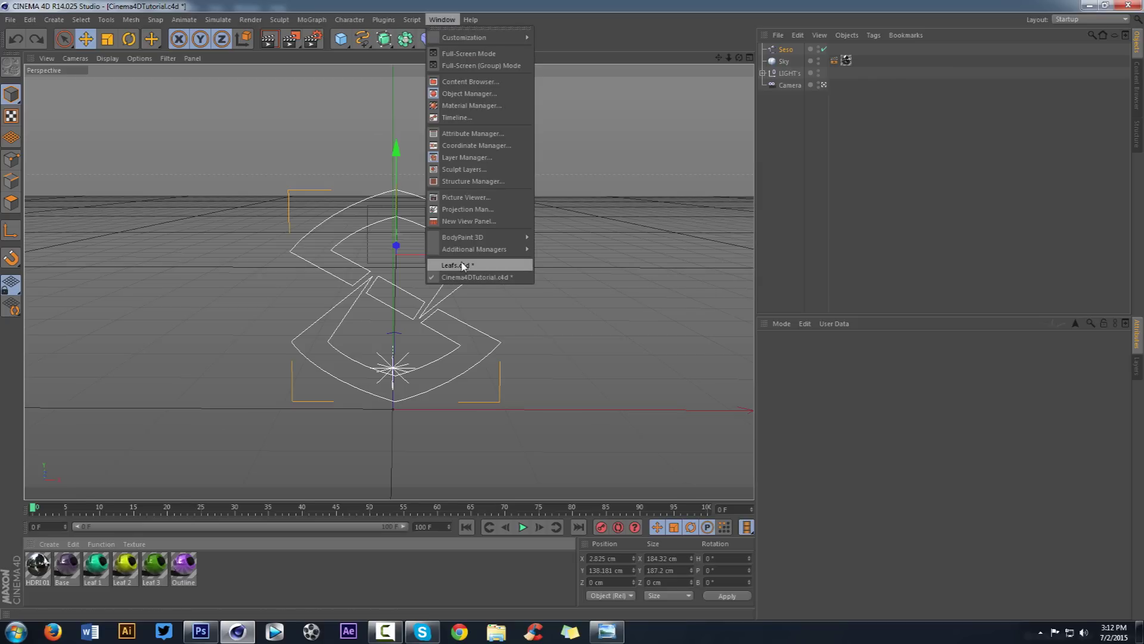
{"action": "left_click", "coordinate": [463, 265]}
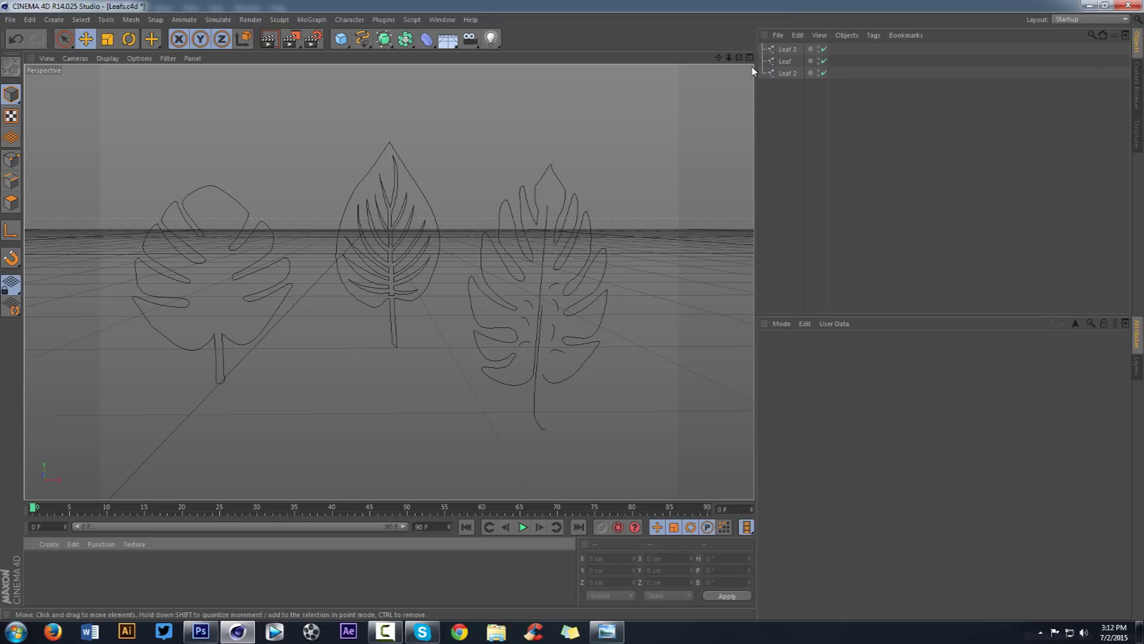
{"action": "left_click", "coordinate": [607, 631]}
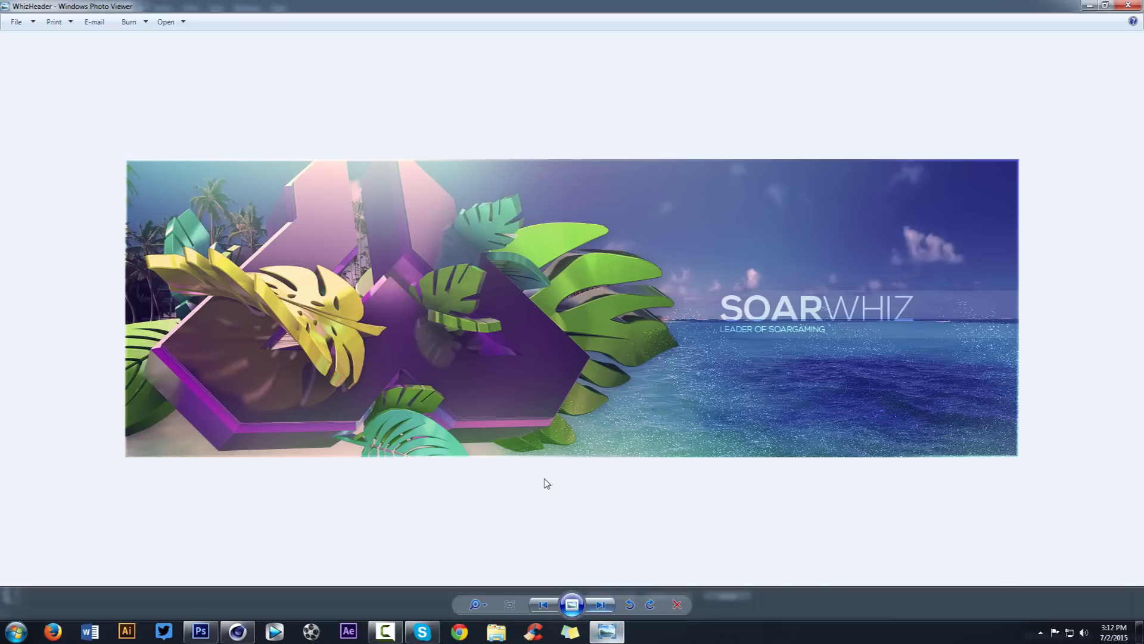
{"action": "left_click", "coordinate": [225, 633]}
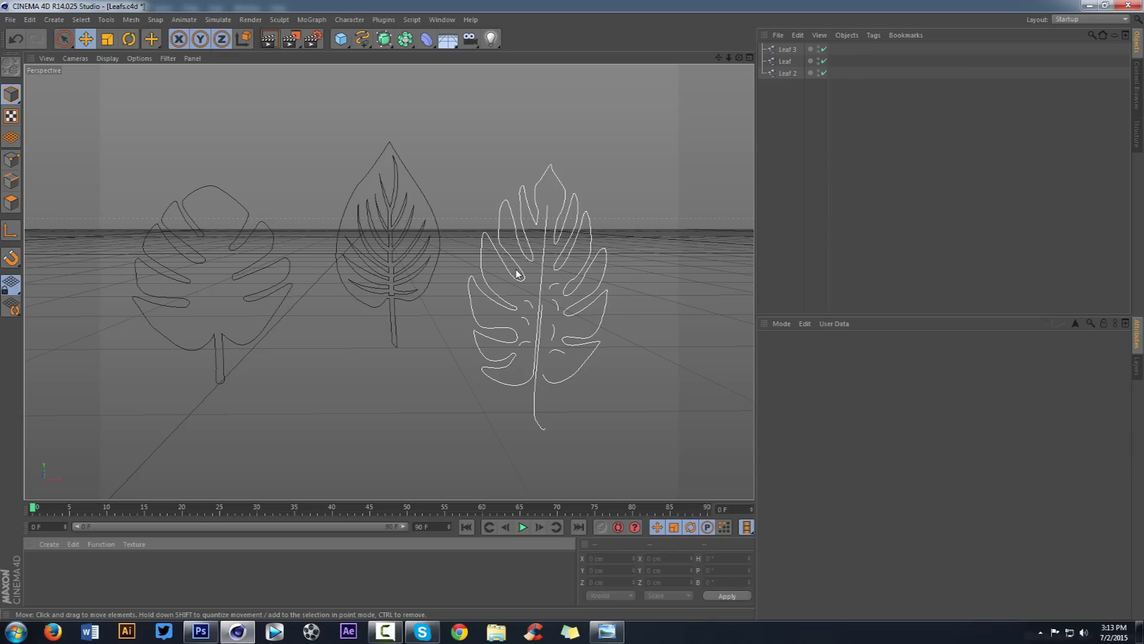
- Compare the leaf splines in Cinema 4D with the source leaf artwork of Leafs.psd in Photoshop
{"action": "left_click", "coordinate": [445, 264]}
{"action": "left_click", "coordinate": [306, 498]}
{"action": "left_click", "coordinate": [200, 631]}
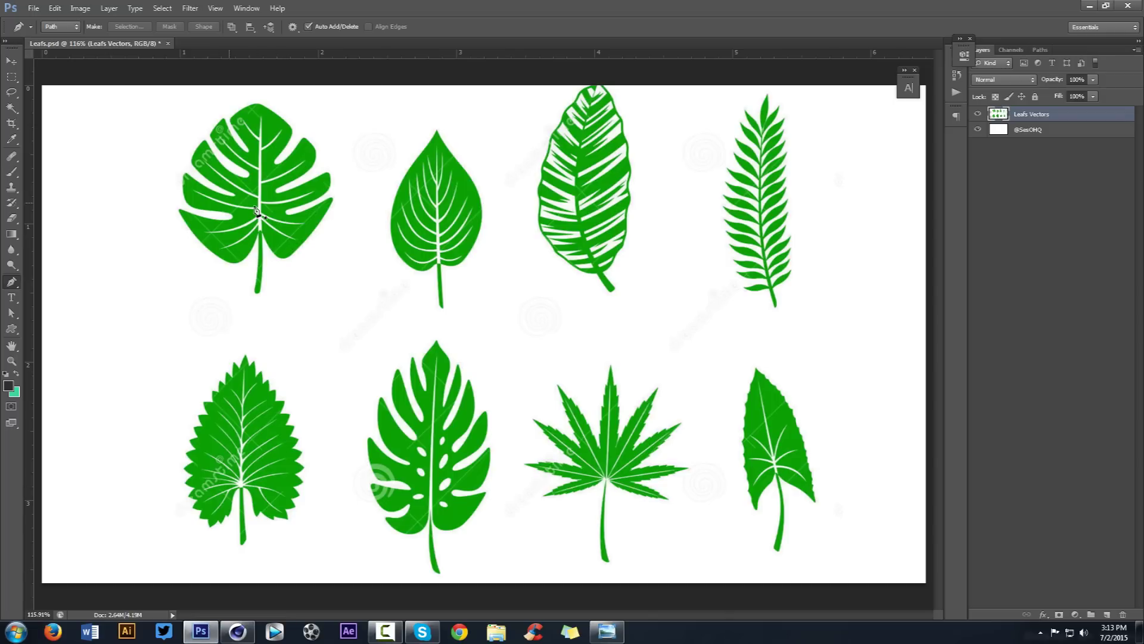
{"action": "left_click", "coordinate": [237, 631]}
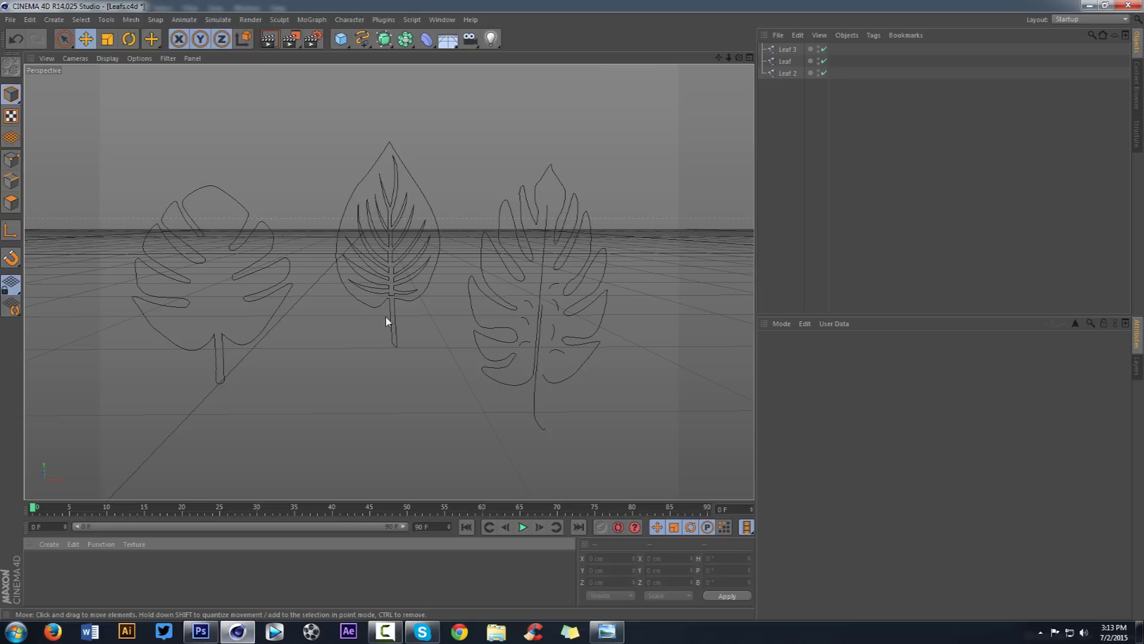
{"action": "left_click", "coordinate": [547, 326]}
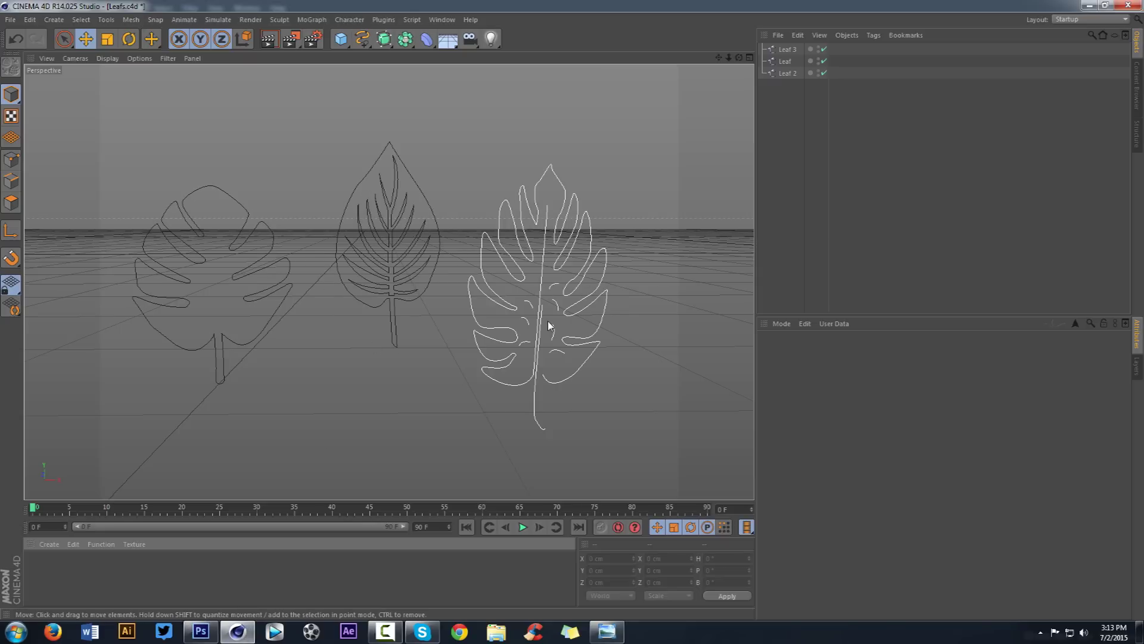
{"action": "left_click", "coordinate": [388, 105]}
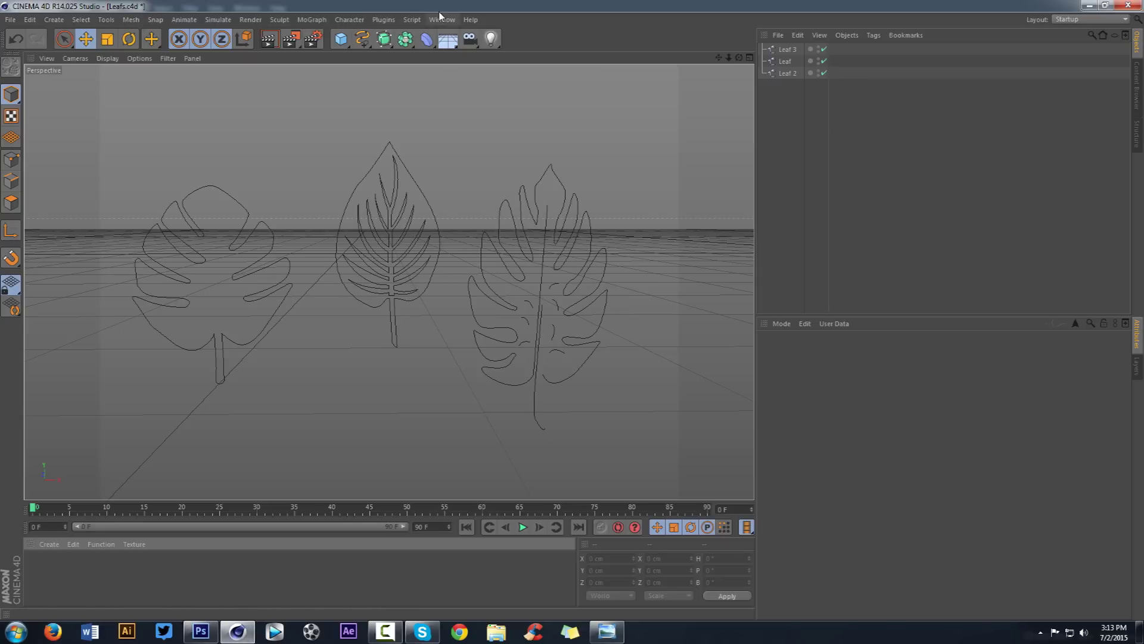
- Switch back to the Cinema4DTutorial.c4d project with the Seso spline
{"action": "left_click", "coordinate": [442, 20]}
{"action": "left_click", "coordinate": [455, 277]}
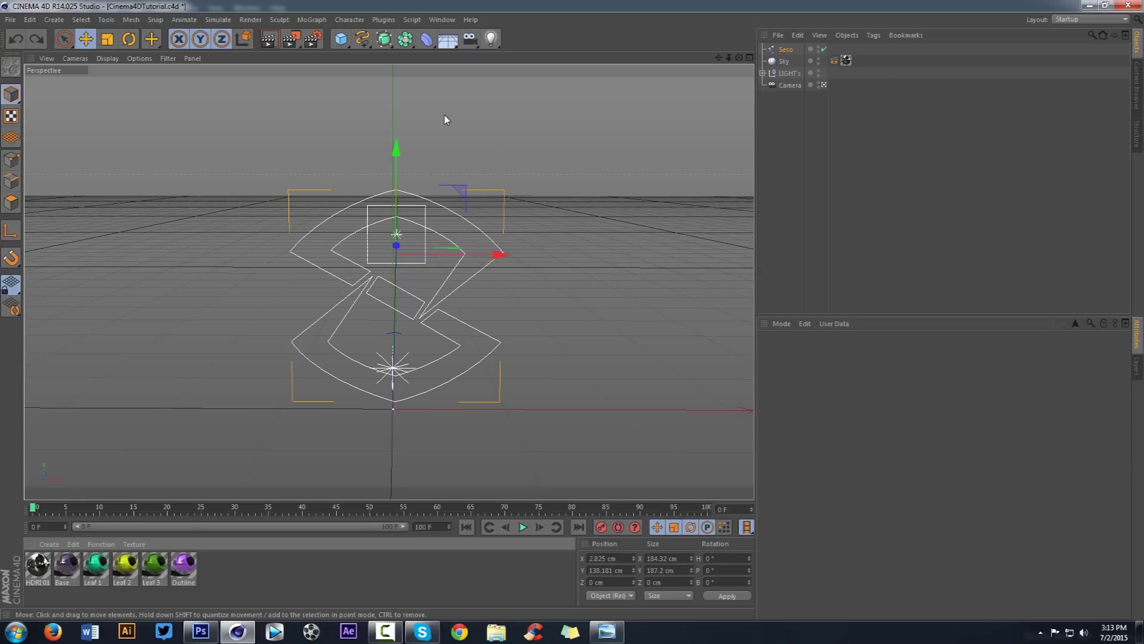
{"action": "left_click", "coordinate": [385, 41]}
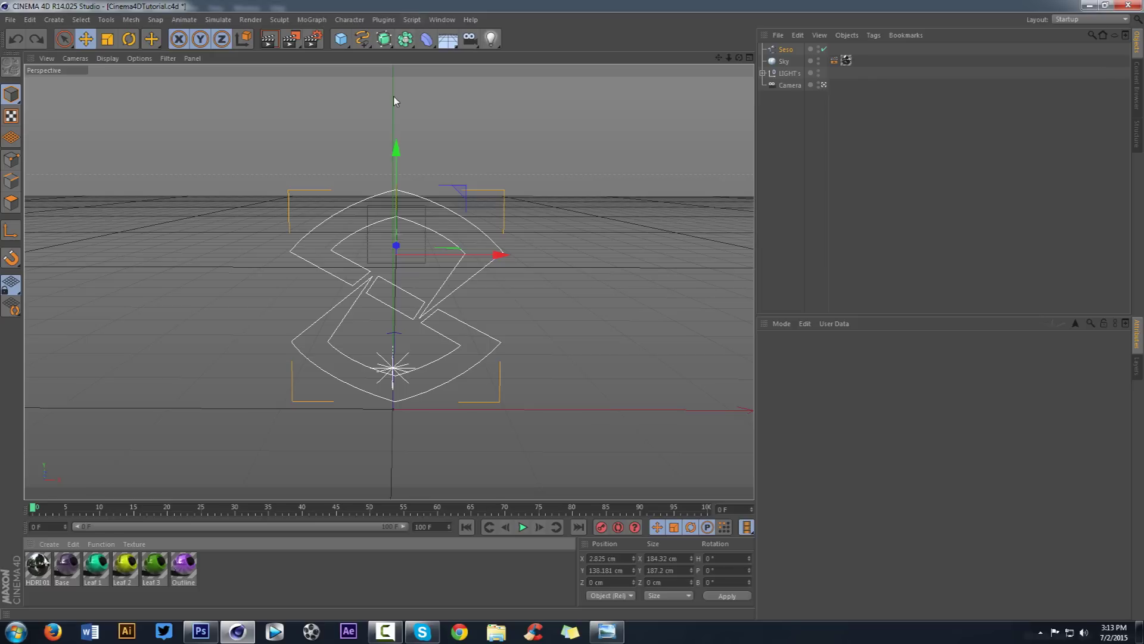
- Switch to Leafs.psd in Photoshop and start a Pen path around the lower-right lobe of the upper-left notched leaf
{"action": "left_click", "coordinate": [201, 631]}
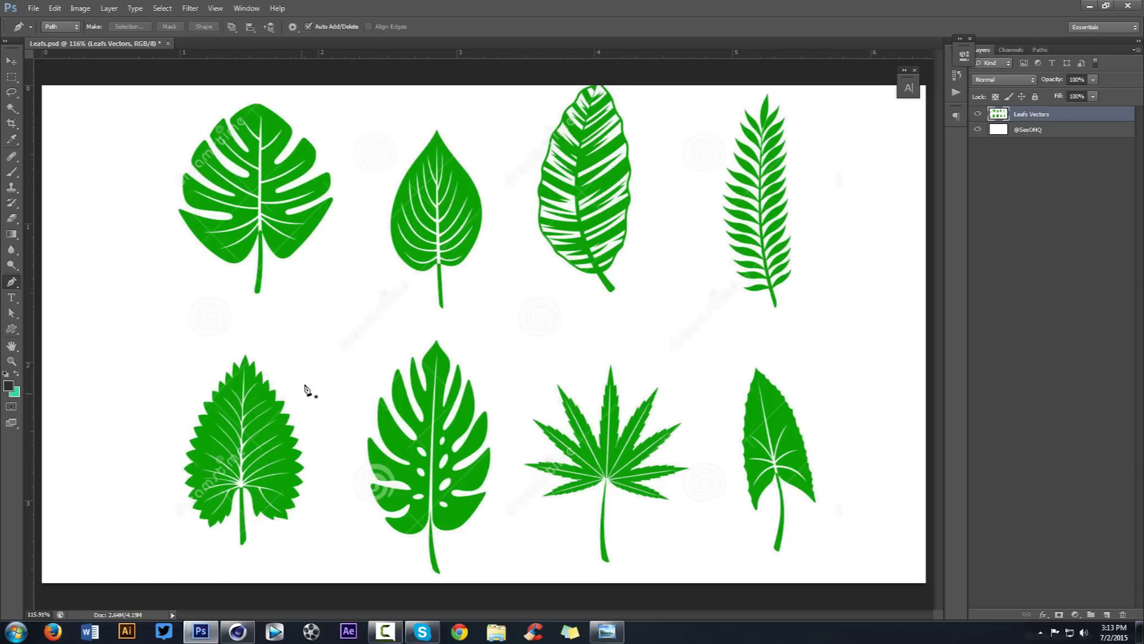
{"action": "scroll", "coordinate": [384, 271], "scroll_direction": "up", "scroll_amount": 5, "text": "alt"}
{"action": "left_click_drag", "start_coordinate": [483, 260], "coordinate": [430, 371]}
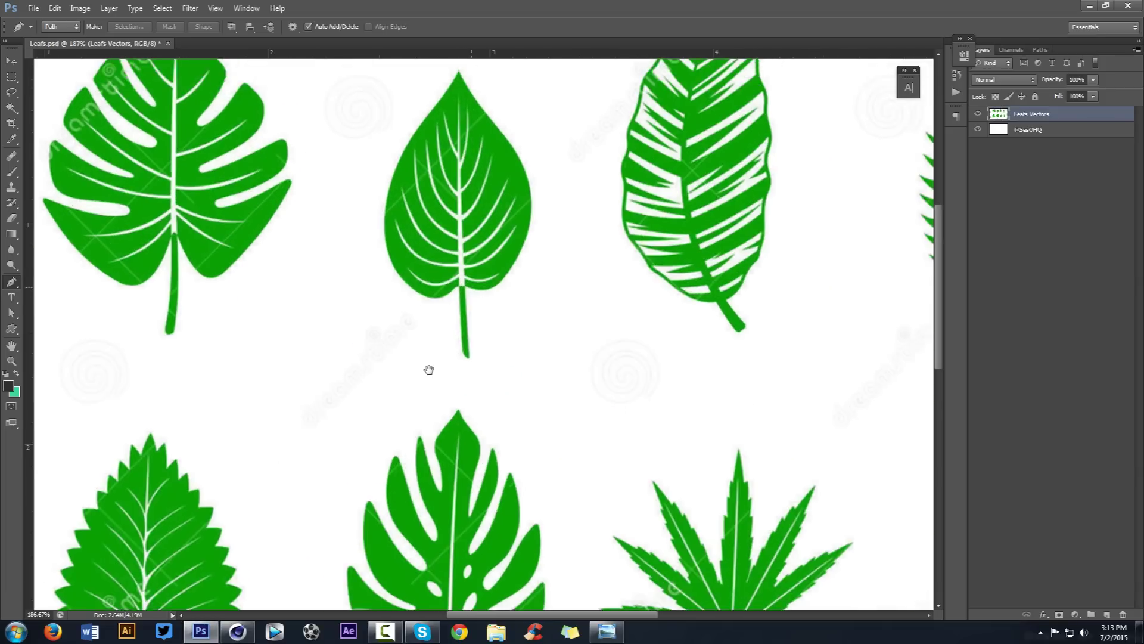
{"action": "scroll", "coordinate": [430, 371], "scroll_direction": "up", "scroll_amount": 7, "text": "alt"}
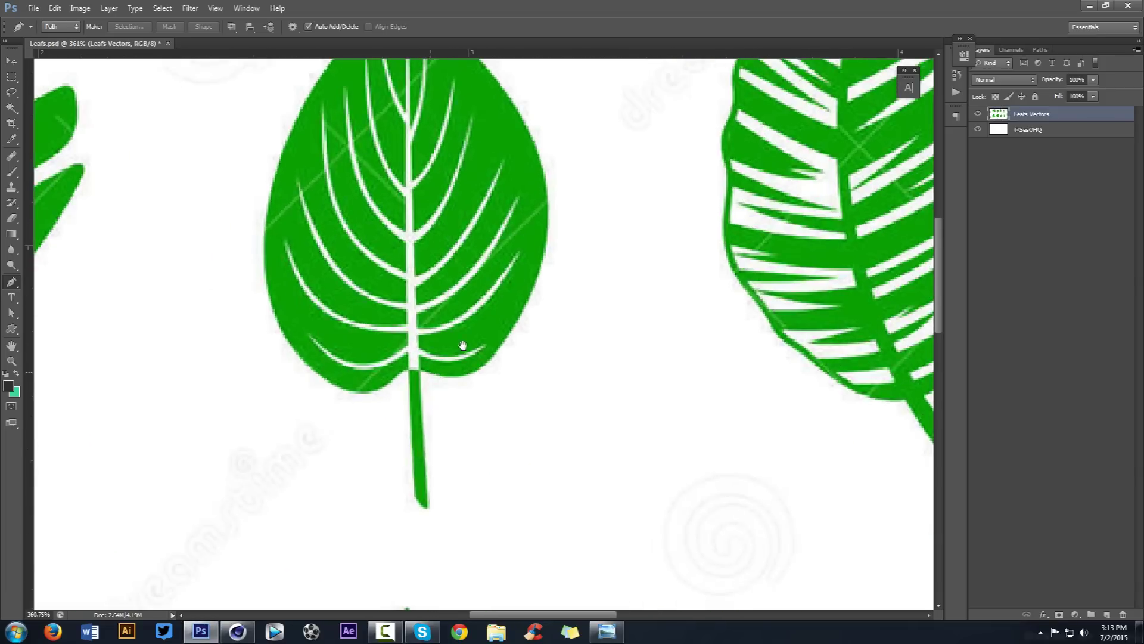
{"action": "left_click_drag", "start_coordinate": [306, 335], "coordinate": [718, 350]}
{"action": "left_click_drag", "start_coordinate": [487, 259], "coordinate": [619, 383]}
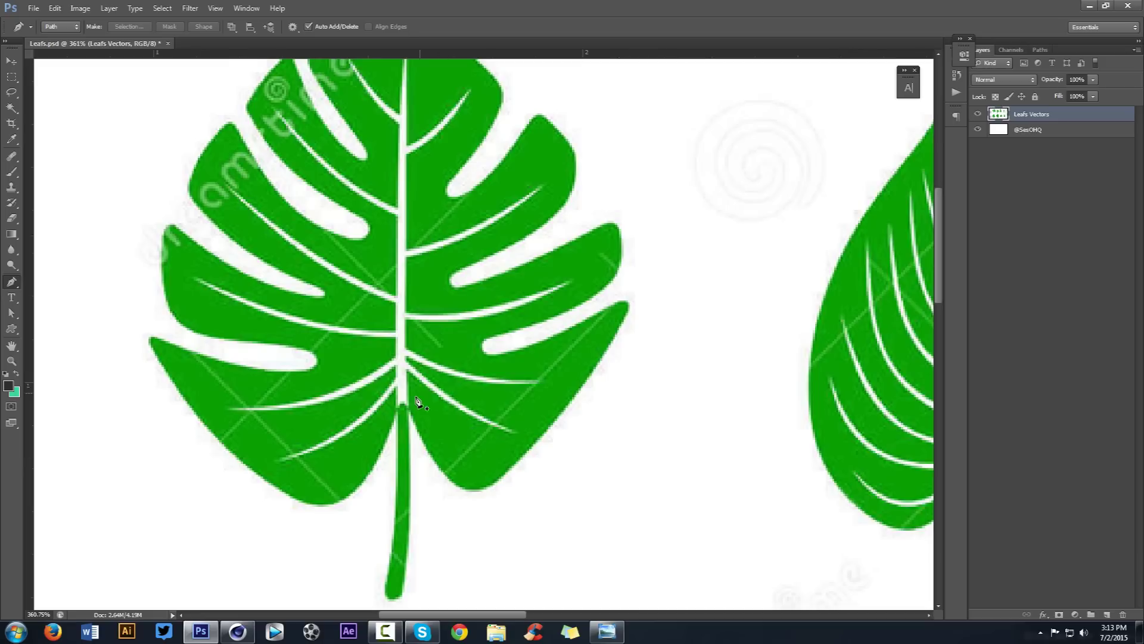
{"action": "left_click_drag", "start_coordinate": [478, 489], "coordinate": [527, 485]}
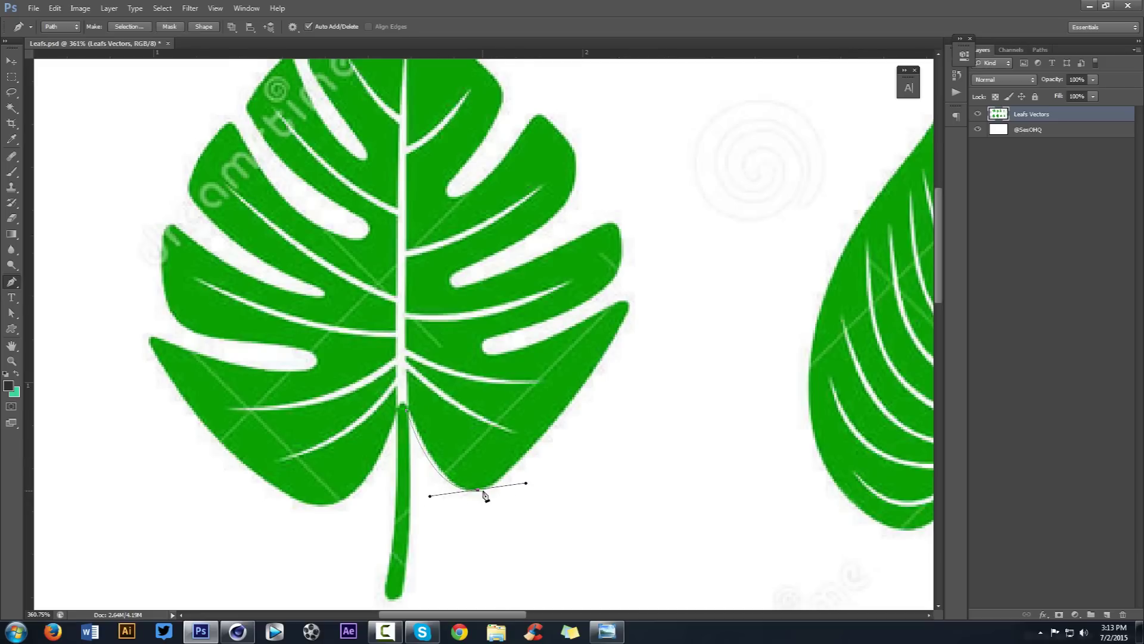
{"action": "left_click_drag", "start_coordinate": [630, 307], "coordinate": [650, 258]}
{"action": "left_click_drag", "start_coordinate": [551, 338], "coordinate": [481, 357]}
{"action": "left_click_drag", "start_coordinate": [650, 257], "coordinate": [629, 280]}
{"action": "left_click_drag", "start_coordinate": [619, 321], "coordinate": [608, 312]}
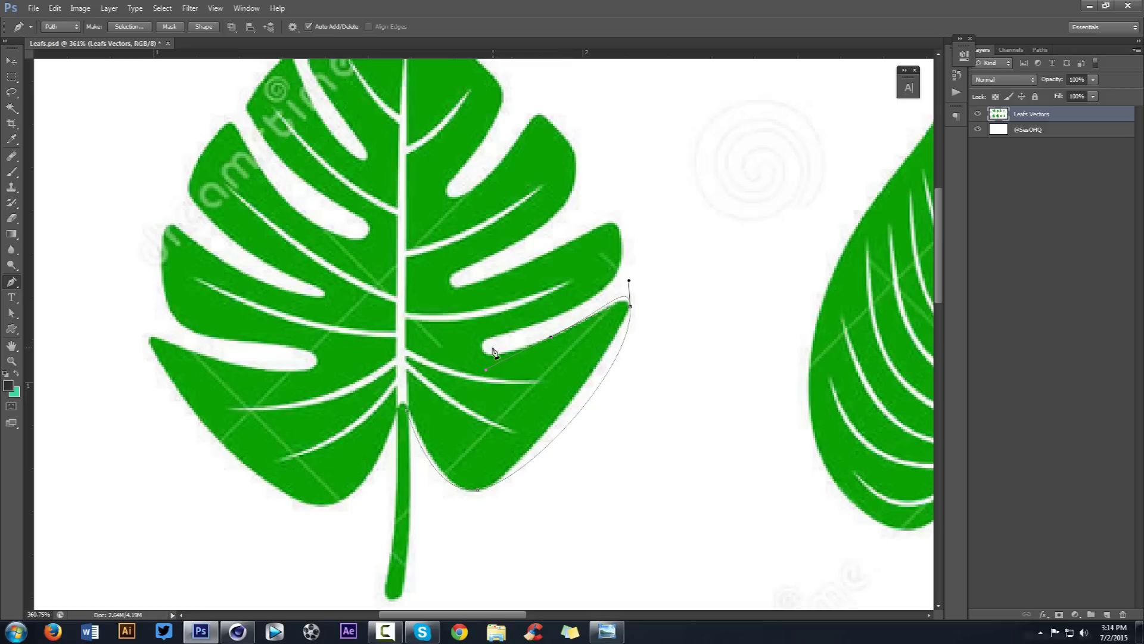
- Continue the Pen path around the lower-right notch and up the leaf's right edge to its tip
{"action": "left_click_drag", "start_coordinate": [491, 337], "coordinate": [512, 328]}
{"action": "left_click_drag", "start_coordinate": [614, 283], "coordinate": [615, 228]}
{"action": "left_click", "coordinate": [620, 223]}
{"action": "left_click_drag", "start_coordinate": [547, 179], "coordinate": [665, 331]}
{"action": "left_click", "coordinate": [645, 256]}
{"action": "left_click", "coordinate": [574, 209]}
{"action": "left_click", "coordinate": [531, 190]}
{"action": "left_click", "coordinate": [510, 179]}
{"action": "left_click", "coordinate": [498, 169]}
- Continue the Pen path down the leaf's left edge to the point of the lower-left lobe
{"action": "left_click", "coordinate": [441, 196]}
{"action": "left_click", "coordinate": [404, 222]}
{"action": "left_click", "coordinate": [387, 248]}
{"action": "left_click", "coordinate": [371, 270]}
{"action": "left_click", "coordinate": [343, 288]}
{"action": "left_click", "coordinate": [315, 317]}
{"action": "left_click", "coordinate": [303, 376]}
{"action": "left_click_drag", "start_coordinate": [284, 424], "coordinate": [288, 434]}
{"action": "left_click", "coordinate": [294, 454]}
{"action": "left_click", "coordinate": [294, 478]}
{"action": "left_click", "coordinate": [276, 493]}
{"action": "left_click", "coordinate": [271, 501]}
{"action": "left_click_drag", "start_coordinate": [272, 514], "coordinate": [277, 521]}
- Trace the lower-left lobe and the stem with the Pen tool, closing the leaf path at its starting point
{"action": "left_click_drag", "start_coordinate": [324, 524], "coordinate": [350, 317]}
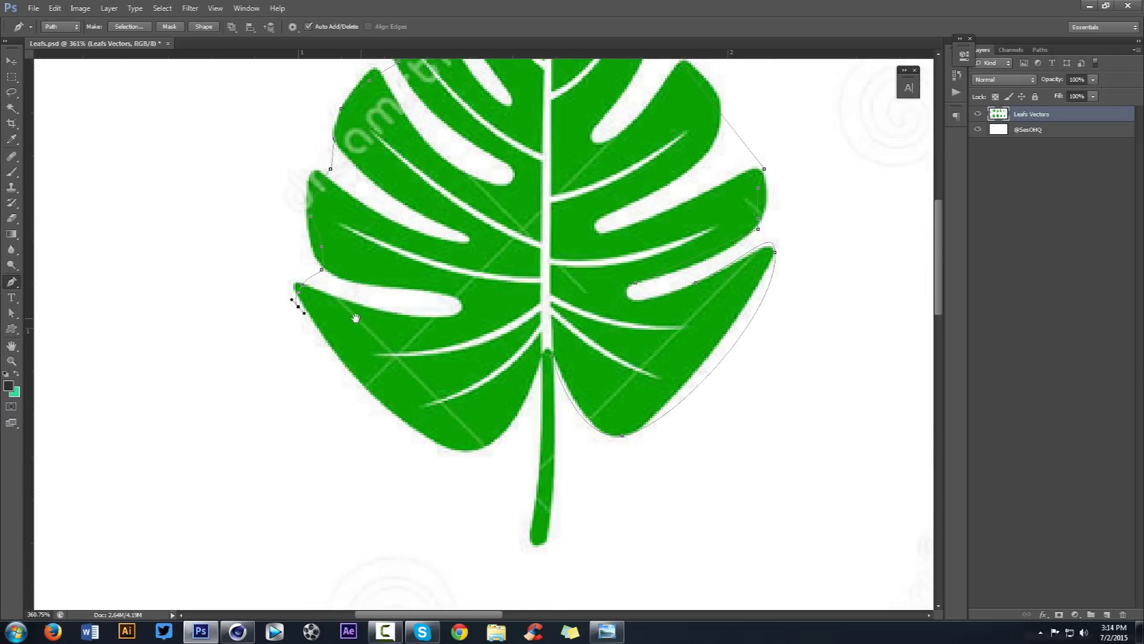
{"action": "left_click", "coordinate": [466, 455]}
{"action": "left_click", "coordinate": [512, 417]}
{"action": "left_click", "coordinate": [534, 374]}
{"action": "left_click", "coordinate": [524, 543]}
{"action": "left_click", "coordinate": [543, 543]}
{"action": "left_click", "coordinate": [551, 358]}
- Hide the Leafs Vectors layer to check the traced leaf path on its own
{"action": "left_click", "coordinate": [978, 114]}
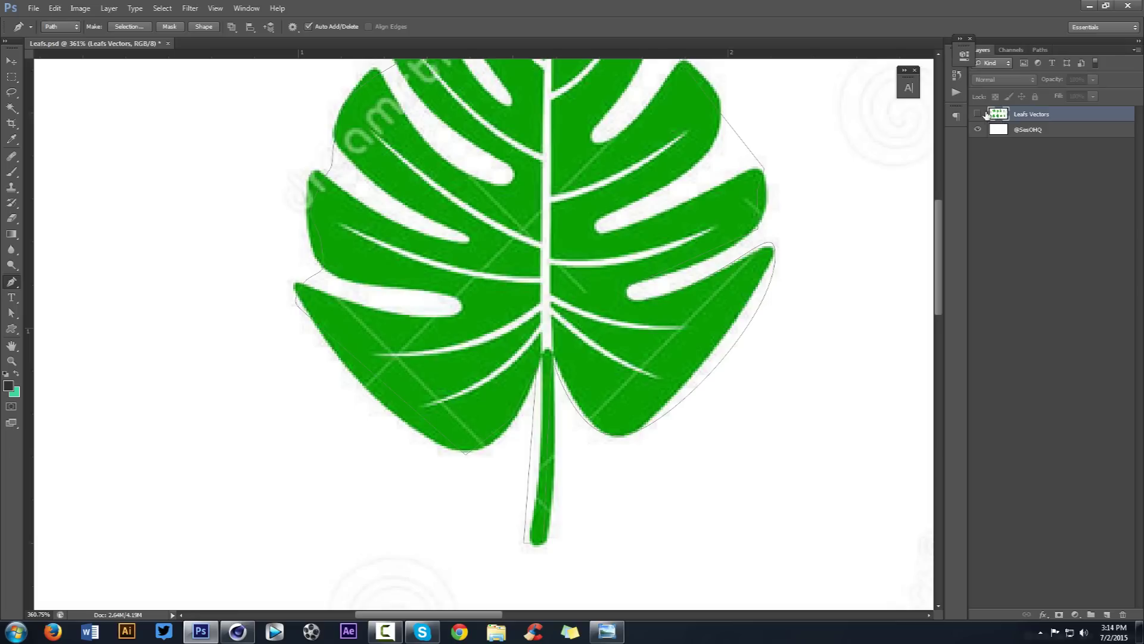
{"action": "scroll", "coordinate": [818, 196], "scroll_direction": "down", "scroll_amount": 1, "text": "alt"}
{"action": "left_click_drag", "start_coordinate": [801, 213], "coordinate": [723, 284]}
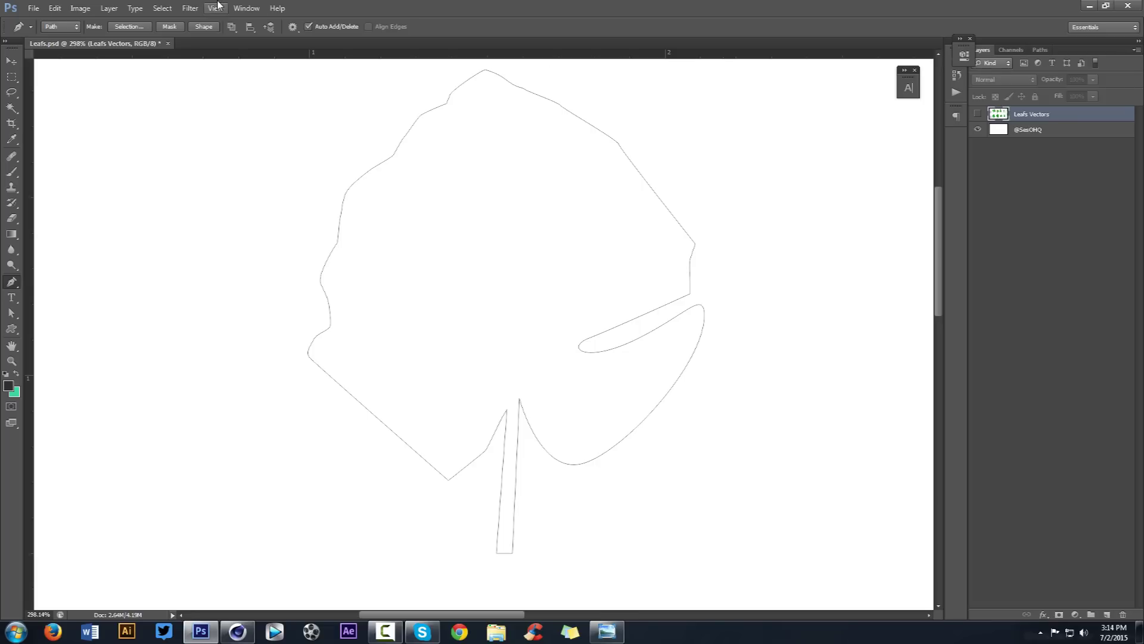
- Open the Paths to Illustrator export for the traced leaf path, and cancel without saving a file
{"action": "left_click", "coordinate": [33, 7]}
{"action": "mouse_move", "coordinate": [84, 230]}
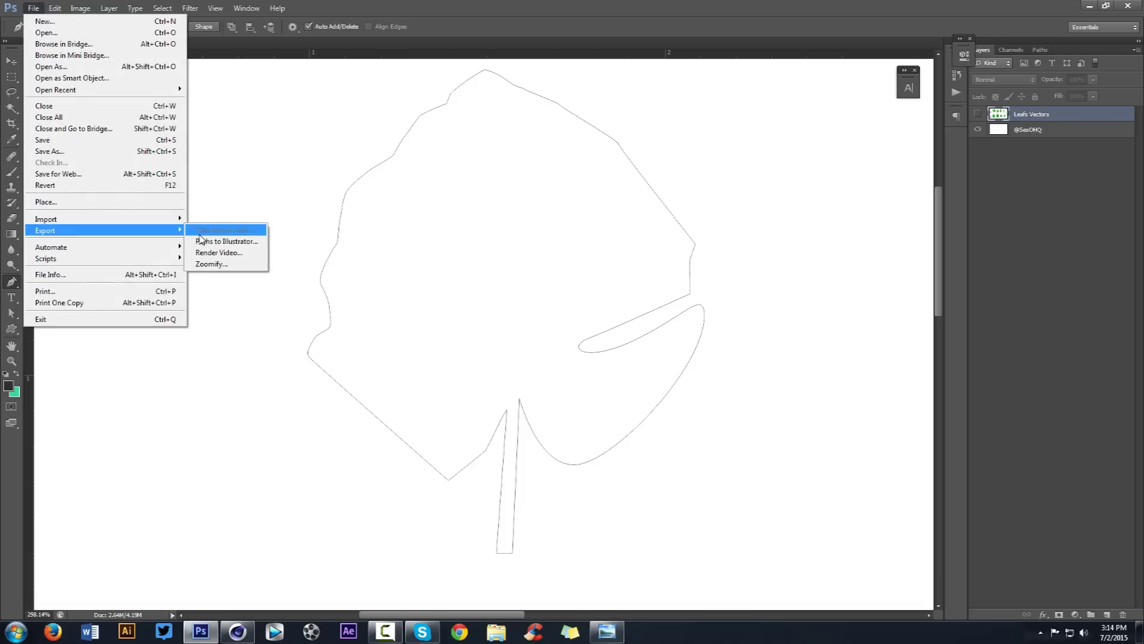
{"action": "left_click", "coordinate": [213, 245]}
{"action": "left_click", "coordinate": [520, 225]}
{"action": "left_click", "coordinate": [651, 214]}
{"action": "left_click", "coordinate": [651, 213]}
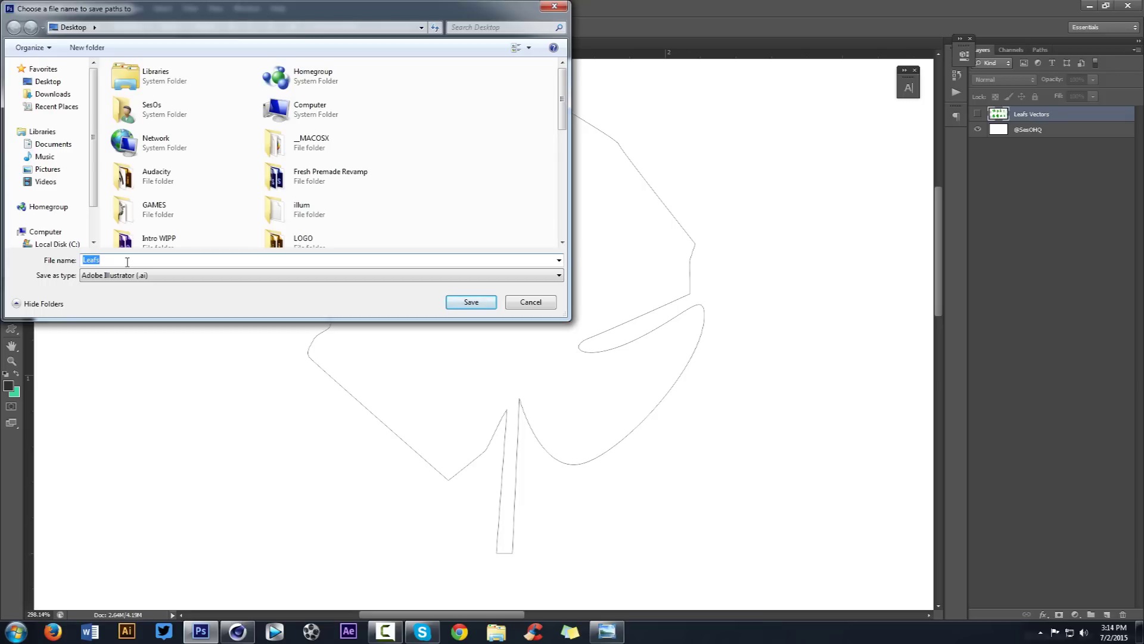
{"action": "left_click", "coordinate": [530, 301]}
- Switch to the Leafs.c4d project in Cinema 4D and inspect the Leaf 3, Leaf and Leaf 2 splines
{"action": "left_click", "coordinate": [237, 631]}
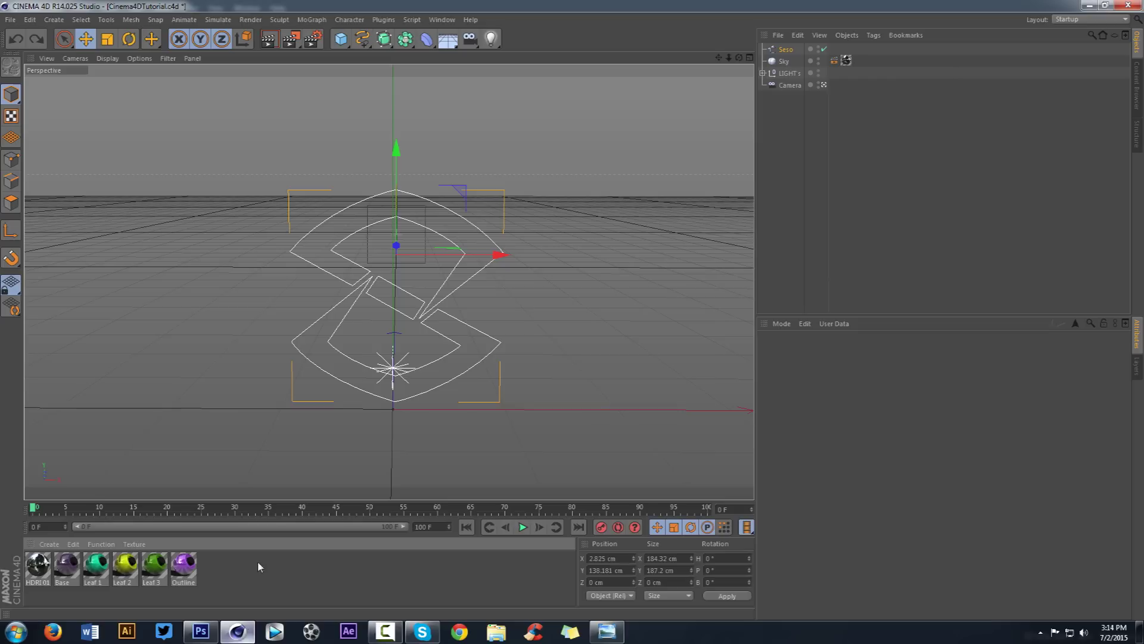
{"action": "left_click", "coordinate": [442, 19]}
{"action": "left_click", "coordinate": [470, 276]}
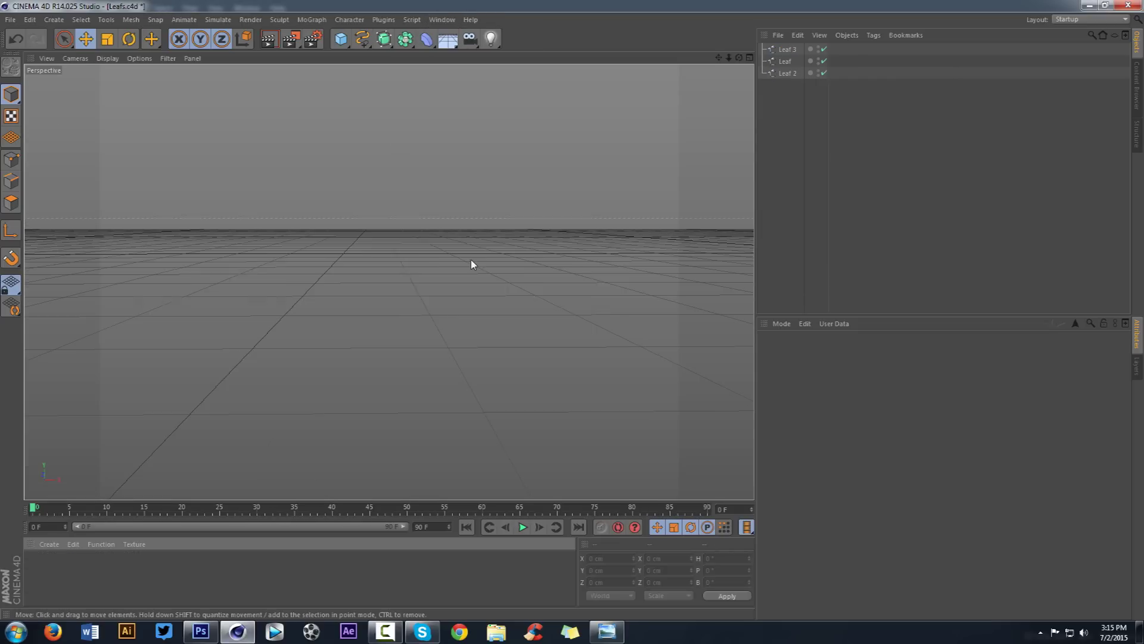
{"action": "left_click", "coordinate": [785, 49]}
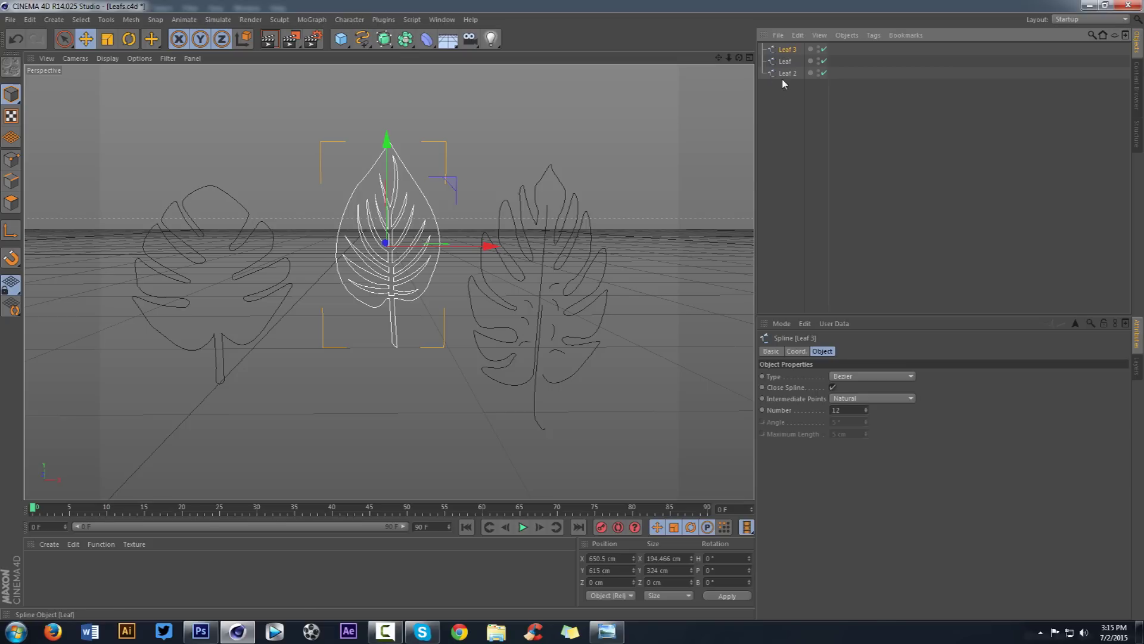
{"action": "left_click", "coordinate": [786, 74], "text": "shift"}
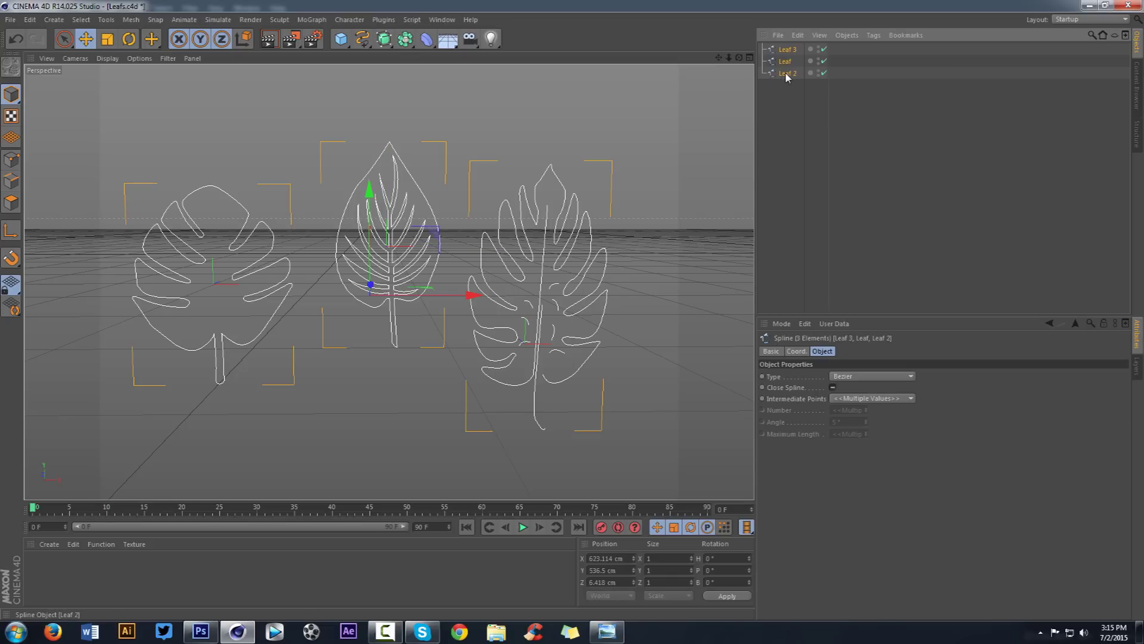
{"action": "right_click", "coordinate": [787, 74]}
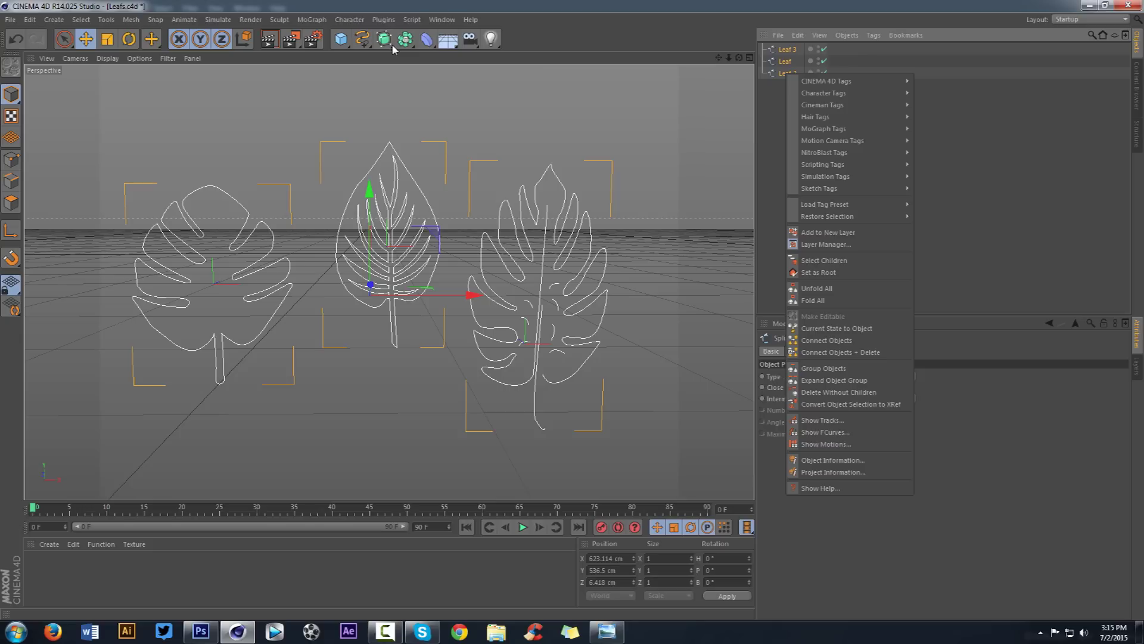
{"action": "left_click", "coordinate": [794, 61]}
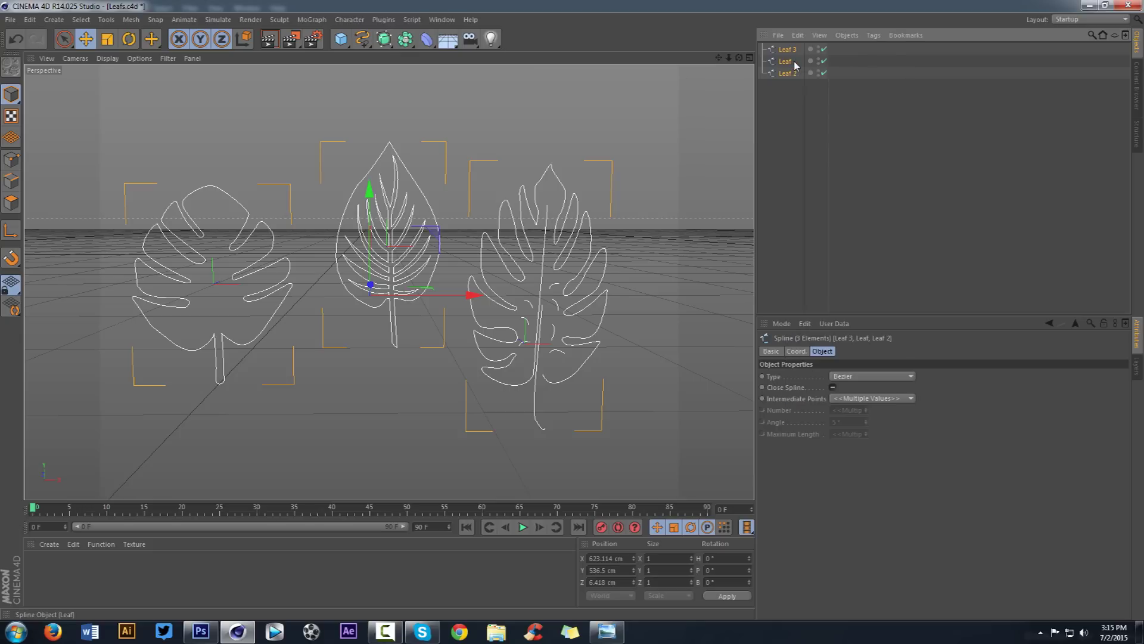
{"action": "left_click", "coordinate": [782, 123]}
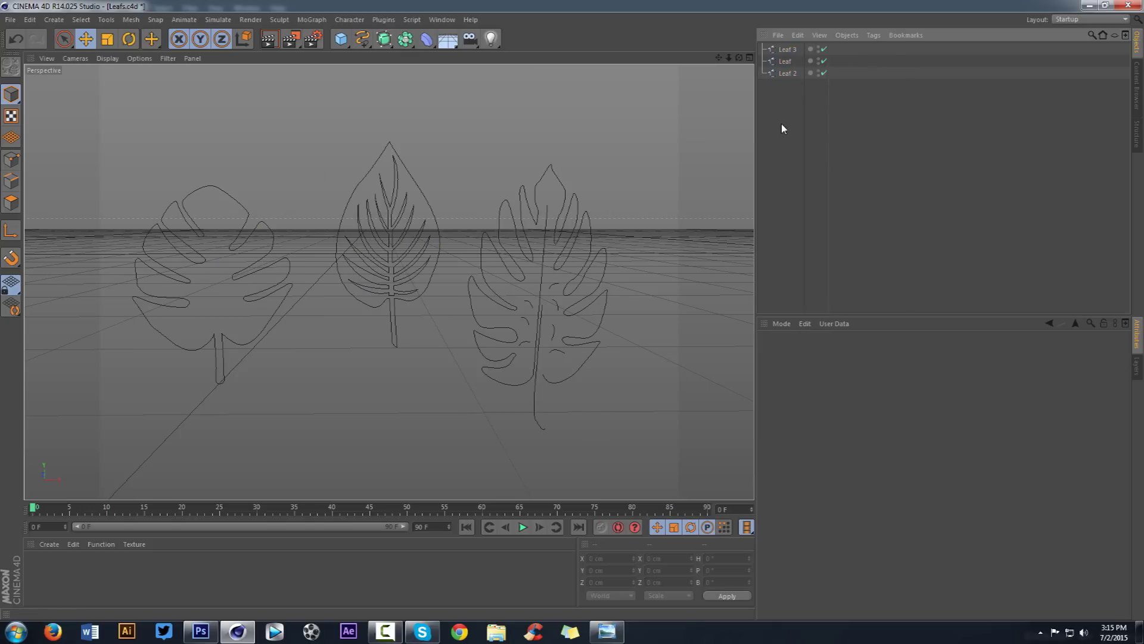
- Switch to the Cinema4DTutorial.c4d project and place the Seso logo spline inside an Extrude NURBS
{"action": "left_click", "coordinate": [445, 21]}
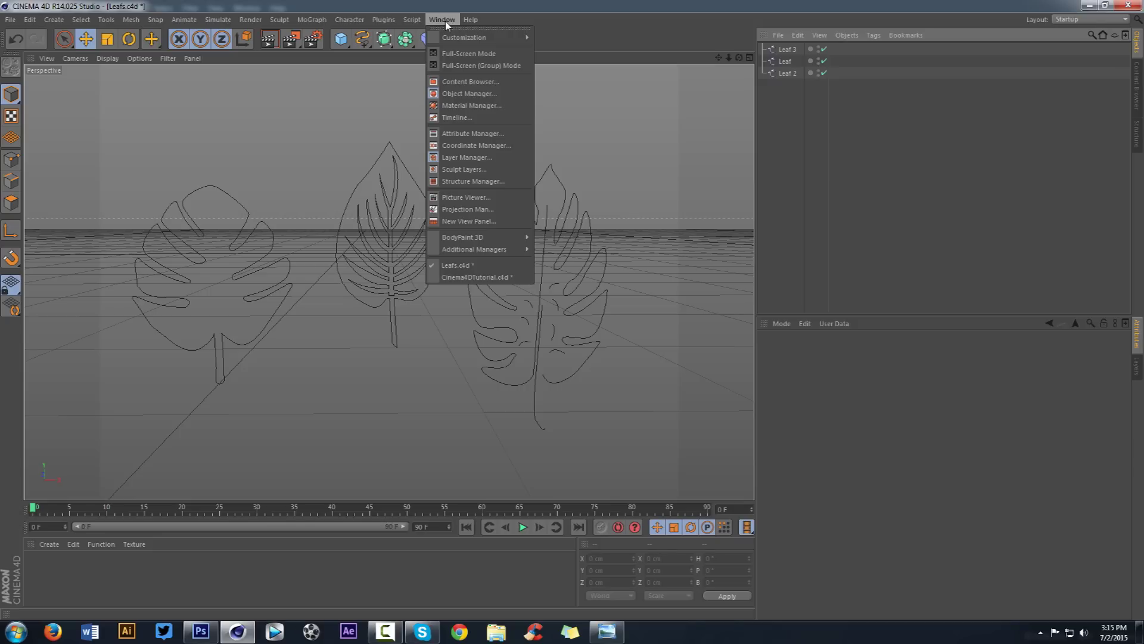
{"action": "left_click", "coordinate": [456, 276]}
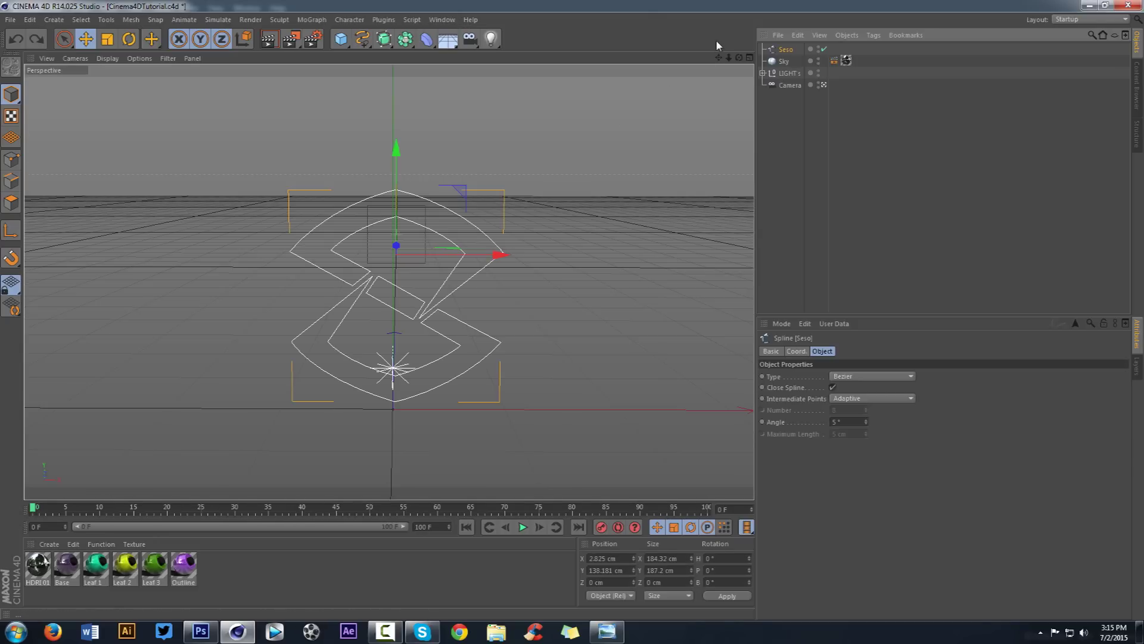
{"action": "left_click_drag", "start_coordinate": [739, 58], "coordinate": [614, 64]}
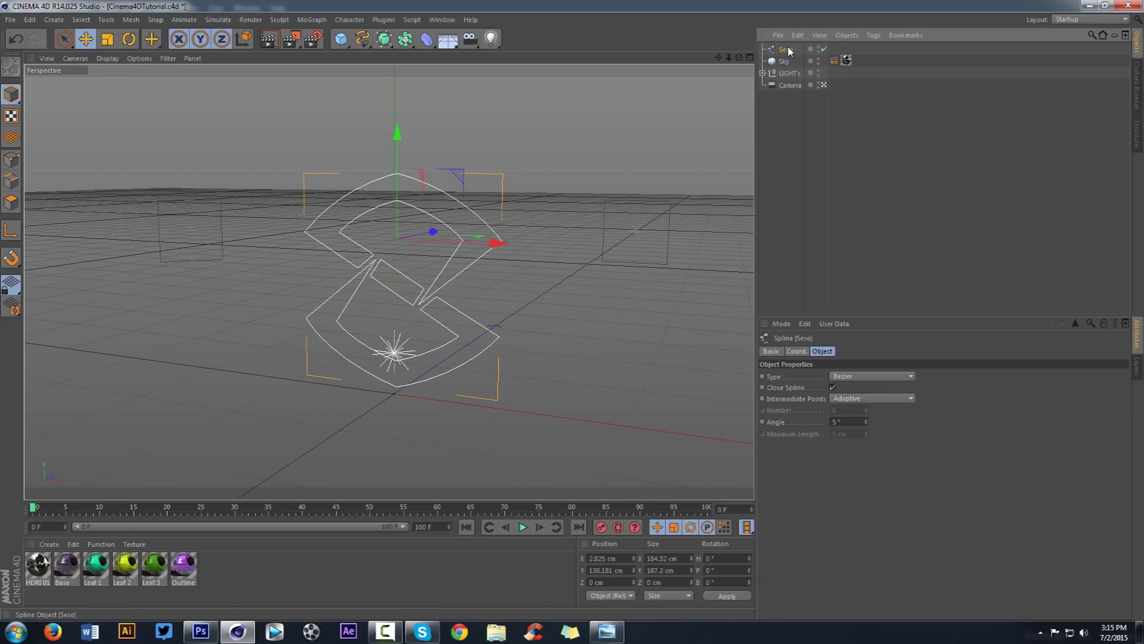
{"action": "left_click", "coordinate": [385, 39]}
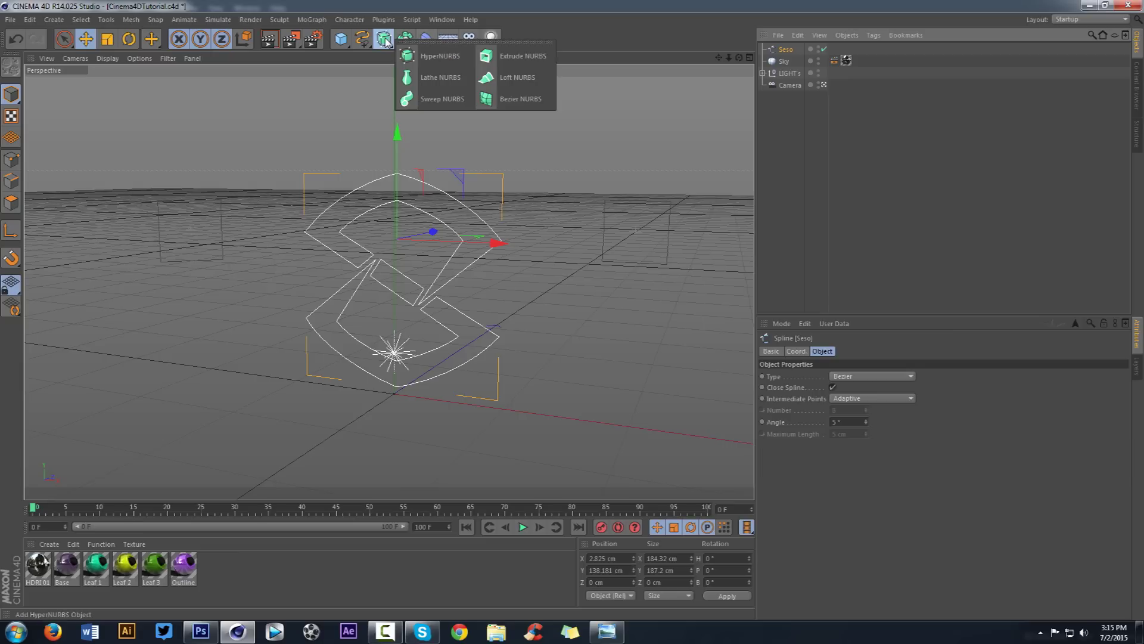
{"action": "left_click", "coordinate": [523, 55], "text": "alt"}
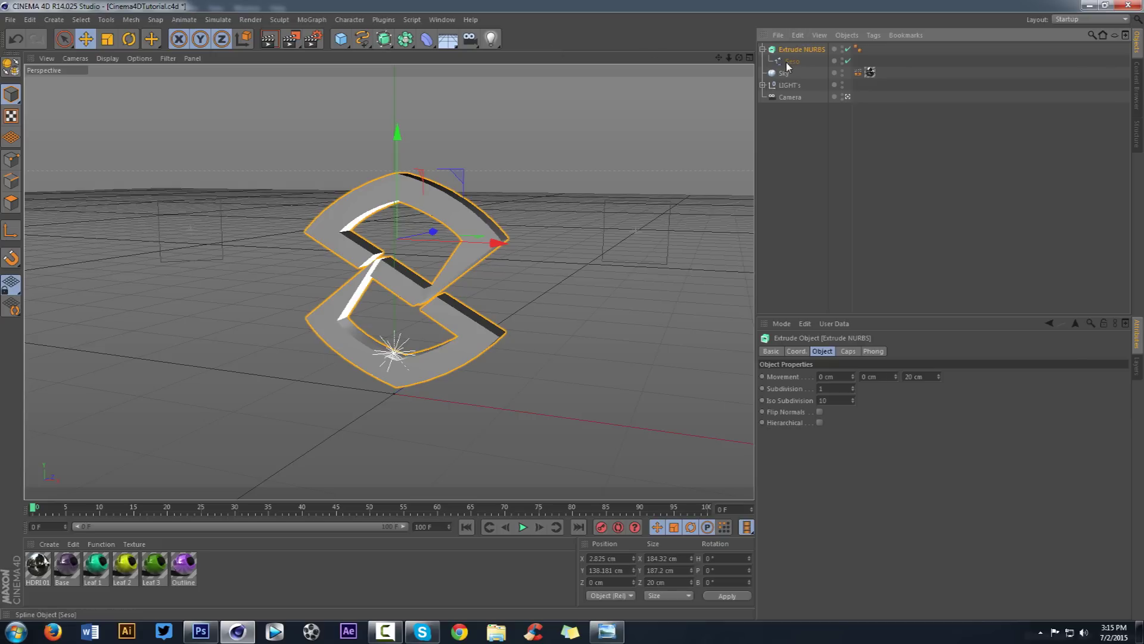
- Set the logo's Extrude NURBS movement to 60 cm along Z and collapse its hierarchy
{"action": "left_click", "coordinate": [793, 61]}
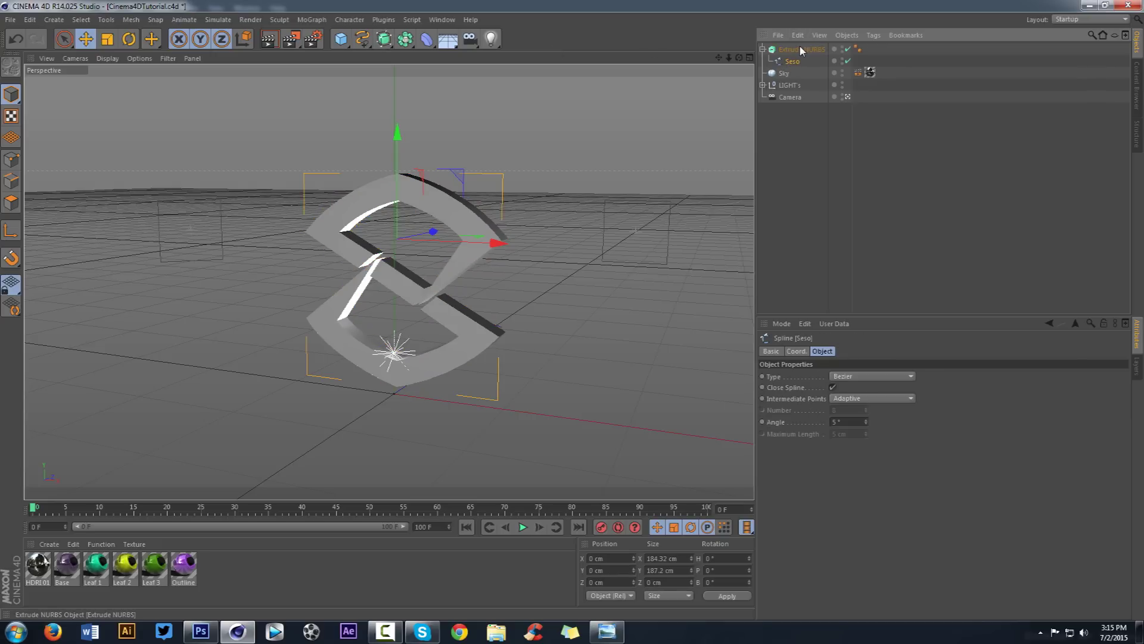
{"action": "left_click", "coordinate": [800, 49]}
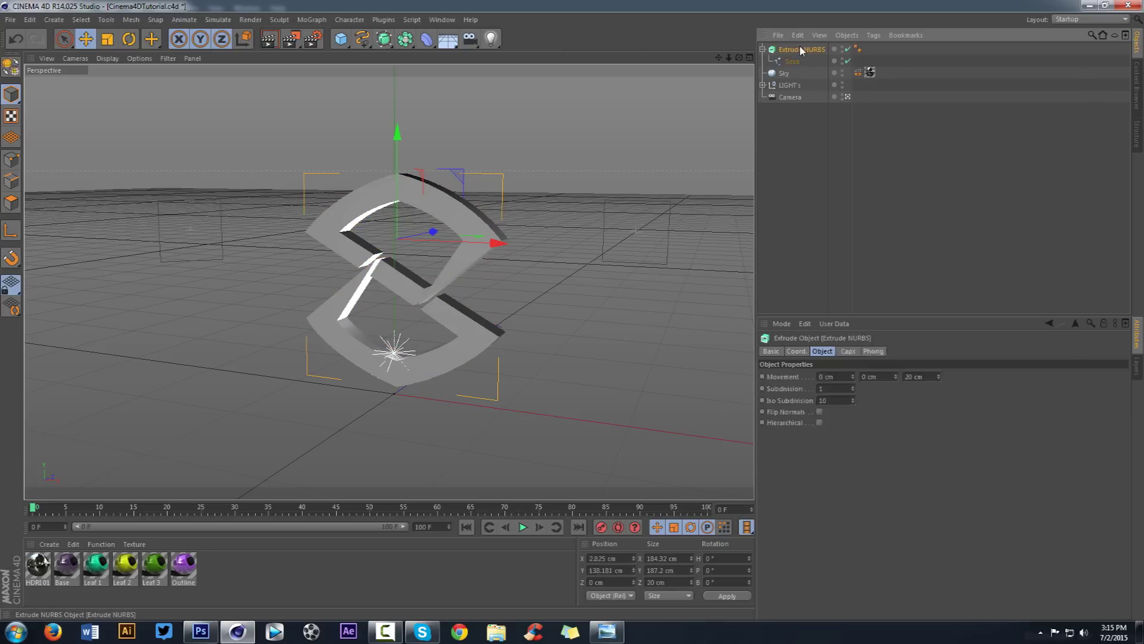
{"action": "left_click", "coordinate": [915, 376]}
{"action": "type", "text": "60"}
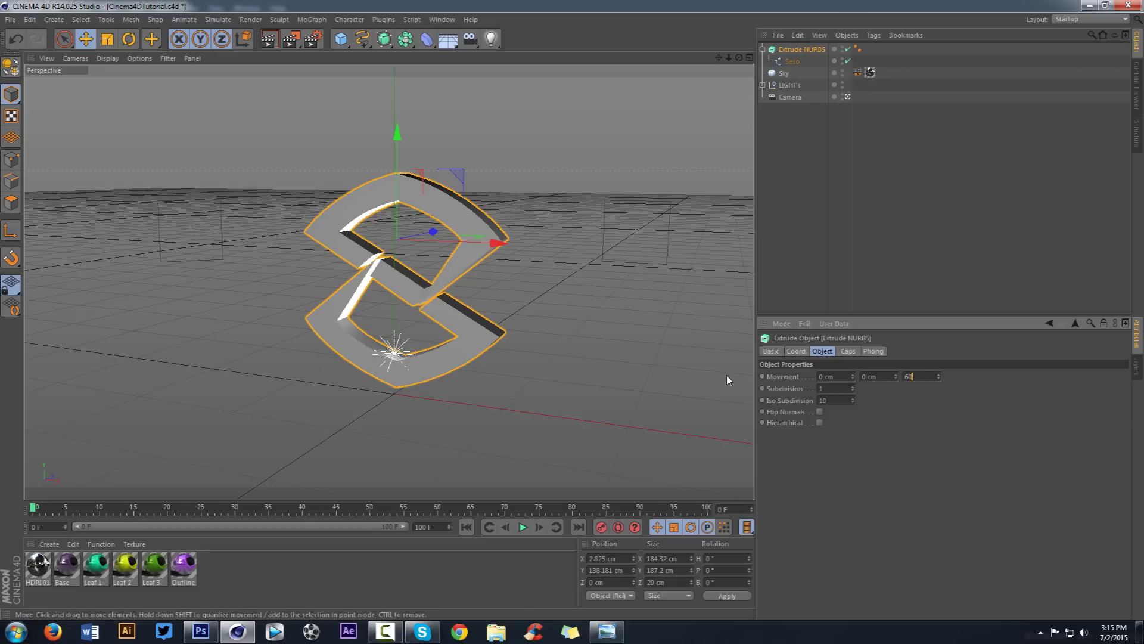
{"action": "key", "text": "Return"}
{"action": "mouse_move", "coordinate": [739, 57]}
{"action": "left_mouse_down"}
{"action": "mouse_move", "coordinate": [590, 75]}
{"action": "mouse_move", "coordinate": [753, 60]}
{"action": "mouse_move", "coordinate": [739, 58]}
{"action": "left_mouse_up"}
{"action": "left_click", "coordinate": [762, 50]}
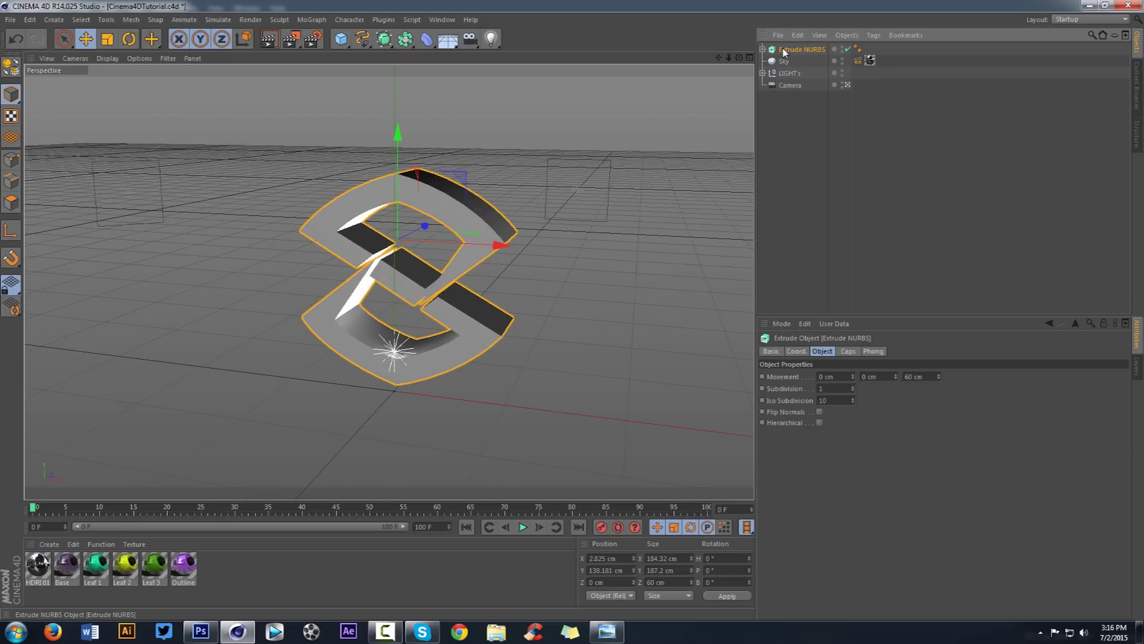
- Duplicate the logo's Extrude NURBS and set the copy's start and end caps to Fillet Cap
{"action": "key", "text": "ctrl+c"}
{"action": "key", "text": "ctrl+v"}
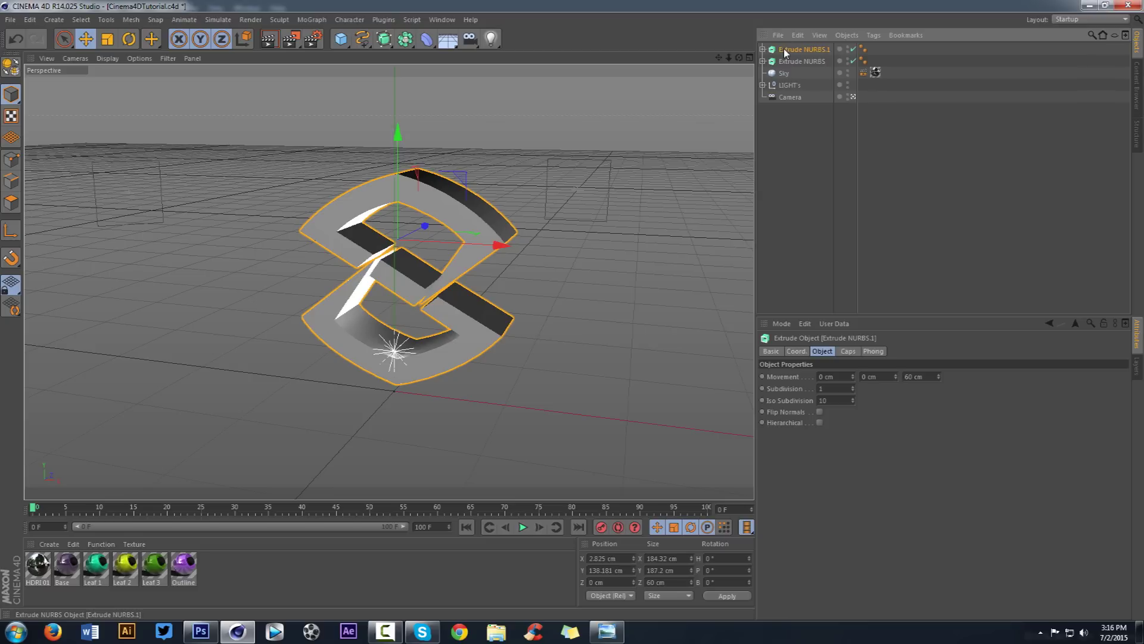
{"action": "left_click", "coordinate": [853, 351]}
{"action": "left_click", "coordinate": [839, 377]}
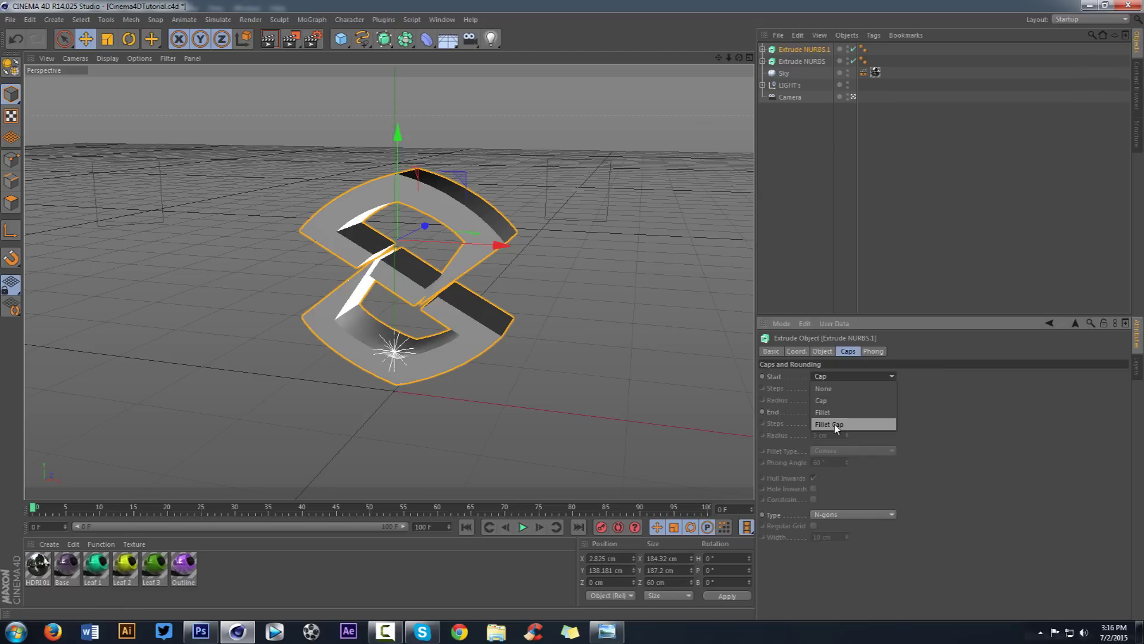
{"action": "left_click", "coordinate": [833, 427]}
{"action": "left_click", "coordinate": [835, 411]}
{"action": "left_click", "coordinate": [834, 461]}
- Set the start and end fillet radius of the duplicated logo extrusion to 1 cm
{"action": "left_click", "coordinate": [839, 401]}
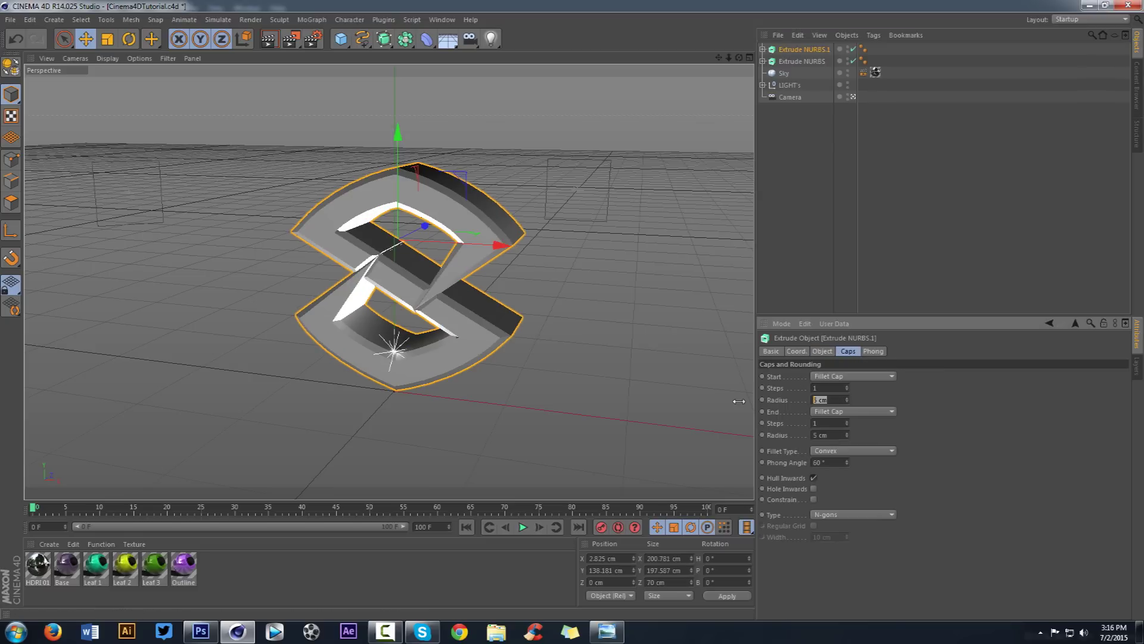
{"action": "type", "text": "1"}
{"action": "left_click", "coordinate": [829, 434]}
{"action": "type", "text": "1"}
{"action": "key", "text": "Return"}
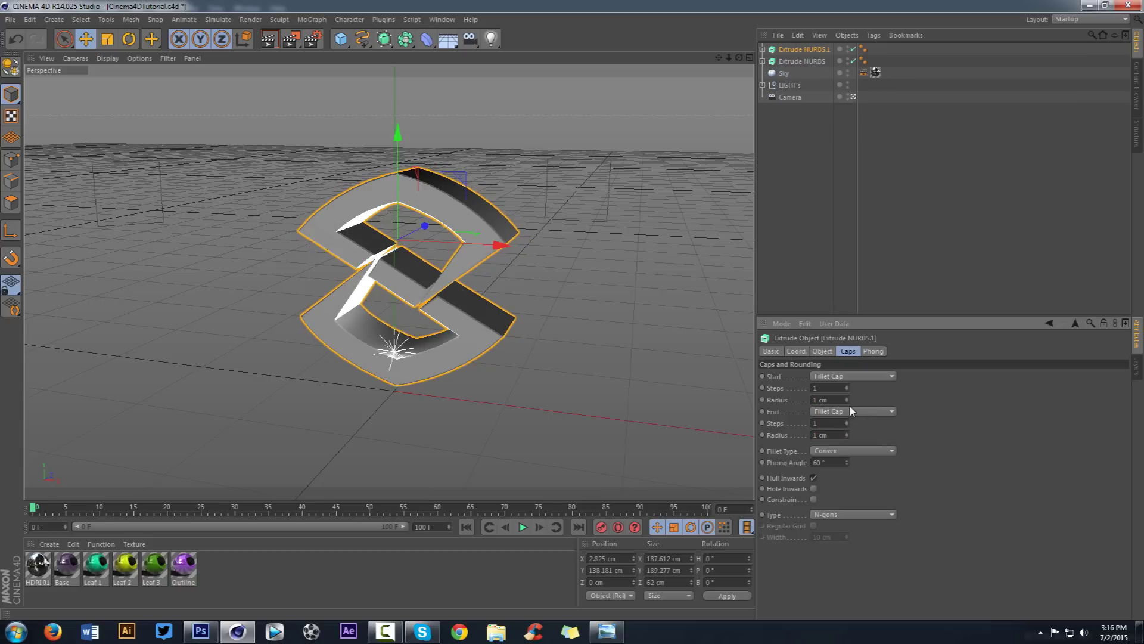
- Set the duplicated logo extrusion's Z movement to 45 cm
{"action": "left_click", "coordinate": [794, 51]}
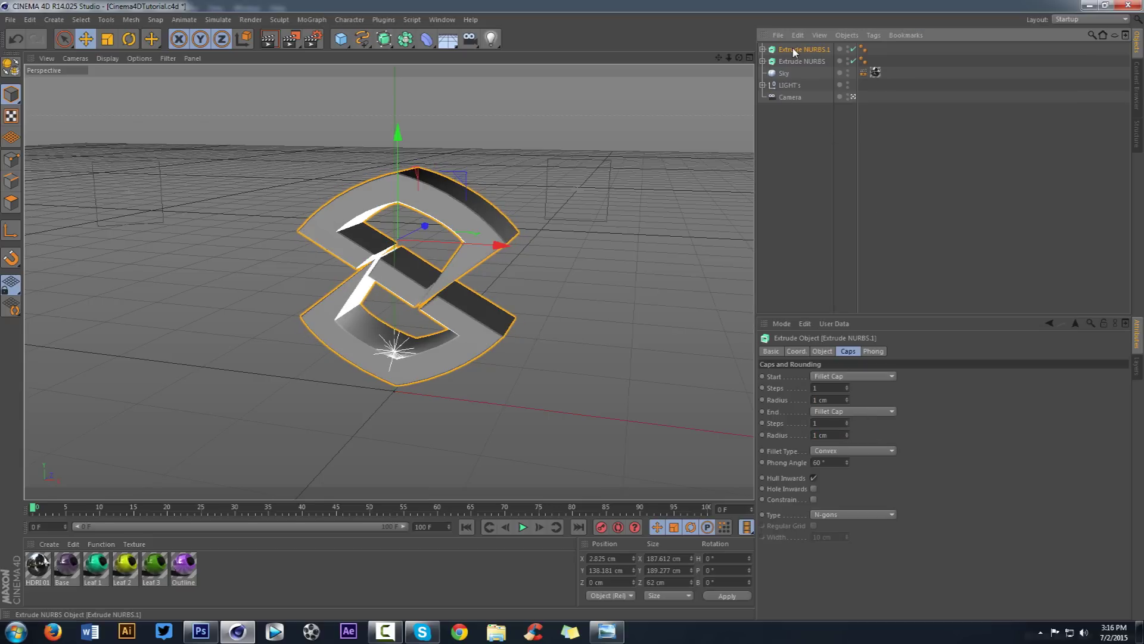
{"action": "left_click", "coordinate": [823, 351]}
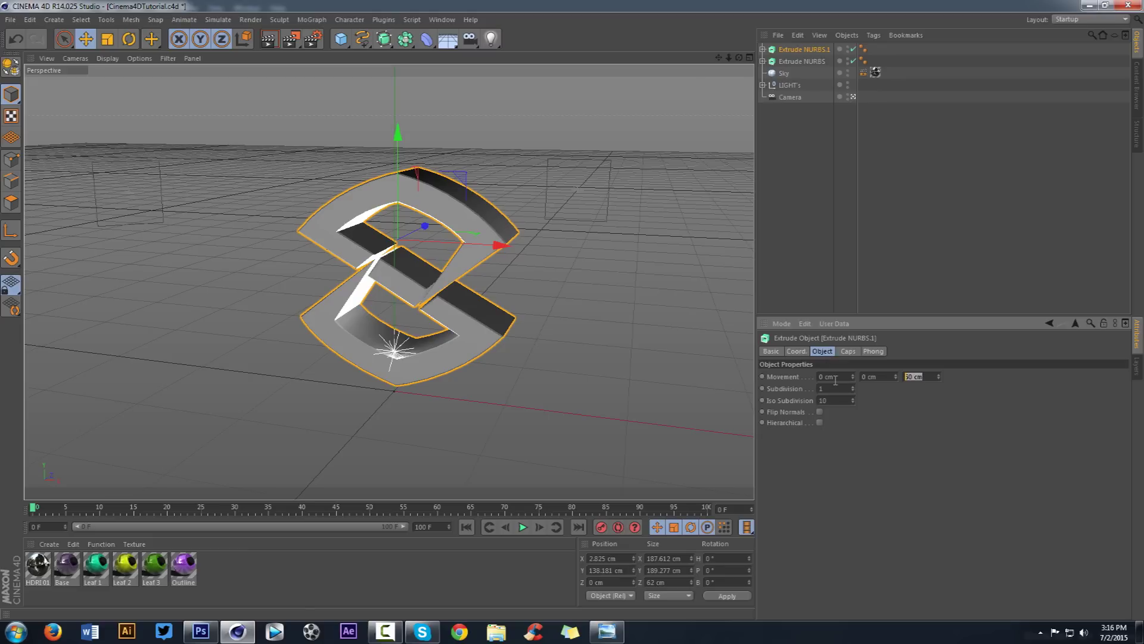
{"action": "type", "text": "30"}
{"action": "key", "text": "Return"}
{"action": "left_click", "coordinate": [927, 377]}
{"action": "type", "text": "45"}
{"action": "key", "text": "Return"}
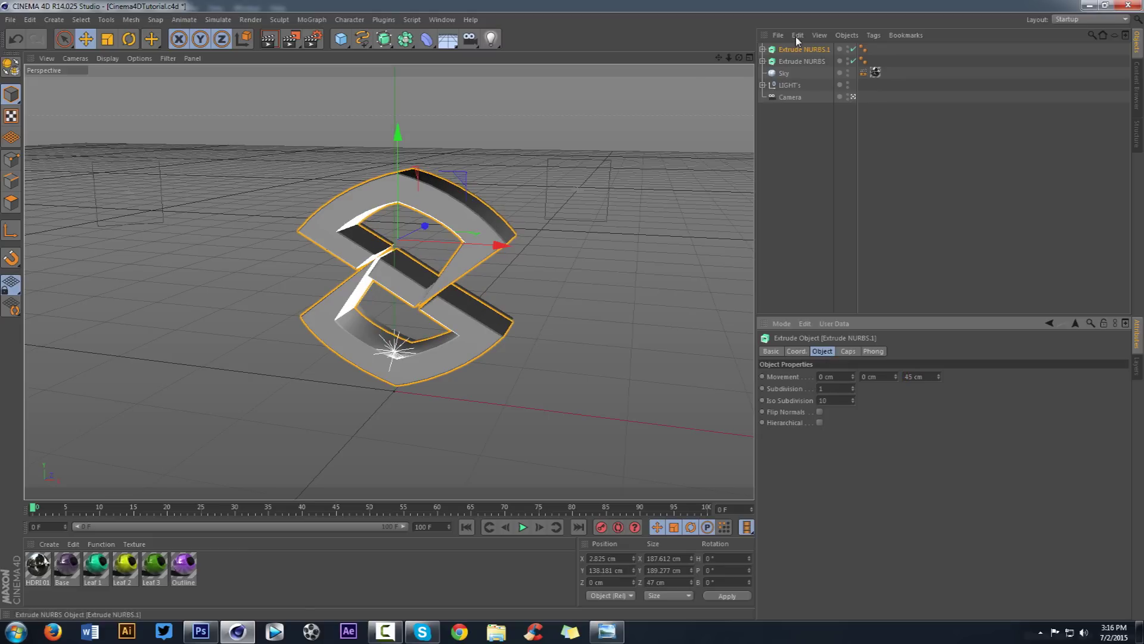
- Move the duplicated logo extrusion along Z to about 7 cm, centring it within the thicker original
{"action": "left_click_drag", "start_coordinate": [739, 59], "coordinate": [739, 59]}
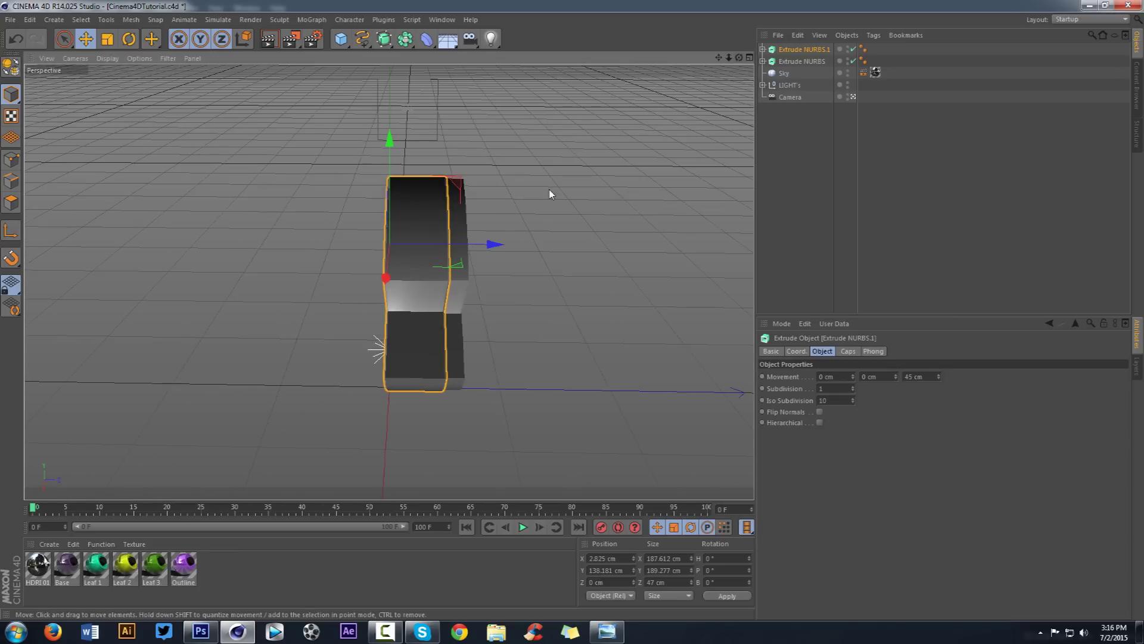
{"action": "left_click_drag", "start_coordinate": [484, 244], "coordinate": [482, 243]}
{"action": "scroll", "coordinate": [416, 254], "scroll_direction": "up", "scroll_amount": 6}
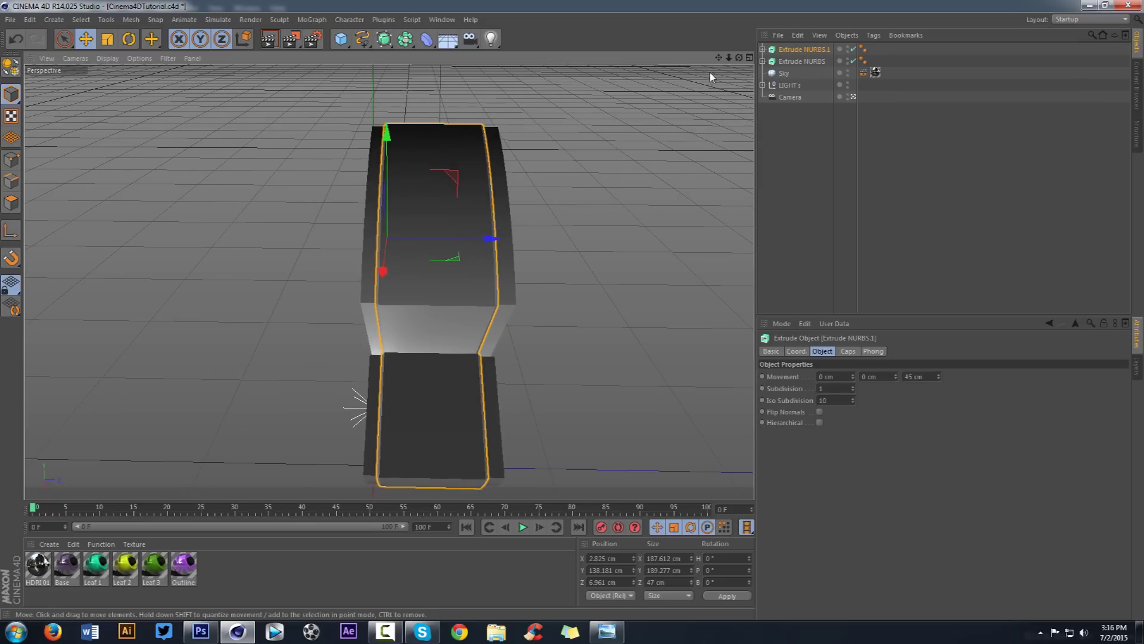
{"action": "mouse_move", "coordinate": [739, 57]}
{"action": "left_mouse_down"}
{"action": "mouse_move", "coordinate": [729, 58]}
{"action": "mouse_move", "coordinate": [739, 57]}
{"action": "left_mouse_up"}
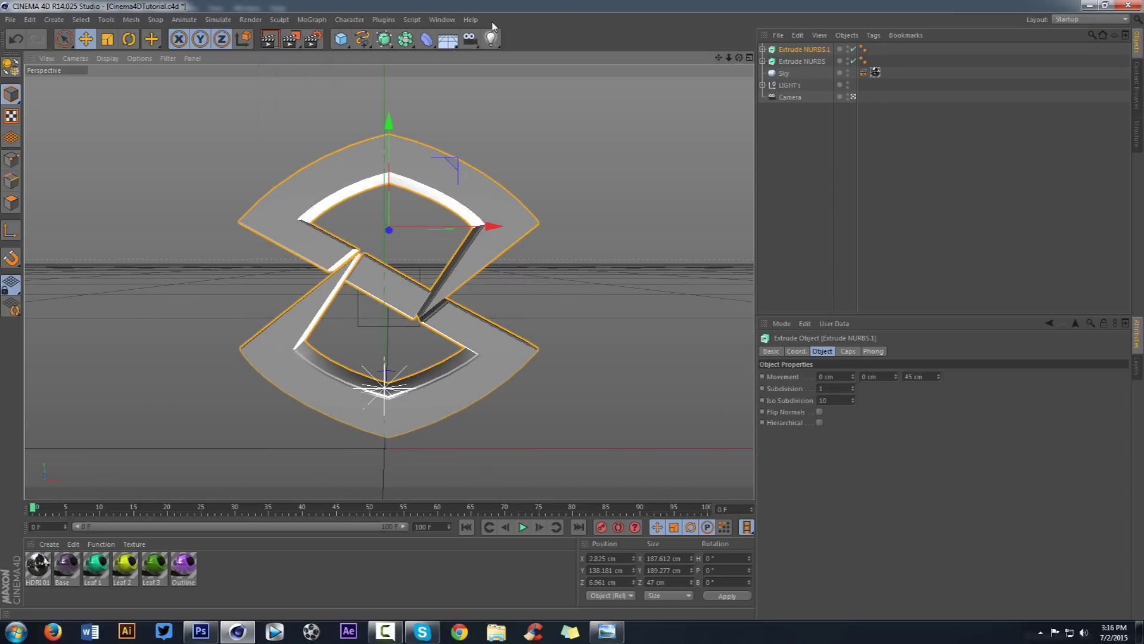
- Switch to the Leafs.c4d project, select the Leaf 3 spline, and disable the Leaf and Leaf 2 splines
{"action": "left_click", "coordinate": [444, 21]}
{"action": "left_click", "coordinate": [468, 266]}
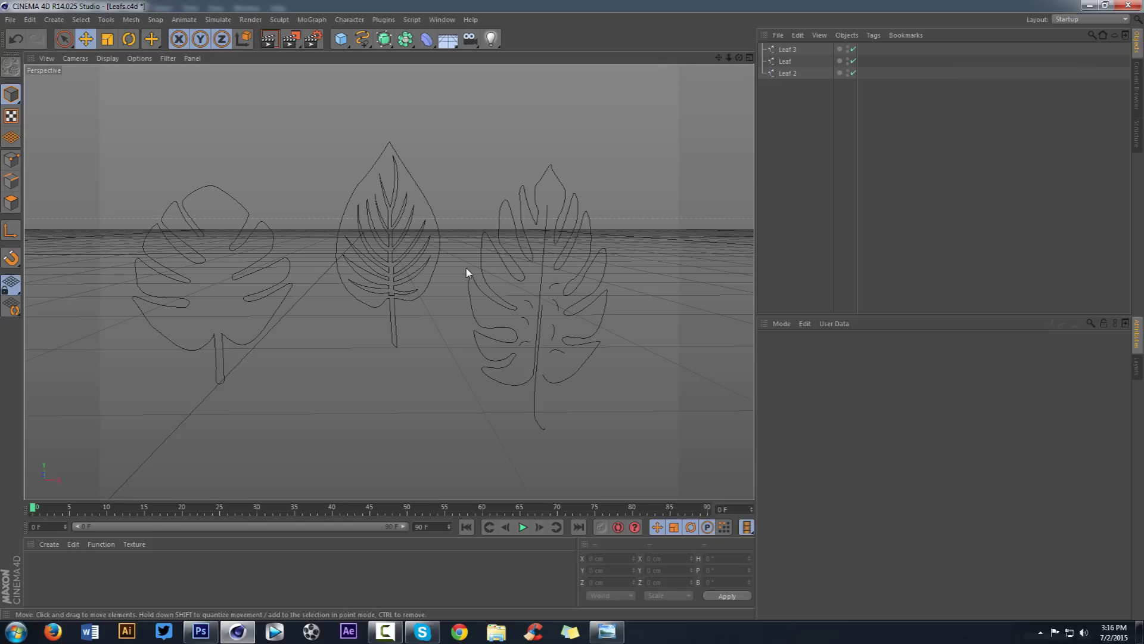
{"action": "left_click", "coordinate": [793, 73]}
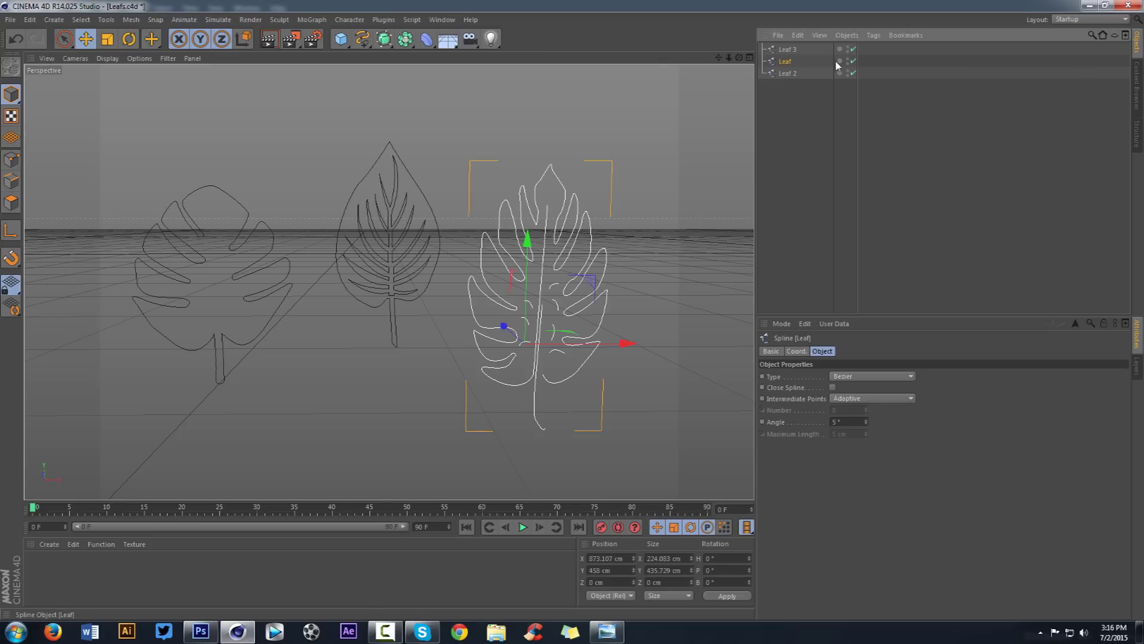
{"action": "left_click", "coordinate": [409, 205]}
{"action": "left_click", "coordinate": [853, 60]}
{"action": "left_click", "coordinate": [853, 73]}
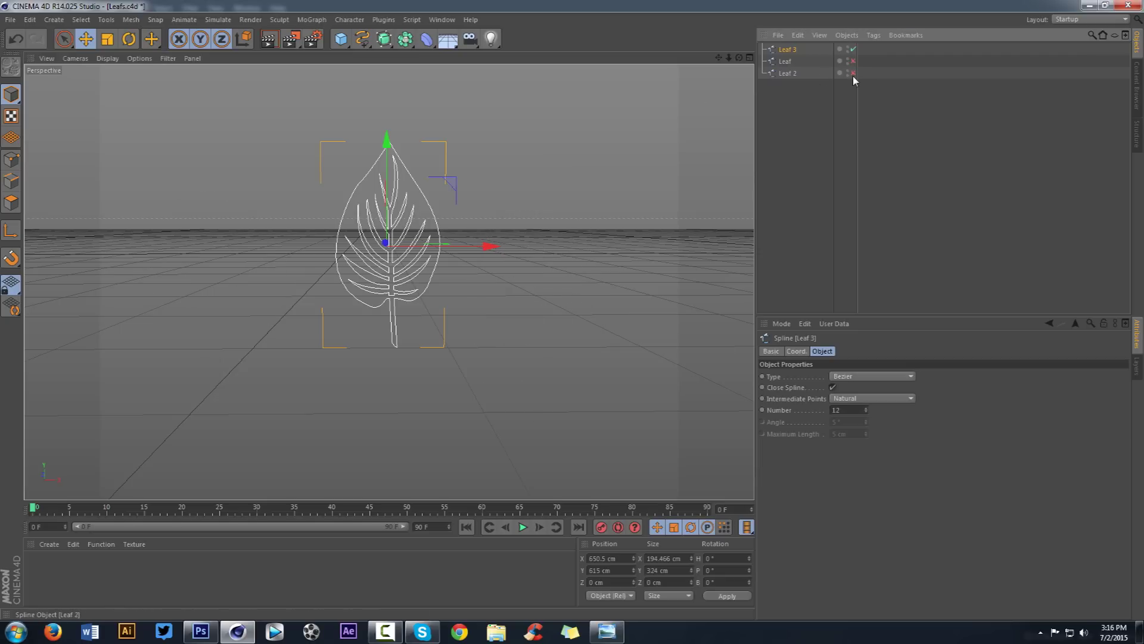
{"action": "left_click_drag", "start_coordinate": [729, 58], "coordinate": [718, 108]}
{"action": "left_click_drag", "start_coordinate": [739, 57], "coordinate": [757, 69]}
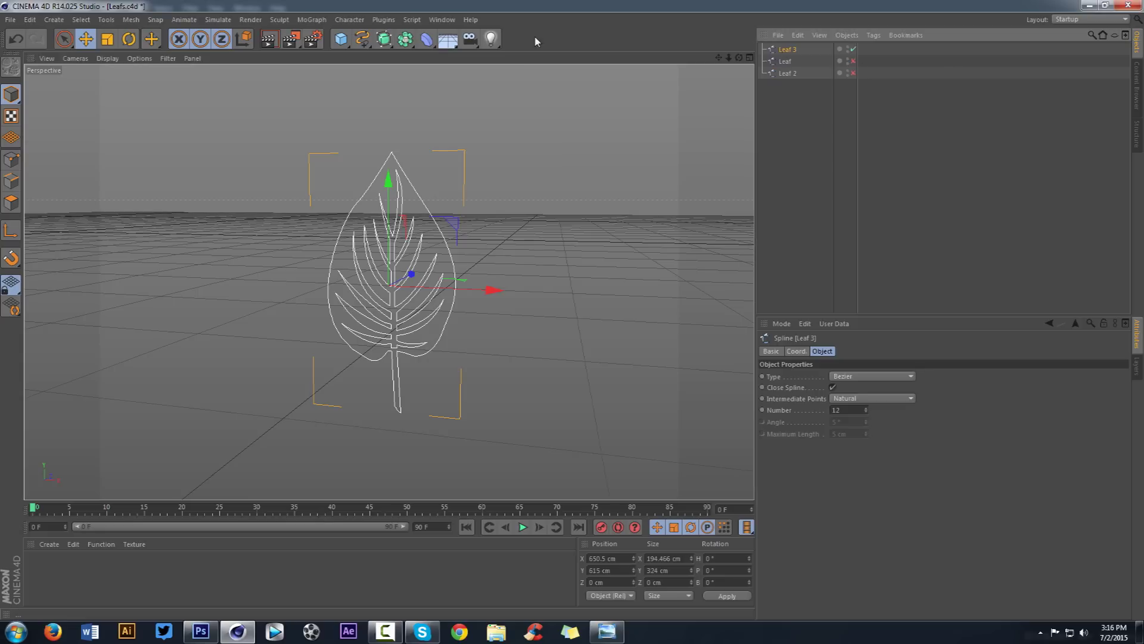
- Place the Leaf 3 spline inside an Extrude NURBS with a Z movement of 30 cm
{"action": "left_click", "coordinate": [385, 40]}
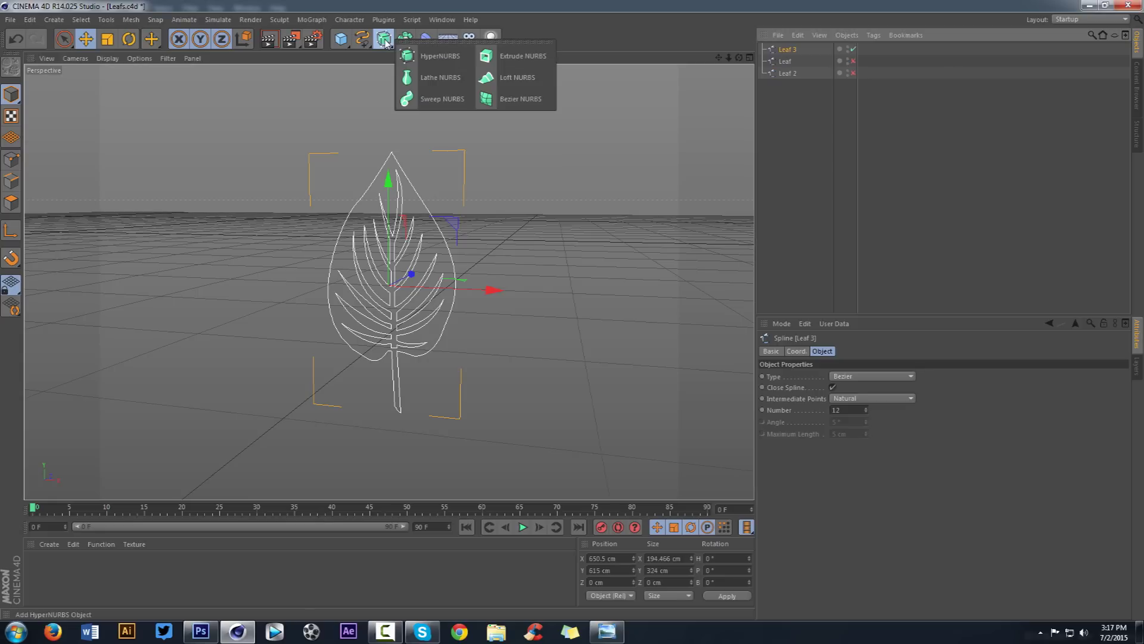
{"action": "left_click", "coordinate": [512, 58], "text": "alt"}
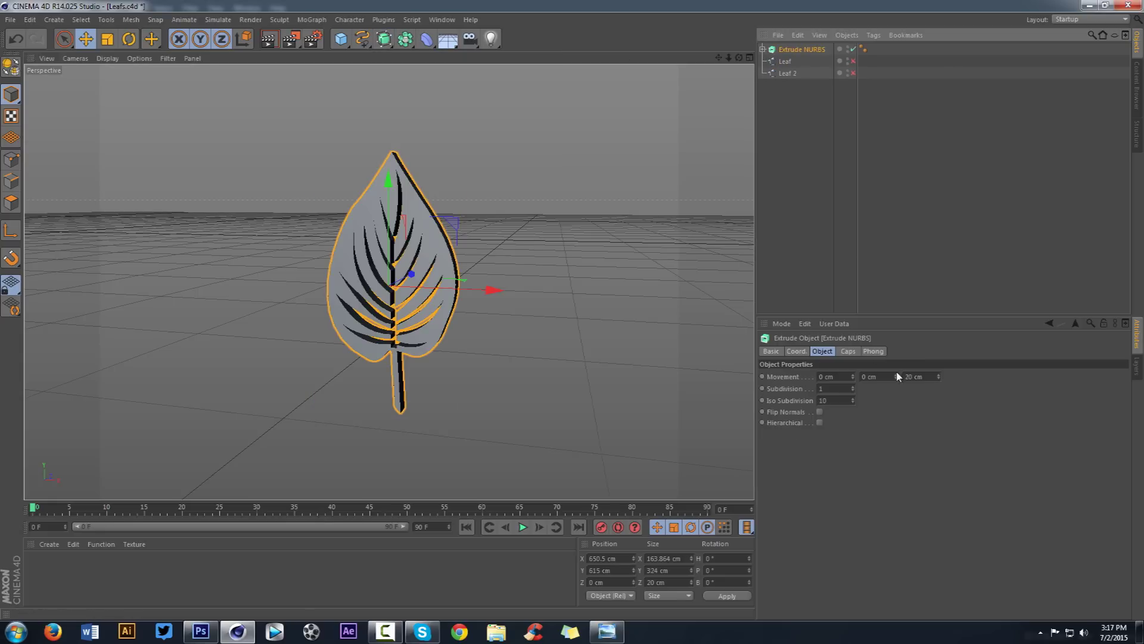
{"action": "left_click", "coordinate": [914, 376]}
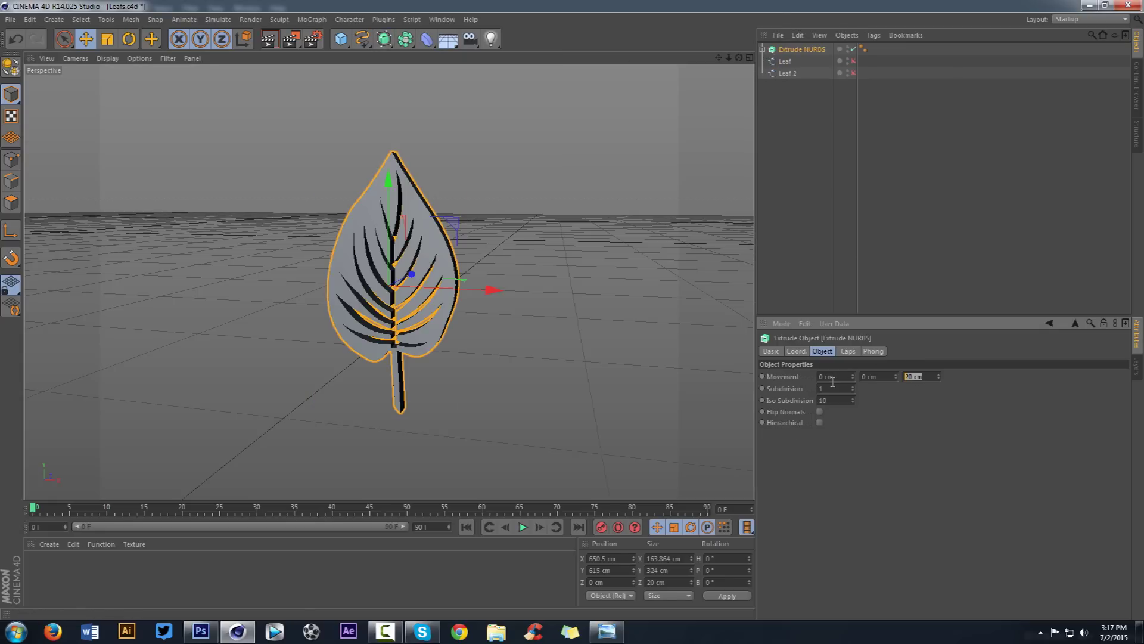
{"action": "type", "text": "30"}
{"action": "key", "text": "Return"}
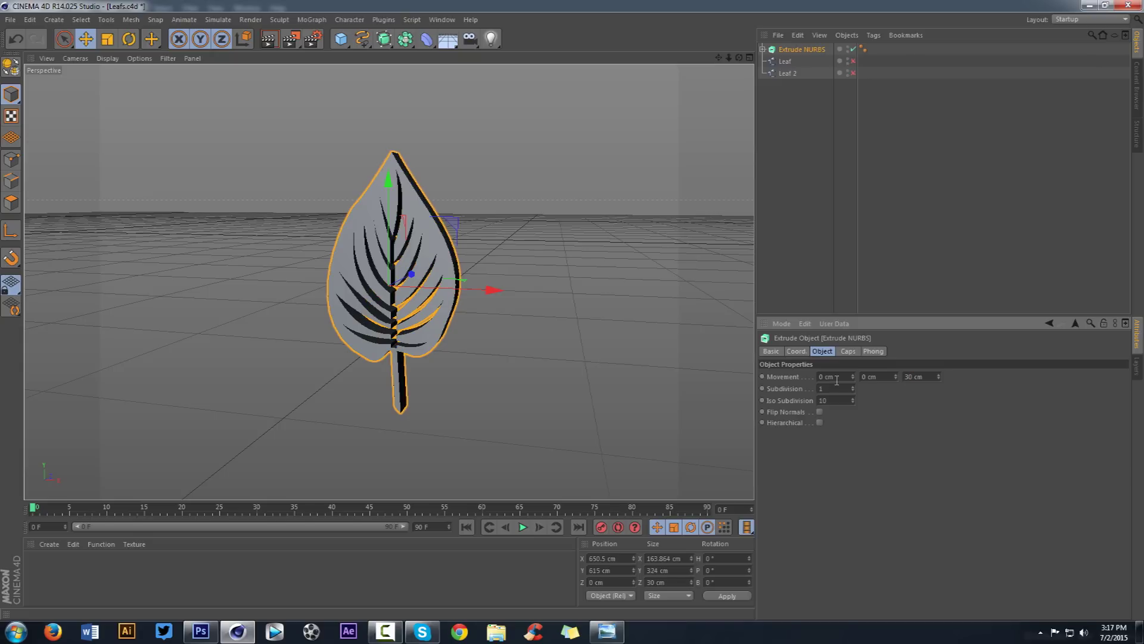
{"action": "left_click_drag", "start_coordinate": [729, 58], "coordinate": [879, 290]}
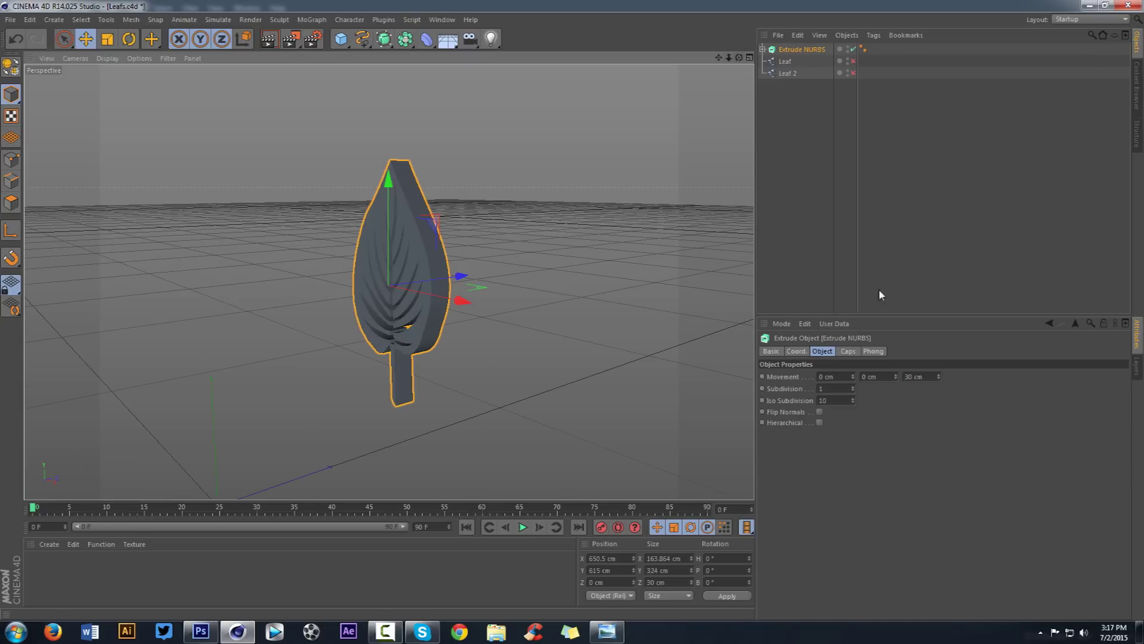
- Set the start and end caps of the leaf's Extrude NURBS to Fillet Cap
{"action": "left_click", "coordinate": [849, 352]}
{"action": "left_click", "coordinate": [832, 375]}
{"action": "left_click", "coordinate": [832, 424]}
{"action": "left_click", "coordinate": [832, 411]}
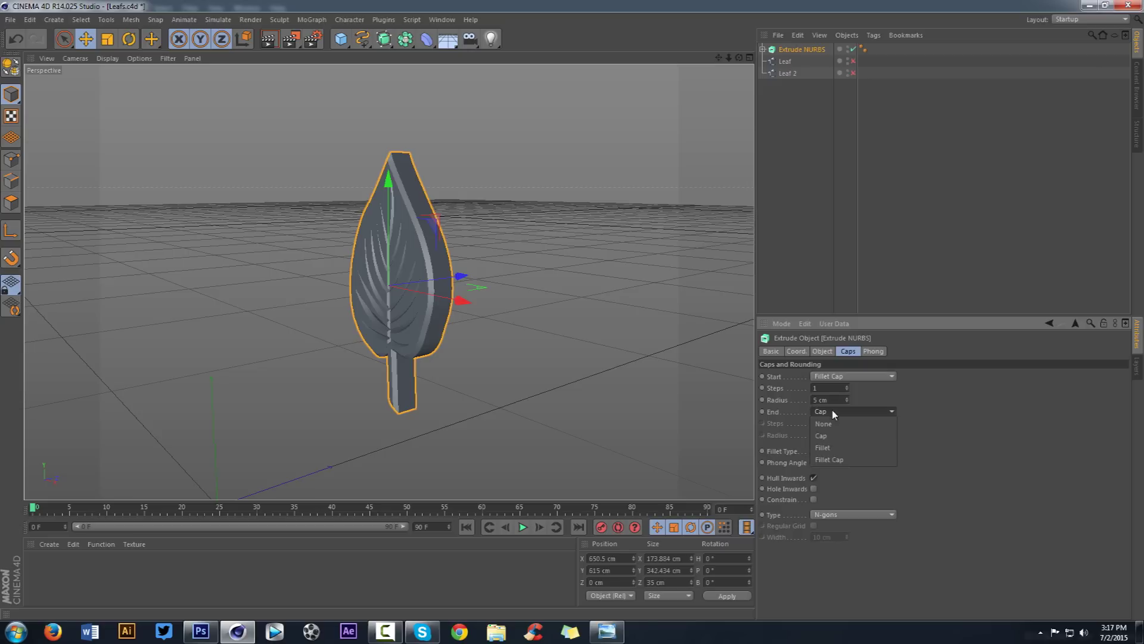
{"action": "left_click", "coordinate": [834, 458]}
- Set the leaf extrusion's start and end fillet radius to 1 cm
{"action": "left_click", "coordinate": [821, 399]}
{"action": "type", "text": "1"}
{"action": "double_click", "coordinate": [835, 435]}
{"action": "type", "text": "1"}
{"action": "left_click", "coordinate": [896, 432]}
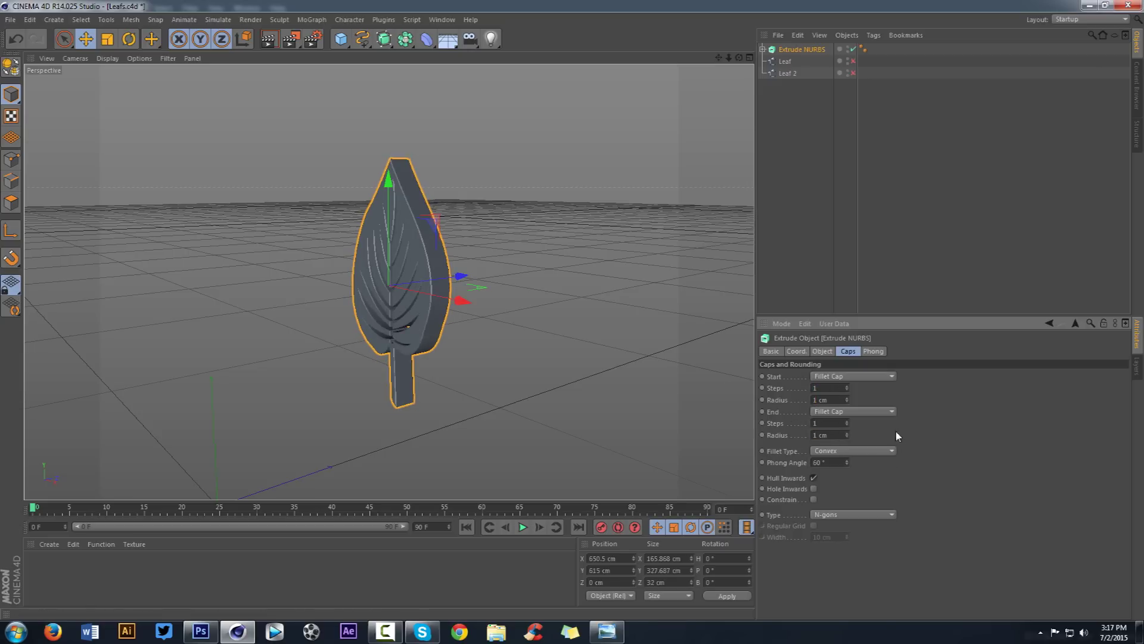
{"action": "left_click_drag", "start_coordinate": [739, 59], "coordinate": [743, 58]}
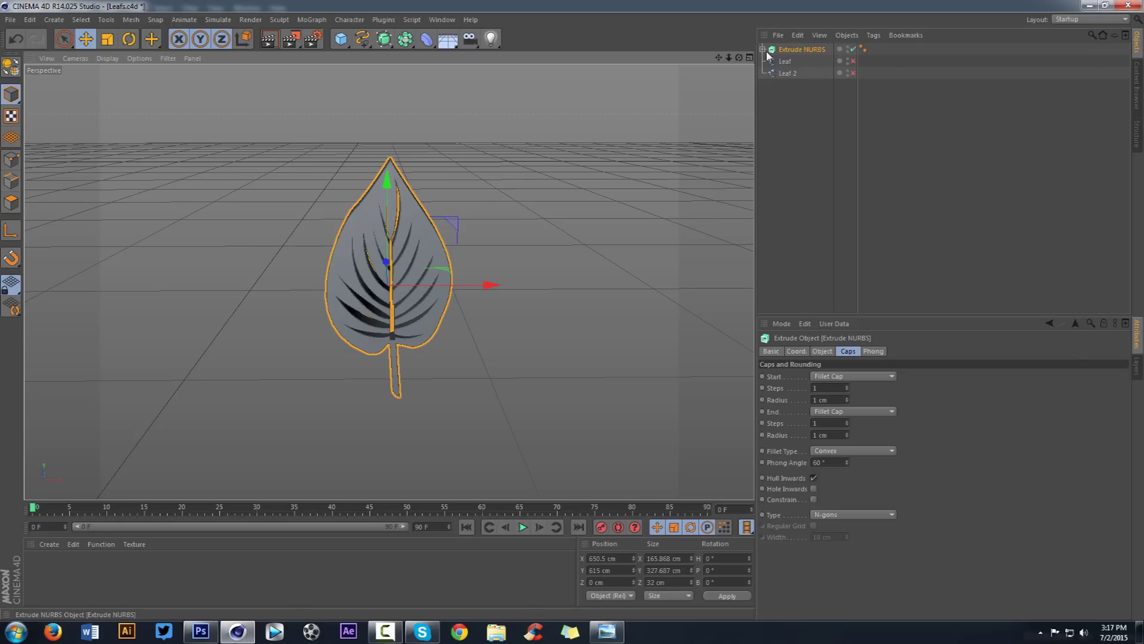
- Add a Twist deformer and nest it inside the leaf's Extrude NURBS below the Leaf 3 spline
{"action": "left_click", "coordinate": [764, 50]}
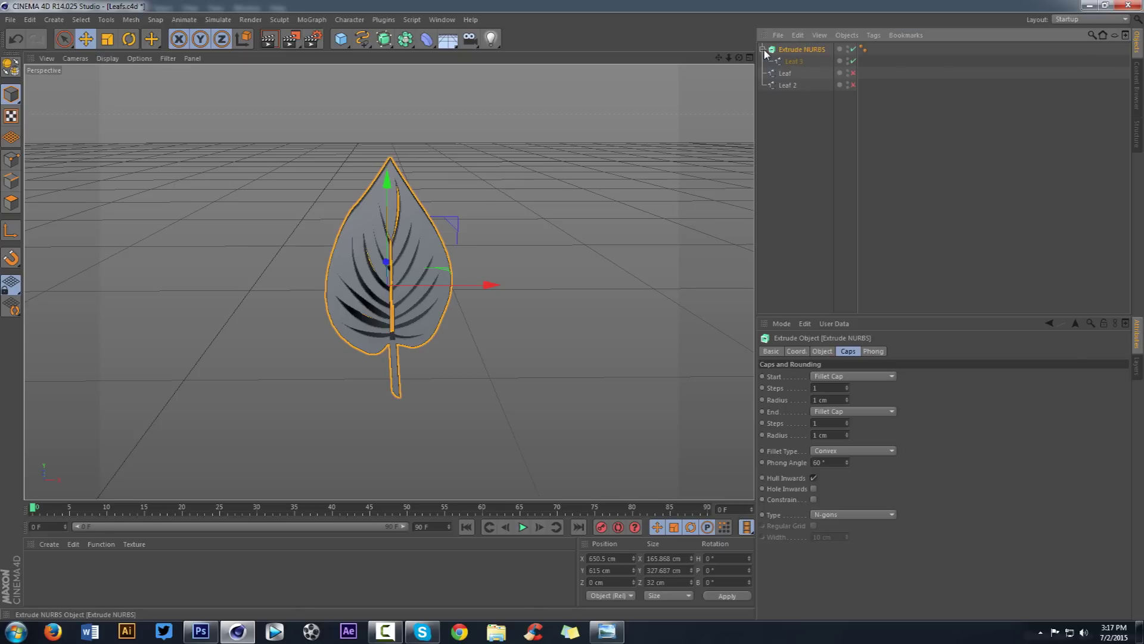
{"action": "left_click", "coordinate": [425, 41]}
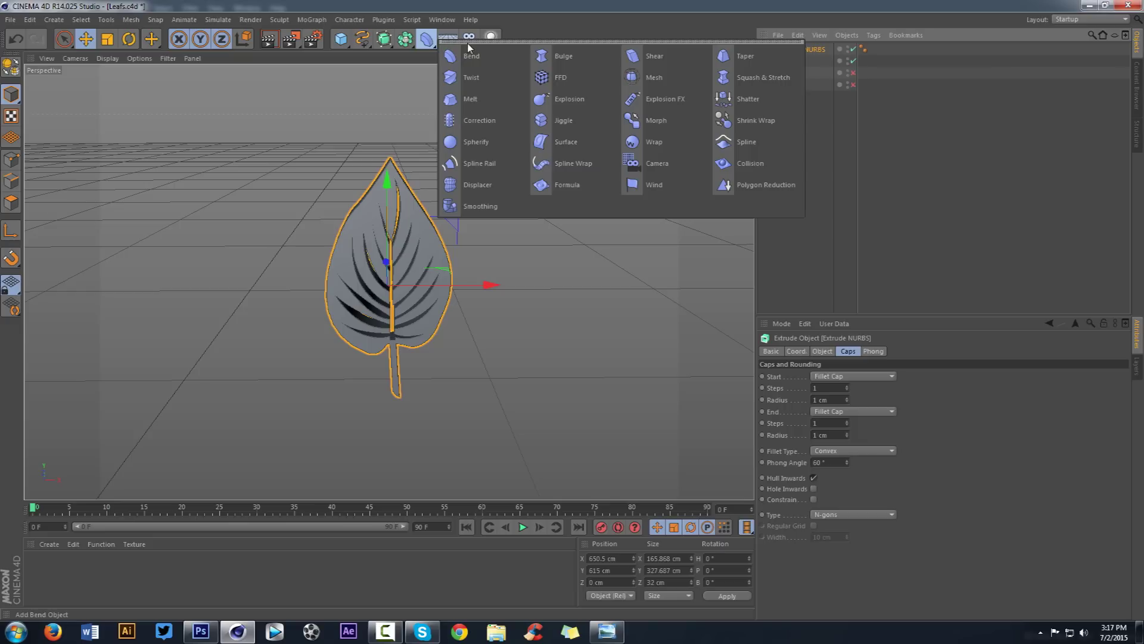
{"action": "left_click", "coordinate": [478, 76]}
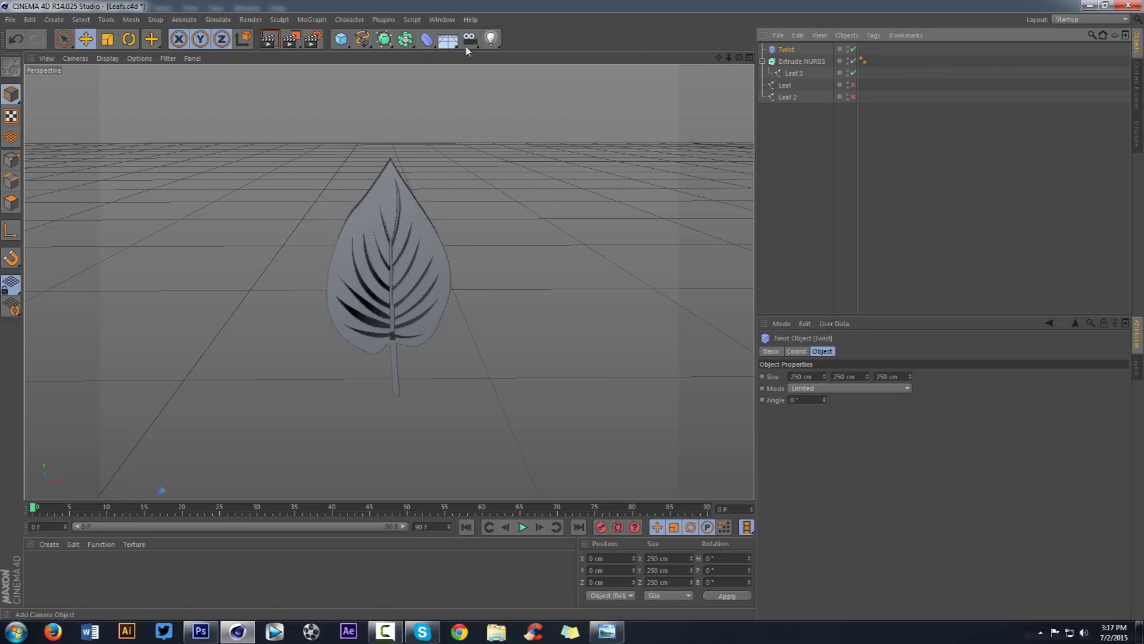
{"action": "left_click", "coordinate": [428, 40]}
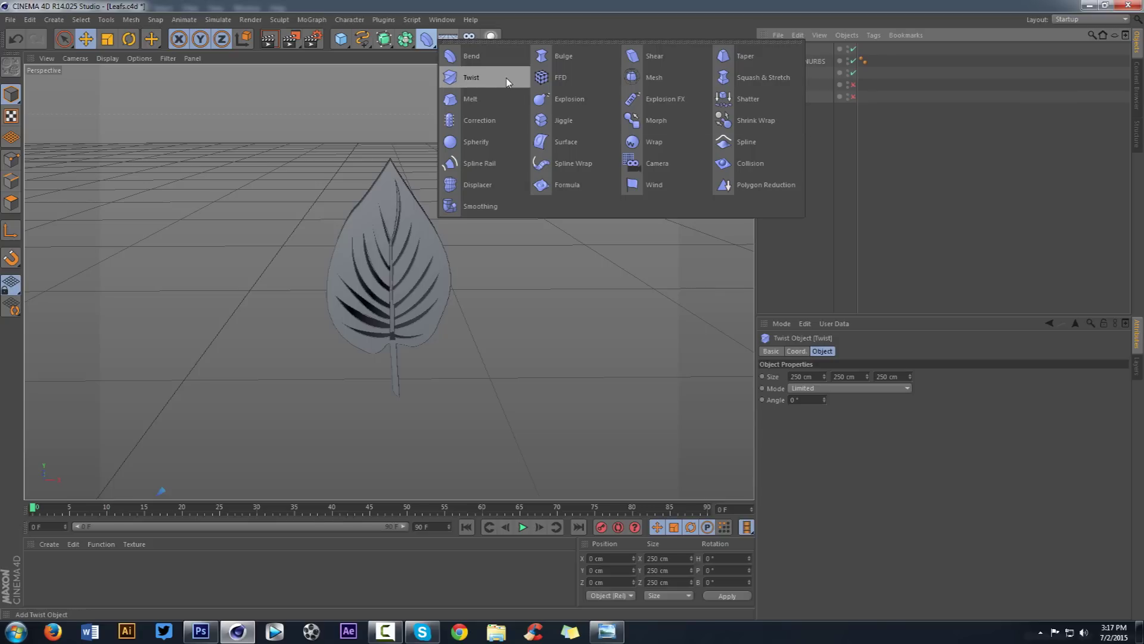
{"action": "left_click", "coordinate": [555, 31]}
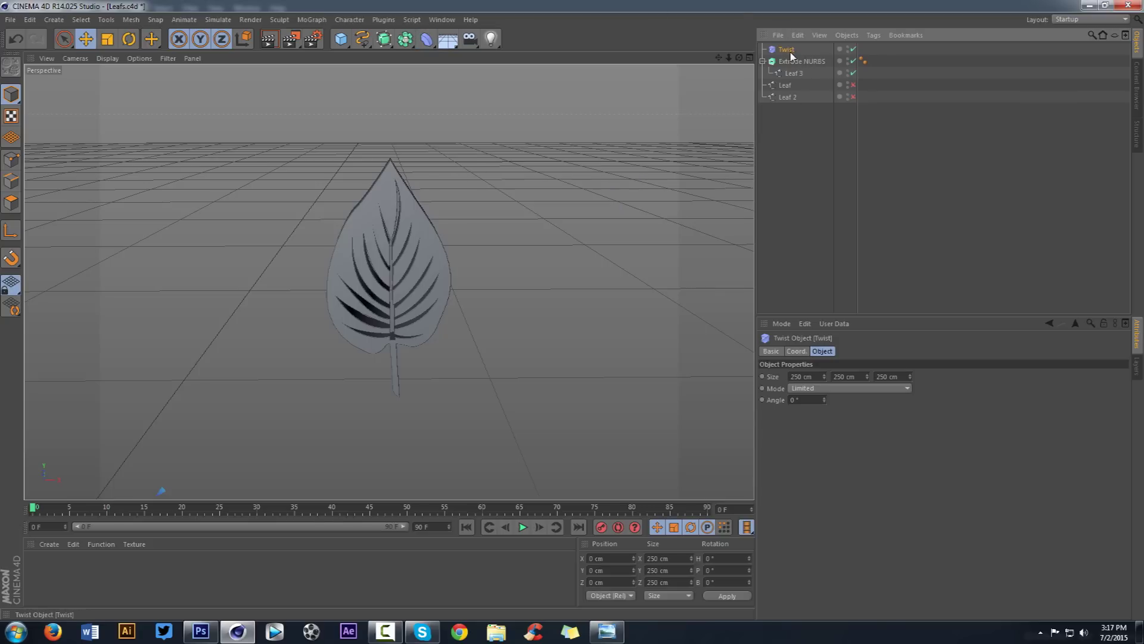
{"action": "left_click_drag", "start_coordinate": [785, 54], "coordinate": [791, 82]}
- Move the Twist deformer onto the leaf and scale its cage uniformly to 377.5 cm so it encloses the leaf
{"action": "mouse_move", "coordinate": [729, 57]}
{"action": "left_mouse_down"}
{"action": "mouse_move", "coordinate": [710, 58]}
{"action": "mouse_move", "coordinate": [740, 54]}
{"action": "mouse_move", "coordinate": [739, 41]}
{"action": "left_mouse_up"}
{"action": "left_click_drag", "start_coordinate": [217, 356], "coordinate": [213, 169]}
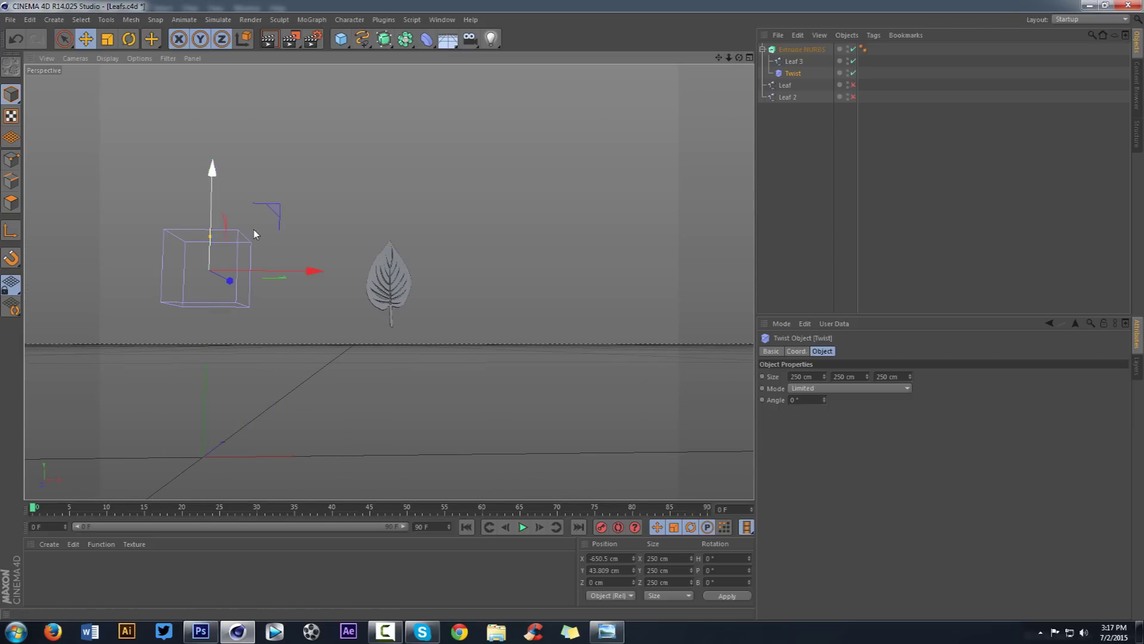
{"action": "left_click_drag", "start_coordinate": [298, 271], "coordinate": [475, 278]}
{"action": "key", "text": "t"}
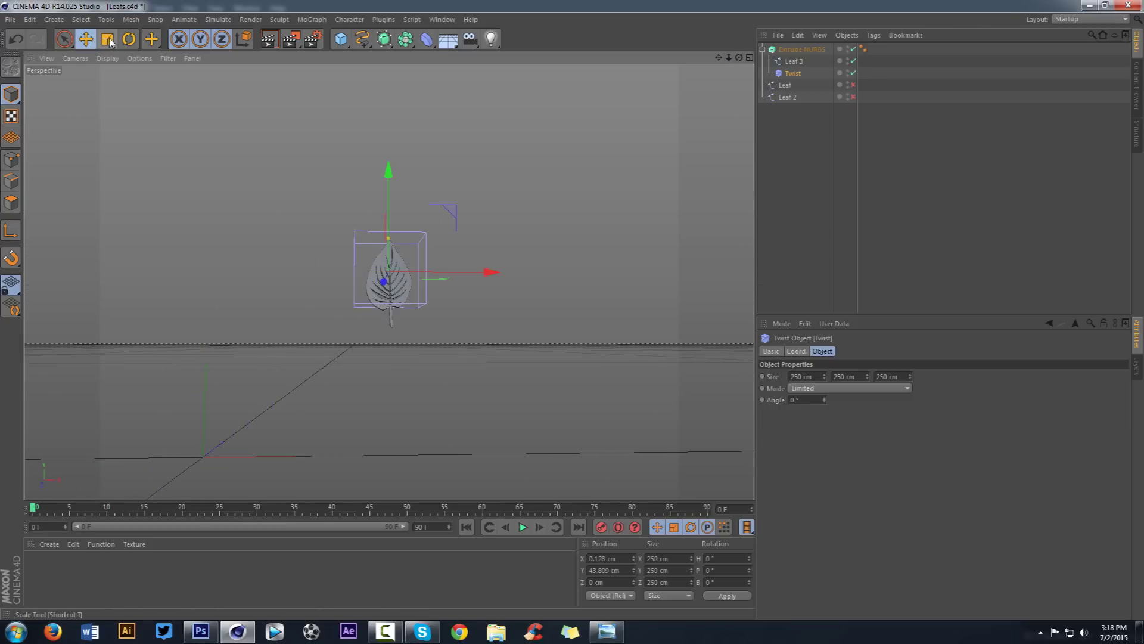
{"action": "left_click_drag", "start_coordinate": [298, 186], "coordinate": [353, 134]}
{"action": "key", "text": "e"}
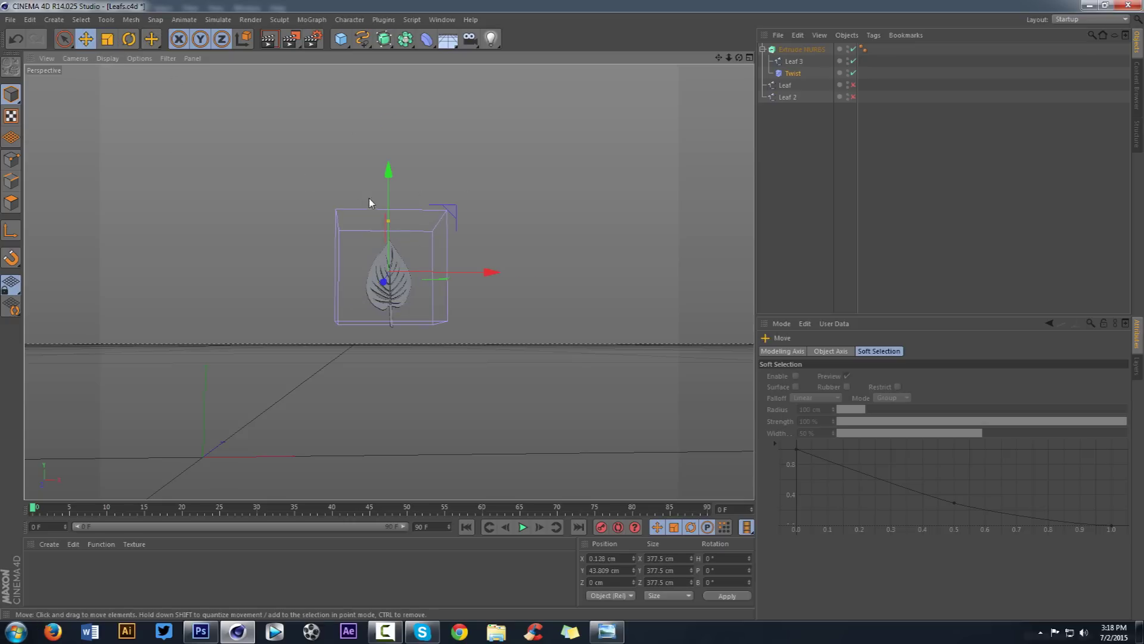
{"action": "left_click_drag", "start_coordinate": [388, 177], "coordinate": [388, 189]}
{"action": "left_click_drag", "start_coordinate": [739, 58], "coordinate": [736, 96]}
{"action": "left_click_drag", "start_coordinate": [729, 58], "coordinate": [766, 59]}
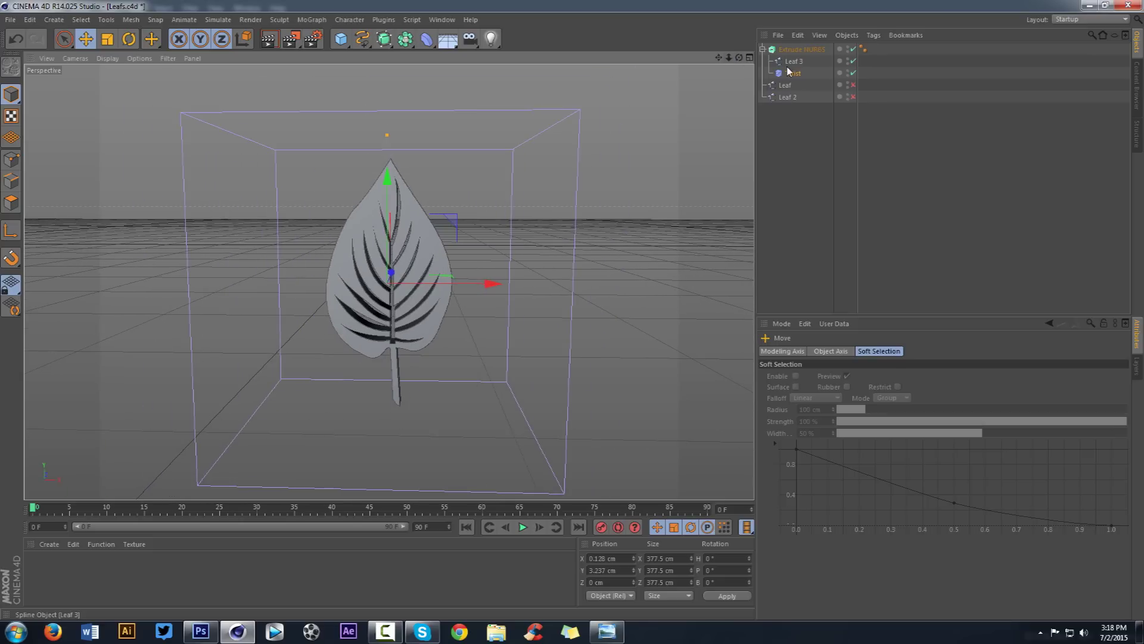
- Set the Twist deformer's mode to Within Box and its angle to 132°
{"action": "left_click", "coordinate": [790, 73]}
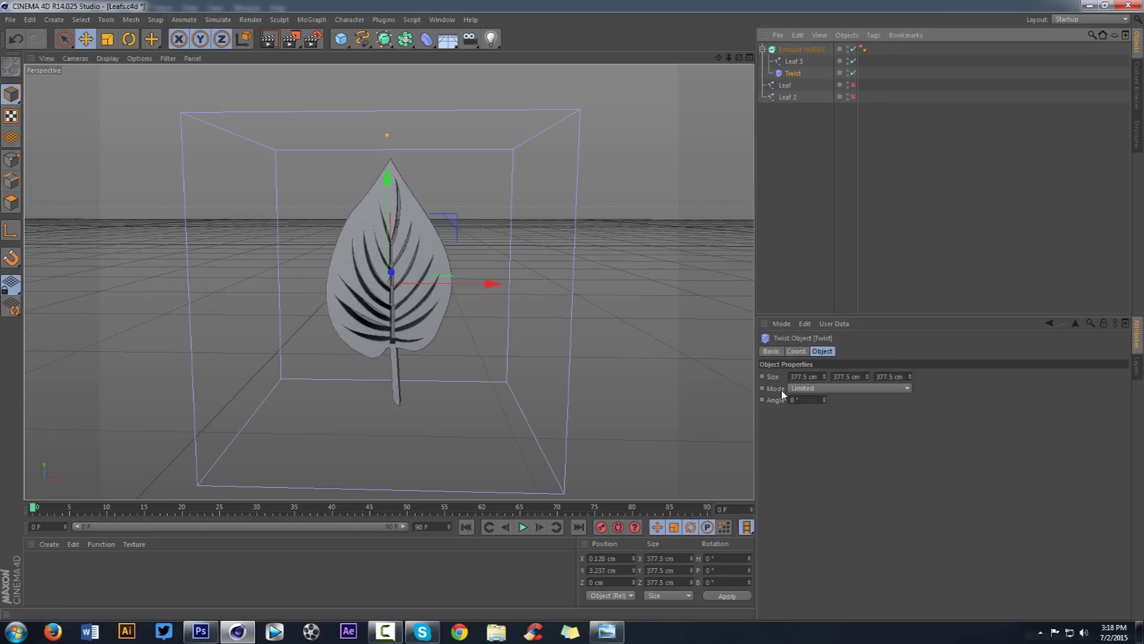
{"action": "left_click", "coordinate": [821, 388]}
{"action": "left_click", "coordinate": [826, 413]}
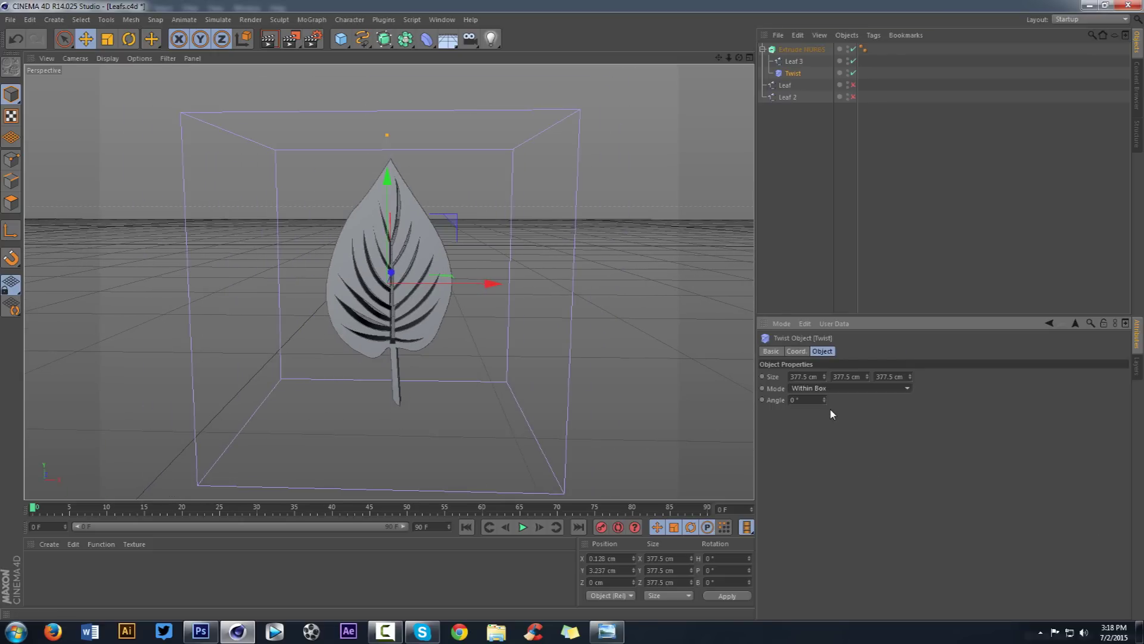
{"action": "left_click_drag", "start_coordinate": [823, 400], "coordinate": [846, 399]}
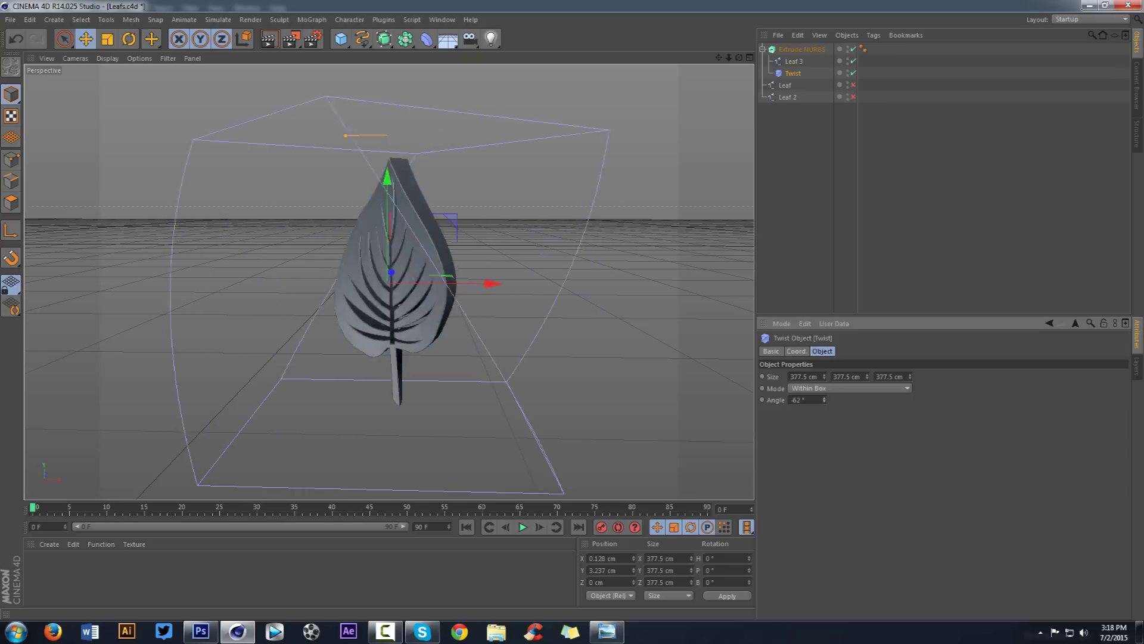
{"action": "left_click_drag", "start_coordinate": [824, 400], "coordinate": [824, 399]}
{"action": "mouse_move", "coordinate": [739, 58]}
{"action": "left_mouse_down"}
{"action": "mouse_move", "coordinate": [685, 60]}
{"action": "mouse_move", "coordinate": [677, 95]}
{"action": "mouse_move", "coordinate": [741, 73]}
{"action": "left_mouse_up"}
{"action": "left_click_drag", "start_coordinate": [825, 399], "coordinate": [825, 284]}
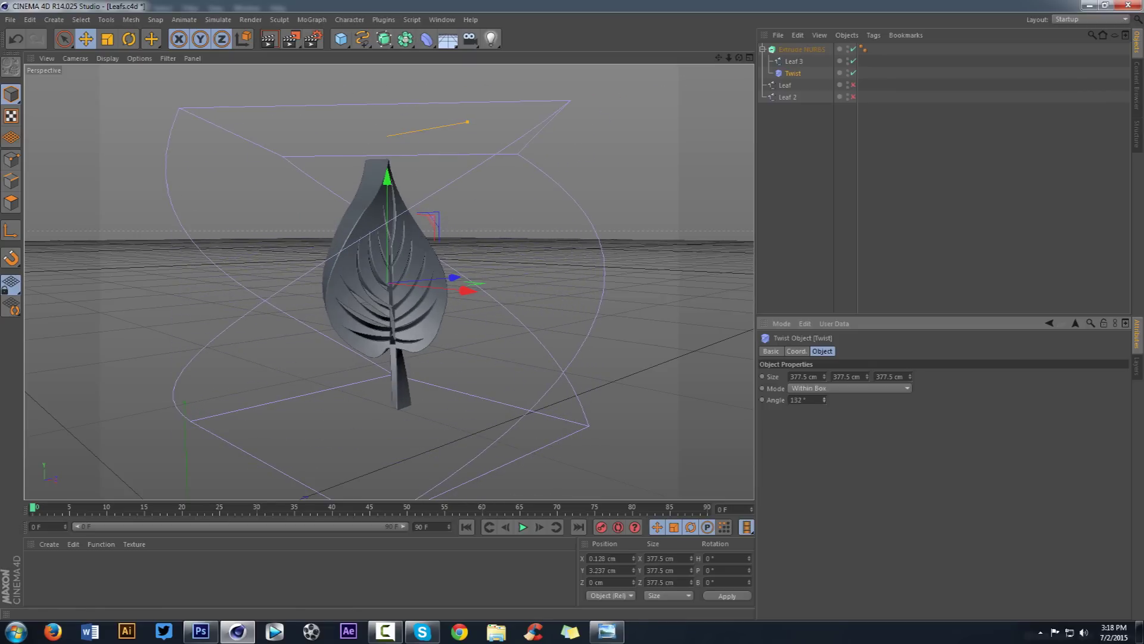
- Add a Bend deformer inside the leaf's Extrude NURBS below the Twist
{"action": "left_click_drag", "start_coordinate": [426, 41], "coordinate": [524, 53]}
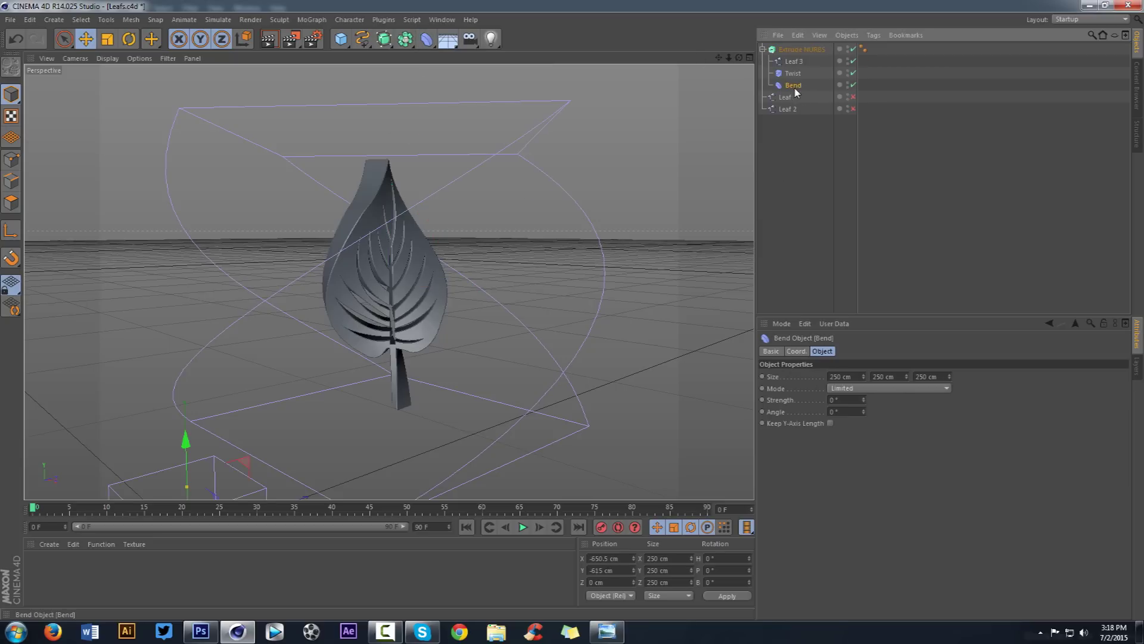
{"action": "left_click", "coordinate": [856, 388]}
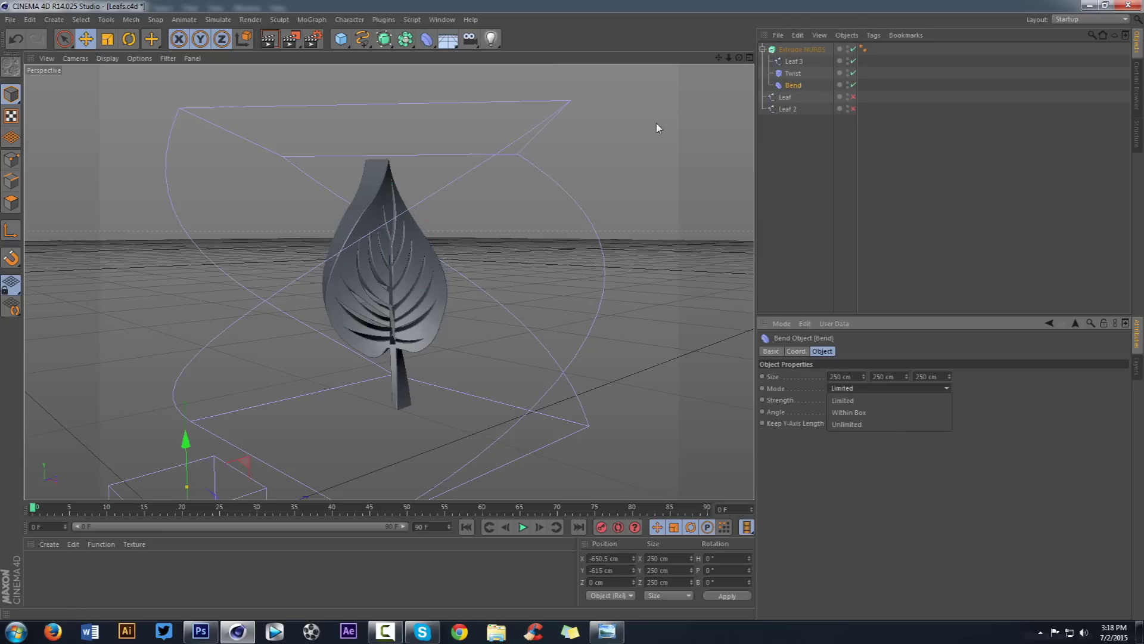
{"action": "left_click", "coordinate": [730, 56]}
- Move the Bend deformer onto the leaf and scale its cage uniformly to 443 cm
{"action": "left_click_drag", "start_coordinate": [729, 58], "coordinate": [392, 251]}
{"action": "left_click_drag", "start_coordinate": [147, 420], "coordinate": [183, 174]}
{"action": "left_click_drag", "start_coordinate": [222, 276], "coordinate": [461, 285]}
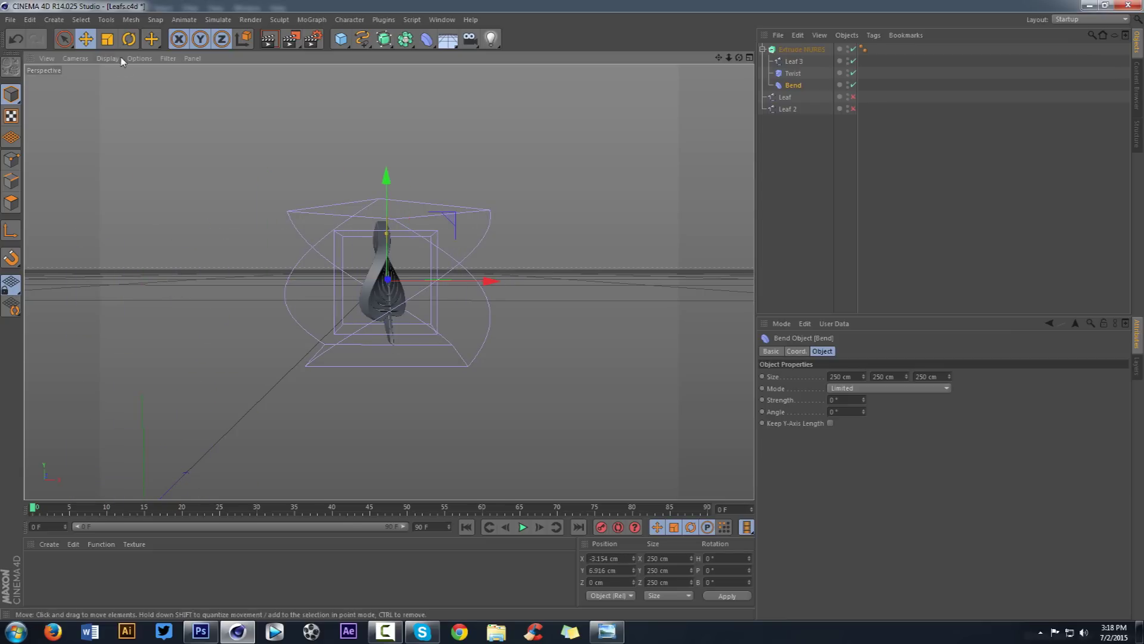
{"action": "left_click_drag", "start_coordinate": [176, 138], "coordinate": [599, 122]}
{"action": "left_click", "coordinate": [107, 38]}
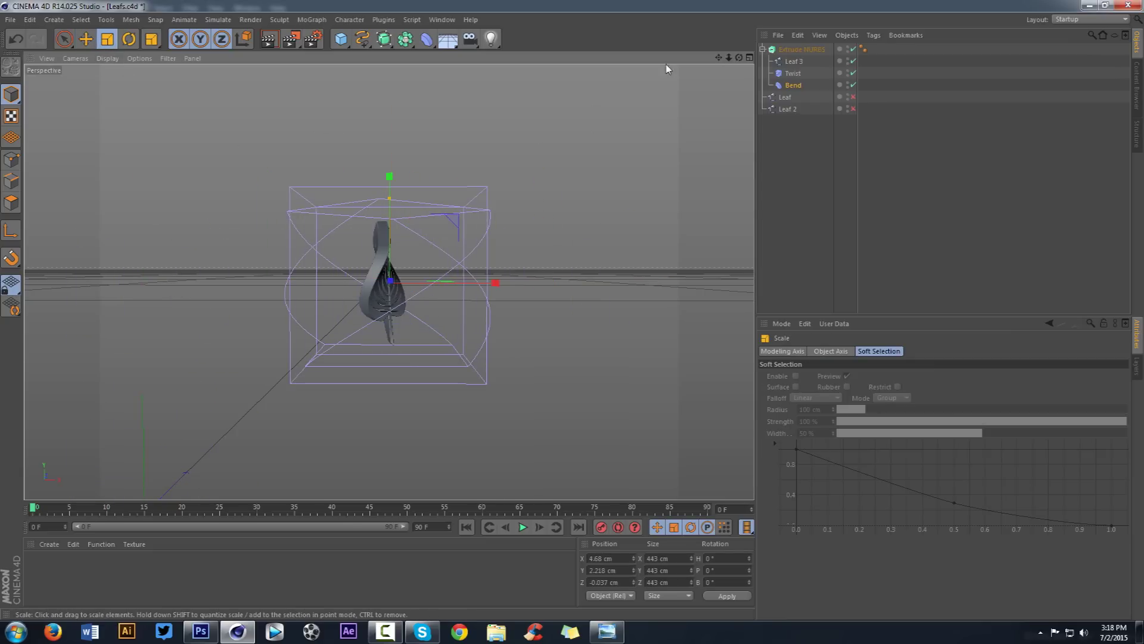
- Set the Bend deformer's mode to Within Box, with a strength of -11° and an angle of 202°
{"action": "left_click", "coordinate": [791, 86]}
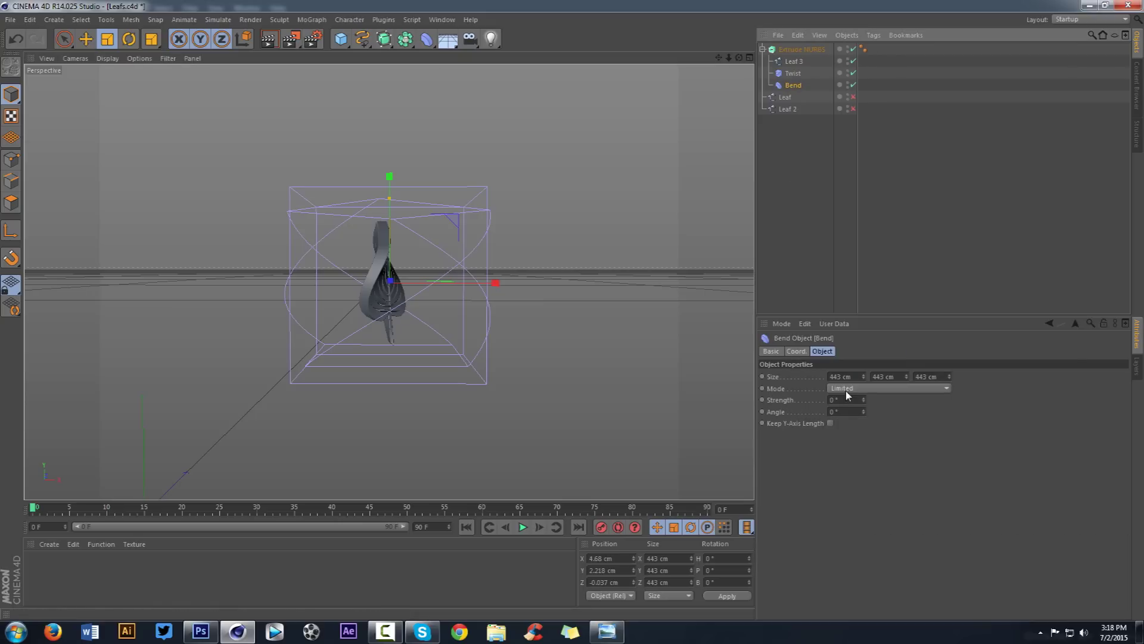
{"action": "left_click", "coordinate": [846, 389]}
{"action": "left_click", "coordinate": [861, 412]}
{"action": "left_click_drag", "start_coordinate": [864, 403], "coordinate": [867, 375]}
{"action": "left_click_drag", "start_coordinate": [730, 59], "coordinate": [683, 36]}
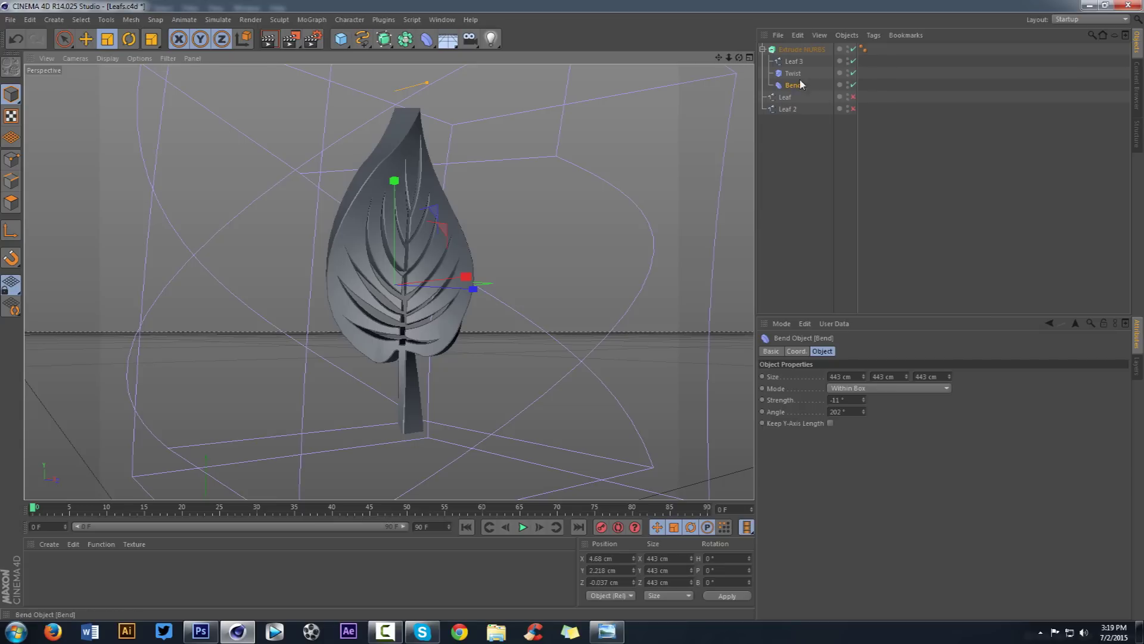
- Try Adaptive intermediate points on the Leaf 3 spline and inspect the leaf surface
{"action": "left_click", "coordinate": [792, 50]}
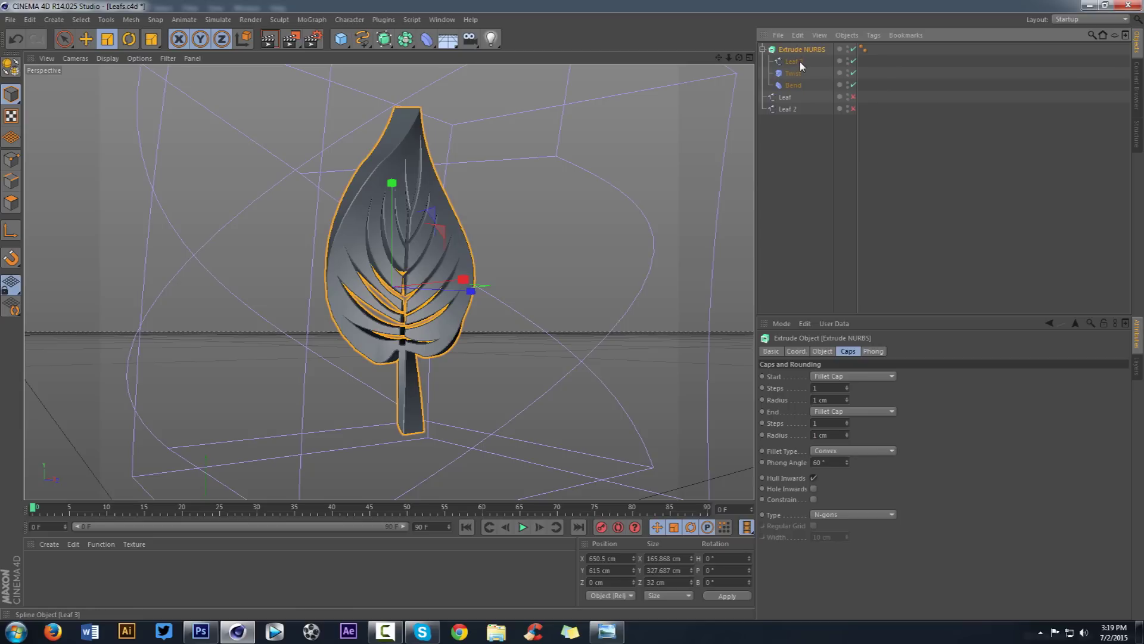
{"action": "left_click", "coordinate": [792, 62]}
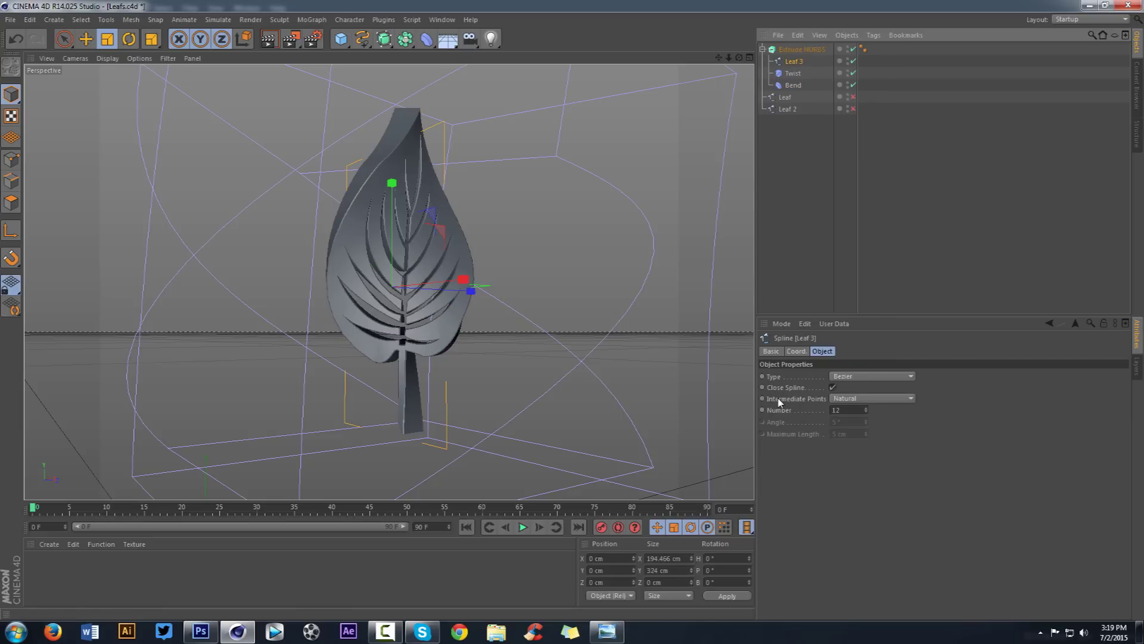
{"action": "left_click", "coordinate": [854, 398]}
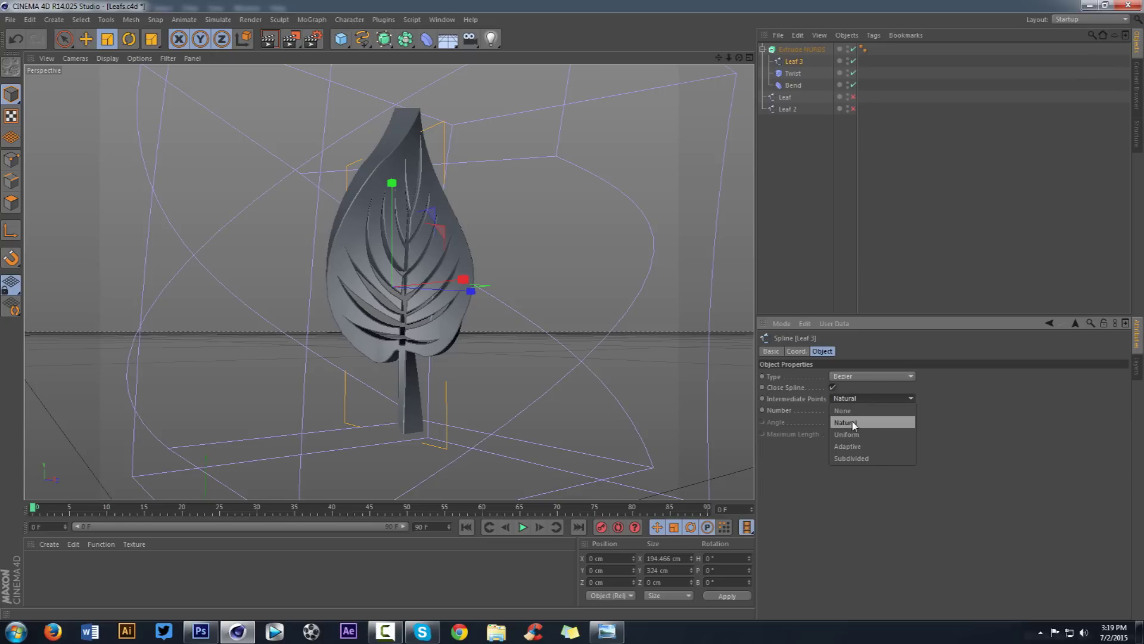
{"action": "left_click", "coordinate": [852, 446]}
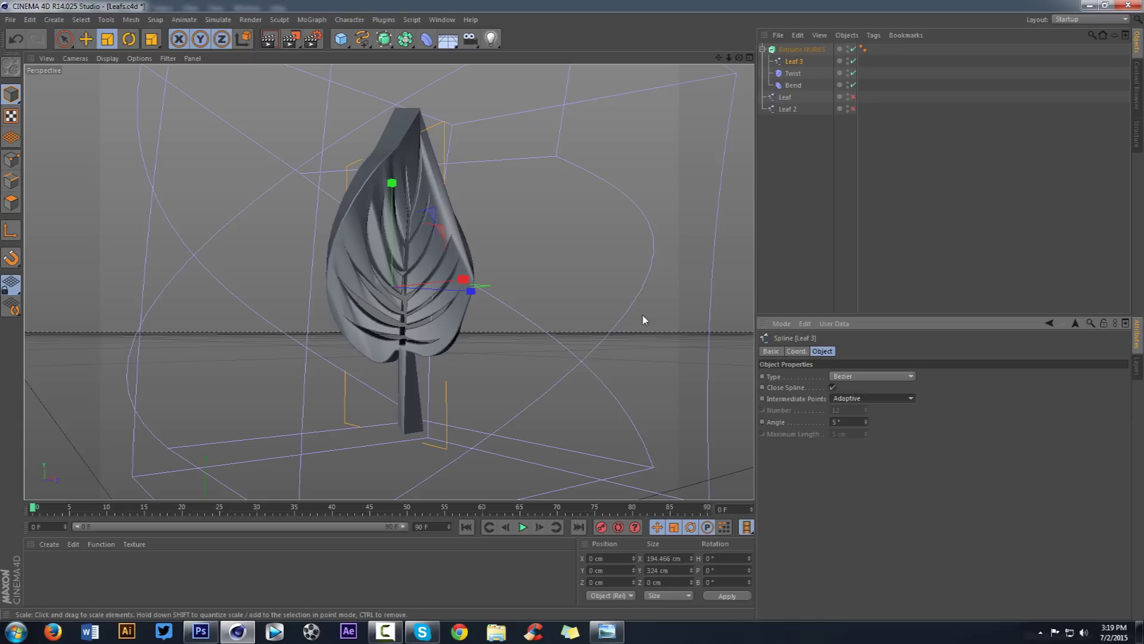
{"action": "mouse_move", "coordinate": [739, 57]}
{"action": "left_mouse_down"}
{"action": "mouse_move", "coordinate": [680, 72]}
{"action": "mouse_move", "coordinate": [738, 75]}
{"action": "mouse_move", "coordinate": [685, 79]}
{"action": "mouse_move", "coordinate": [704, 82]}
{"action": "mouse_move", "coordinate": [685, 84]}
{"action": "mouse_move", "coordinate": [742, 62]}
{"action": "left_mouse_up"}
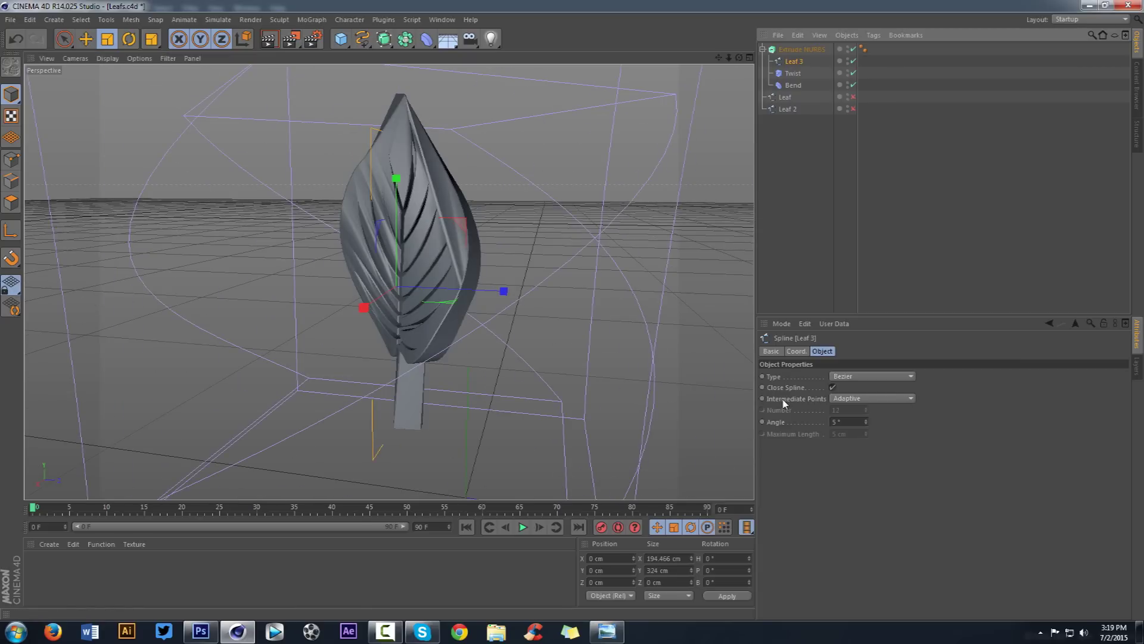
- Return the Leaf 3 spline's intermediate points to Natural
{"action": "left_click", "coordinate": [857, 398]}
{"action": "left_click", "coordinate": [852, 420]}
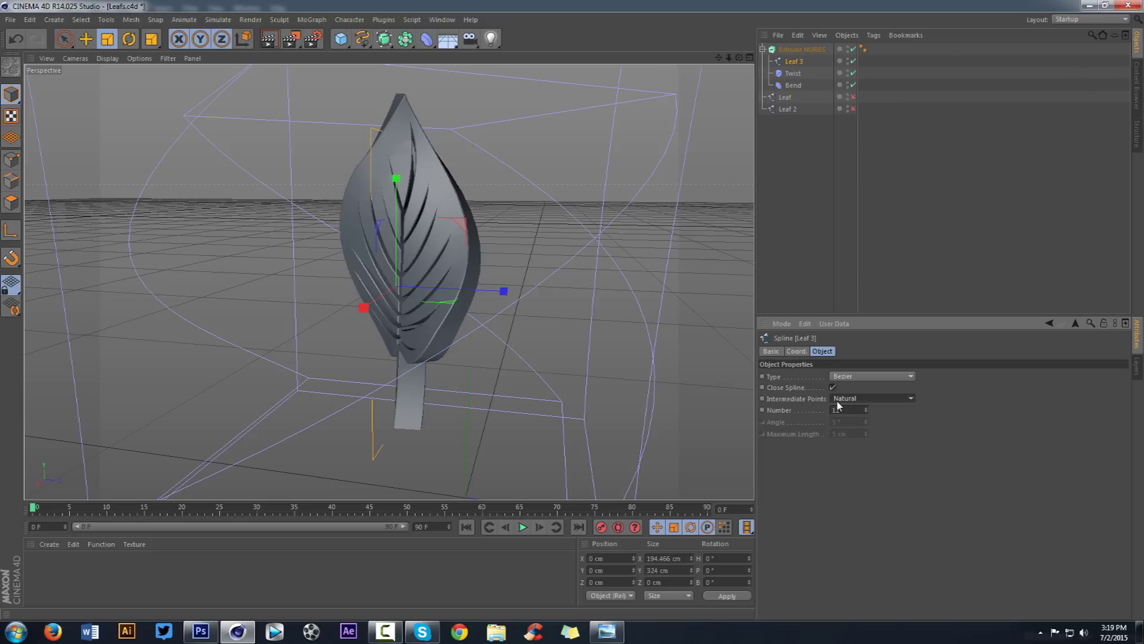
{"action": "left_click_drag", "start_coordinate": [739, 57], "coordinate": [512, 68]}
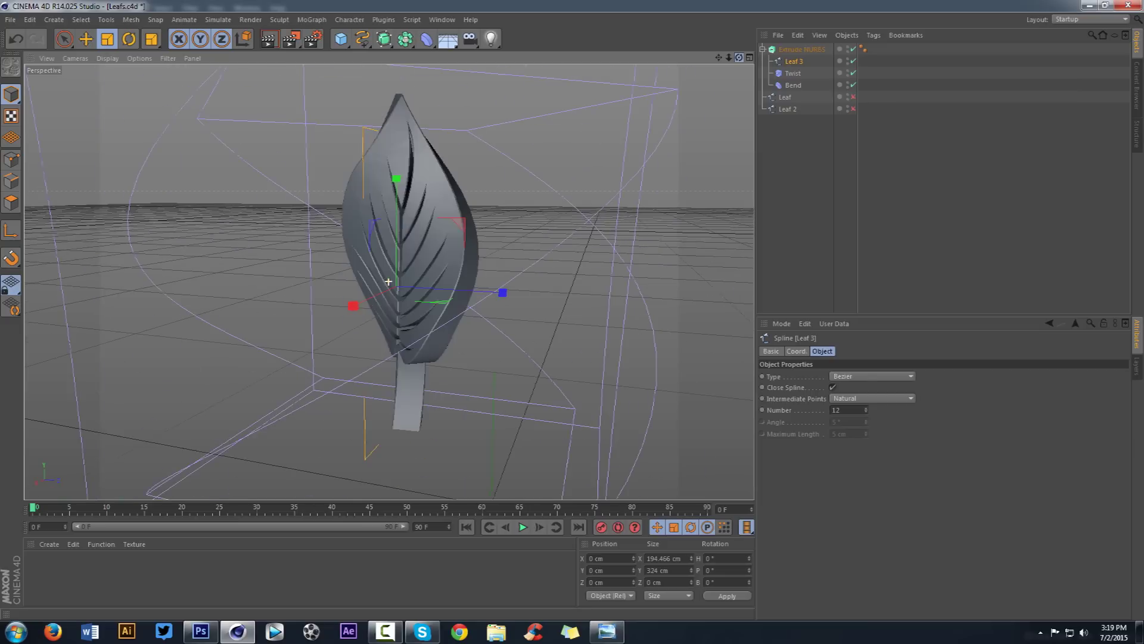
- Copy the leaf's Extrude NURBS with its deformers and paste it into the Cinema4DTutorial.c4d project
{"action": "left_click", "coordinate": [764, 50]}
{"action": "left_click", "coordinate": [792, 50]}
{"action": "left_click_drag", "start_coordinate": [740, 58], "coordinate": [798, 63]}
{"action": "left_click", "coordinate": [439, 24]}
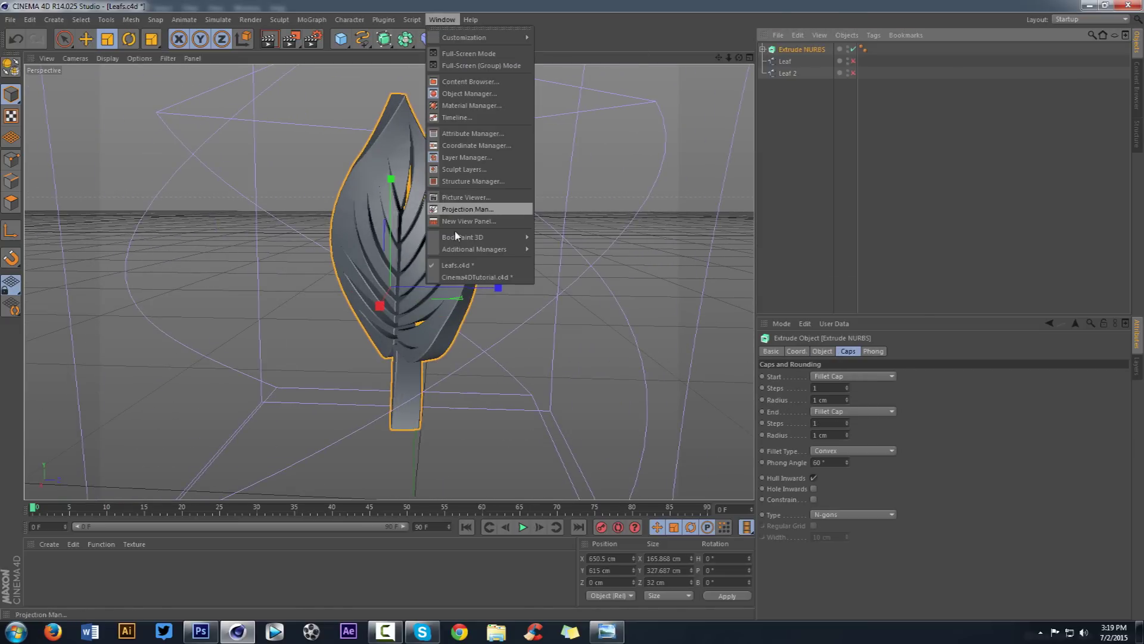
{"action": "left_click", "coordinate": [453, 276]}
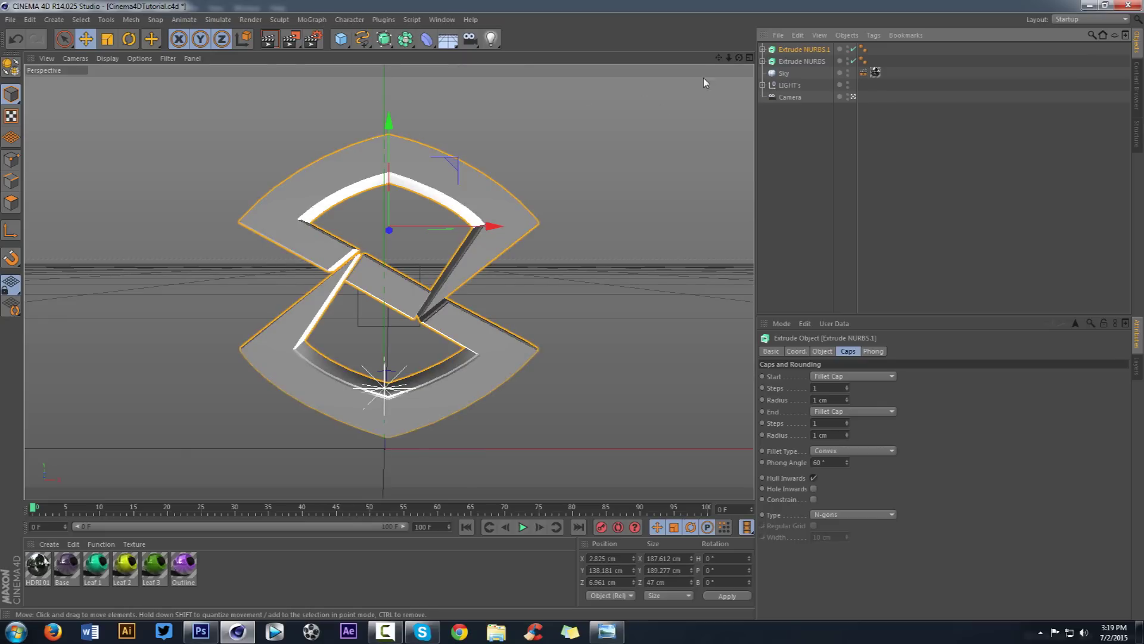
{"action": "left_click_drag", "start_coordinate": [729, 58], "coordinate": [704, 59]}
{"action": "key", "text": "ctrl+v"}
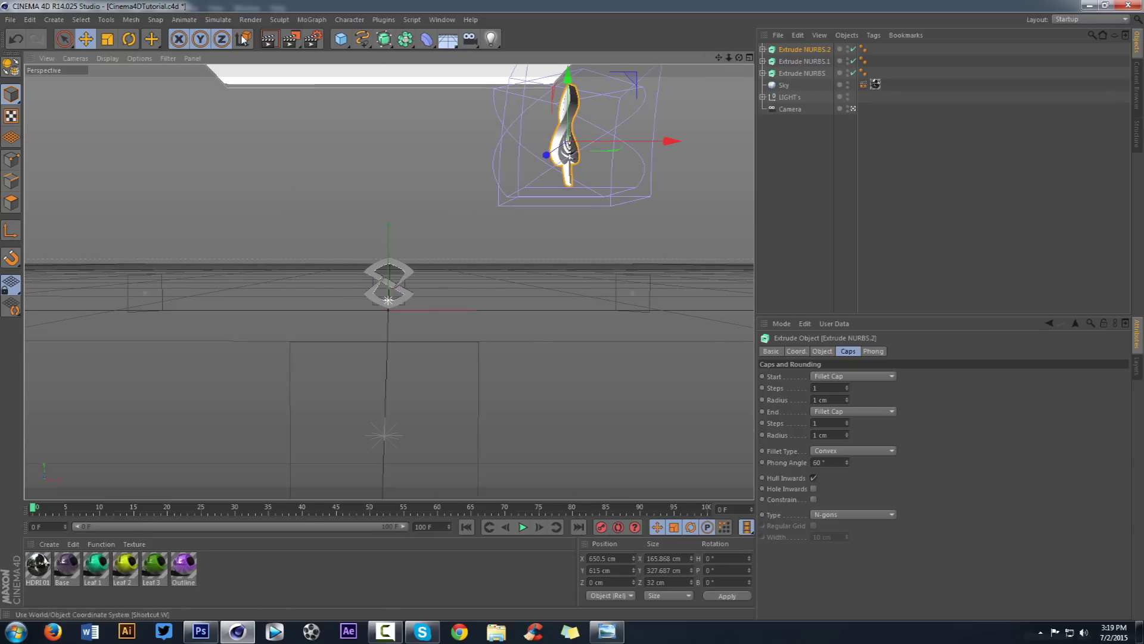
- Scale the pasted leaf down to about 112 cm tall and move it onto the logo
{"action": "left_click", "coordinate": [88, 40]}
{"action": "left_click", "coordinate": [105, 39]}
{"action": "left_click_drag", "start_coordinate": [677, 191], "coordinate": [207, 116]}
{"action": "left_click", "coordinate": [87, 39]}
{"action": "left_click_drag", "start_coordinate": [624, 143], "coordinate": [441, 146]}
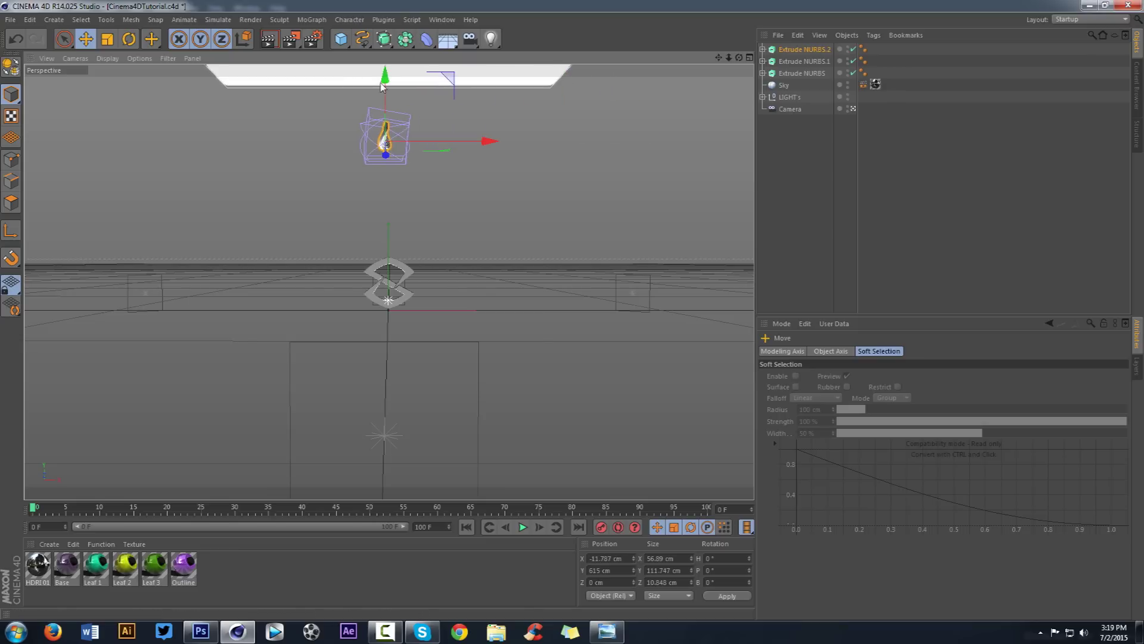
{"action": "left_click_drag", "start_coordinate": [387, 93], "coordinate": [383, 283]}
{"action": "scroll", "coordinate": [383, 282], "scroll_direction": "up", "scroll_amount": 2}
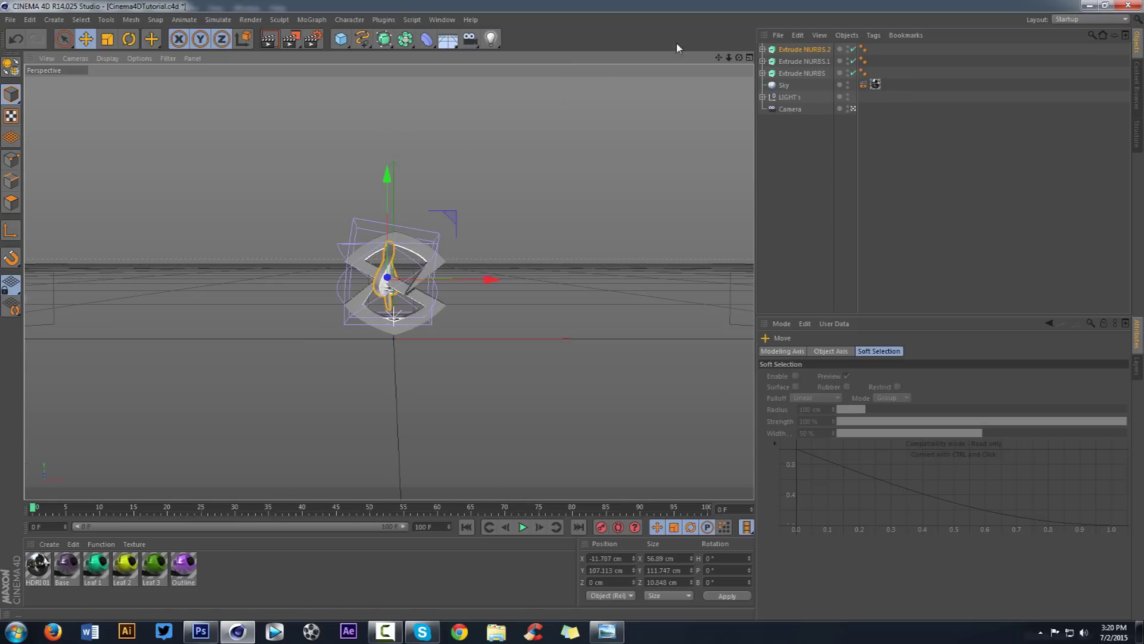
- Rotate the leaf to about H 15°, P 46°, B -79° and move it partly behind the logo's middle, with its tip extending outward
{"action": "left_click_drag", "start_coordinate": [729, 58], "coordinate": [774, 53]}
{"action": "left_click", "coordinate": [796, 50]}
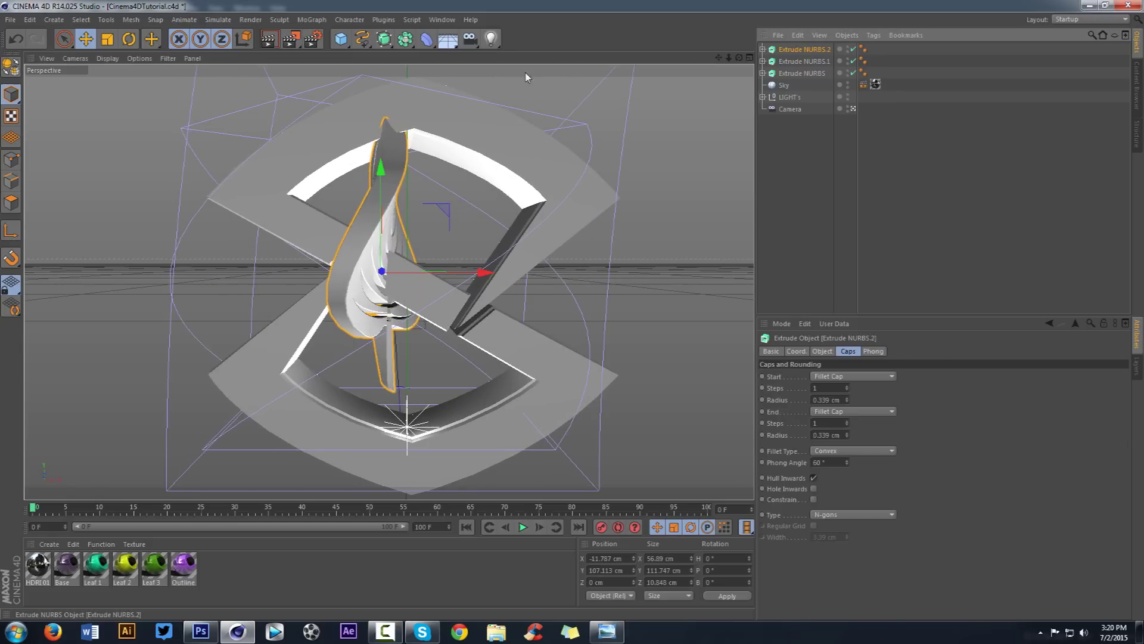
{"action": "left_click", "coordinate": [129, 39]}
{"action": "left_click_drag", "start_coordinate": [382, 310], "coordinate": [434, 306]}
{"action": "left_click", "coordinate": [86, 39]}
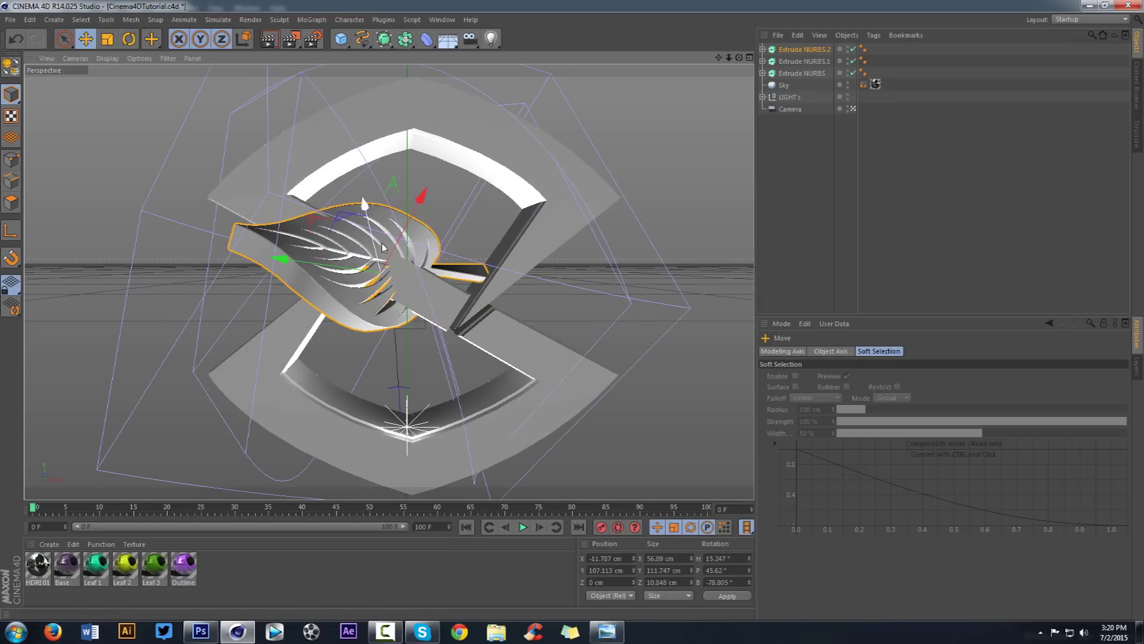
{"action": "left_click_drag", "start_coordinate": [357, 264], "coordinate": [253, 277]}
{"action": "left_click_drag", "start_coordinate": [321, 250], "coordinate": [324, 249]}
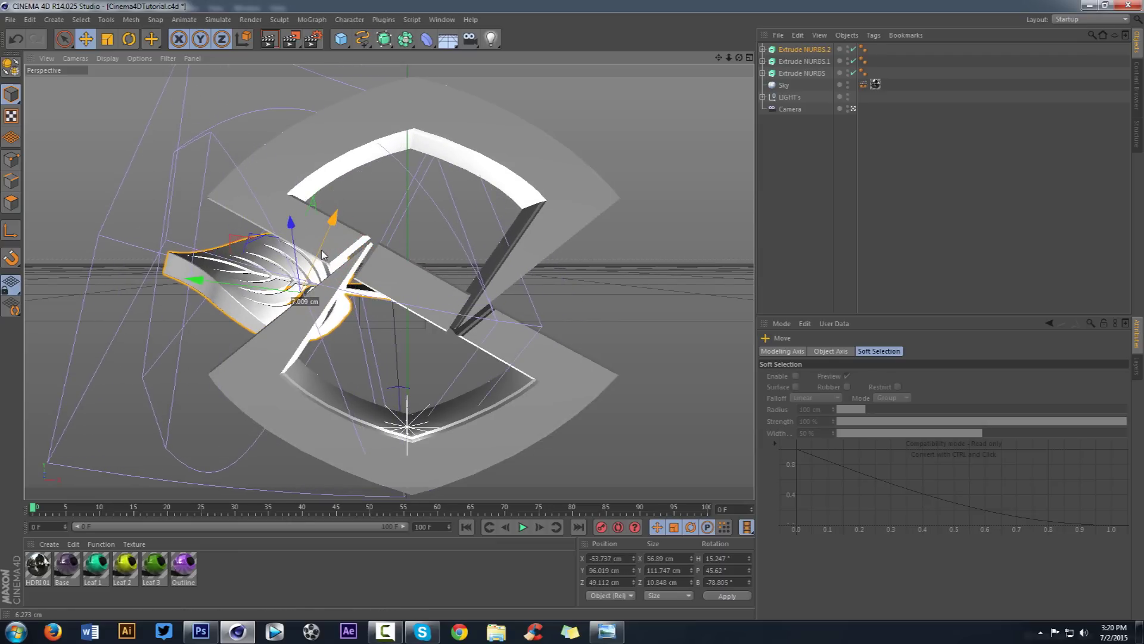
- Group the logo's two Extrude NURBS objects under a null and name it Logo
{"action": "left_click", "coordinate": [802, 63]}
{"action": "left_click", "coordinate": [796, 73], "text": "ctrl"}
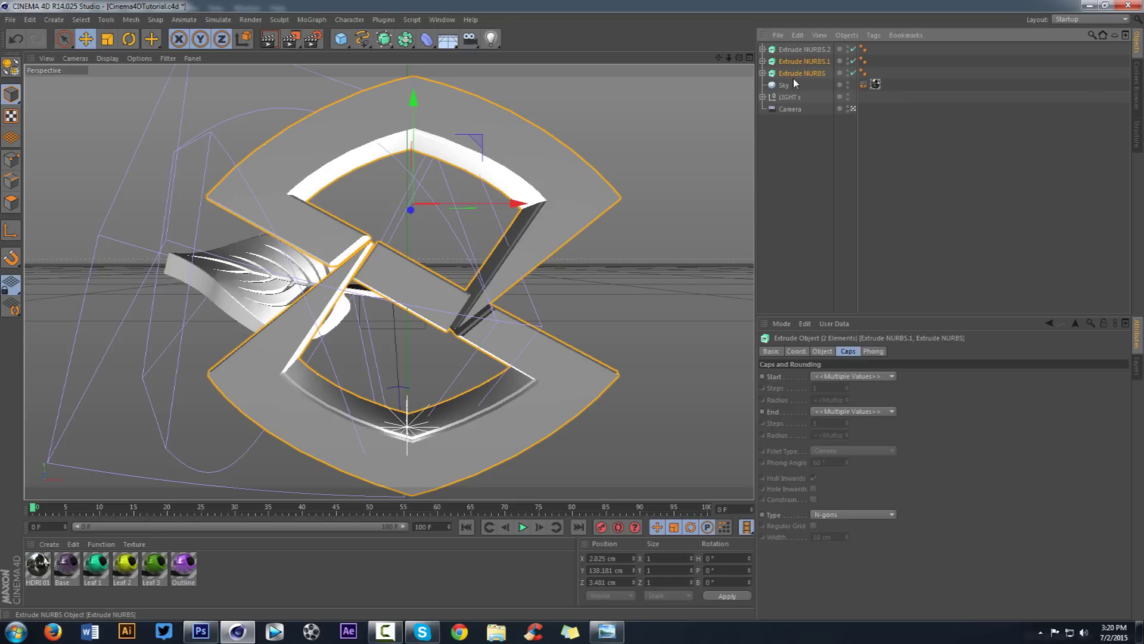
{"action": "key", "text": "alt+g"}
{"action": "double_click", "coordinate": [787, 61]}
{"action": "type", "text": "L"}
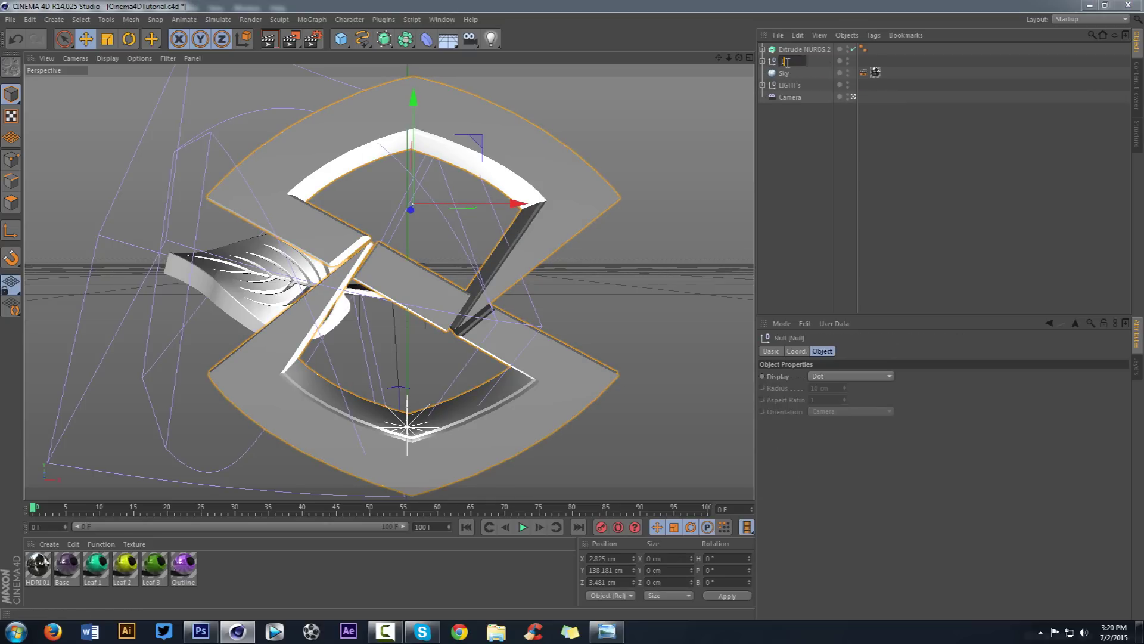
{"action": "type", "text": "ogo"}
{"action": "key", "text": "Return"}
- Lower the Logo group's axis to the middle of the logo, at about Y 99.6 cm, without moving the geometry
{"action": "left_click", "coordinate": [795, 49], "text": "ctrl"}
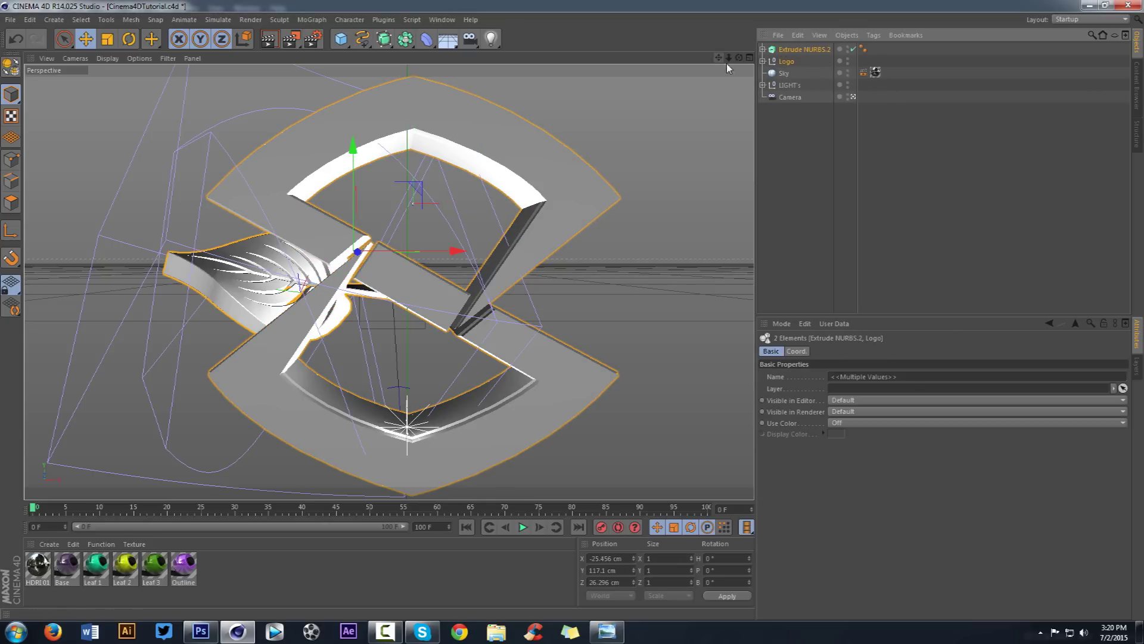
{"action": "left_click_drag", "start_coordinate": [740, 57], "coordinate": [612, 52]}
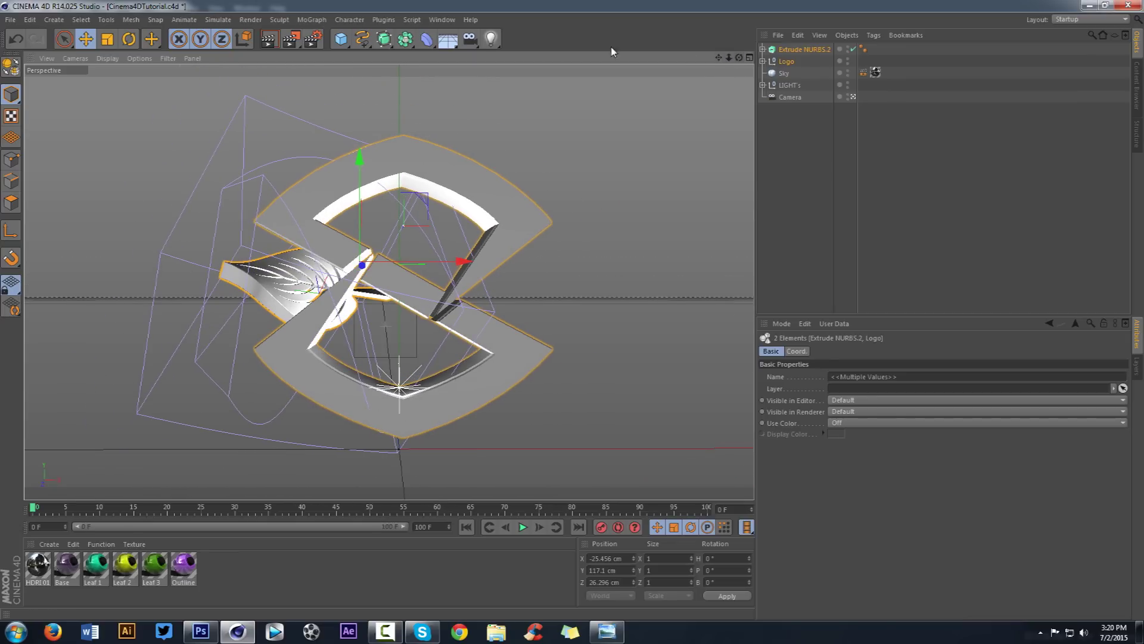
{"action": "left_click", "coordinate": [129, 40]}
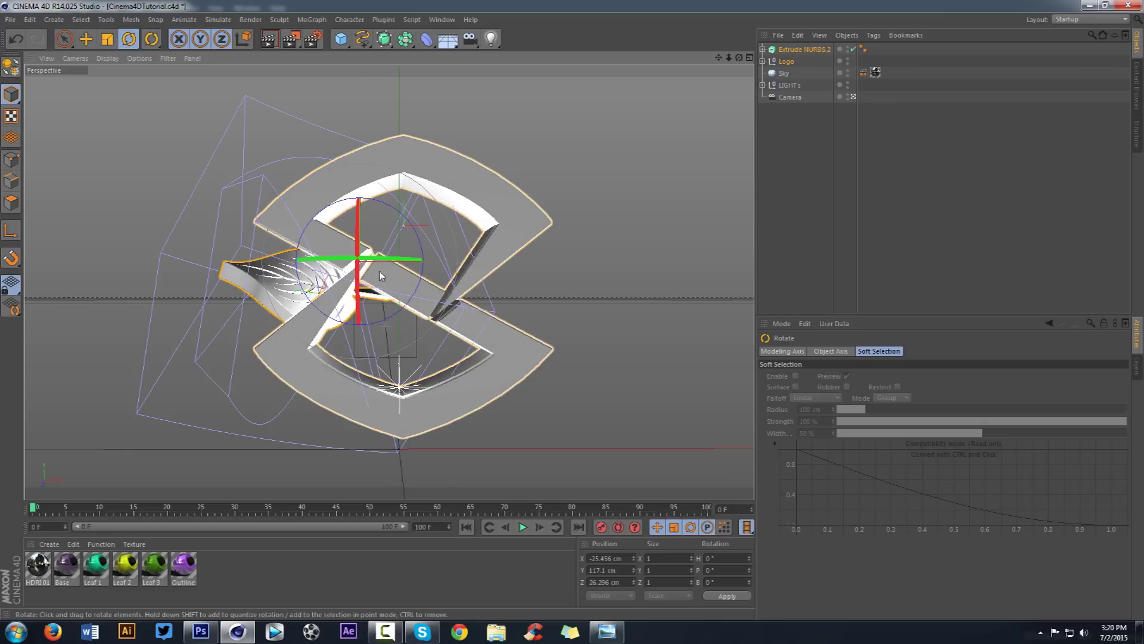
{"action": "left_click", "coordinate": [786, 61]}
{"action": "key", "text": "e"}
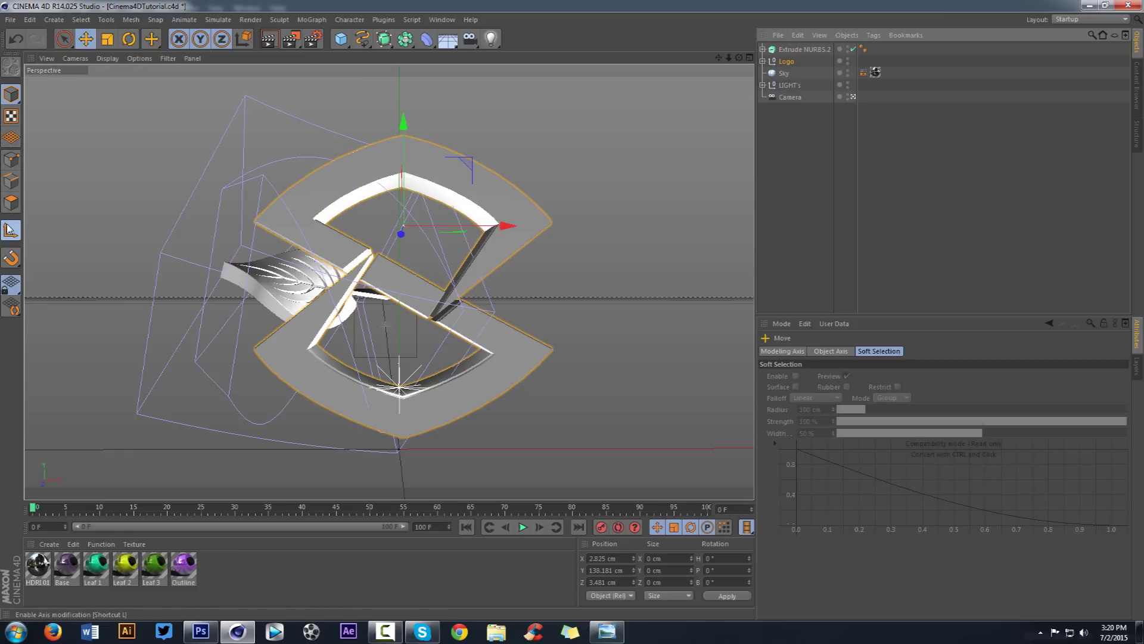
{"action": "left_click_drag", "start_coordinate": [399, 125], "coordinate": [400, 180]}
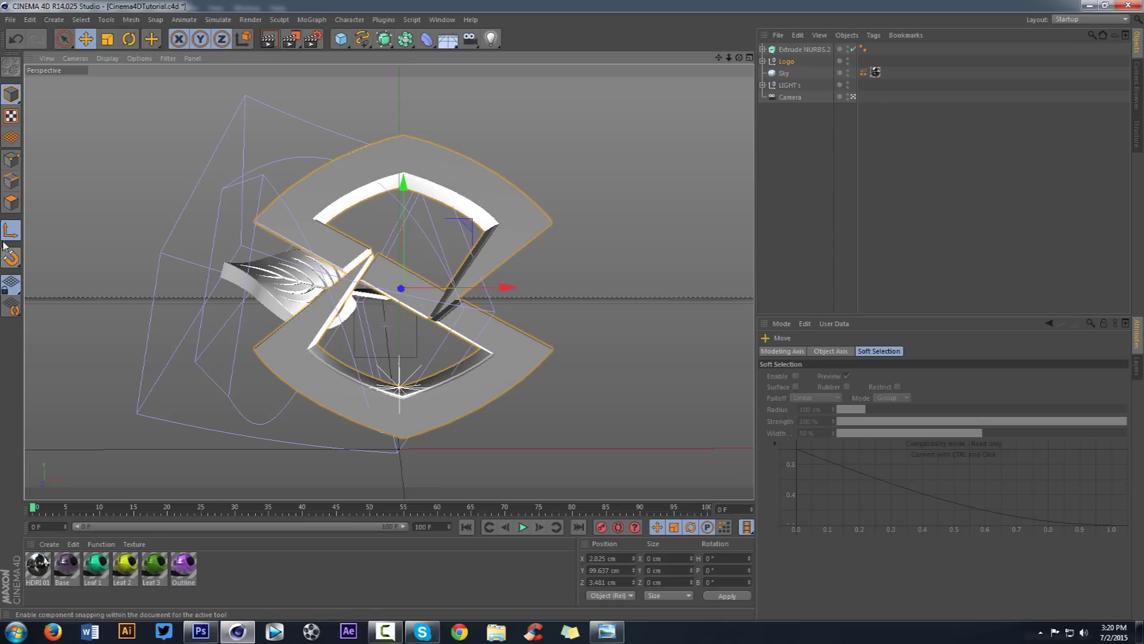
- Rotate the Logo group to about H 15°, P -24°, B -6° and shift it up to about Y 110 cm
{"action": "left_click", "coordinate": [129, 40]}
{"action": "left_click_drag", "start_coordinate": [433, 304], "coordinate": [443, 261]}
{"action": "key", "text": "e"}
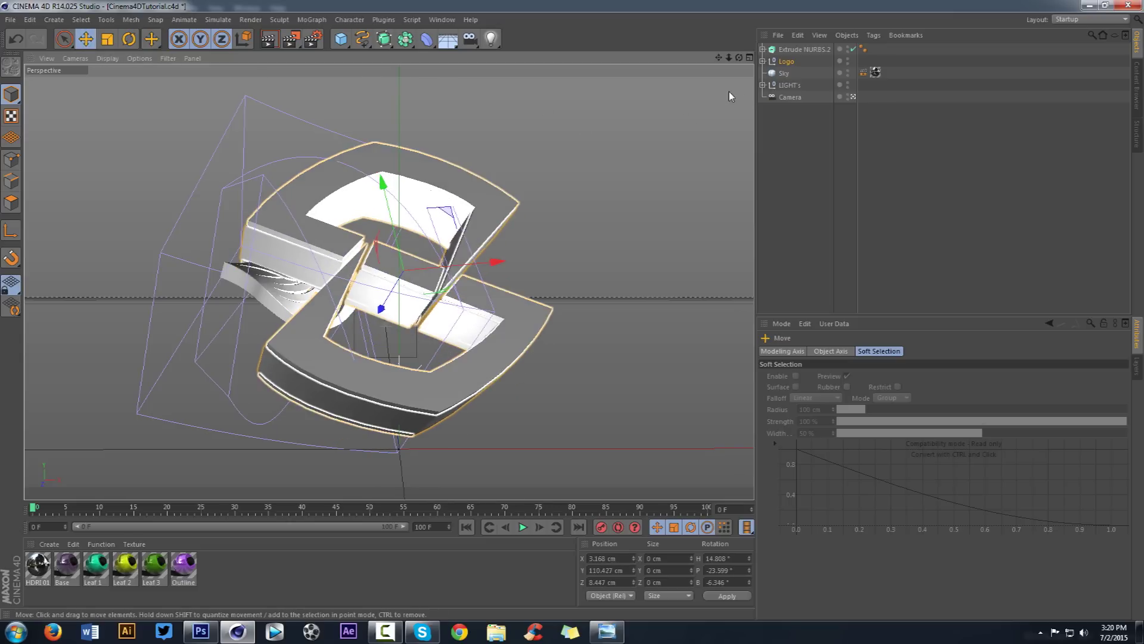
- Move the leaf farther out on the logo's left and place a rotated copy on its right at about X 76, Y 108, Z 46 cm
{"action": "left_click", "coordinate": [800, 50]}
{"action": "left_click_drag", "start_coordinate": [310, 246], "coordinate": [208, 298]}
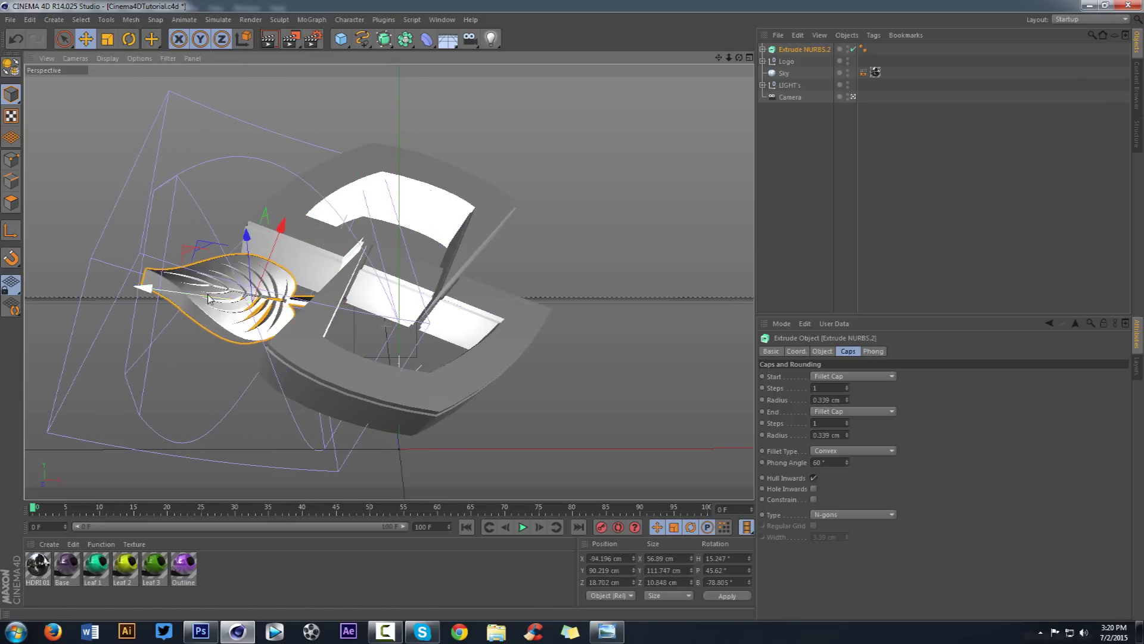
{"action": "left_click", "coordinate": [129, 44]}
{"action": "left_click_drag", "start_coordinate": [239, 290], "coordinate": [354, 305]}
{"action": "left_click", "coordinate": [87, 40]}
{"action": "left_click_drag", "start_coordinate": [298, 275], "coordinate": [511, 234]}
{"action": "left_click_drag", "start_coordinate": [421, 172], "coordinate": [443, 197]}
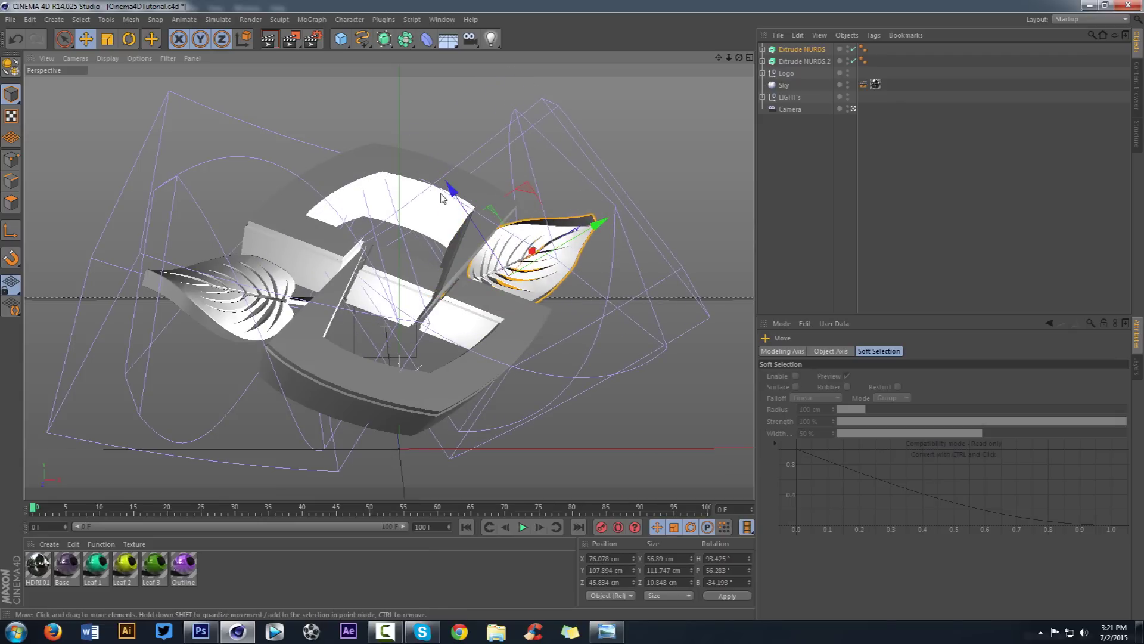
- Turn the right leaf and place another copy below the logo at about X -29, Y 36, Z 48 cm, rotated to H -185°, P 2°, B 150°
{"action": "left_click", "coordinate": [129, 39]}
{"action": "left_click_drag", "start_coordinate": [536, 307], "coordinate": [504, 183]}
{"action": "left_click_drag", "start_coordinate": [551, 284], "coordinate": [391, 345]}
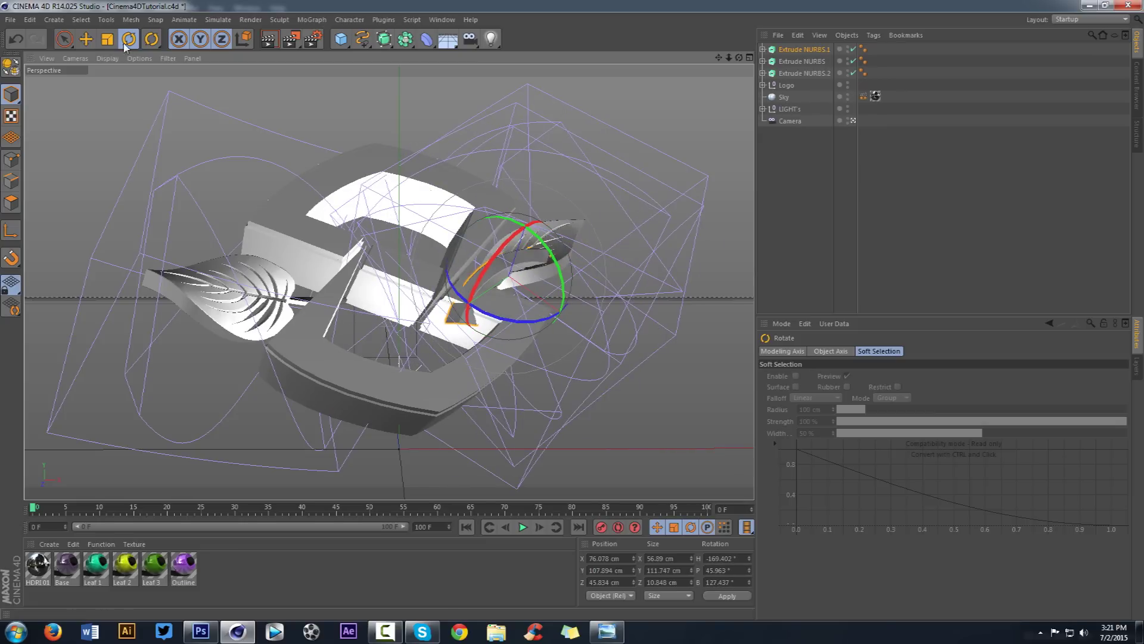
{"action": "left_click_drag", "start_coordinate": [522, 247], "coordinate": [387, 377]}
{"action": "key", "text": "e"}
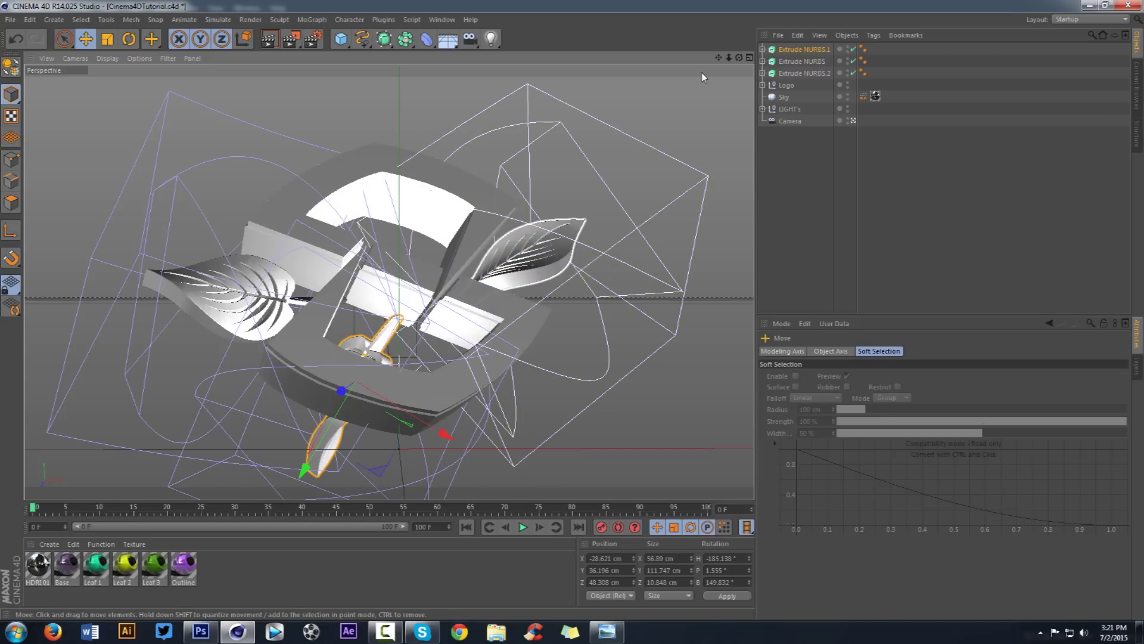
- Group the three leaf Extrude NURBS objects under a null and name it Leafs 1
{"action": "left_click", "coordinate": [802, 62]}
{"action": "left_click", "coordinate": [795, 73], "text": "ctrl"}
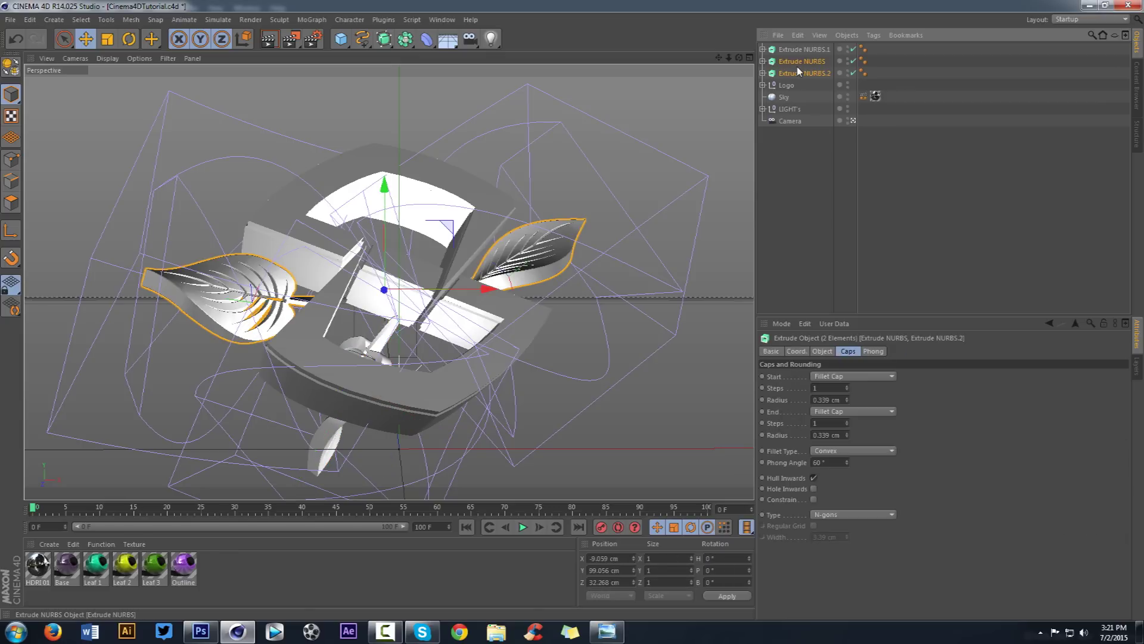
{"action": "key", "text": "alt+g"}
{"action": "key", "text": "ctrl+z"}
{"action": "left_click", "coordinate": [799, 51], "text": "ctrl"}
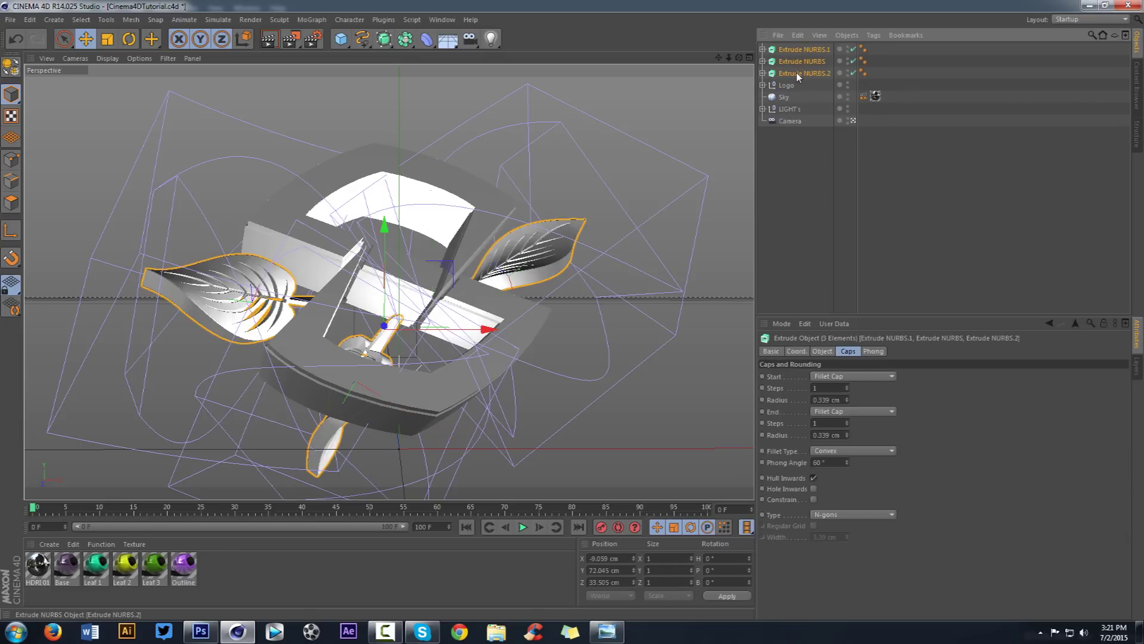
{"action": "key", "text": "alt+g"}
{"action": "double_click", "coordinate": [786, 50]}
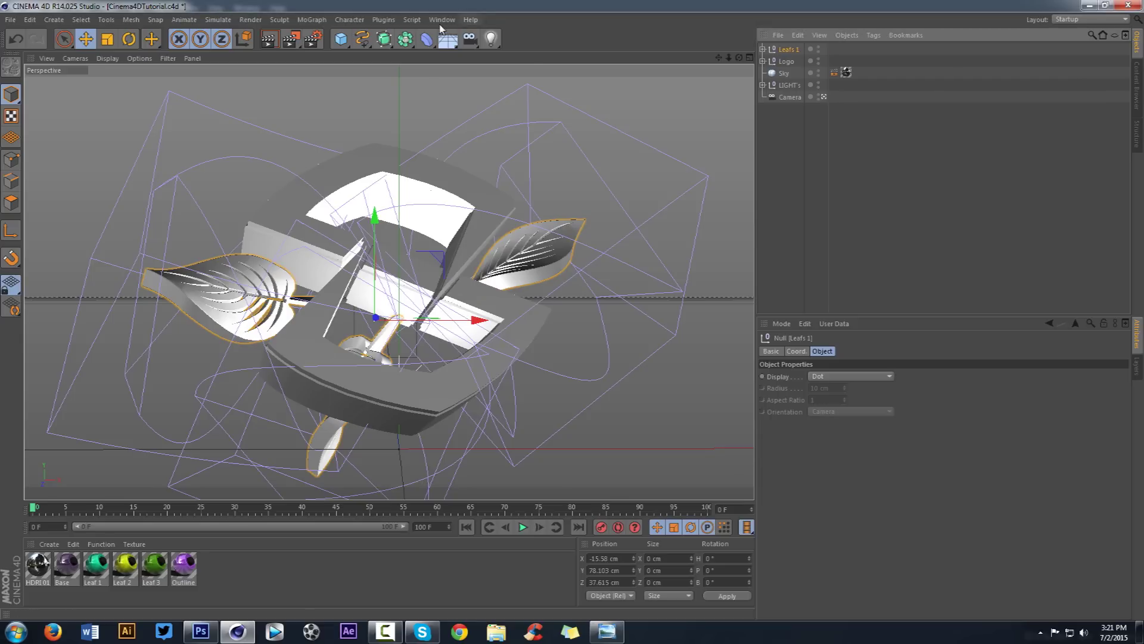
- Switch to the Leafs.c4d project and copy the Twist and Bend deformers from the extruded leaf
{"action": "left_click", "coordinate": [442, 20]}
{"action": "left_click", "coordinate": [460, 262]}
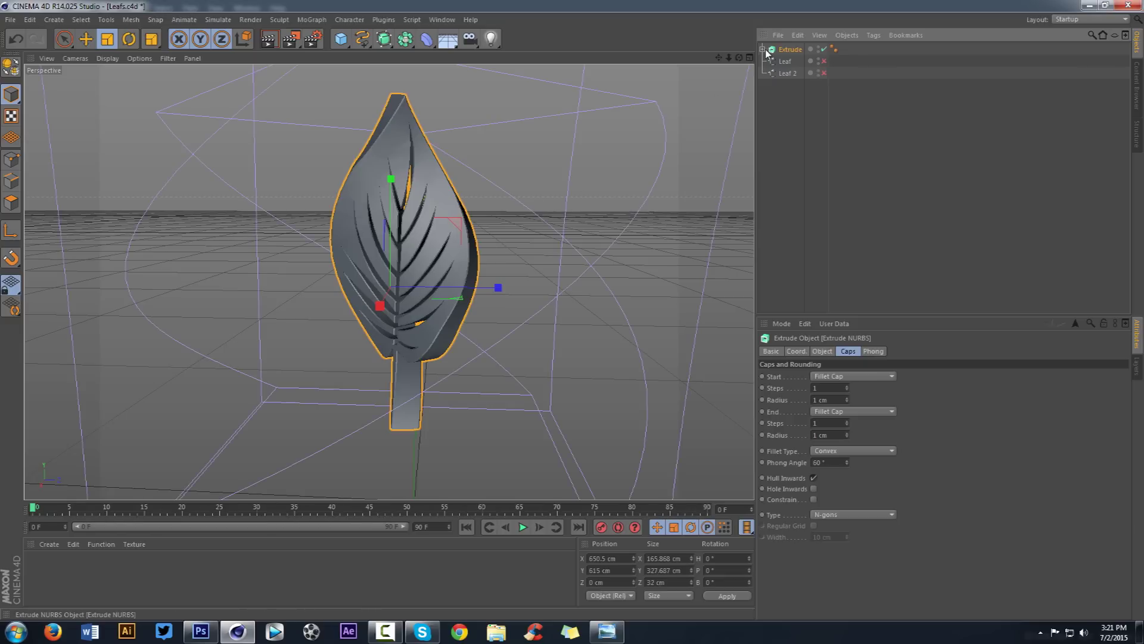
{"action": "left_click", "coordinate": [764, 49]}
{"action": "left_click", "coordinate": [792, 74]}
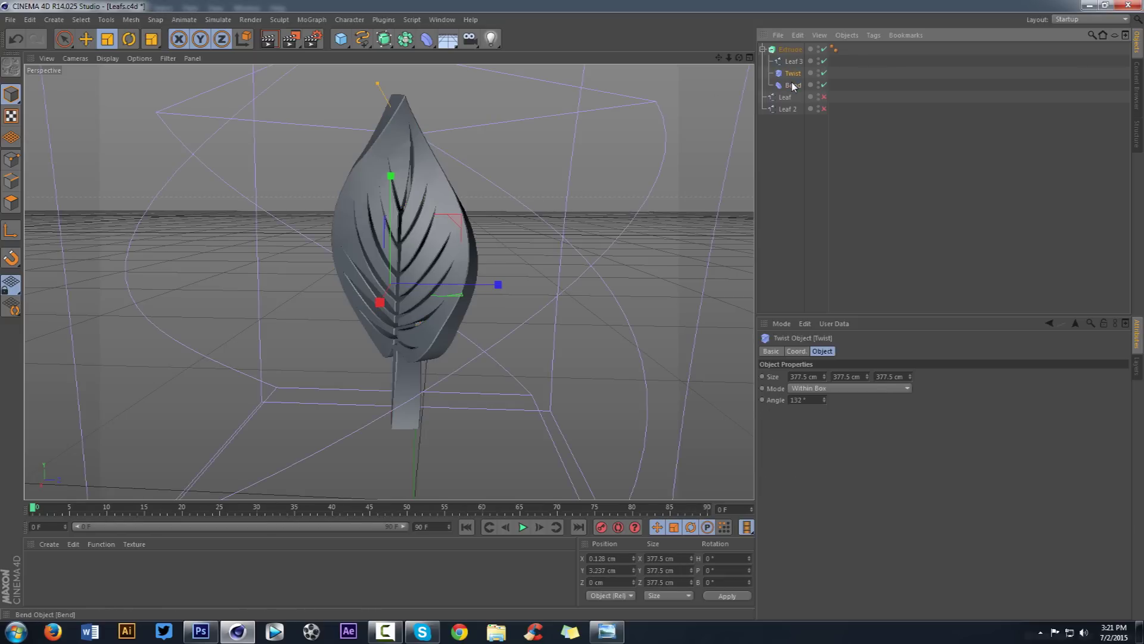
{"action": "left_click", "coordinate": [793, 86], "text": "ctrl"}
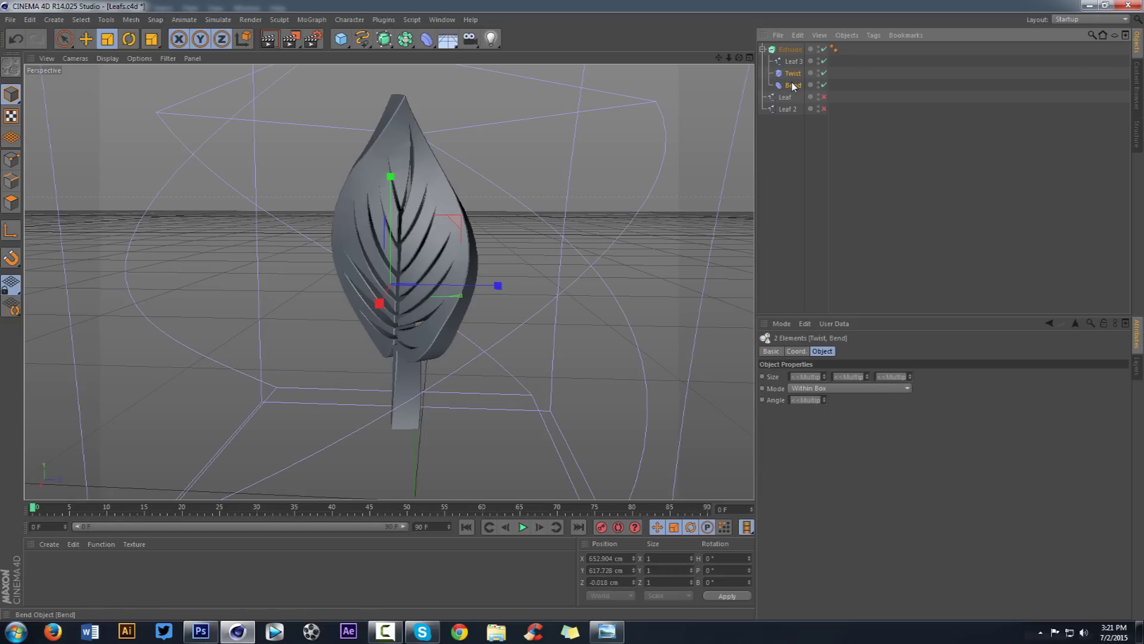
{"action": "left_click", "coordinate": [763, 49]}
- Disable and hide the finished leaf's Extrude NURBS, and enable the Leaf spline in its place
{"action": "left_click", "coordinate": [790, 50]}
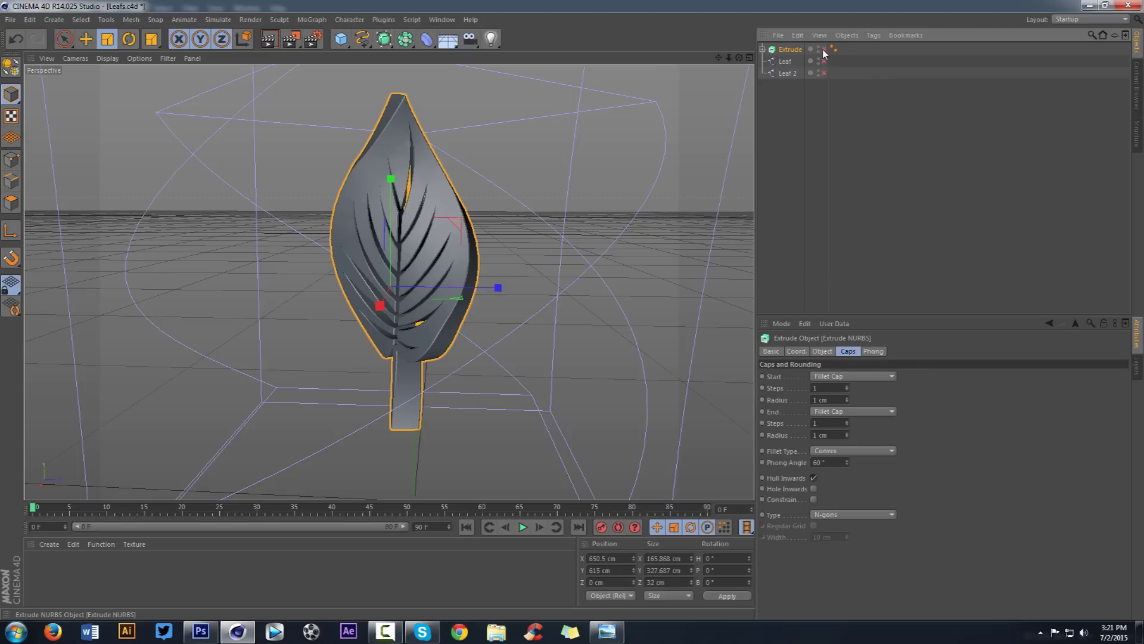
{"action": "left_click", "coordinate": [824, 50]}
{"action": "left_click", "coordinate": [818, 47]}
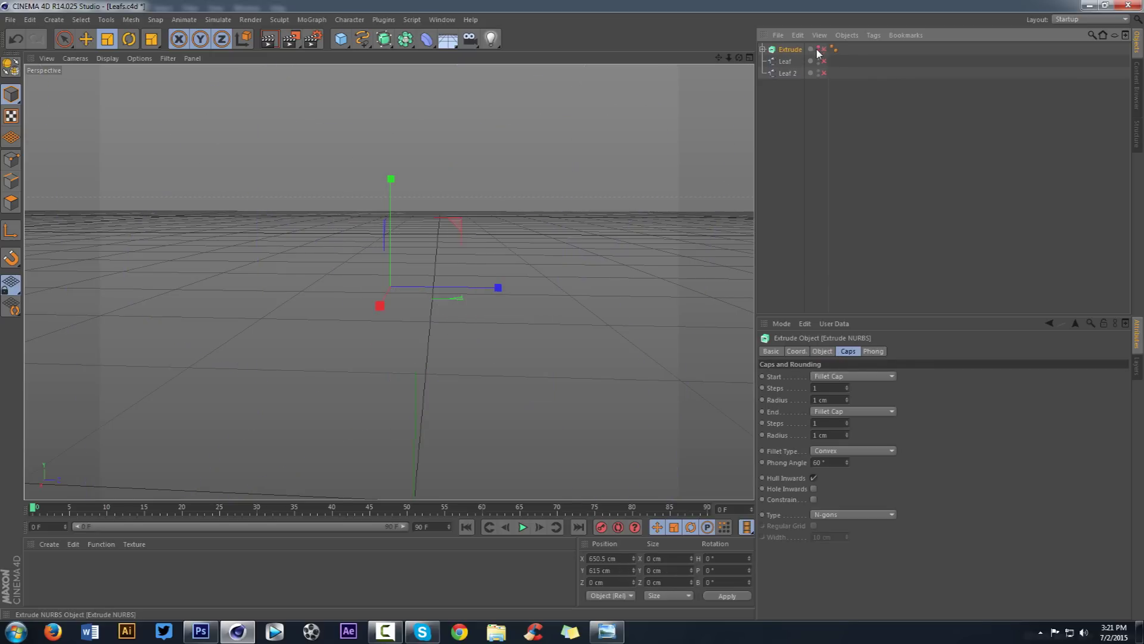
{"action": "left_click", "coordinate": [788, 61]}
{"action": "left_click", "coordinate": [824, 61]}
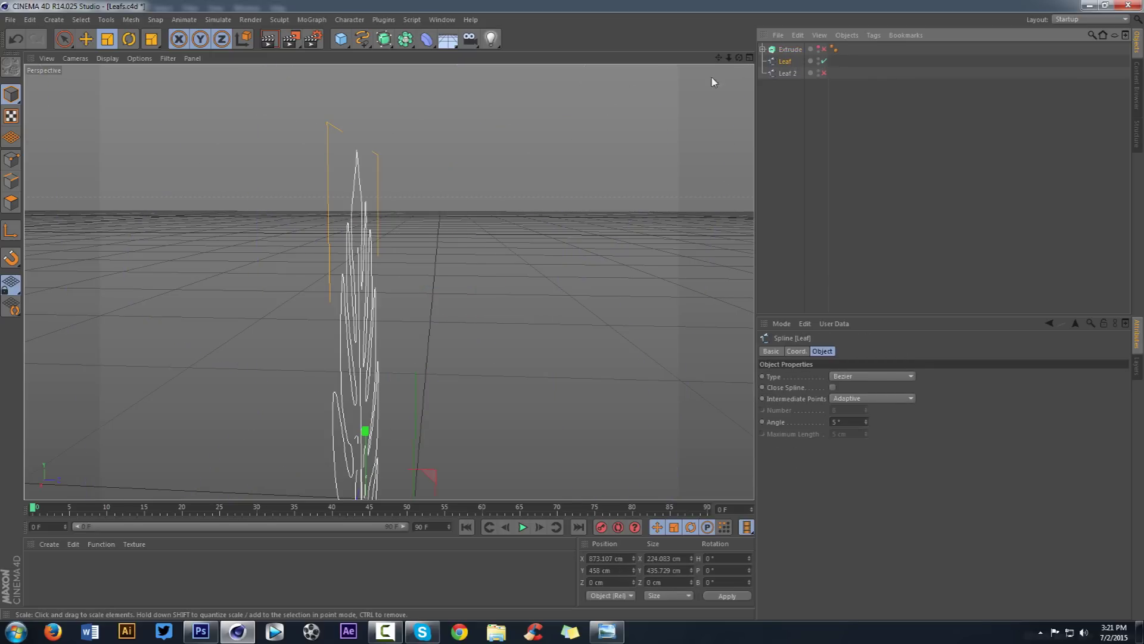
{"action": "left_click_drag", "start_coordinate": [744, 57], "coordinate": [727, 58]}
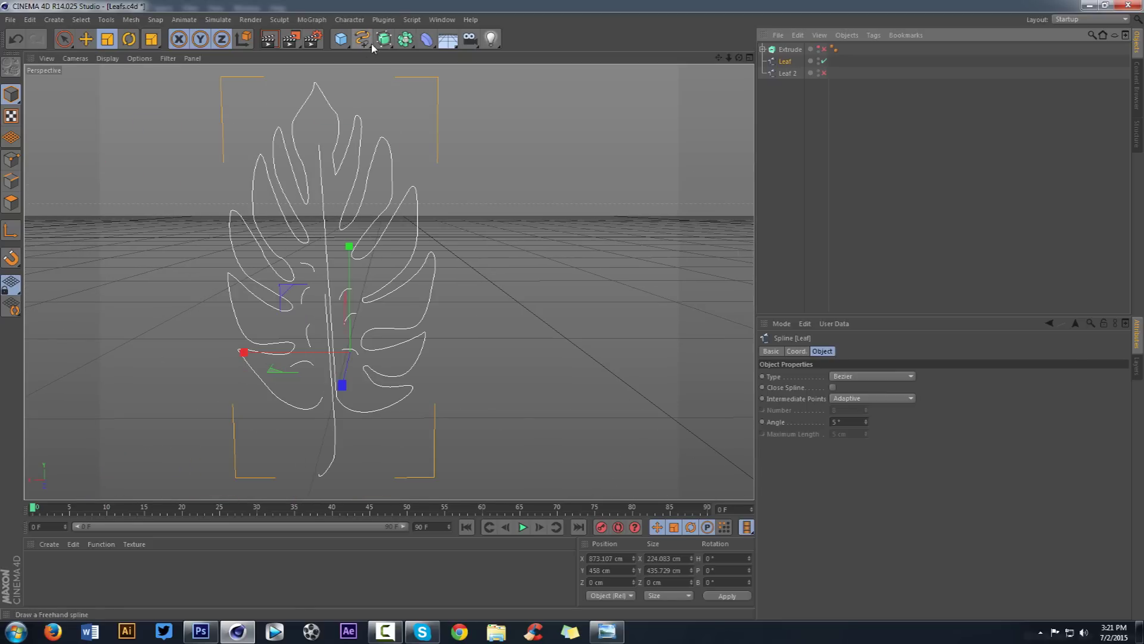
- Put the Leaf spline in a new Extrude NURBS and close the spline
{"action": "left_click_drag", "start_coordinate": [384, 40], "coordinate": [523, 54], "text": "alt"}
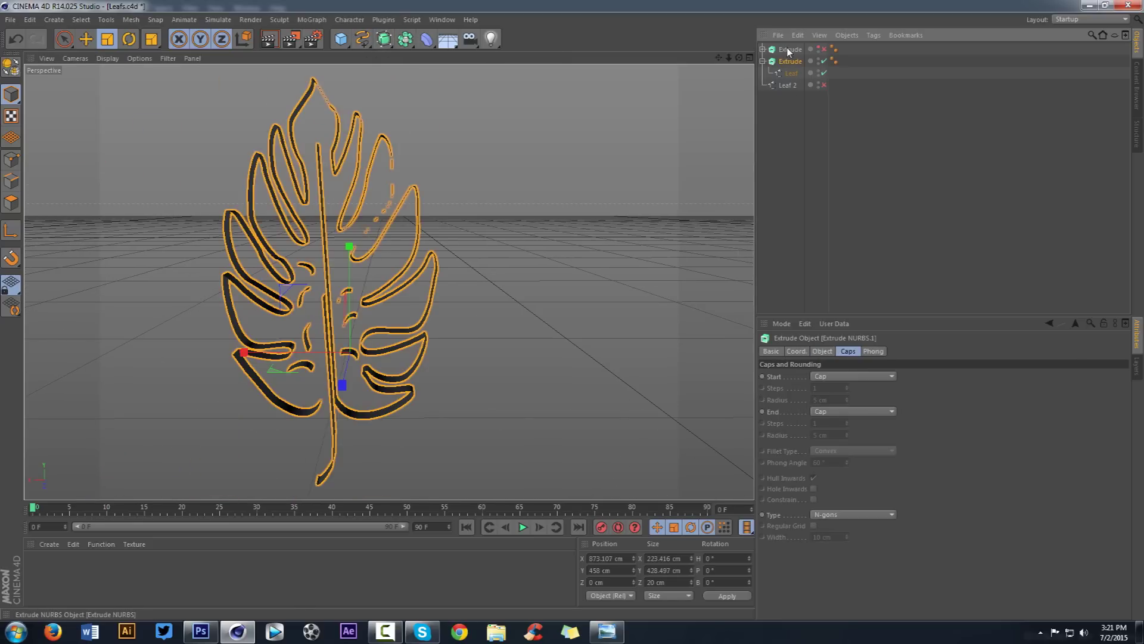
{"action": "left_click", "coordinate": [788, 50]}
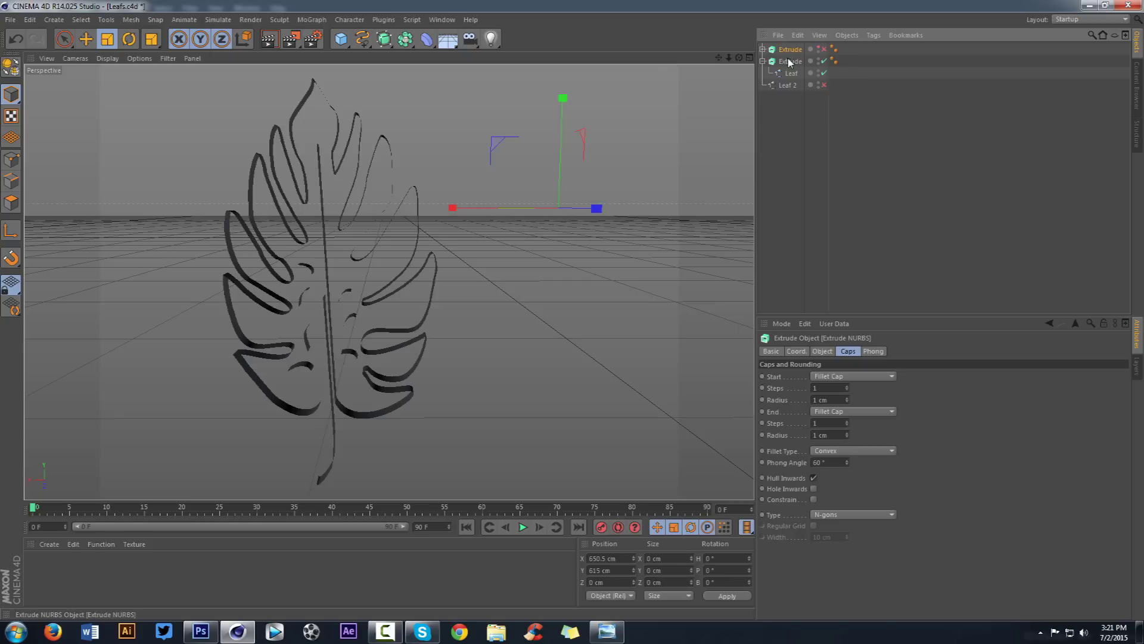
{"action": "left_click", "coordinate": [792, 74]}
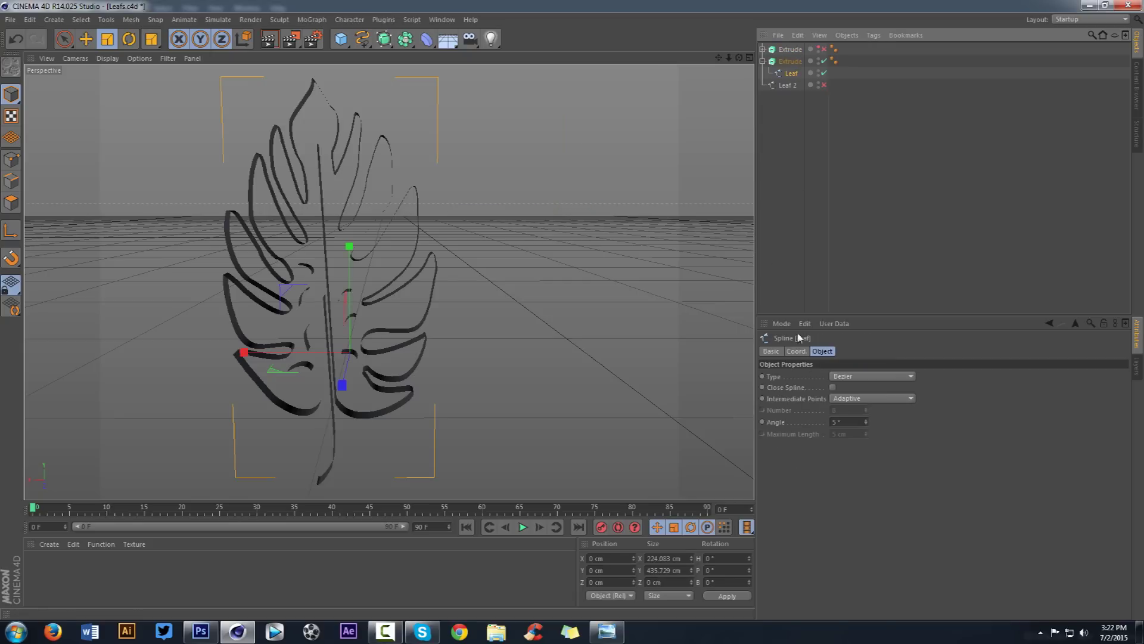
{"action": "left_click", "coordinate": [833, 388]}
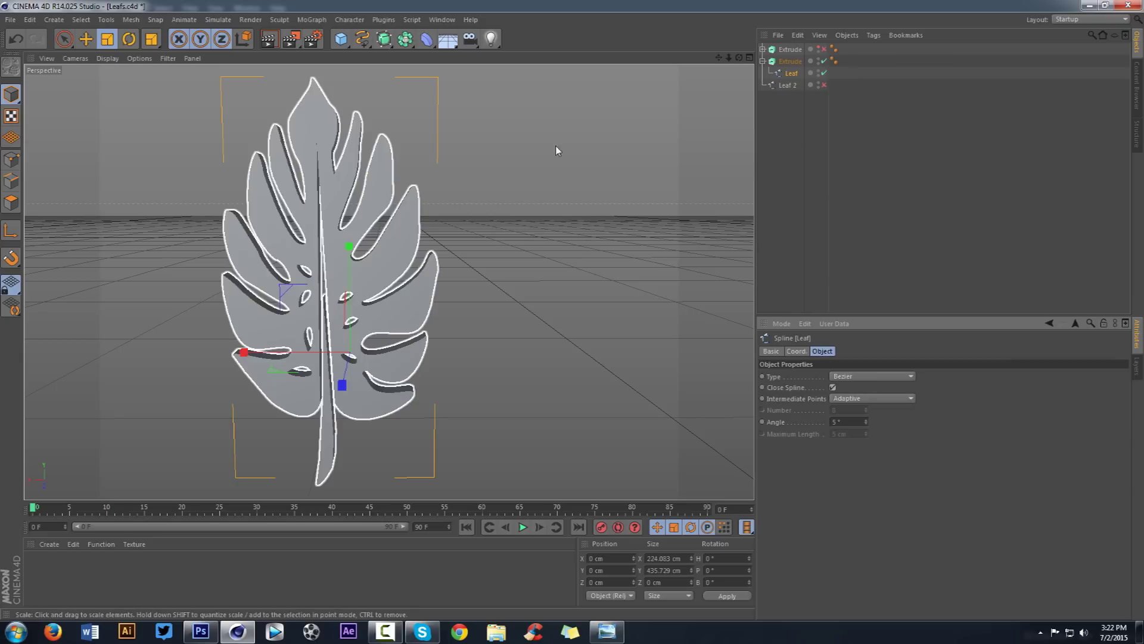
- Paste the Twist and Bend deformers into the new Extrude NURBS, below the Leaf spline
{"action": "key", "text": "ctrl+v"}
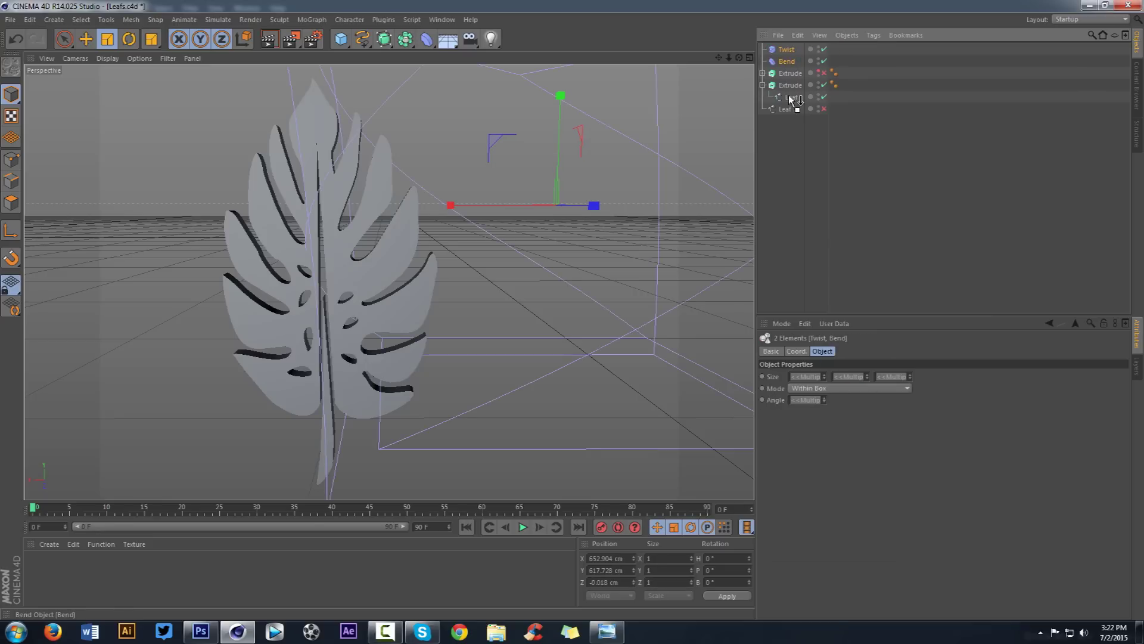
{"action": "left_click_drag", "start_coordinate": [791, 103], "coordinate": [790, 104]}
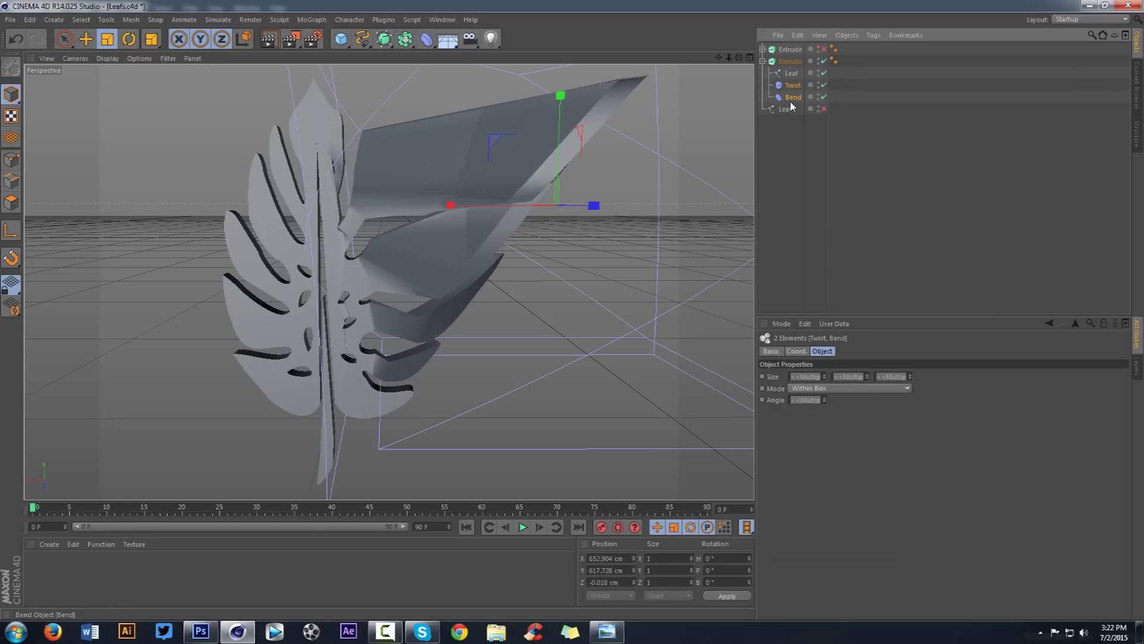
- Move the Twist and Bend deformers onto the leaf at about X 882, Y 555 cm and scale them up to enclose it
{"action": "left_click_drag", "start_coordinate": [730, 59], "coordinate": [728, 59]}
{"action": "left_click", "coordinate": [86, 40]}
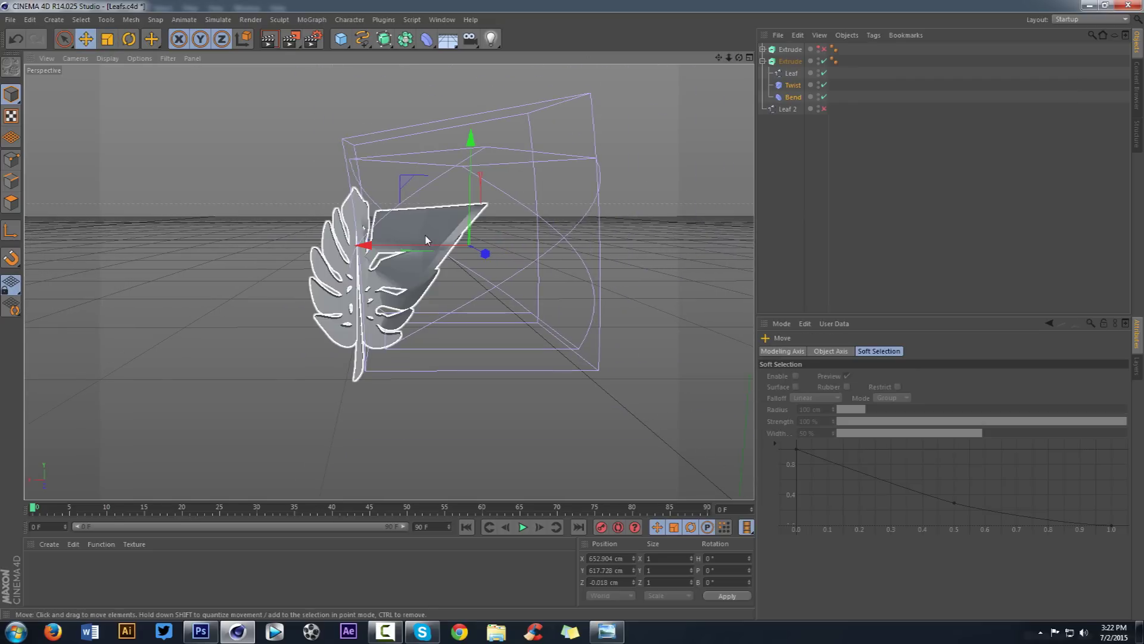
{"action": "left_click_drag", "start_coordinate": [364, 249], "coordinate": [258, 249]}
{"action": "left_click_drag", "start_coordinate": [363, 151], "coordinate": [365, 180]}
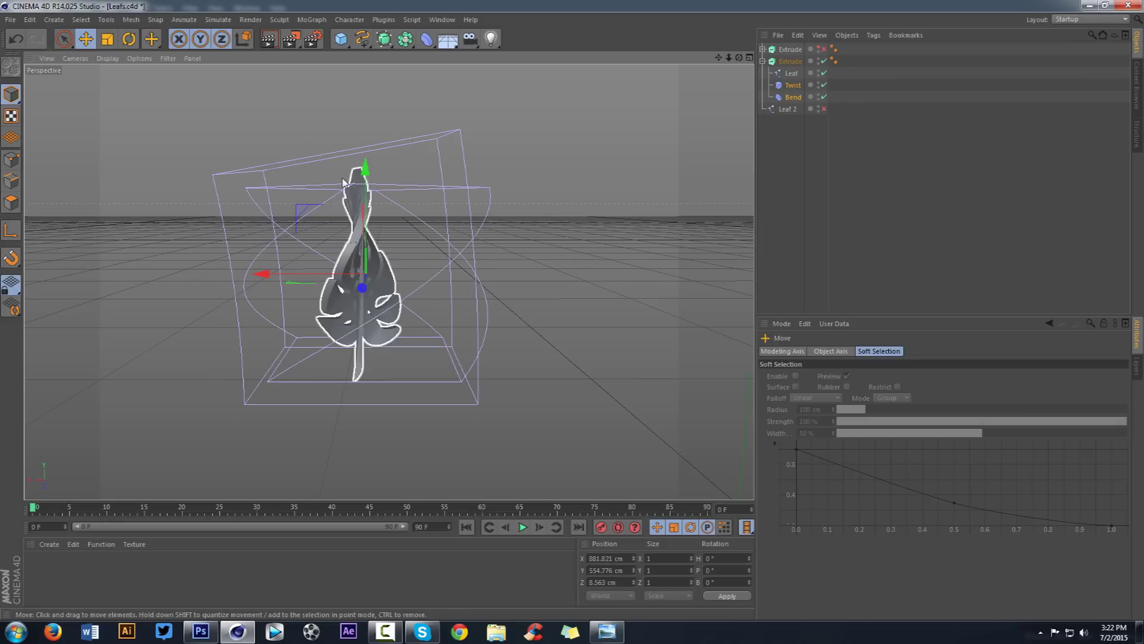
{"action": "left_click", "coordinate": [107, 40]}
{"action": "left_click_drag", "start_coordinate": [196, 116], "coordinate": [307, 109]}
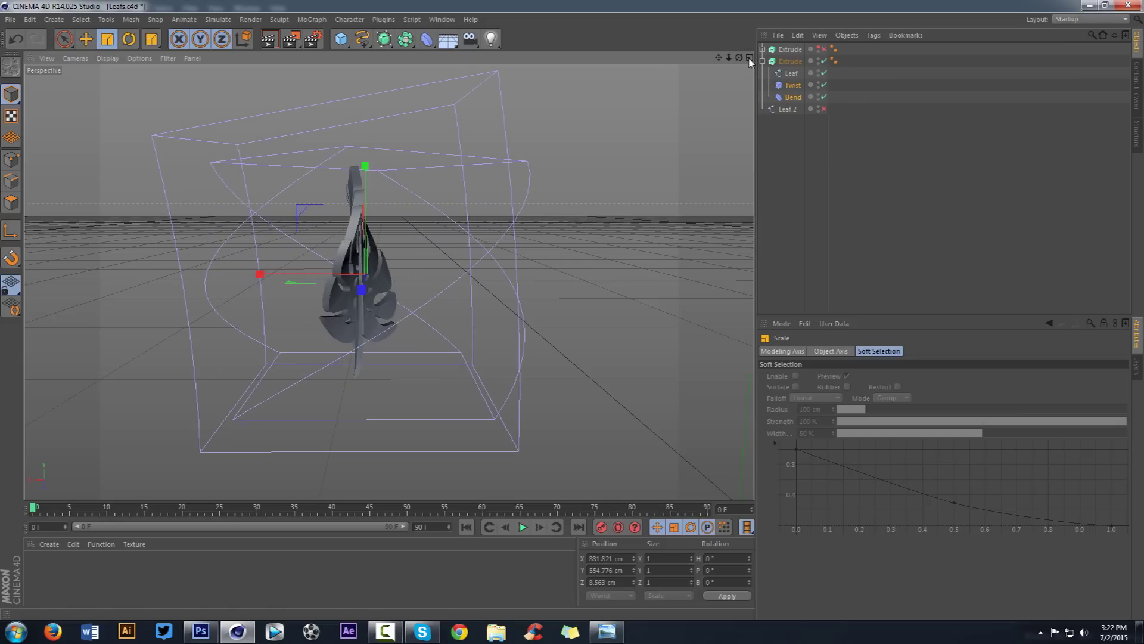
- Set the Leaf spline's intermediate points to Natural
{"action": "mouse_move", "coordinate": [729, 58]}
{"action": "left_mouse_down"}
{"action": "mouse_move", "coordinate": [752, 58]}
{"action": "mouse_move", "coordinate": [620, 51]}
{"action": "mouse_move", "coordinate": [715, 23]}
{"action": "mouse_move", "coordinate": [739, 58]}
{"action": "left_mouse_up"}
{"action": "left_click", "coordinate": [791, 73]}
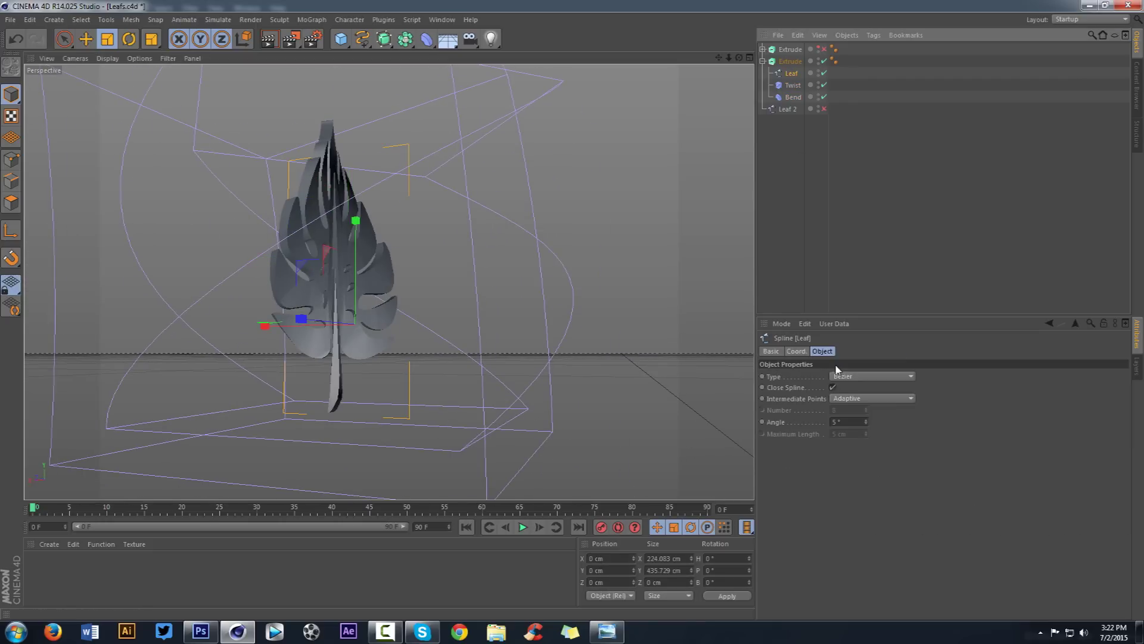
{"action": "left_click", "coordinate": [849, 398]}
{"action": "left_click", "coordinate": [848, 426]}
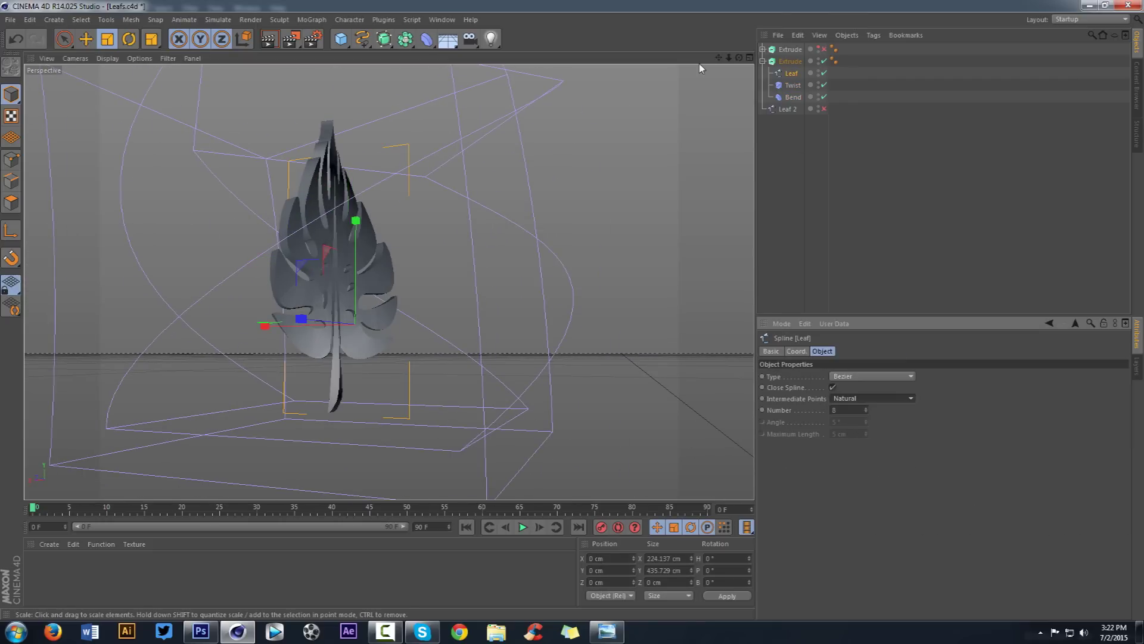
- Increase the Twist deformer's angle so the new leaf twists more strongly
{"action": "left_click_drag", "start_coordinate": [730, 59], "coordinate": [389, 281]}
{"action": "left_click", "coordinate": [792, 85]}
{"action": "left_click_drag", "start_coordinate": [825, 399], "coordinate": [863, 411]}
{"action": "left_click", "coordinate": [793, 97]}
- Copy the second twisted leaf extrusion from Leafs.c4d into Cinema4DTutorial.c4d and scale it down to about 81 × 154 cm
{"action": "left_click", "coordinate": [764, 62]}
{"action": "left_click", "coordinate": [790, 61]}
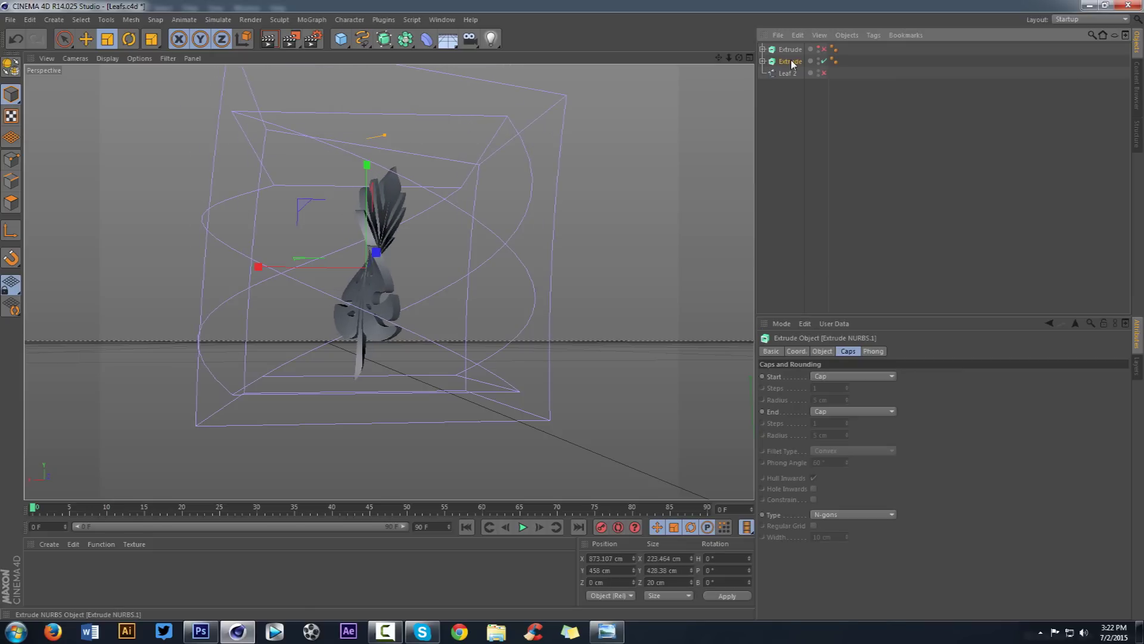
{"action": "left_click", "coordinate": [447, 19]}
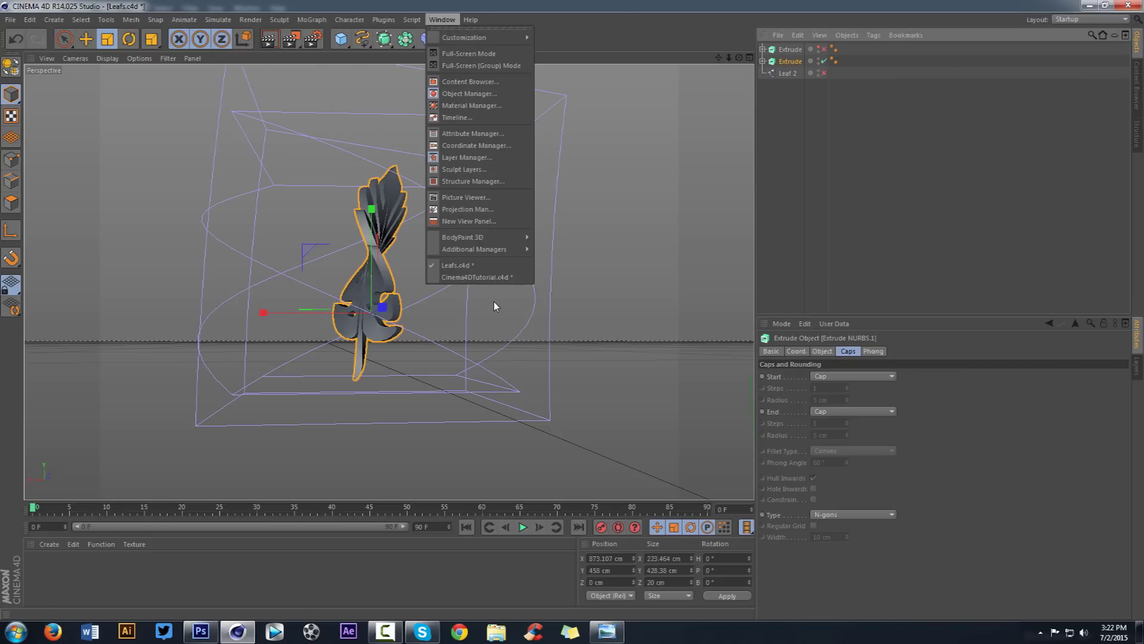
{"action": "left_click", "coordinate": [495, 276]}
{"action": "left_click_drag", "start_coordinate": [730, 57], "coordinate": [673, 58]}
{"action": "left_click_drag", "start_coordinate": [739, 58], "coordinate": [754, 72]}
{"action": "left_click", "coordinate": [112, 42]}
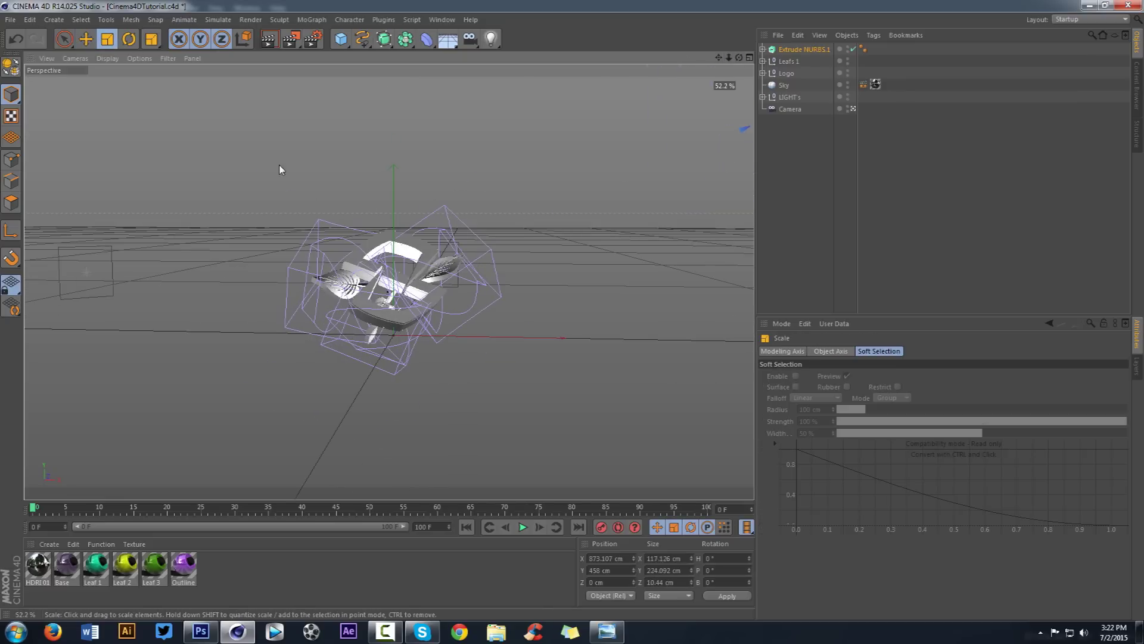
- Move the pasted leaf close to the logo, at about X 18, Y 125, Z -123 cm
{"action": "key", "text": "e"}
{"action": "left_click_drag", "start_coordinate": [401, 274], "coordinate": [38, 398]}
{"action": "scroll", "coordinate": [179, 357], "scroll_direction": "up", "scroll_amount": 2}
{"action": "scroll", "coordinate": [468, 255], "scroll_direction": "up", "scroll_amount": 2}
{"action": "scroll", "coordinate": [522, 243], "scroll_direction": "up", "scroll_amount": 5}
{"action": "scroll", "coordinate": [531, 223], "scroll_direction": "down", "scroll_amount": 2}
{"action": "scroll", "coordinate": [539, 209], "scroll_direction": "up", "scroll_amount": 1}
{"action": "left_click_drag", "start_coordinate": [739, 58], "coordinate": [697, 56]}
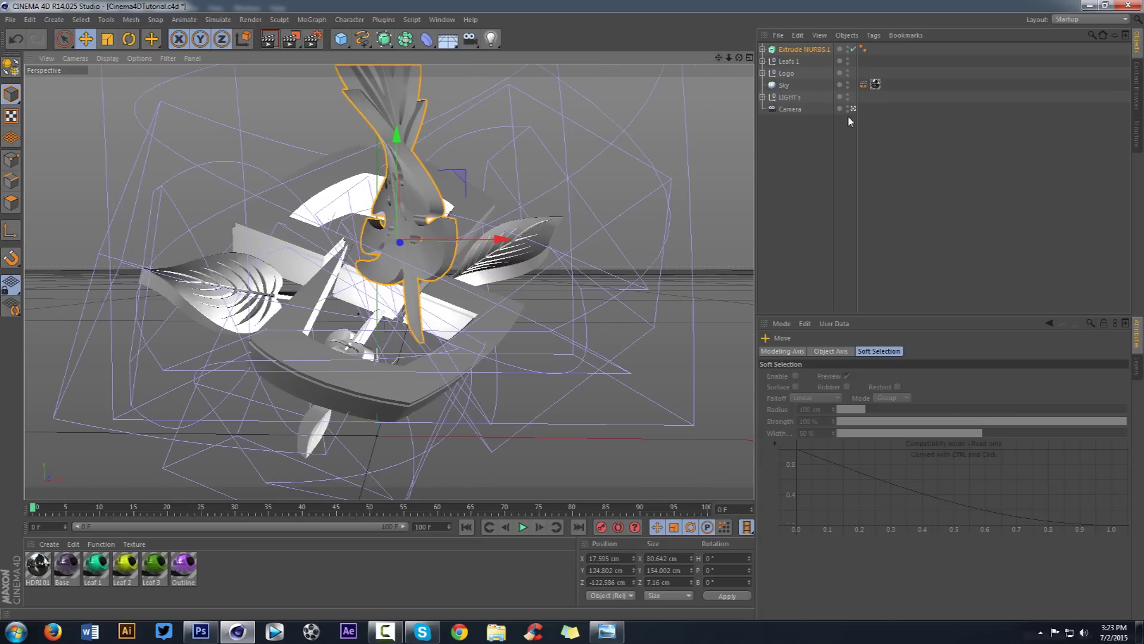
- Leave the scene camera's view and move the leaf behind the logo to about X -120, Y 125, Z 241 cm
{"action": "left_click", "coordinate": [854, 109]}
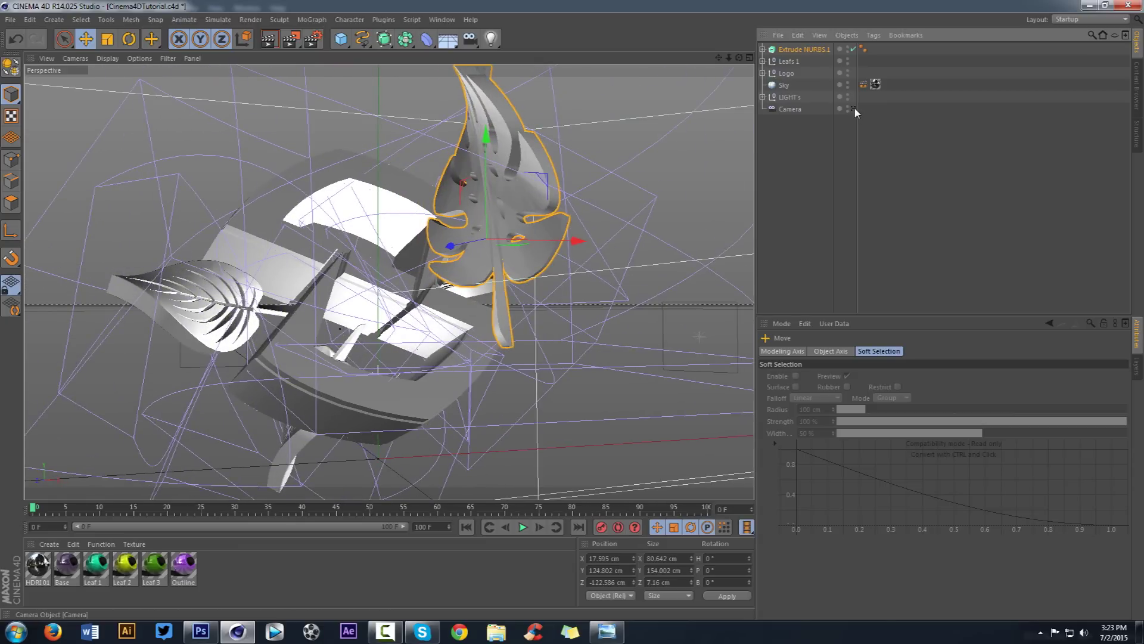
{"action": "mouse_move", "coordinate": [730, 58]}
{"action": "left_mouse_down"}
{"action": "mouse_move", "coordinate": [760, 62]}
{"action": "mouse_move", "coordinate": [694, 73]}
{"action": "mouse_move", "coordinate": [734, 69]}
{"action": "mouse_move", "coordinate": [736, 58]}
{"action": "left_mouse_up"}
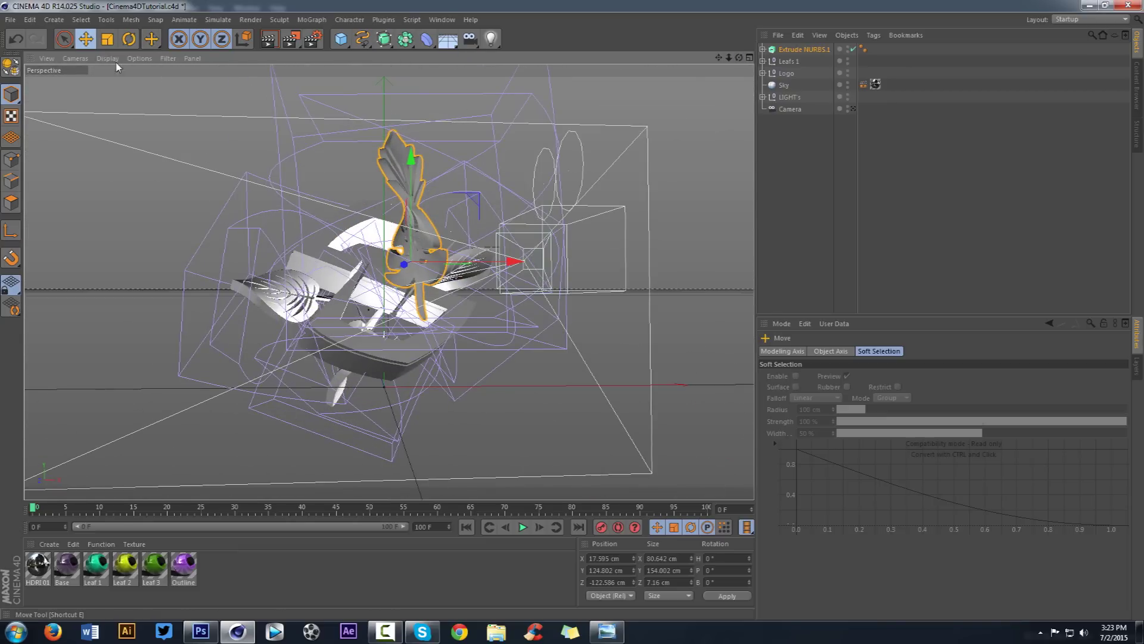
{"action": "left_click_drag", "start_coordinate": [437, 265], "coordinate": [319, 282]}
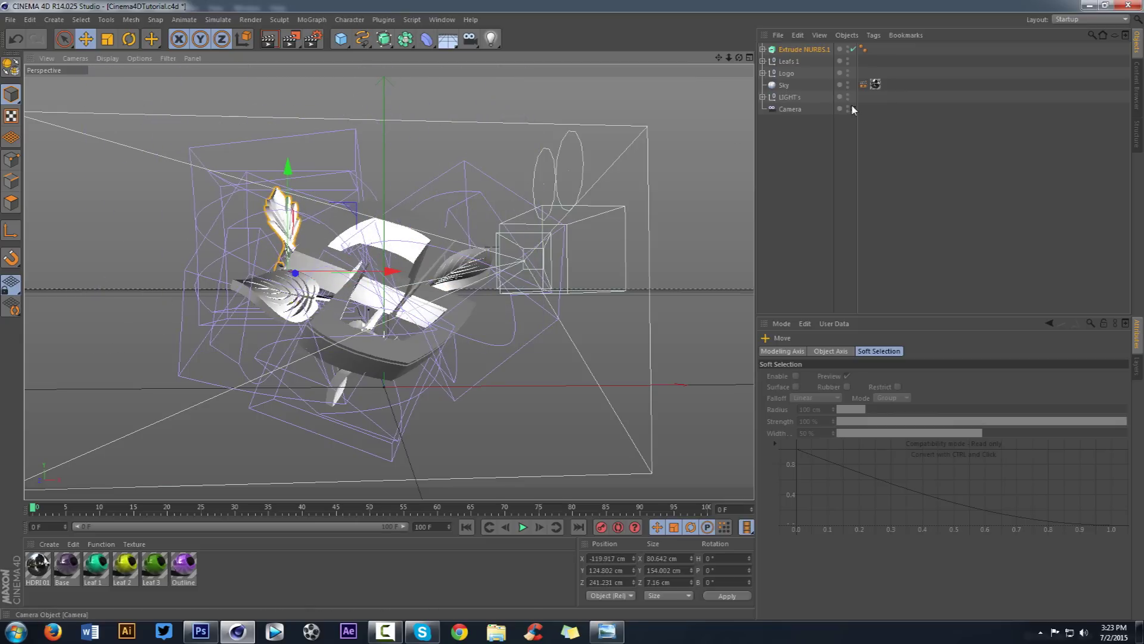
{"action": "left_click", "coordinate": [853, 108]}
{"action": "left_click_drag", "start_coordinate": [731, 58], "coordinate": [739, 58]}
{"action": "scroll", "coordinate": [455, 166], "scroll_direction": "down", "scroll_amount": 6}
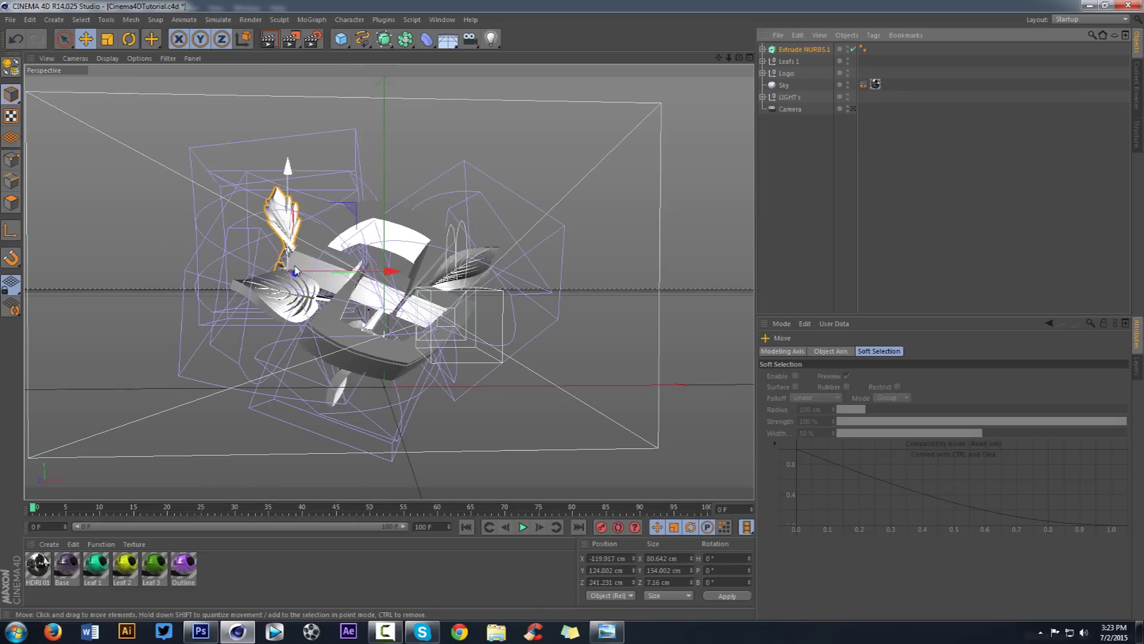
- Move the leaf over the logo's upper part and rotate it to about H 26°, P 18°, B 55°
{"action": "left_click_drag", "start_coordinate": [377, 285], "coordinate": [421, 195]}
{"action": "key", "text": "e"}
{"action": "left_click", "coordinate": [129, 40]}
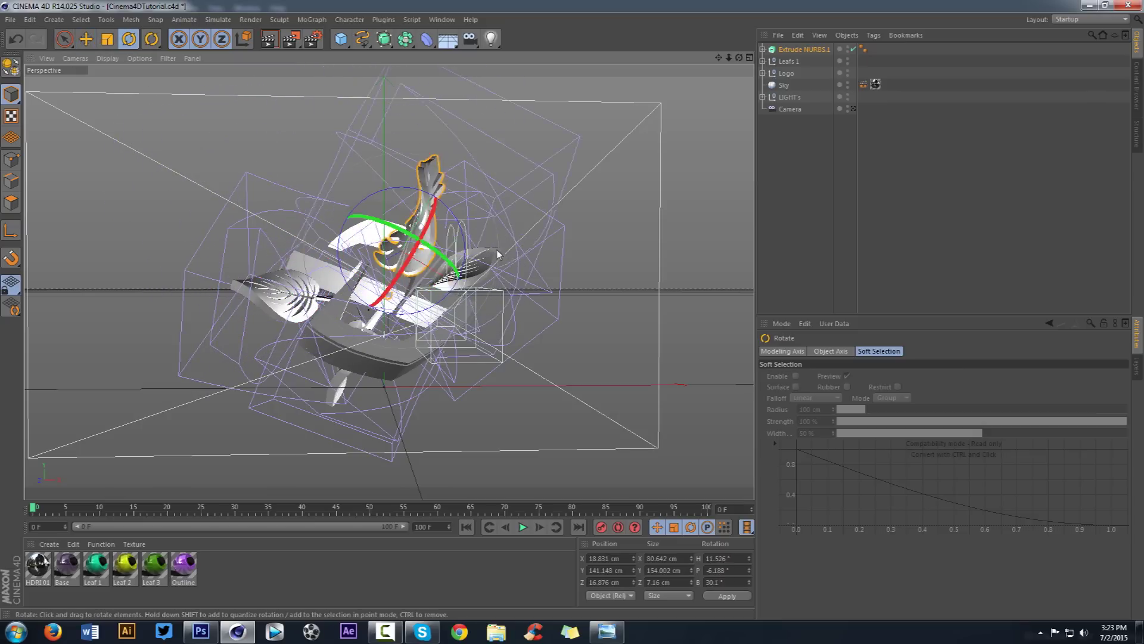
{"action": "left_click_drag", "start_coordinate": [498, 254], "coordinate": [497, 305]}
- Raise the rotated leaf above the logo to about X 41, Y 191, Z 79 cm
{"action": "left_click", "coordinate": [87, 39]}
{"action": "left_click_drag", "start_coordinate": [399, 254], "coordinate": [376, 237]}
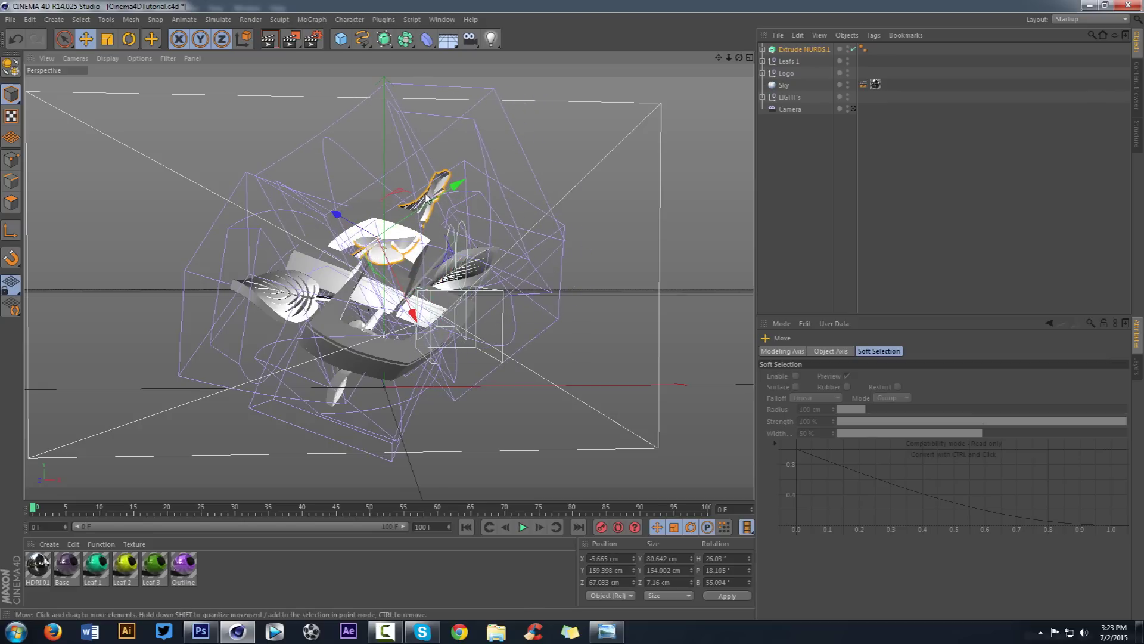
{"action": "left_click_drag", "start_coordinate": [441, 203], "coordinate": [470, 184]}
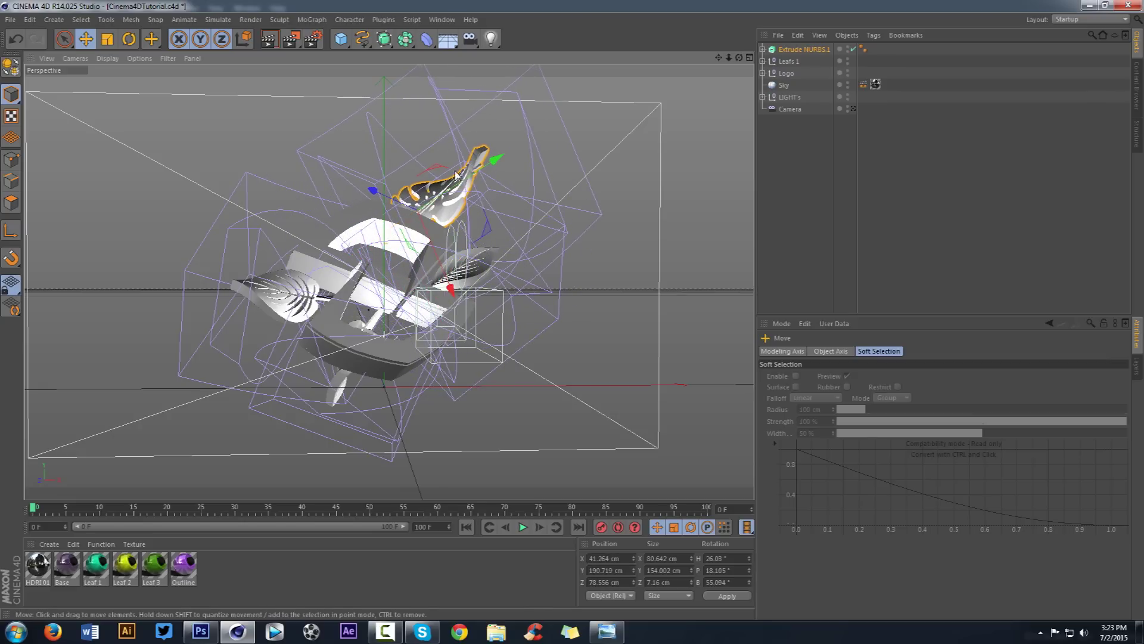
- Rotate the leaf to about H 14°, P -77°, B 114° so it fans out from behind the logo's upper-right edge
{"action": "left_click_drag", "start_coordinate": [728, 59], "coordinate": [571, 52]}
{"action": "left_click", "coordinate": [135, 43]}
{"action": "left_click_drag", "start_coordinate": [389, 158], "coordinate": [399, 115]}
{"action": "left_click_drag", "start_coordinate": [502, 130], "coordinate": [448, 86]}
{"action": "left_click", "coordinate": [90, 42]}
{"action": "left_click", "coordinate": [129, 38]}
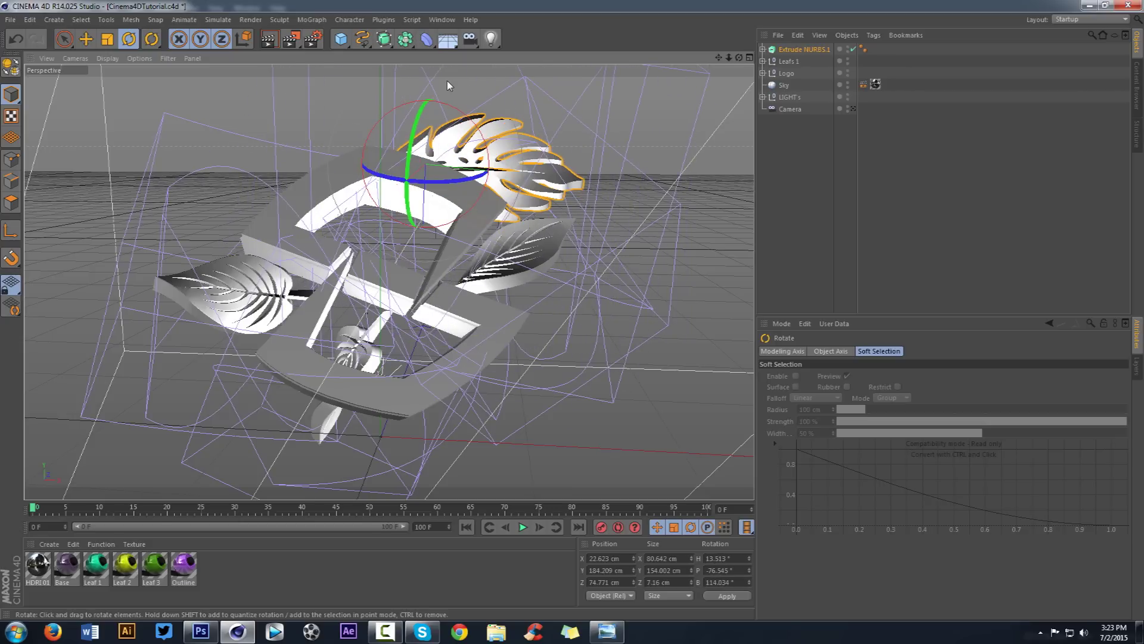
- Duplicate the leaf, move the copy to the logo's lower-right corner and rotate it to about H -25°, P -133°, B 72°
{"action": "left_click_drag", "start_coordinate": [506, 157], "coordinate": [304, 209], "text": "ctrl"}
{"action": "left_click", "coordinate": [86, 39]}
{"action": "left_click_drag", "start_coordinate": [426, 179], "coordinate": [576, 340]}
{"action": "left_click", "coordinate": [128, 39]}
{"action": "left_click_drag", "start_coordinate": [416, 382], "coordinate": [435, 342]}
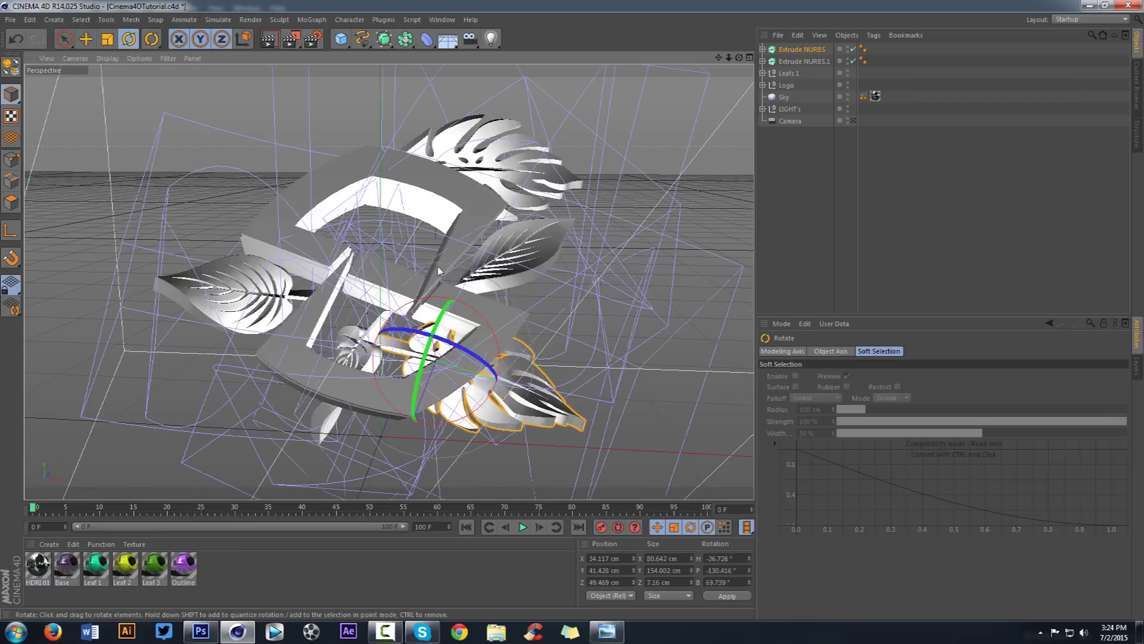
- Through the scene camera, shift the duplicated leaf outward from the logo to about X 56, Y 25, Z 59 cm
{"action": "left_click", "coordinate": [854, 122]}
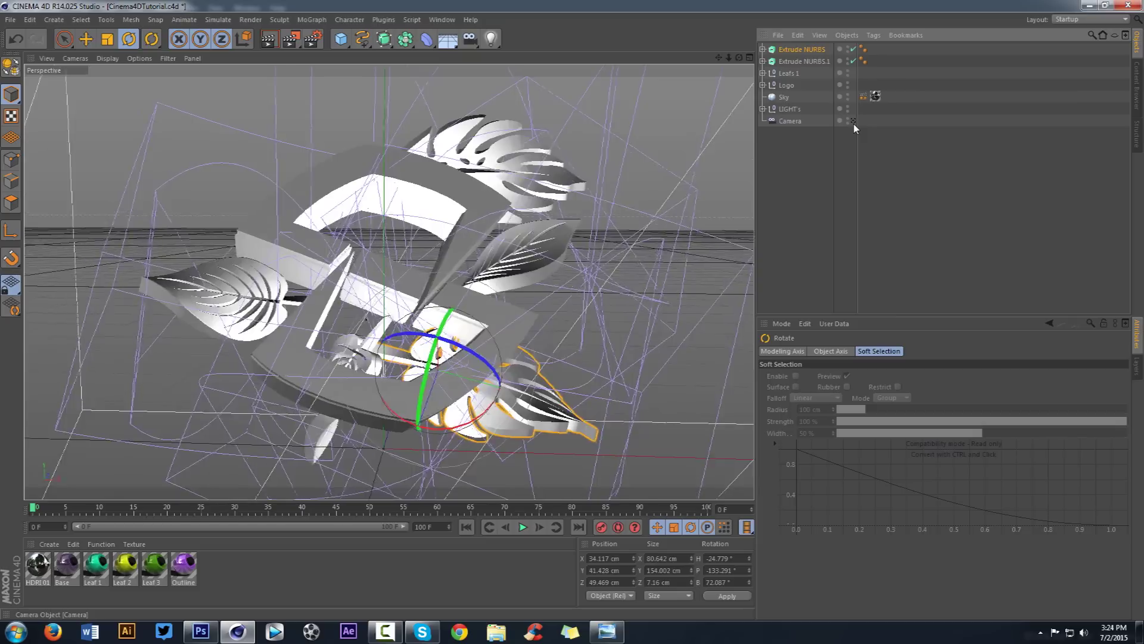
{"action": "left_click", "coordinate": [89, 38]}
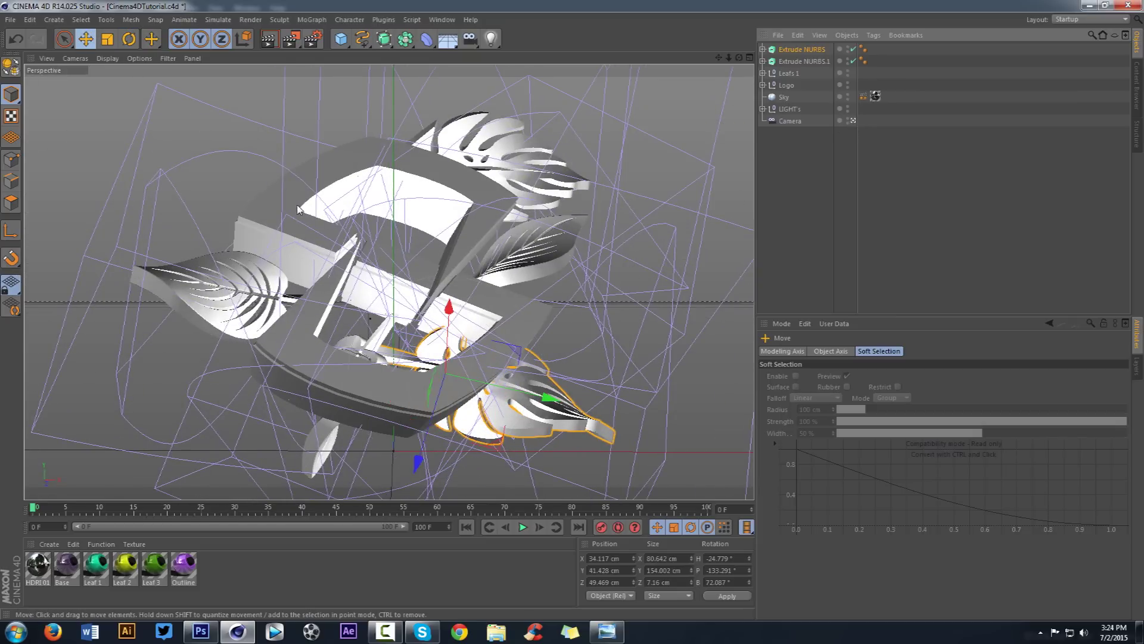
{"action": "left_click_drag", "start_coordinate": [436, 316], "coordinate": [448, 339]}
{"action": "left_click_drag", "start_coordinate": [521, 403], "coordinate": [556, 411]}
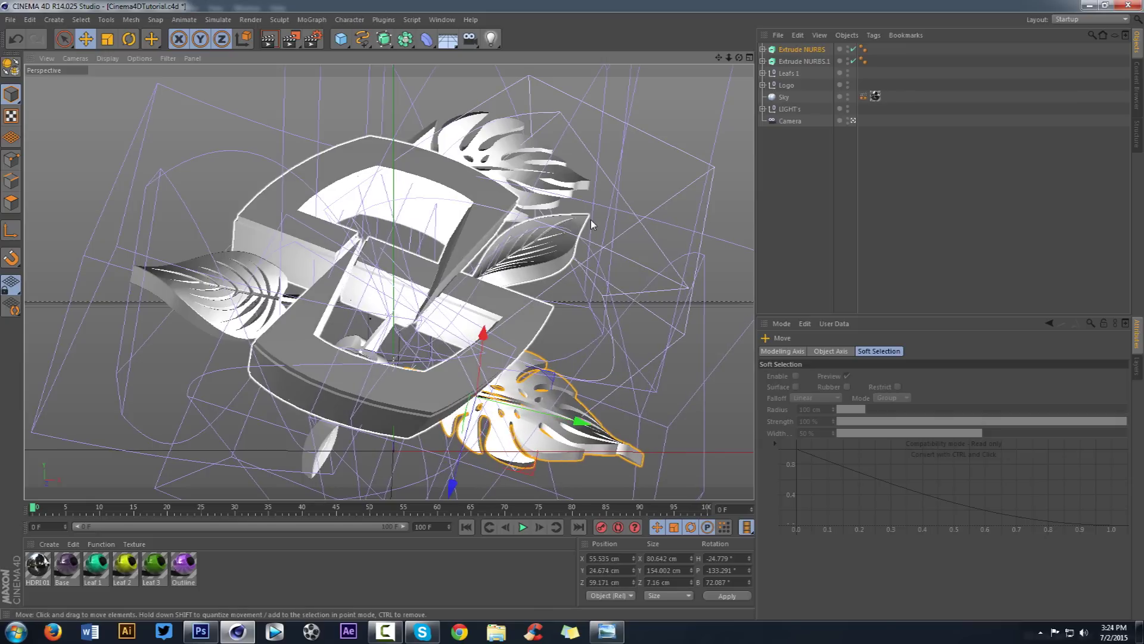
{"action": "left_click", "coordinate": [854, 120]}
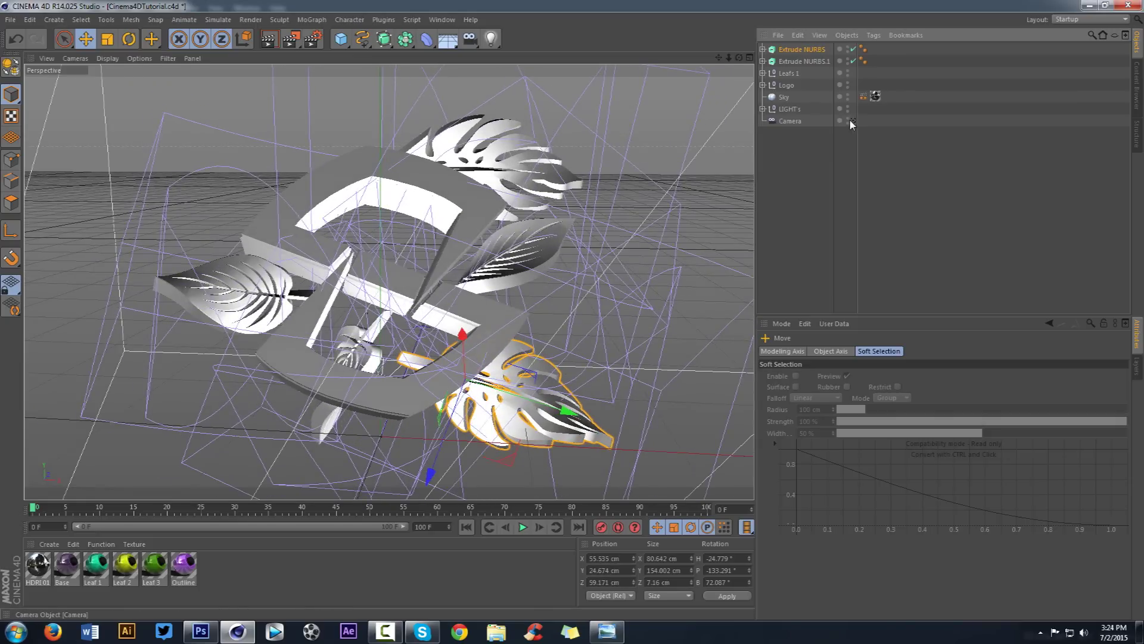
- Switch to the Leafs.c4d document, disable the second leaf extrusion and enable the Leaf 2 spline
{"action": "left_click", "coordinate": [453, 22]}
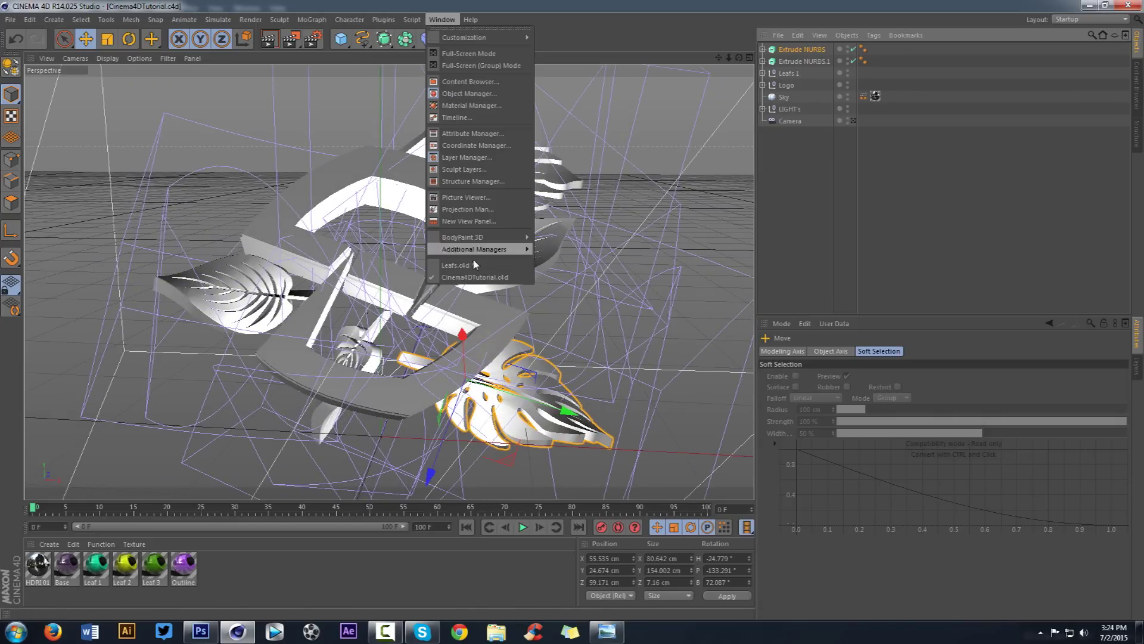
{"action": "left_click", "coordinate": [471, 265]}
{"action": "left_click", "coordinate": [763, 61]}
{"action": "left_click", "coordinate": [762, 62]}
{"action": "left_click", "coordinate": [771, 74]}
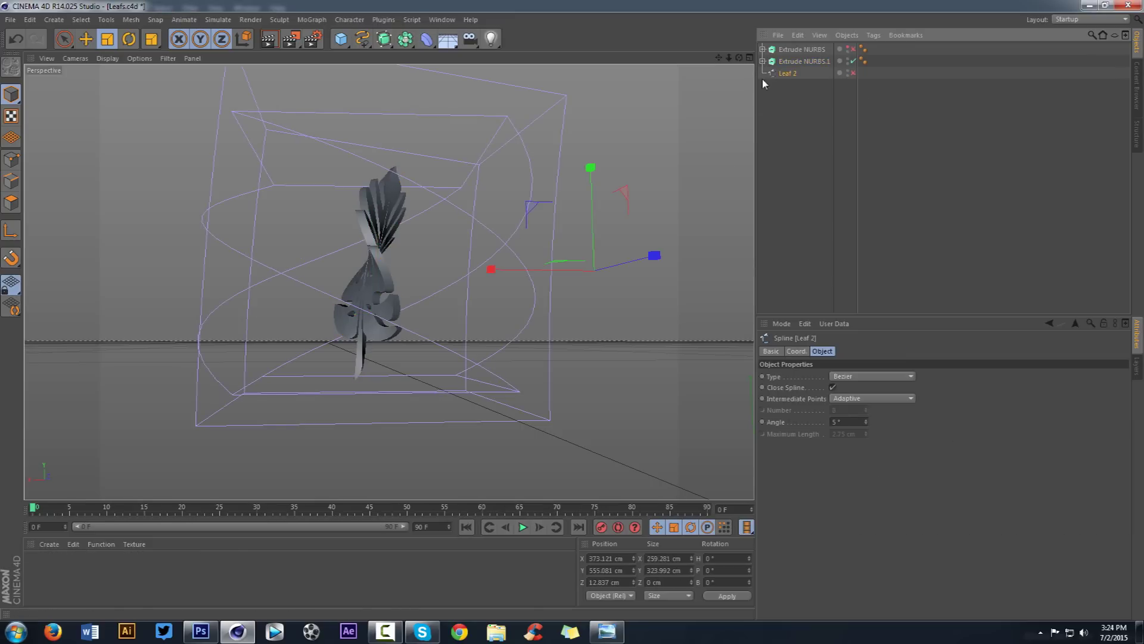
{"action": "left_click", "coordinate": [851, 61]}
{"action": "left_click", "coordinate": [853, 73]}
- Move the Leaf 2 spline to about X 893 cm and place it in a new Extrude NURBS
{"action": "key", "text": "e"}
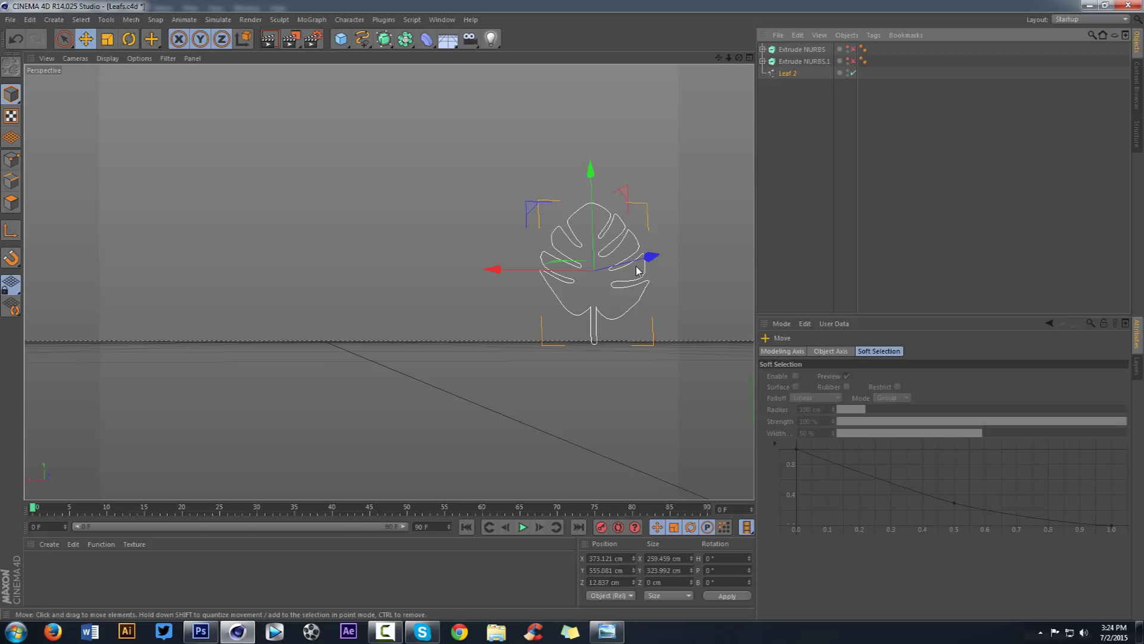
{"action": "left_click_drag", "start_coordinate": [512, 269], "coordinate": [282, 268]}
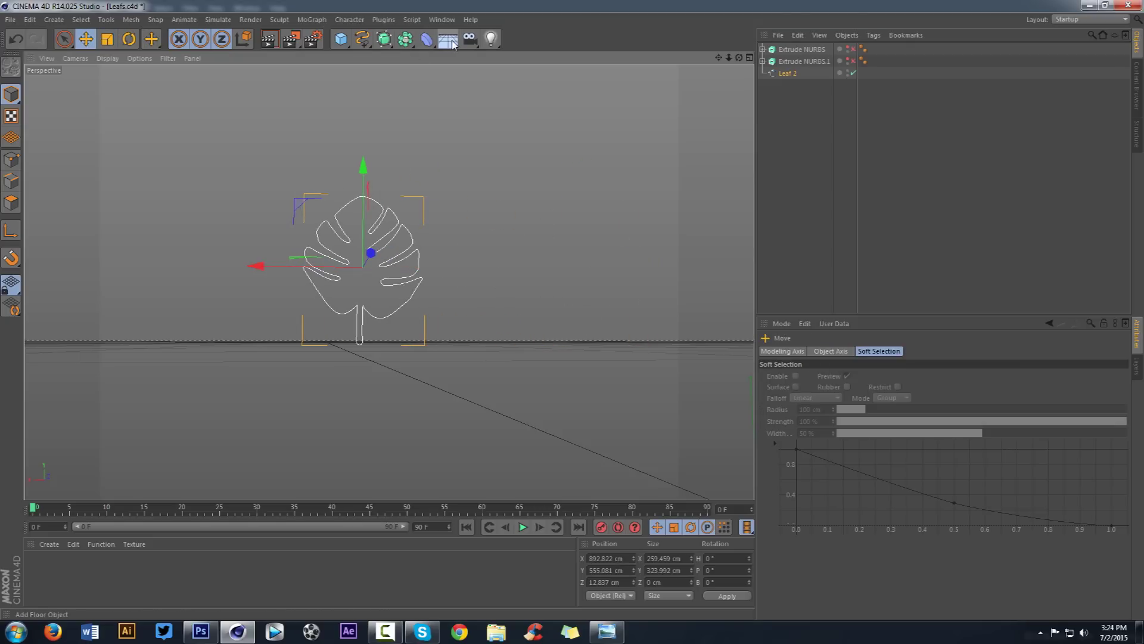
{"action": "left_click_drag", "start_coordinate": [389, 42], "coordinate": [552, 56], "text": "alt"}
- Copy the first extrusion's Twist and Bend deformers below Leaf 2 and move them onto that leaf at about X 858, Y 564 cm
{"action": "key", "text": "ctrl+v"}
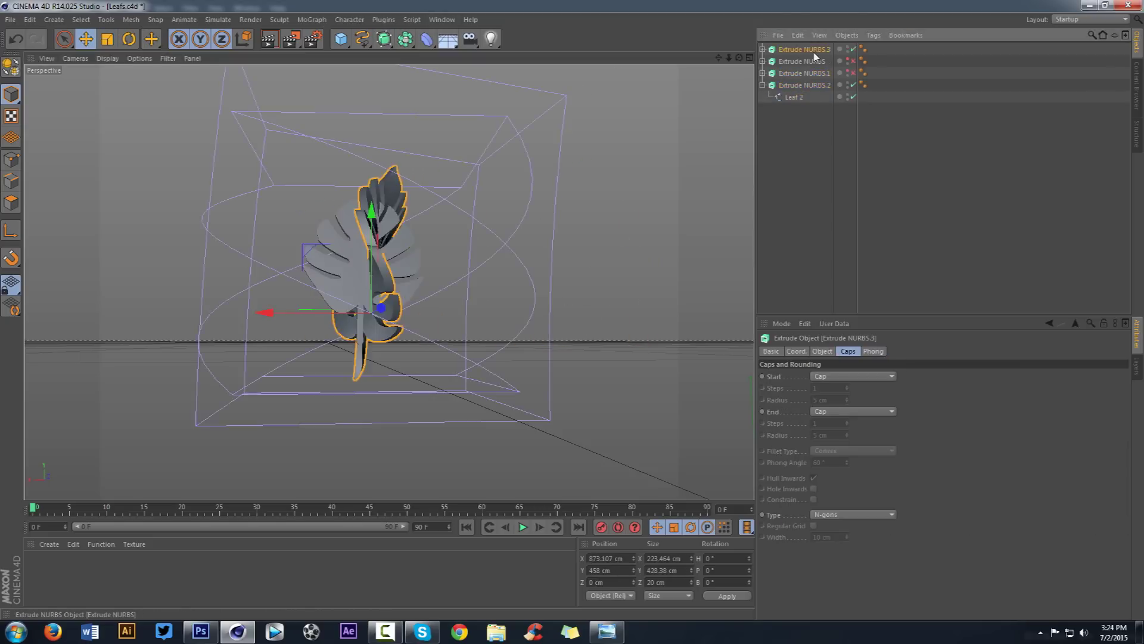
{"action": "key", "text": "ctrl+z"}
{"action": "left_click", "coordinate": [763, 50]}
{"action": "left_click", "coordinate": [792, 73]}
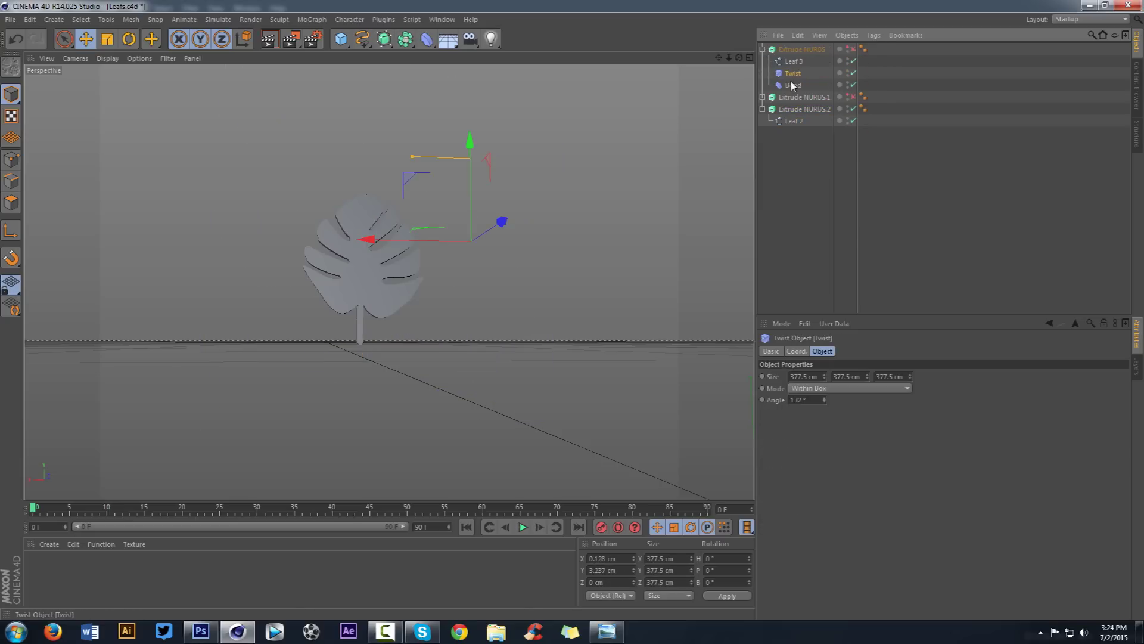
{"action": "left_click", "coordinate": [792, 86], "text": "ctrl"}
{"action": "left_click", "coordinate": [763, 50]}
{"action": "left_click", "coordinate": [793, 50]}
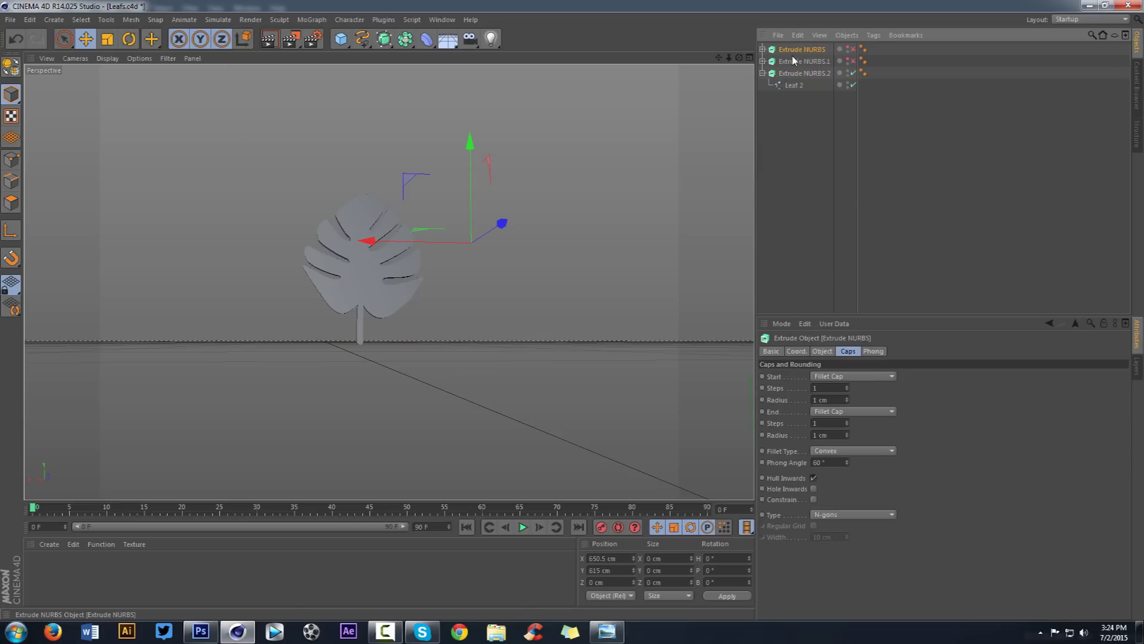
{"action": "key", "text": "ctrl+v"}
{"action": "left_click_drag", "start_coordinate": [793, 107], "coordinate": [789, 111]}
{"action": "left_click_drag", "start_coordinate": [493, 187], "coordinate": [351, 198]}
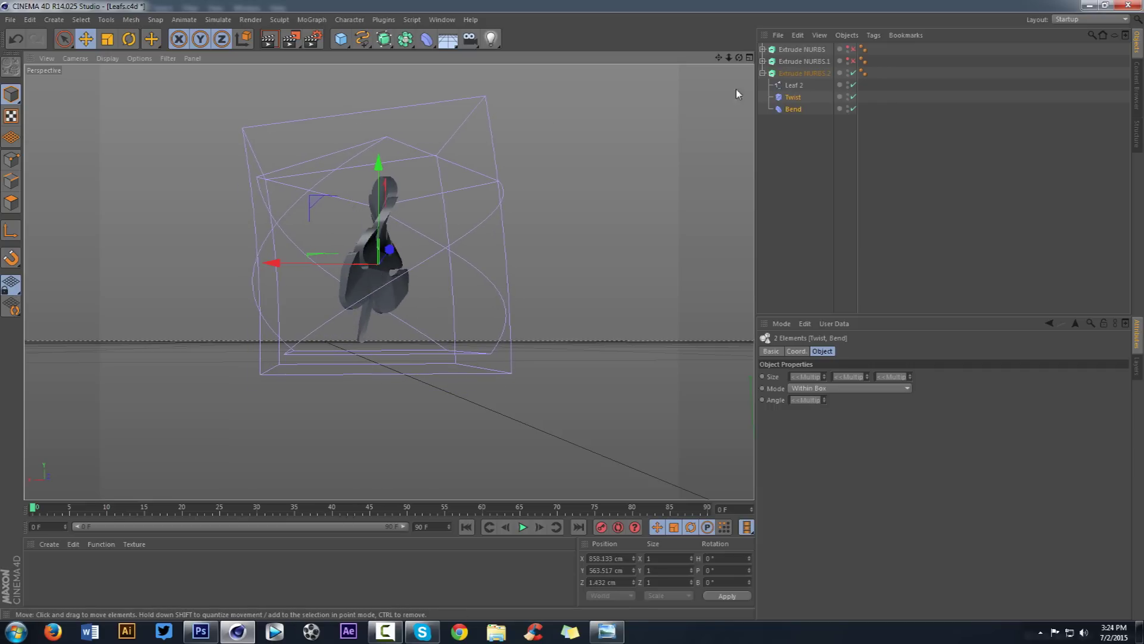
- Change the Leaf 2 spline's intermediate points mode and lower the Twist deformer's angle so the leaf twists less
{"action": "left_click", "coordinate": [763, 73]}
{"action": "left_click_drag", "start_coordinate": [739, 58], "coordinate": [767, 82]}
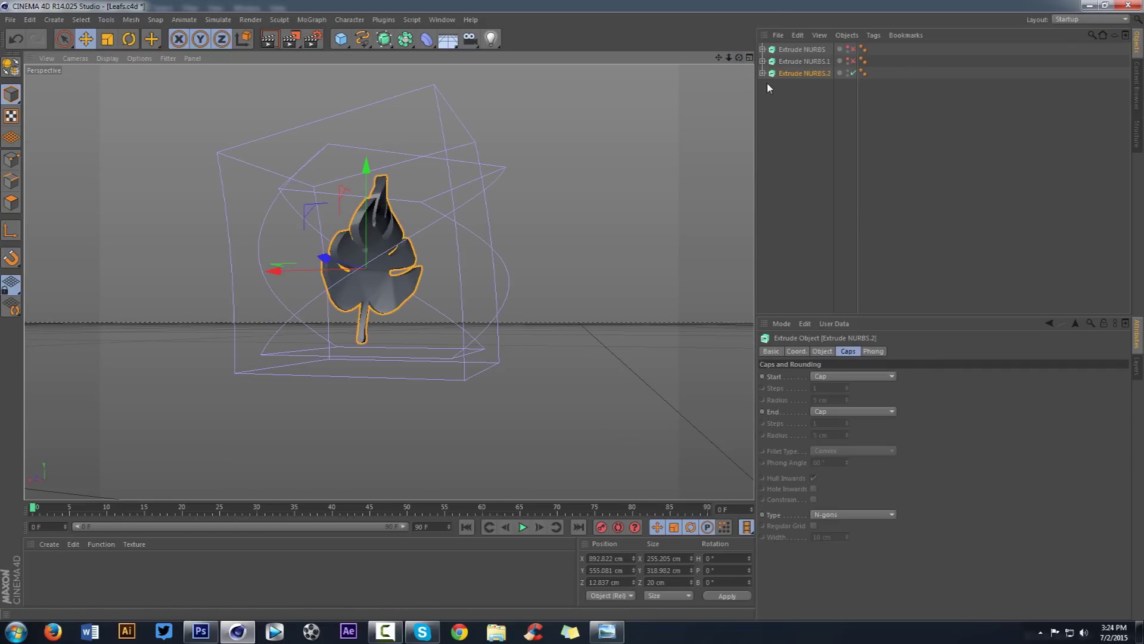
{"action": "scroll", "coordinate": [392, 217], "scroll_direction": "up", "scroll_amount": 5}
{"action": "scroll", "coordinate": [340, 338], "scroll_direction": "up", "scroll_amount": 6}
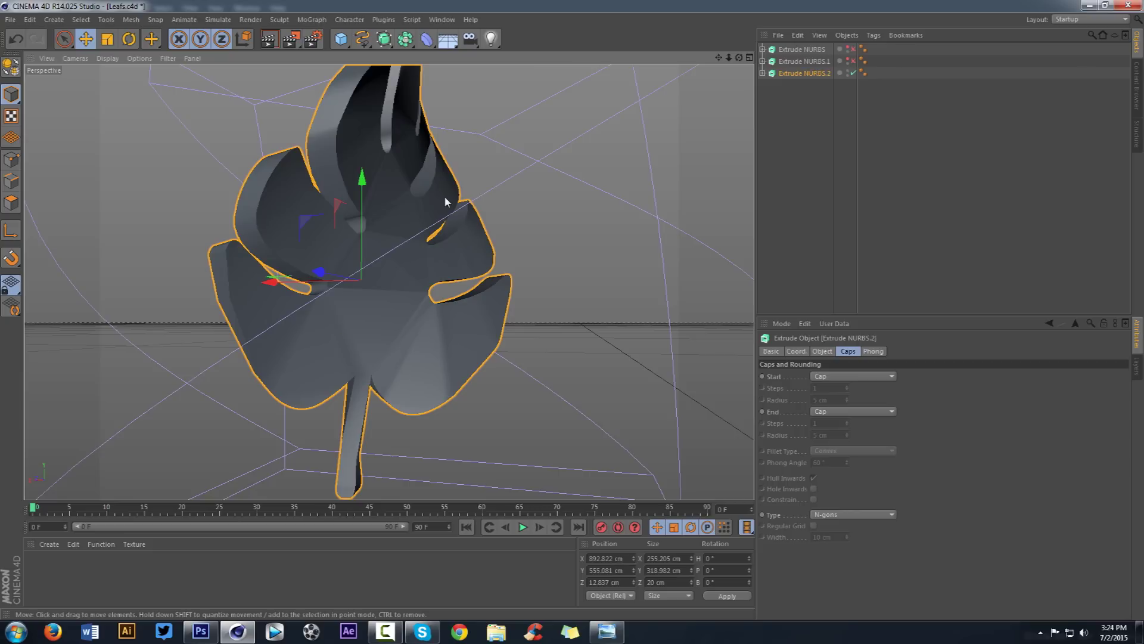
{"action": "left_click", "coordinate": [763, 73]}
{"action": "left_click", "coordinate": [794, 85]}
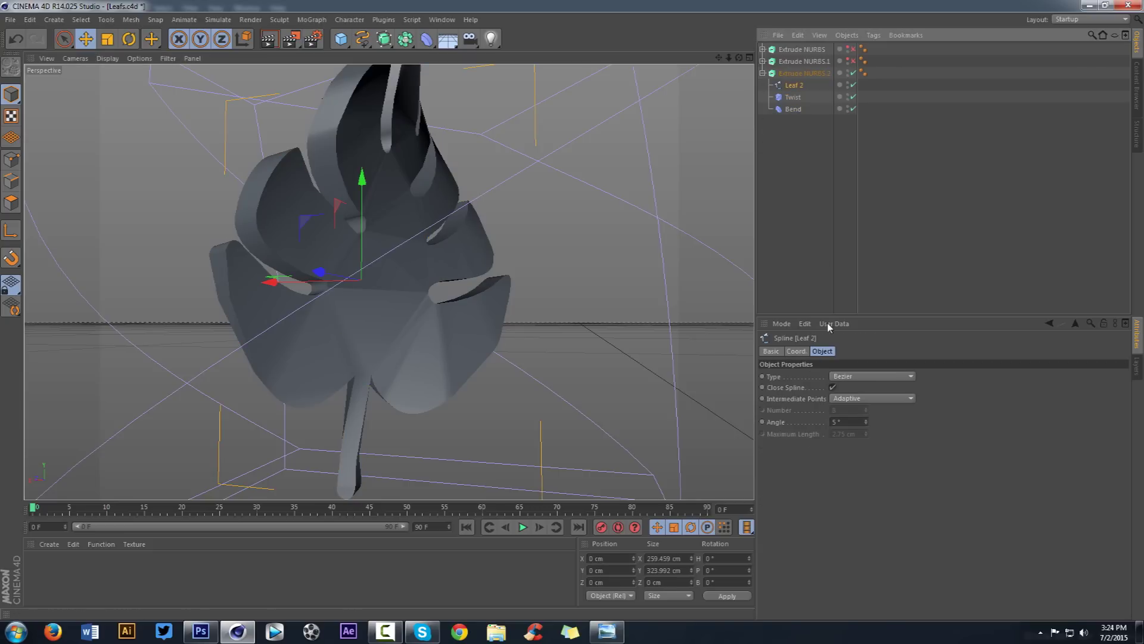
{"action": "left_click", "coordinate": [840, 398]}
{"action": "left_click", "coordinate": [842, 422]}
{"action": "left_click", "coordinate": [856, 398]}
{"action": "left_click", "coordinate": [854, 423]}
{"action": "left_click", "coordinate": [792, 97]}
{"action": "left_click_drag", "start_coordinate": [824, 400], "coordinate": [824, 465]}
- Copy the Leaf 2 extrusion into Cinema4DTutorial.c4d and scale it down to about 95 × 119 cm
{"action": "left_click", "coordinate": [797, 73]}
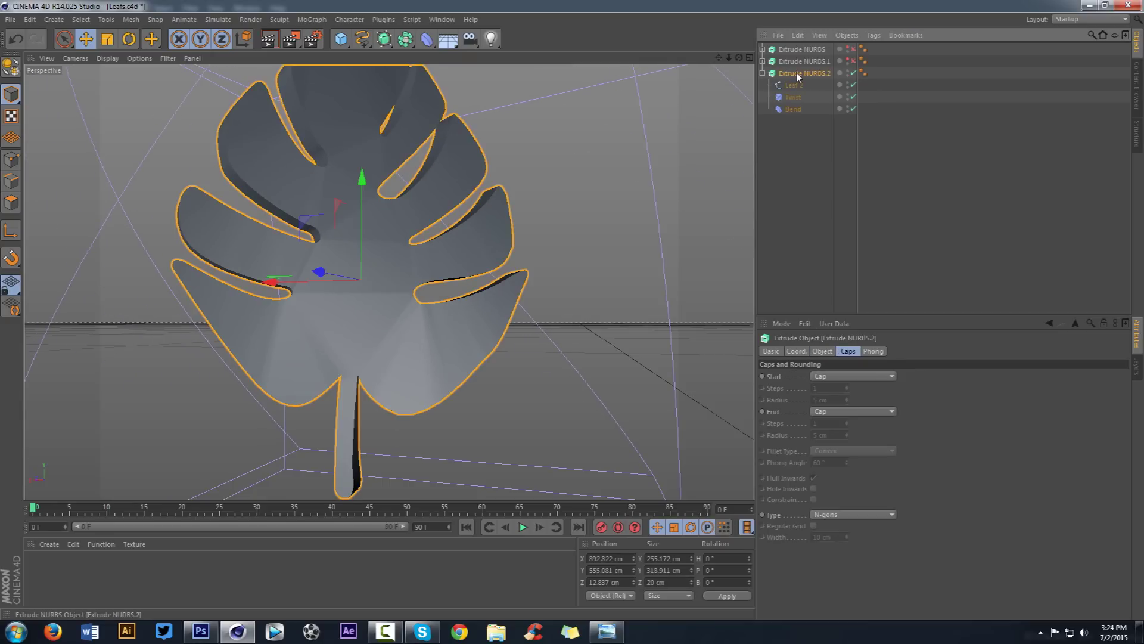
{"action": "left_click", "coordinate": [763, 73]}
{"action": "left_click", "coordinate": [442, 20]}
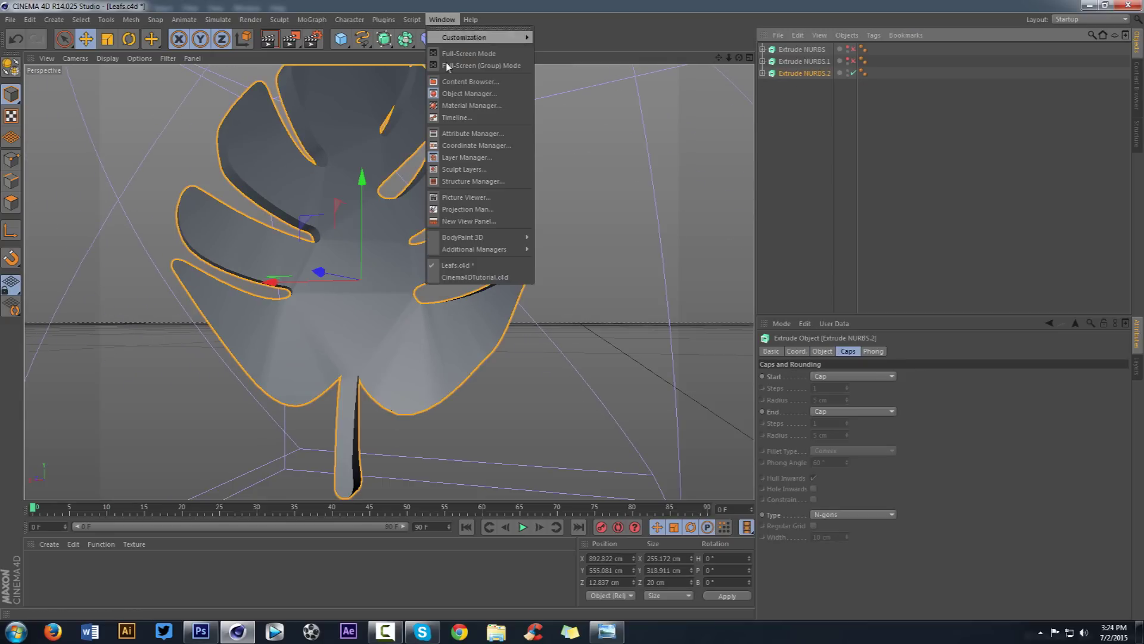
{"action": "left_click", "coordinate": [477, 277]}
{"action": "left_click_drag", "start_coordinate": [729, 58], "coordinate": [620, 61]}
{"action": "left_click", "coordinate": [109, 41]}
{"action": "left_click_drag", "start_coordinate": [370, 133], "coordinate": [17, 143]}
- Move the new leaf behind the logo's upper-left part and rotate it to about H -17°, P 17°, B -39°
{"action": "left_click", "coordinate": [88, 40]}
{"action": "left_click_drag", "start_coordinate": [621, 160], "coordinate": [469, 263]}
{"action": "scroll", "coordinate": [376, 276], "scroll_direction": "up", "scroll_amount": 2}
{"action": "scroll", "coordinate": [377, 279], "scroll_direction": "up", "scroll_amount": 3}
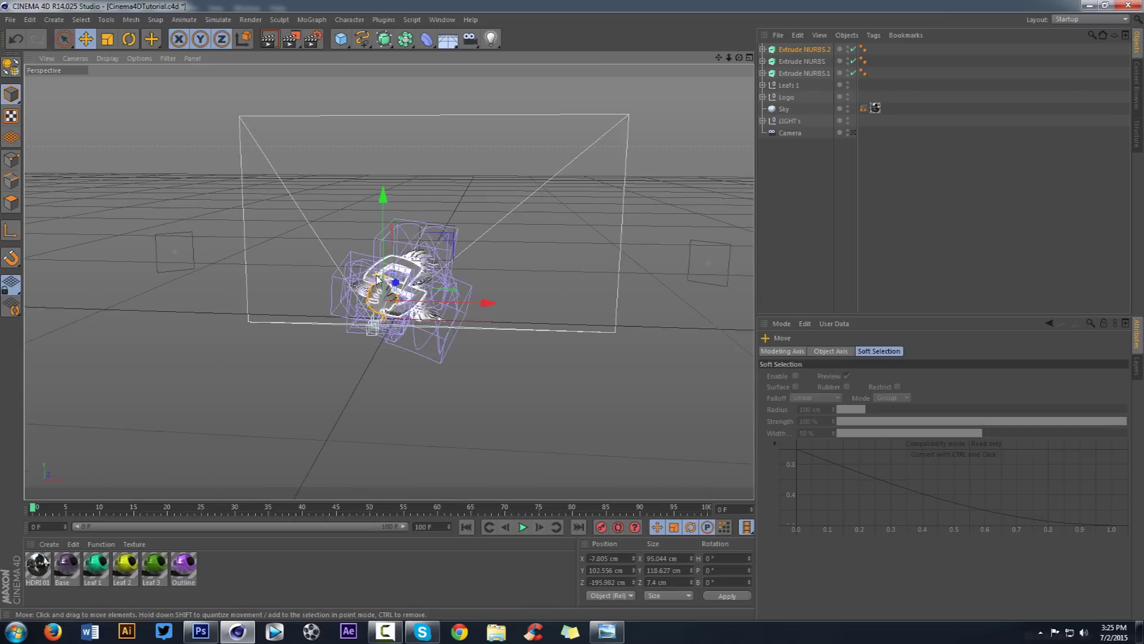
{"action": "left_click_drag", "start_coordinate": [729, 58], "coordinate": [936, 58]}
{"action": "left_click_drag", "start_coordinate": [394, 373], "coordinate": [237, 122]}
{"action": "left_click", "coordinate": [129, 39]}
{"action": "left_click", "coordinate": [86, 39]}
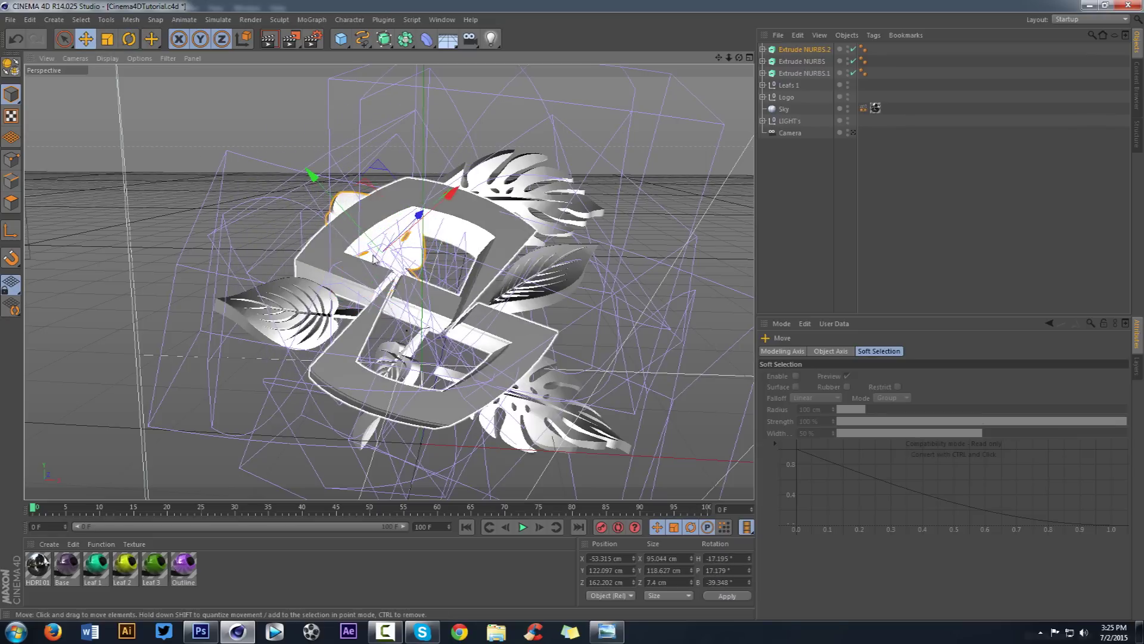
- Move the new leaf to about X -85, Y 126, Z -23 cm beside the logo and rotate it to H 207.1°, P 26.3°, B 46.9°
{"action": "left_click_drag", "start_coordinate": [365, 232], "coordinate": [230, 151]}
{"action": "left_click", "coordinate": [853, 133]}
{"action": "left_click_drag", "start_coordinate": [284, 187], "coordinate": [105, 64]}
{"action": "left_click_drag", "start_coordinate": [174, 213], "coordinate": [379, 75]}
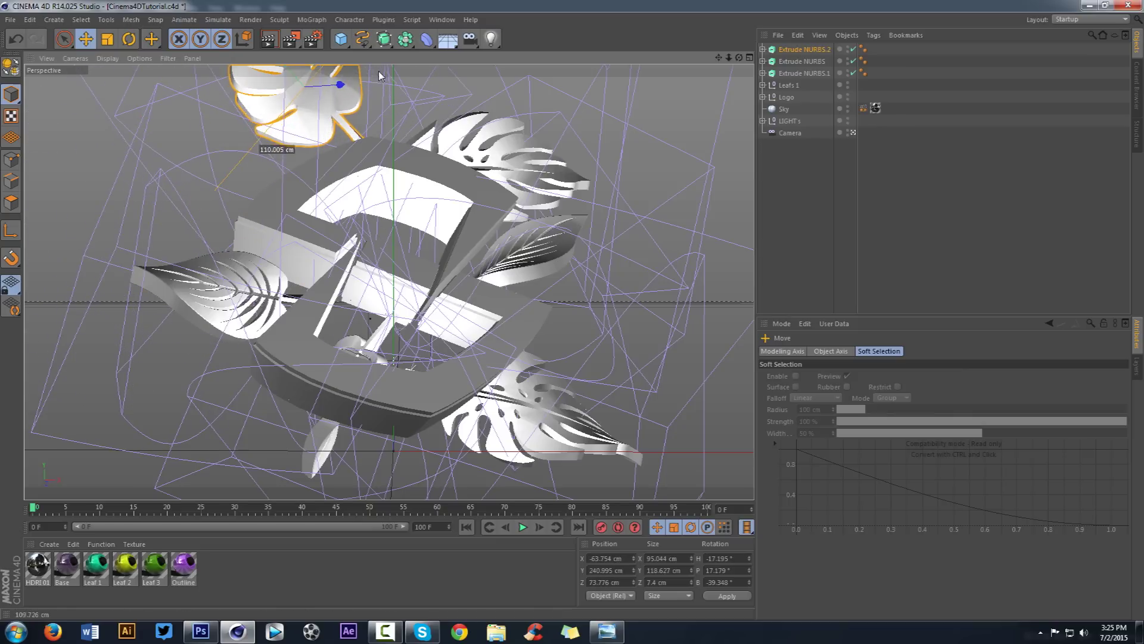
{"action": "left_click_drag", "start_coordinate": [291, 102], "coordinate": [265, 236]}
{"action": "left_click", "coordinate": [128, 40]}
{"action": "left_click_drag", "start_coordinate": [266, 197], "coordinate": [393, 161]}
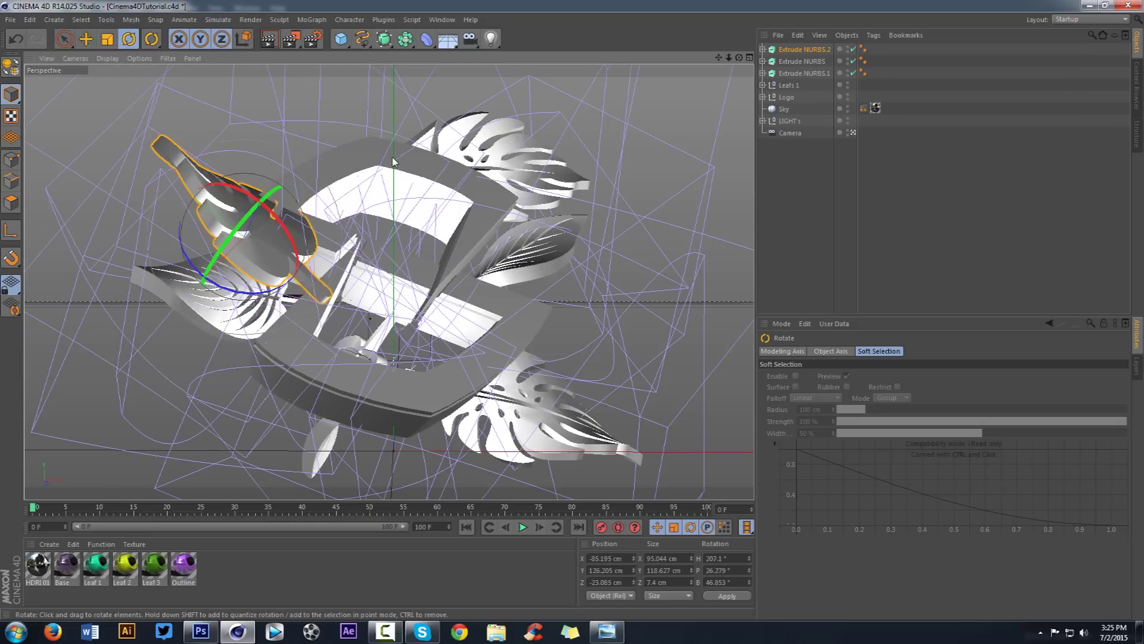
- Duplicate the upper-left leaf, rotate the copy to about H 334°, P 12°, B 238° and move it to about X -65, Y 41, Z -21 cm
{"action": "left_click_drag", "start_coordinate": [272, 210], "coordinate": [227, 265]}
{"action": "left_click_drag", "start_coordinate": [243, 199], "coordinate": [274, 361]}
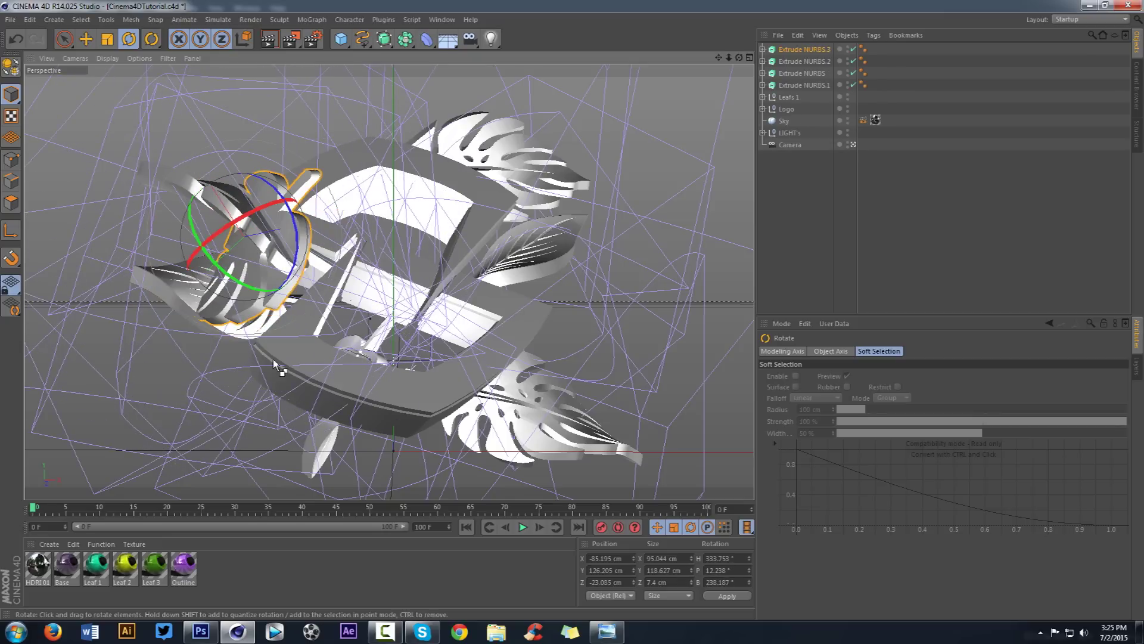
{"action": "left_click", "coordinate": [88, 41]}
{"action": "left_click_drag", "start_coordinate": [137, 121], "coordinate": [170, 272]}
- Rotate the copied leaf to about H 368°, P -35°, B 256° and move it to X -85, Y 47, Z -21 cm at the logo's lower left
{"action": "left_click", "coordinate": [127, 42]}
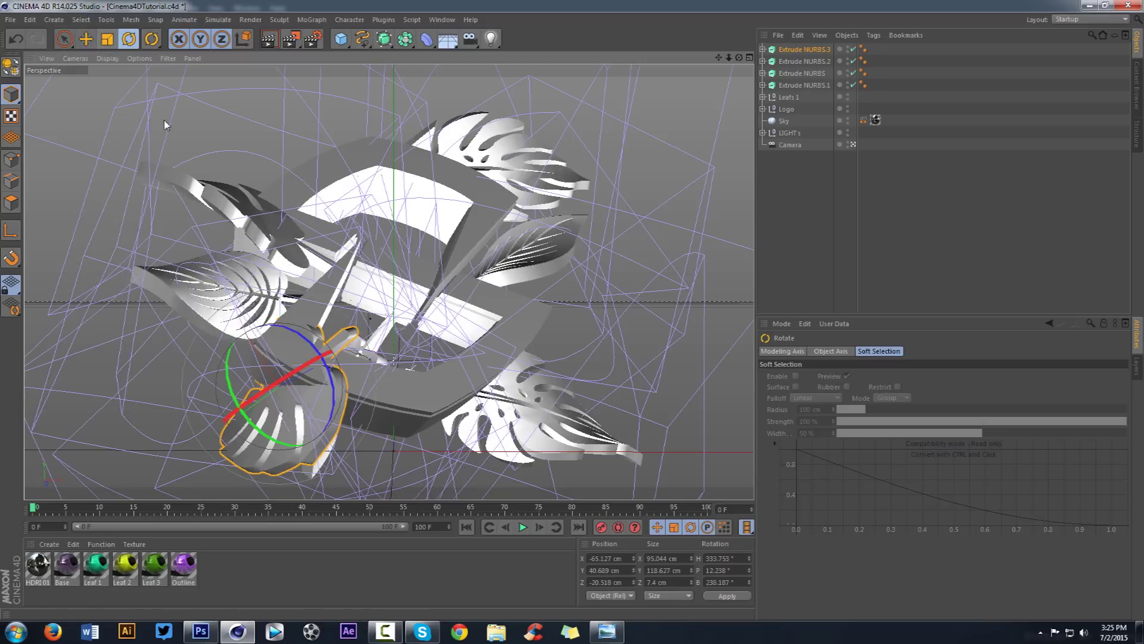
{"action": "left_click_drag", "start_coordinate": [329, 353], "coordinate": [377, 368]}
{"action": "left_click_drag", "start_coordinate": [286, 391], "coordinate": [257, 352]}
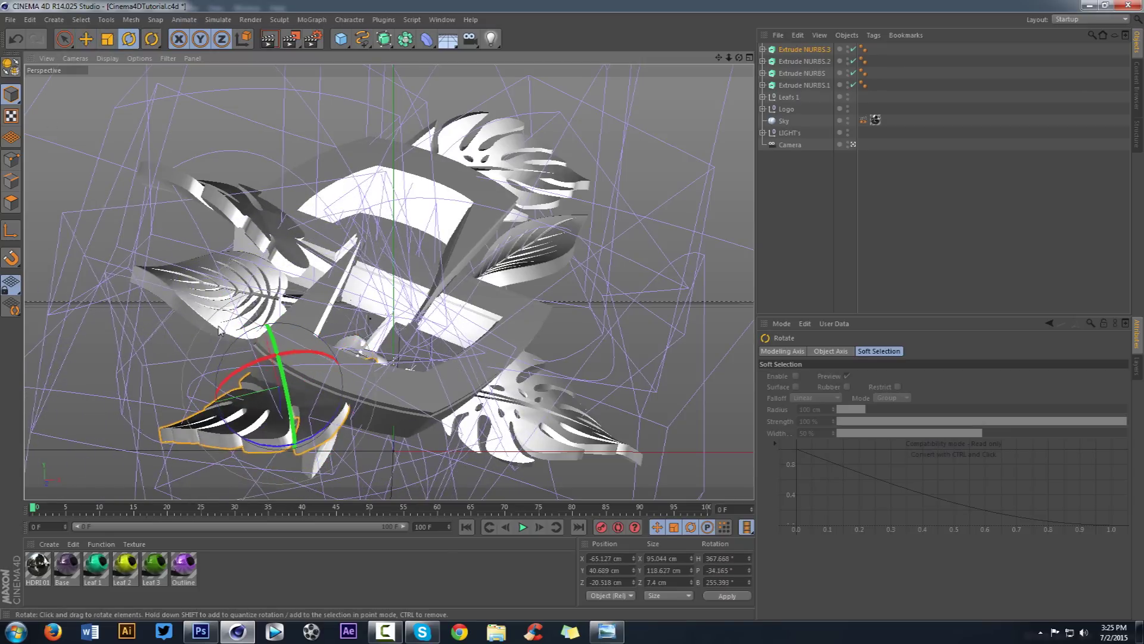
{"action": "left_click", "coordinate": [85, 41]}
{"action": "left_click_drag", "start_coordinate": [187, 248], "coordinate": [153, 237]}
- Scale the Leafs 1 leaf under the logo down to about 29 × 56 cm and move it in front of the logo's lower opening
{"action": "left_click", "coordinate": [360, 352]}
{"action": "left_click", "coordinate": [377, 351]}
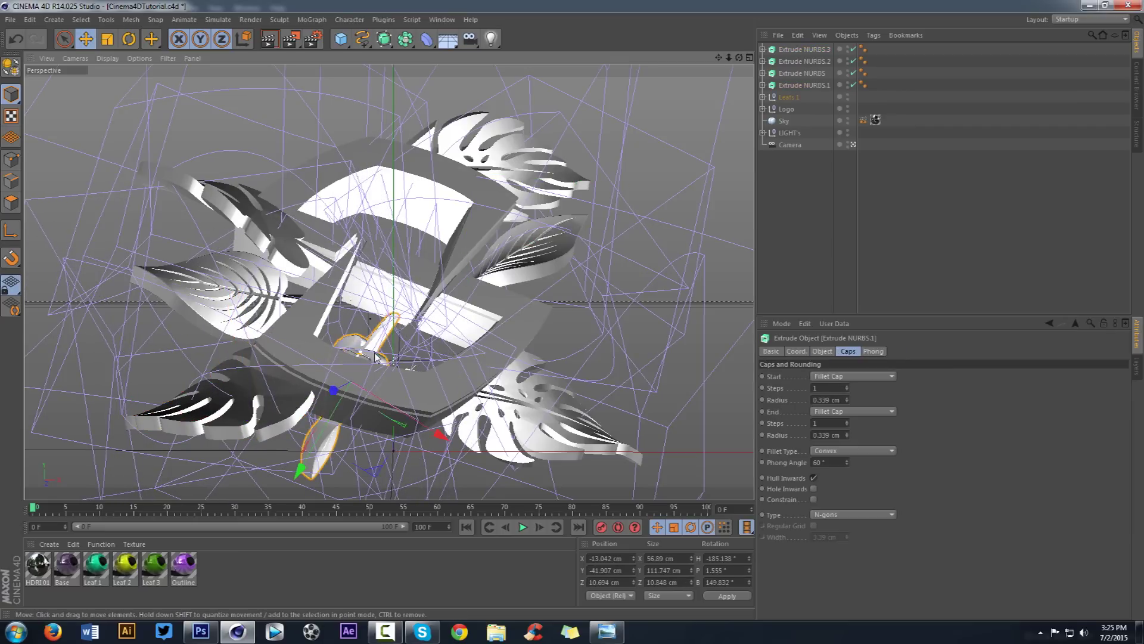
{"action": "left_click", "coordinate": [133, 48]}
{"action": "left_click_drag", "start_coordinate": [367, 402], "coordinate": [179, 351]}
{"action": "left_click", "coordinate": [87, 43]}
{"action": "left_click_drag", "start_coordinate": [173, 152], "coordinate": [36, 180]}
{"action": "left_click", "coordinate": [111, 44]}
{"action": "left_click", "coordinate": [86, 39]}
{"action": "left_click_drag", "start_coordinate": [358, 402], "coordinate": [411, 216]}
- Rotate the small leaf to about H -326°, P 24°, B 277° and move it to about X 50, Y -7, Z -101 cm
{"action": "left_click", "coordinate": [129, 39]}
{"action": "left_click", "coordinate": [379, 278]}
{"action": "mouse_move", "coordinate": [380, 277]}
{"action": "left_mouse_down"}
{"action": "mouse_move", "coordinate": [368, 298]}
{"action": "mouse_move", "coordinate": [381, 281]}
{"action": "left_mouse_up"}
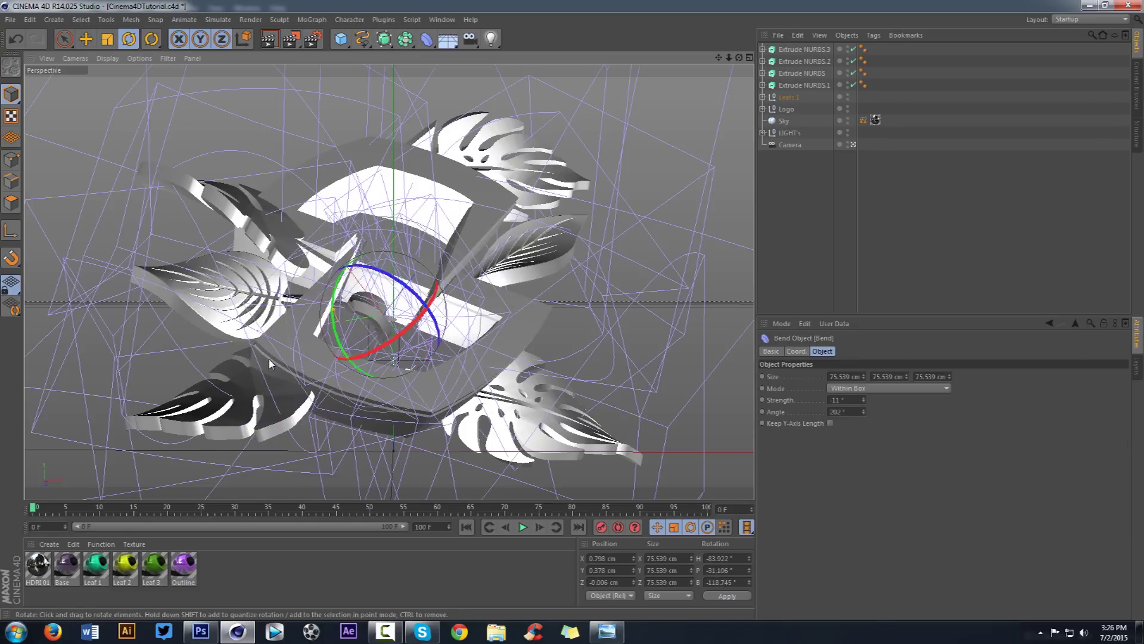
{"action": "left_click", "coordinate": [790, 97]}
{"action": "left_click", "coordinate": [346, 311]}
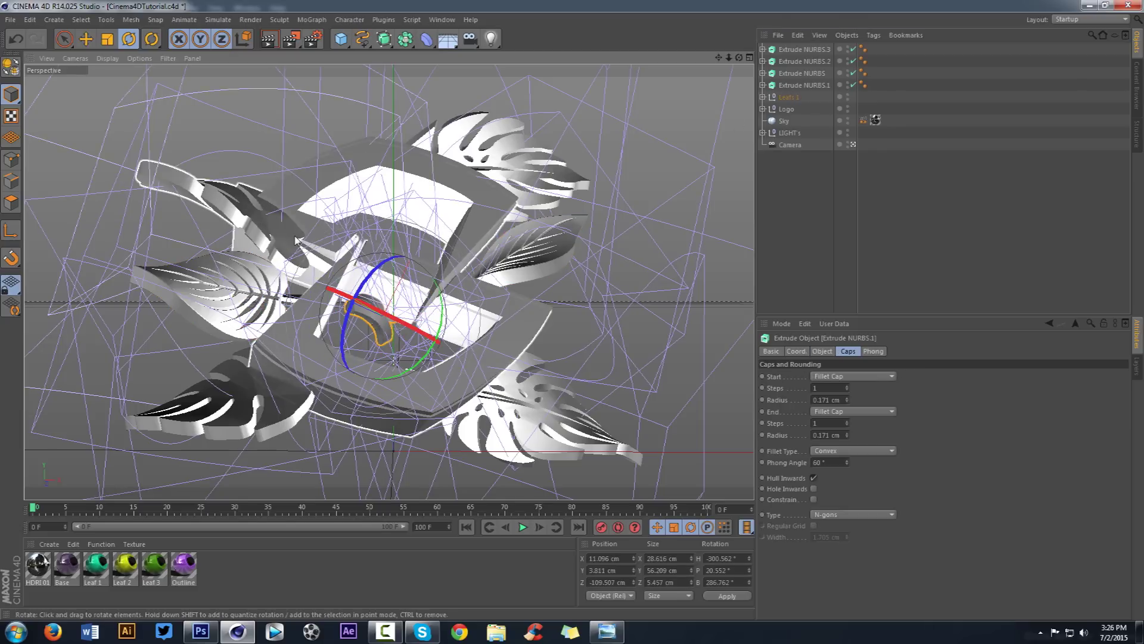
{"action": "left_click", "coordinate": [87, 40]}
{"action": "left_click_drag", "start_coordinate": [210, 142], "coordinate": [286, 166]}
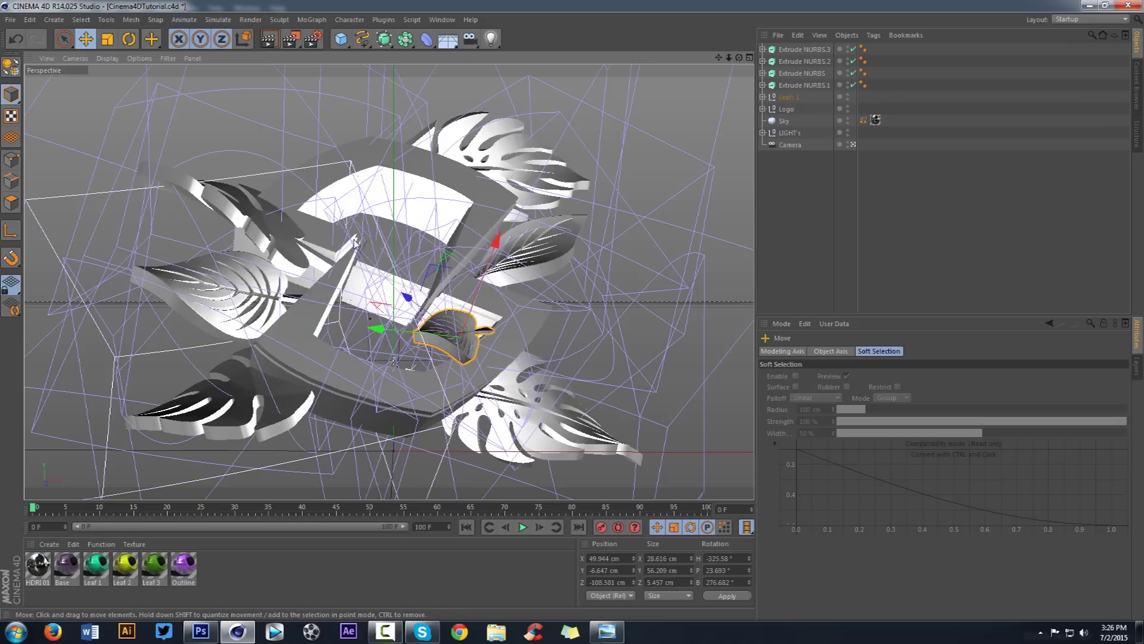
{"action": "left_click_drag", "start_coordinate": [427, 311], "coordinate": [420, 311]}
- Group Extrude NURBS.2, Extrude NURBS and Extrude NURBS.1 under a null and name it Leaf2
{"action": "left_click", "coordinate": [790, 205]}
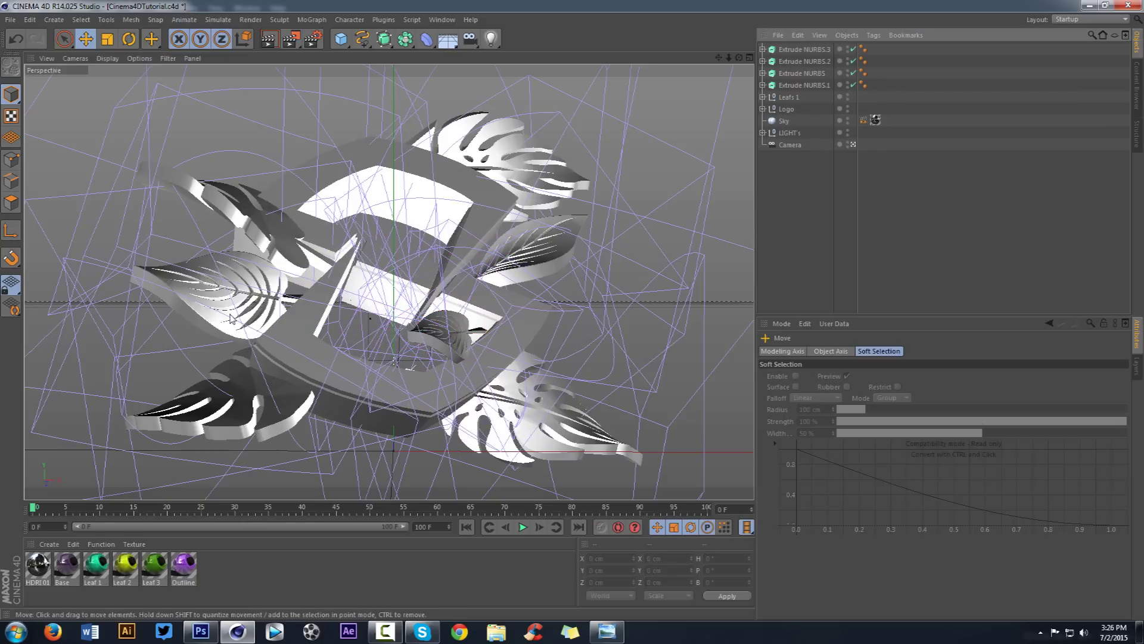
{"action": "left_click", "coordinate": [794, 97]}
{"action": "left_click", "coordinate": [795, 88]}
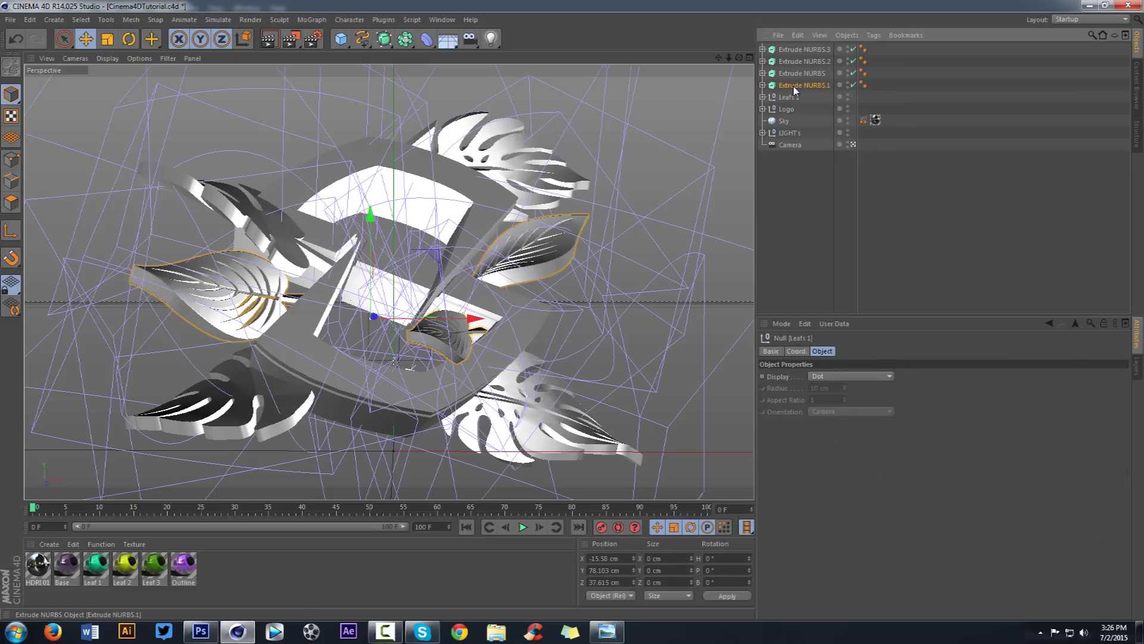
{"action": "left_click", "coordinate": [800, 66], "text": "shift"}
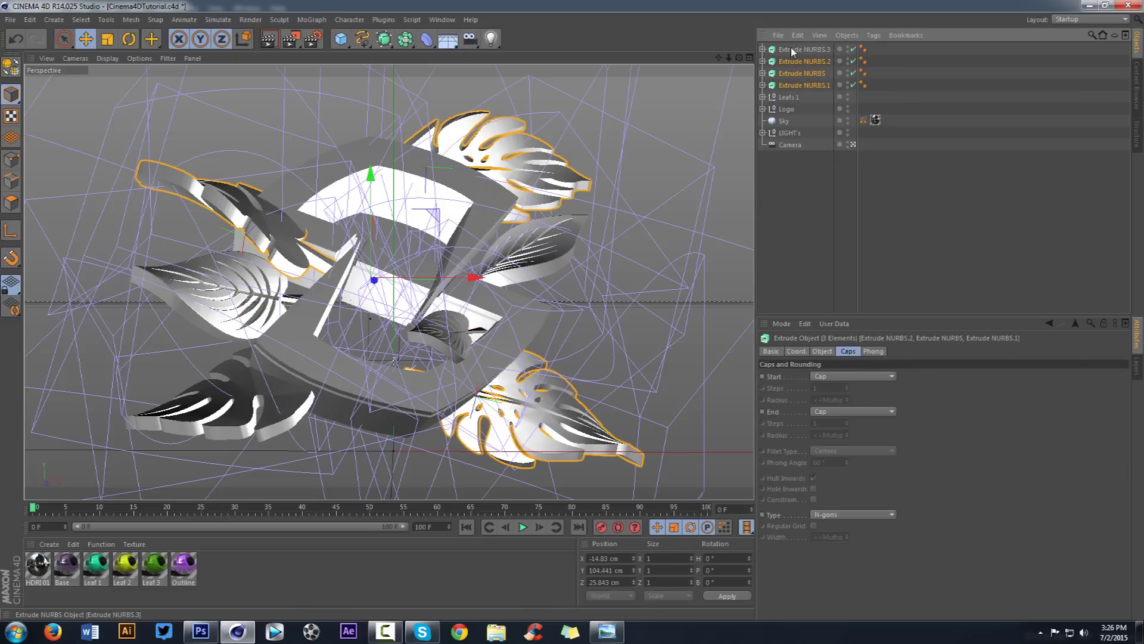
{"action": "left_click", "coordinate": [793, 50]}
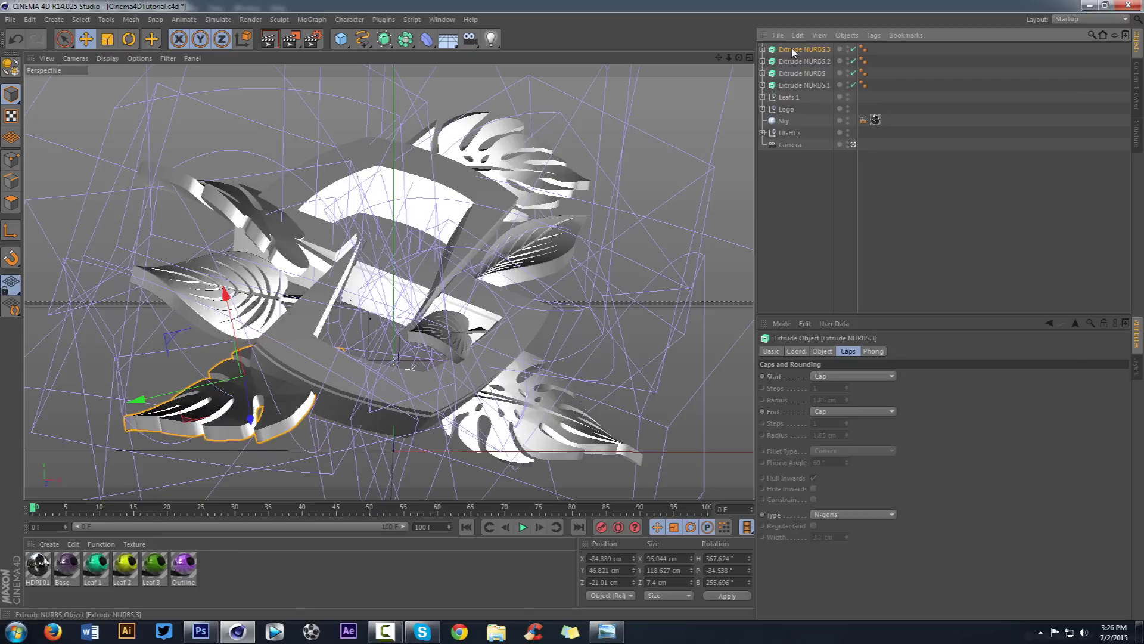
{"action": "left_click", "coordinate": [793, 86], "text": "shift"}
{"action": "key", "text": "alt+g"}
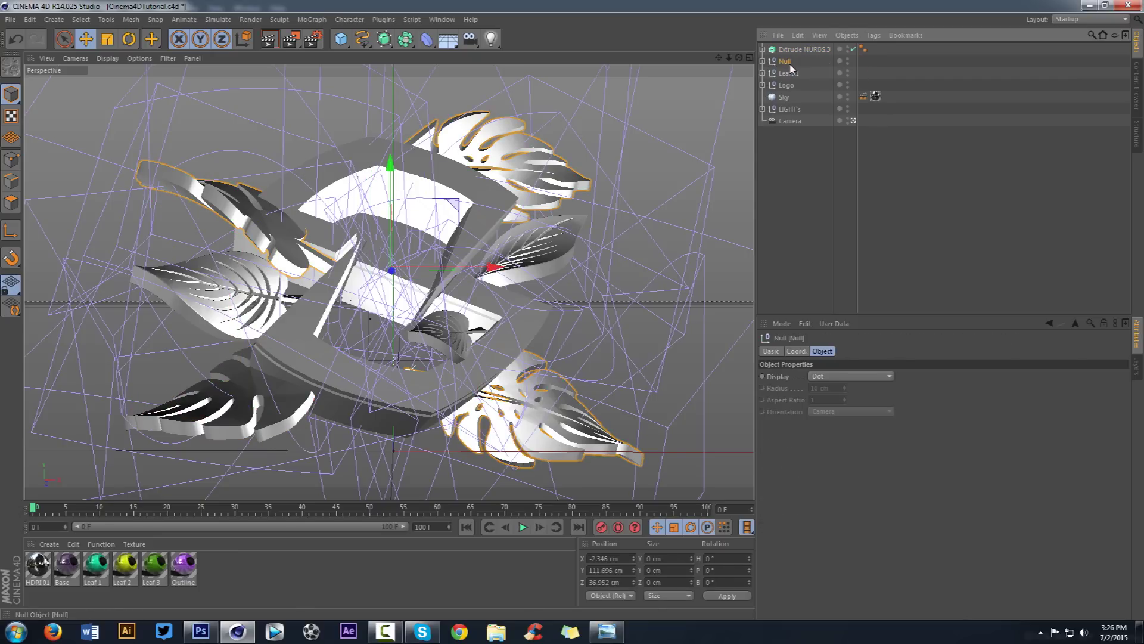
{"action": "double_click", "coordinate": [788, 61]}
{"action": "type", "text": "Leaf2"}
{"action": "key", "text": "Return"}
- Rename the remaining Extrude NURBS.3 leaf as Leaf 3
{"action": "double_click", "coordinate": [795, 50]}
{"action": "type", "text": "Lea"}
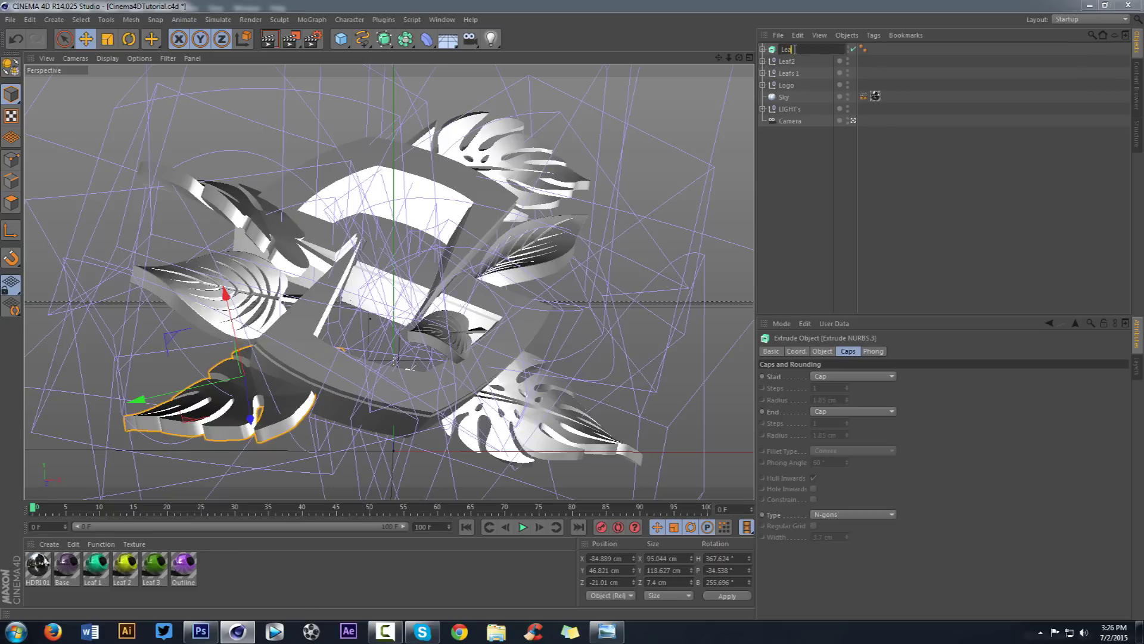
{"action": "type", "text": "f 3"}
{"action": "key", "text": "Return"}
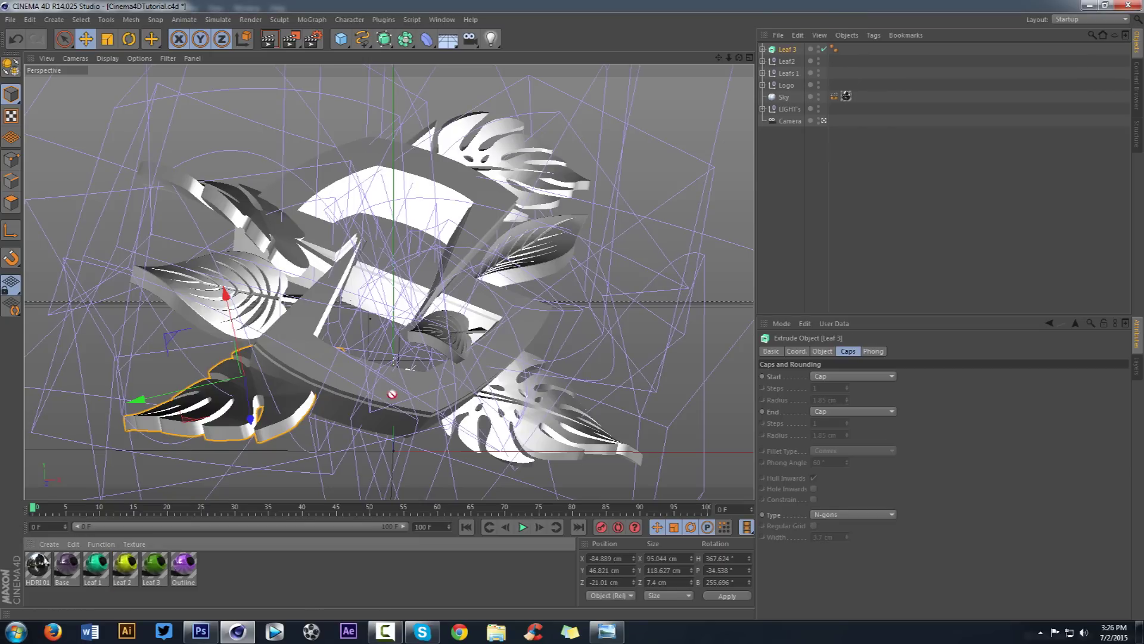
- Assign the Leaf 1, Leaf 2 and Leaf 3 materials to their matching leaf objects, using Cubic projection with Seamless enabled
{"action": "left_click_drag", "start_coordinate": [785, 76], "coordinate": [788, 60]}
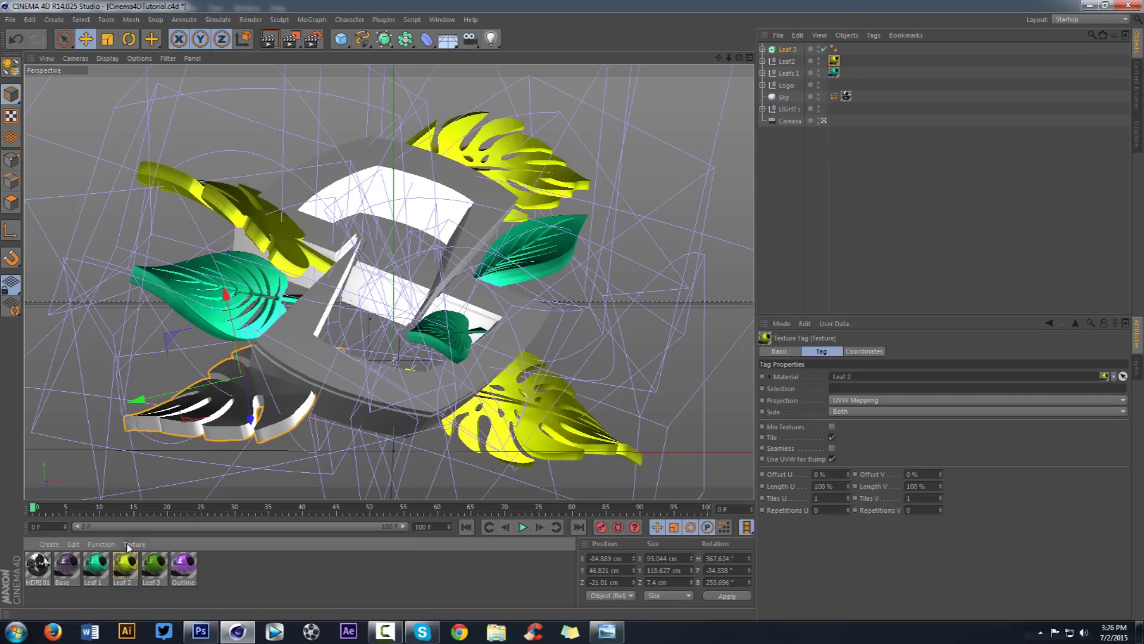
{"action": "left_click", "coordinate": [835, 72], "text": "shift"}
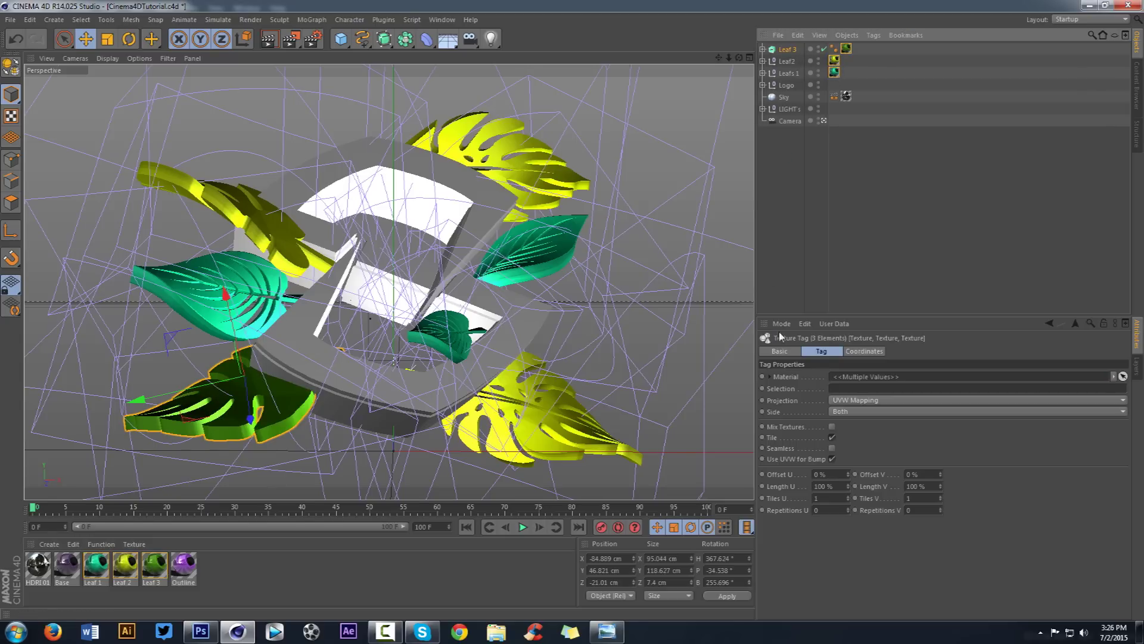
{"action": "left_click", "coordinate": [853, 400]}
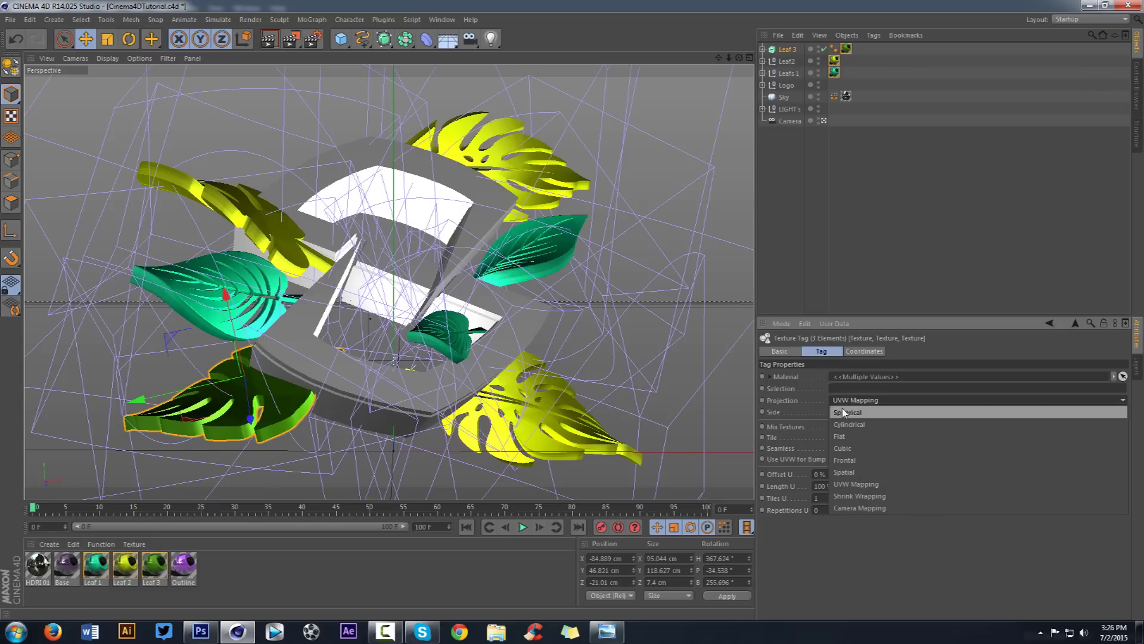
{"action": "left_click", "coordinate": [834, 449]}
{"action": "left_click", "coordinate": [831, 448]}
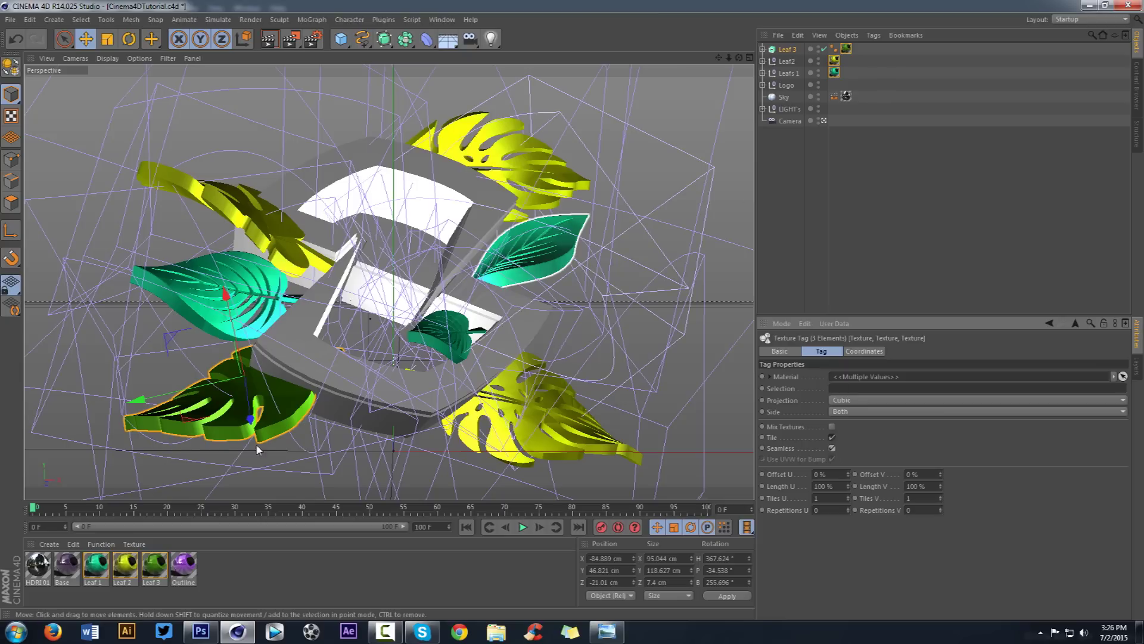
- Assign the Outline material to the logo's Extrude NURBS.1 and the Base material to its Extrude NURBS
{"action": "left_click", "coordinate": [189, 575]}
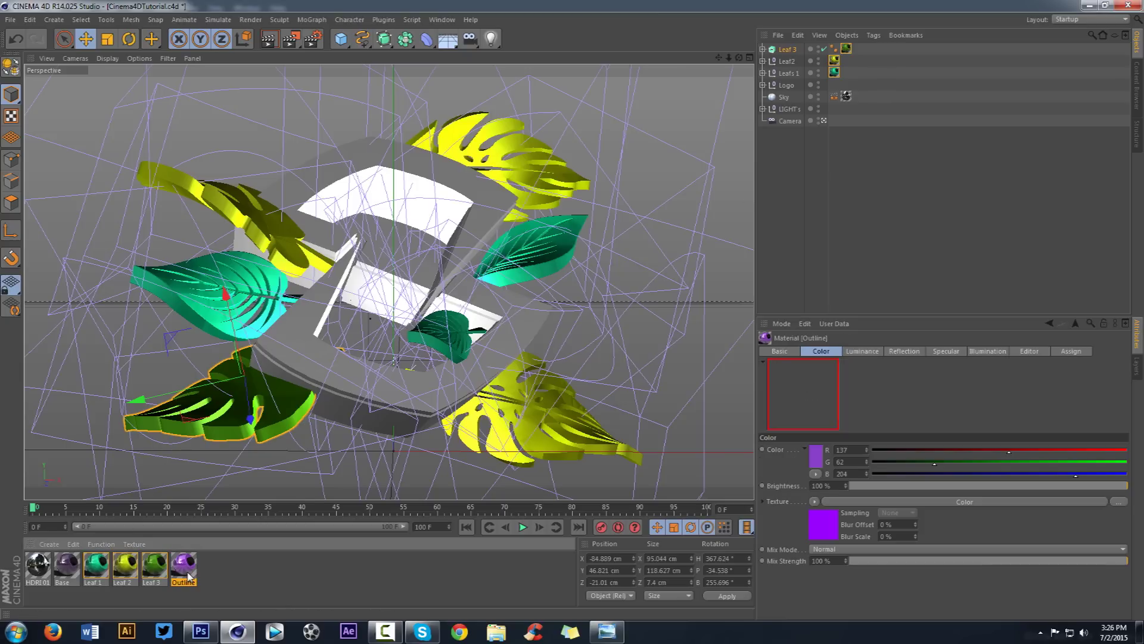
{"action": "left_click", "coordinate": [763, 84]}
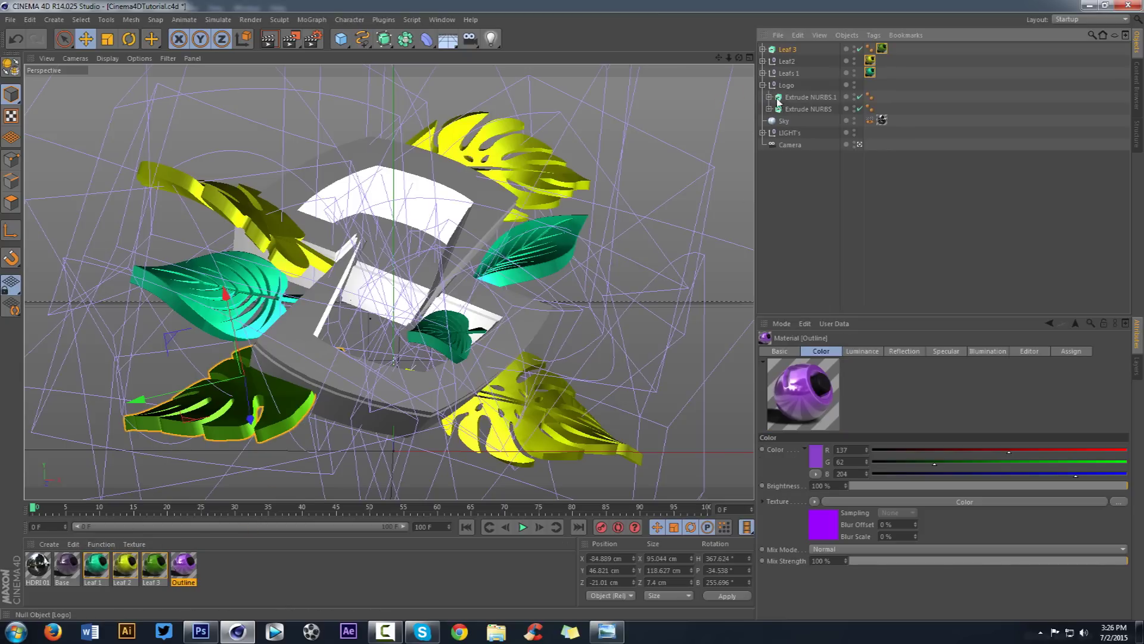
{"action": "left_click", "coordinate": [804, 97]}
{"action": "mouse_move", "coordinate": [805, 102]}
{"action": "left_mouse_down"}
{"action": "mouse_move", "coordinate": [808, 133]}
{"action": "mouse_move", "coordinate": [809, 98]}
{"action": "left_mouse_up"}
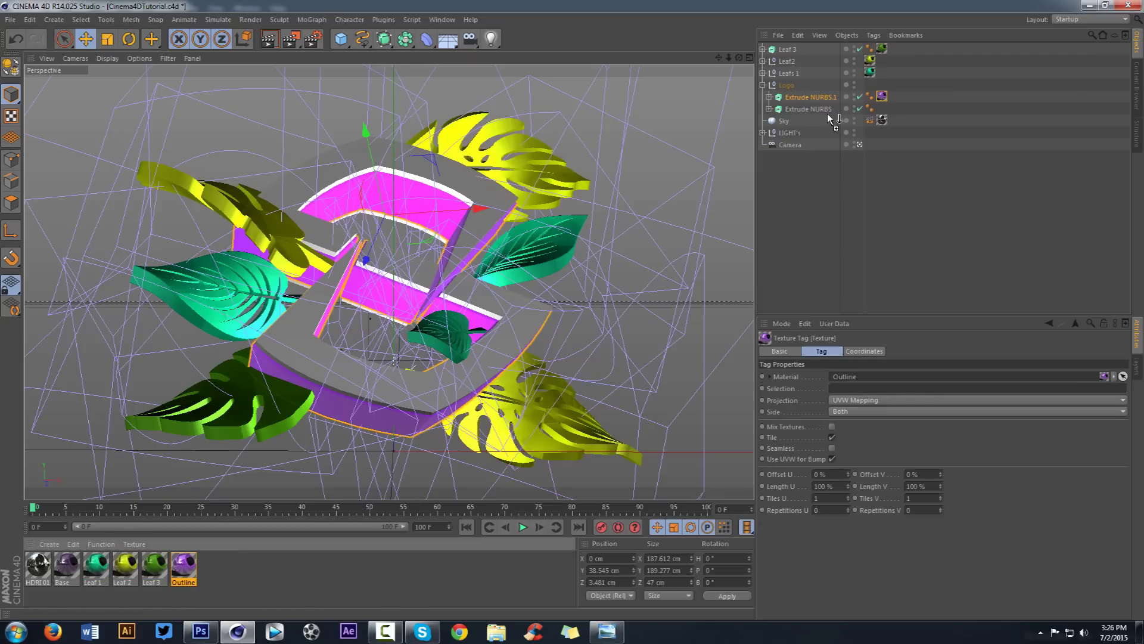
{"action": "left_click_drag", "start_coordinate": [832, 119], "coordinate": [817, 109]}
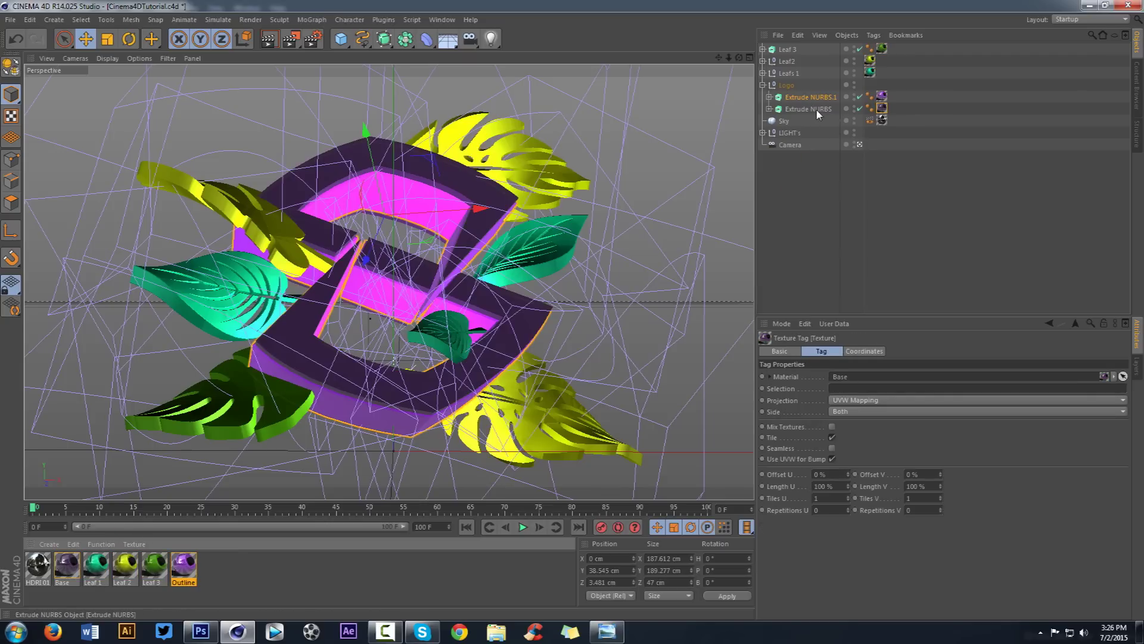
- Check the Base material's settings and set the texture projection of both logo extrusions to Cubic
{"action": "double_click", "coordinate": [66, 566]}
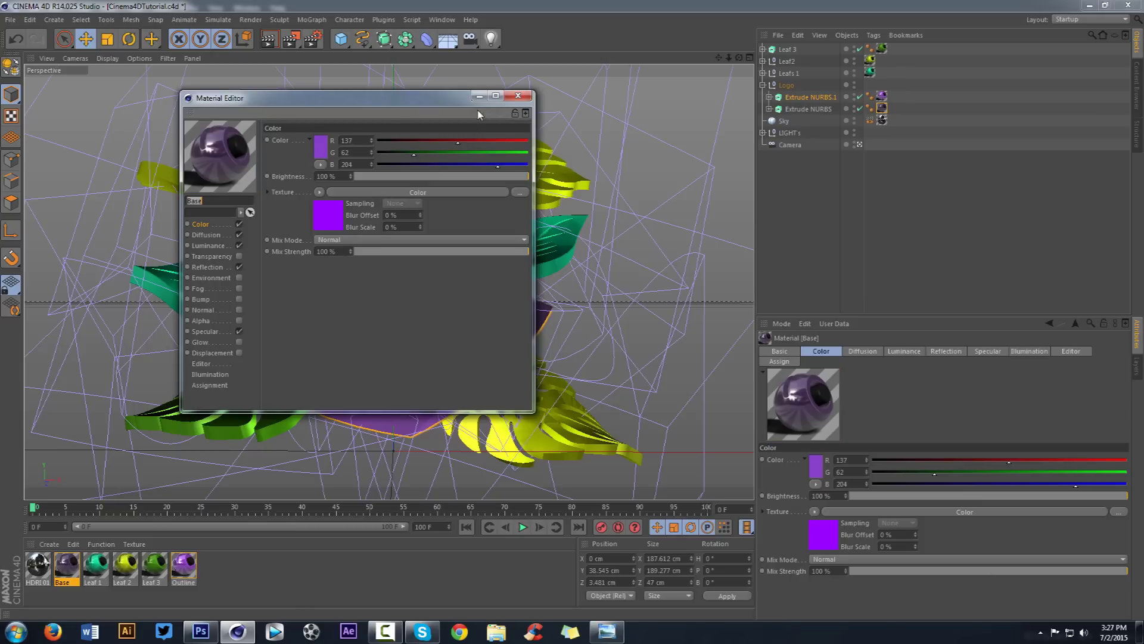
{"action": "left_click_drag", "start_coordinate": [477, 98], "coordinate": [706, 129]}
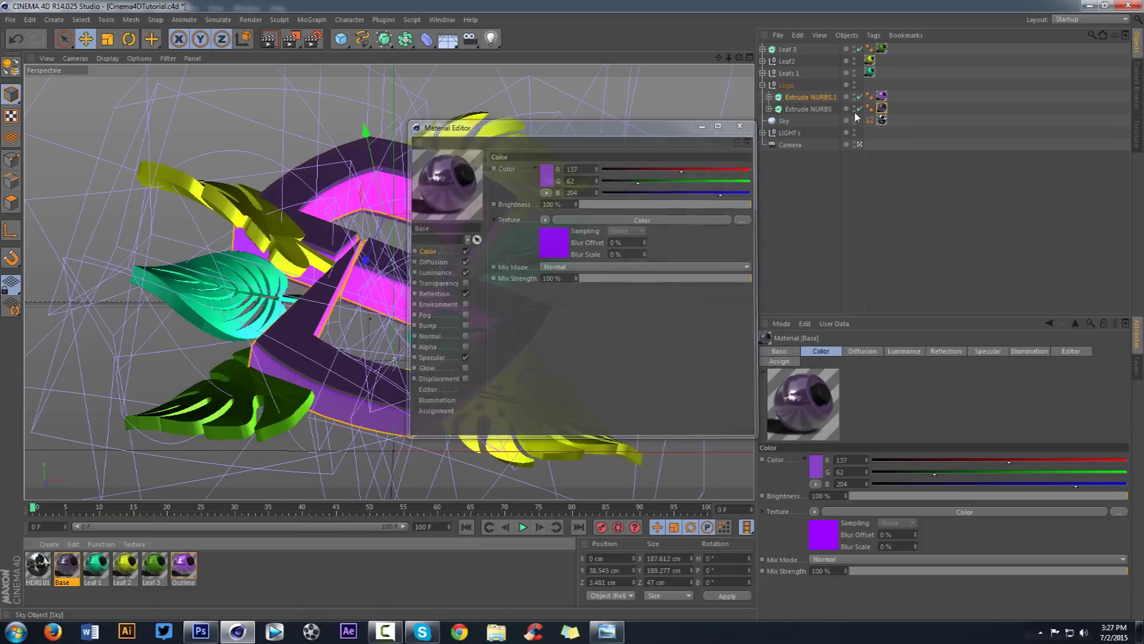
{"action": "left_click", "coordinate": [882, 96], "text": "shift"}
{"action": "left_click", "coordinate": [842, 407]}
{"action": "left_click", "coordinate": [836, 448]}
{"action": "left_click", "coordinate": [843, 228]}
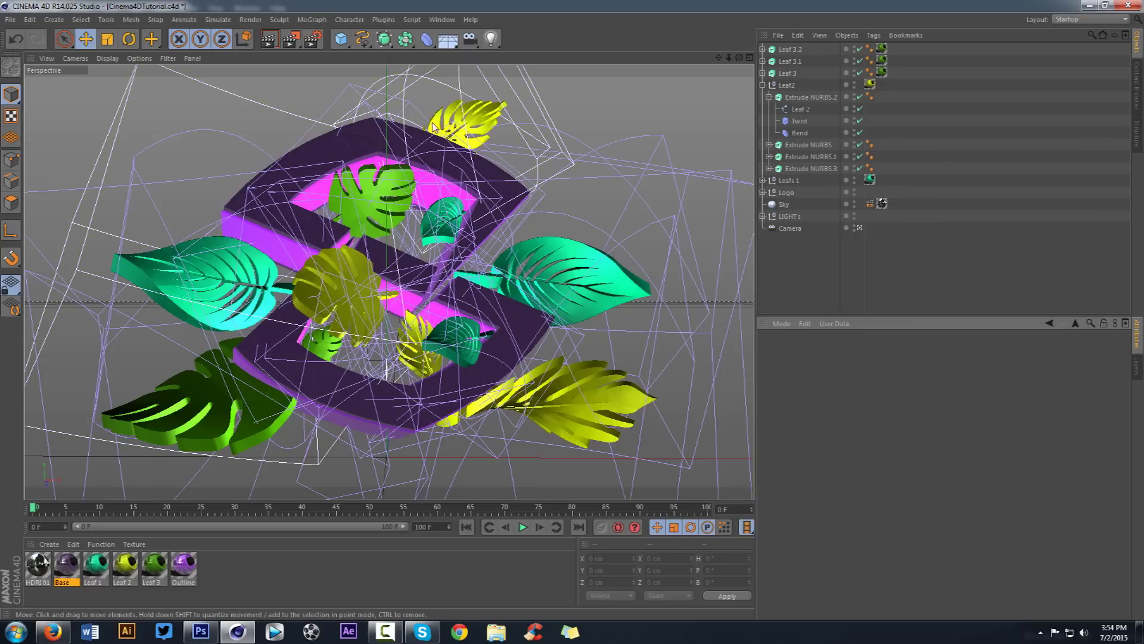
- Open the finished SesoSummer.png render in the Picture Viewer and examine the leaves and logo up close and as a whole
{"action": "left_click", "coordinate": [444, 20]}
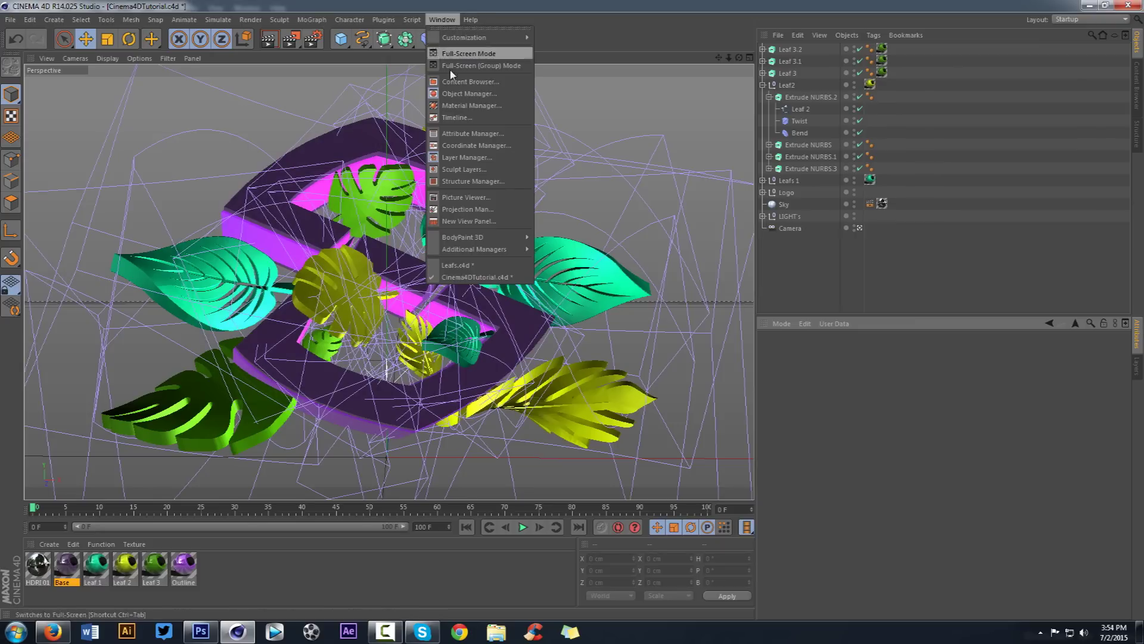
{"action": "left_click", "coordinate": [468, 197]}
{"action": "left_click_drag", "start_coordinate": [551, 412], "coordinate": [537, 410]}
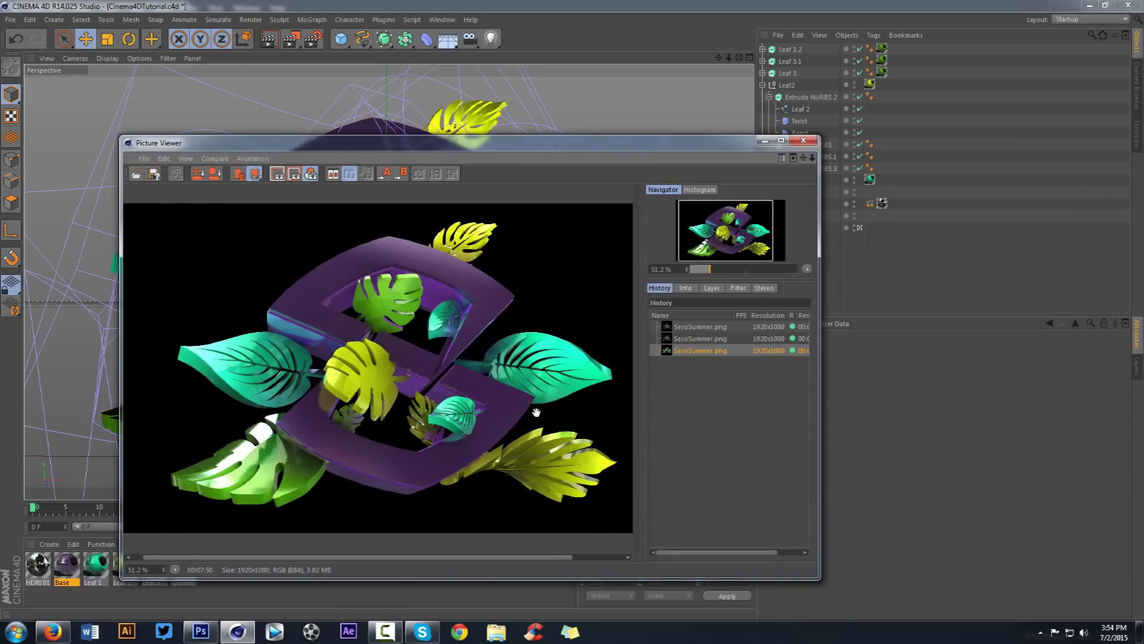
{"action": "scroll", "coordinate": [375, 324], "scroll_direction": "up", "scroll_amount": 9}
{"action": "scroll", "coordinate": [382, 311], "scroll_direction": "down", "scroll_amount": 3}
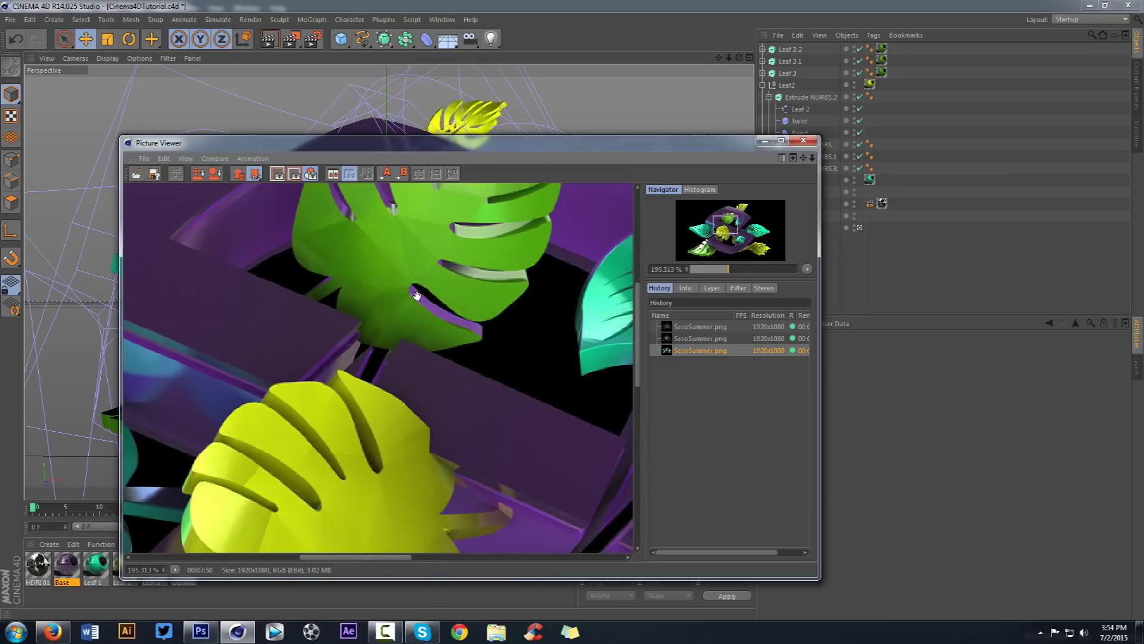
{"action": "left_click_drag", "start_coordinate": [416, 296], "coordinate": [419, 371]}
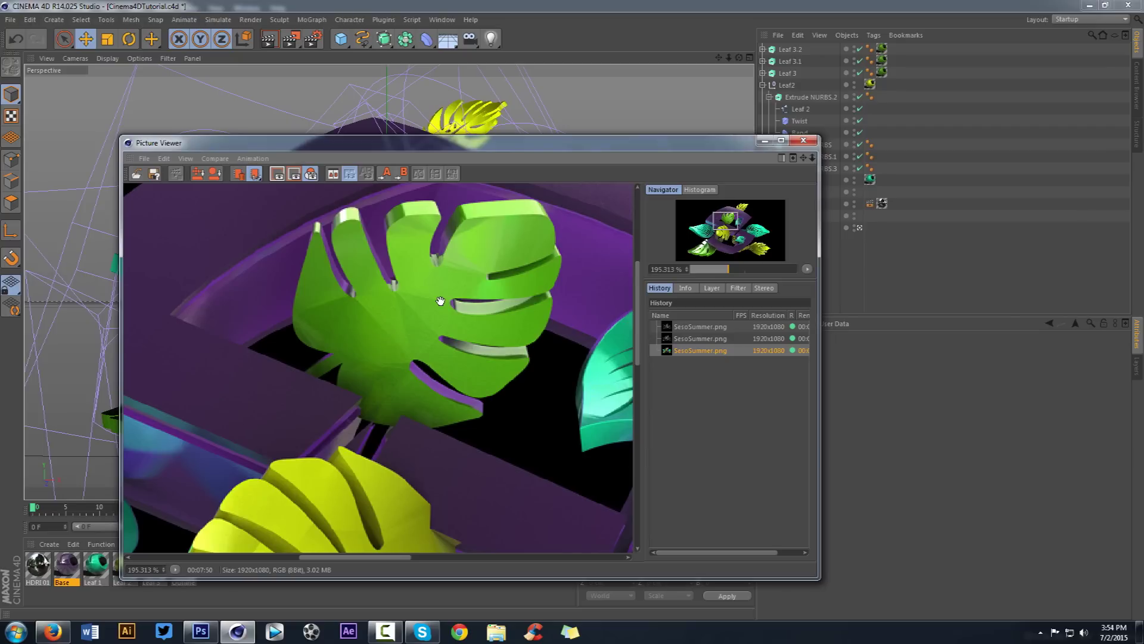
{"action": "scroll", "coordinate": [440, 300], "scroll_direction": "down", "scroll_amount": 2}
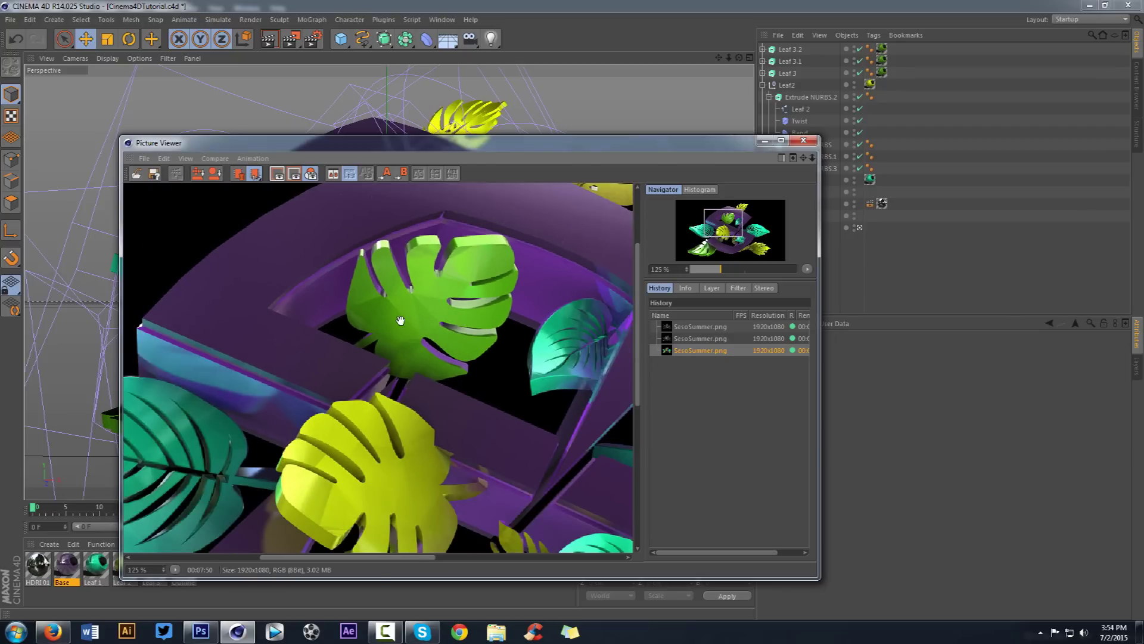
{"action": "scroll", "coordinate": [399, 319], "scroll_direction": "down", "scroll_amount": 4}
{"action": "scroll", "coordinate": [381, 313], "scroll_direction": "up", "scroll_amount": 3}
{"action": "scroll", "coordinate": [381, 314], "scroll_direction": "up", "scroll_amount": 1}
{"action": "scroll", "coordinate": [427, 325], "scroll_direction": "down", "scroll_amount": 4}
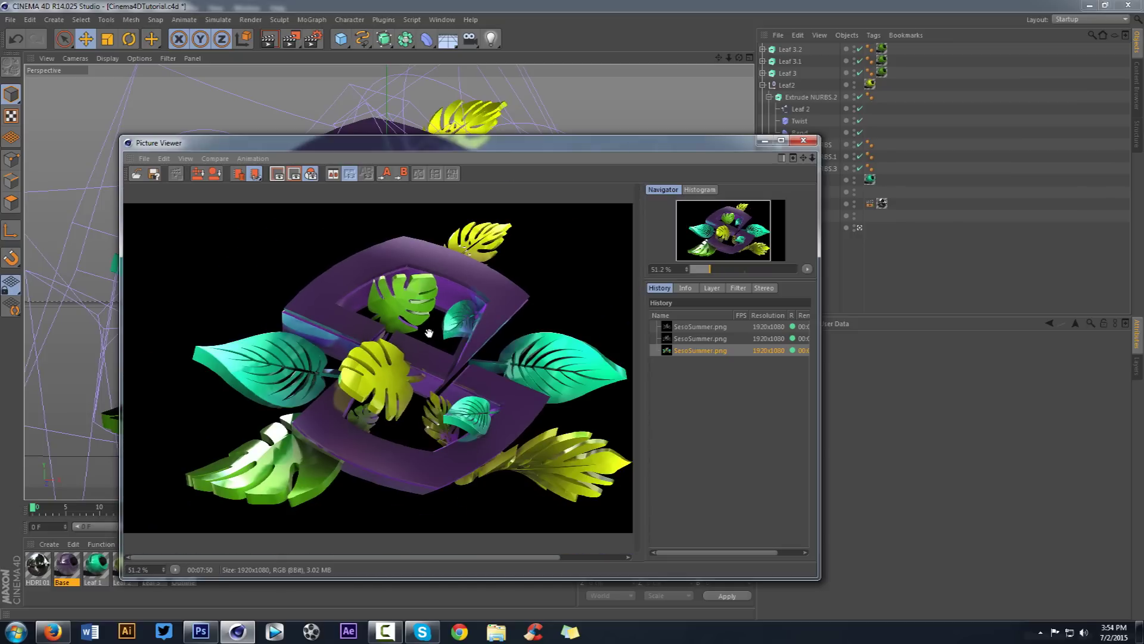
{"action": "scroll", "coordinate": [393, 412], "scroll_direction": "up", "scroll_amount": 1}
{"action": "scroll", "coordinate": [451, 348], "scroll_direction": "down", "scroll_amount": 1}
- View SummerTutorial.psd in Photoshop, and in Firefox browse the tropical vacation beach images and view the Maldives beach wallpaper page
{"action": "left_click", "coordinate": [217, 632]}
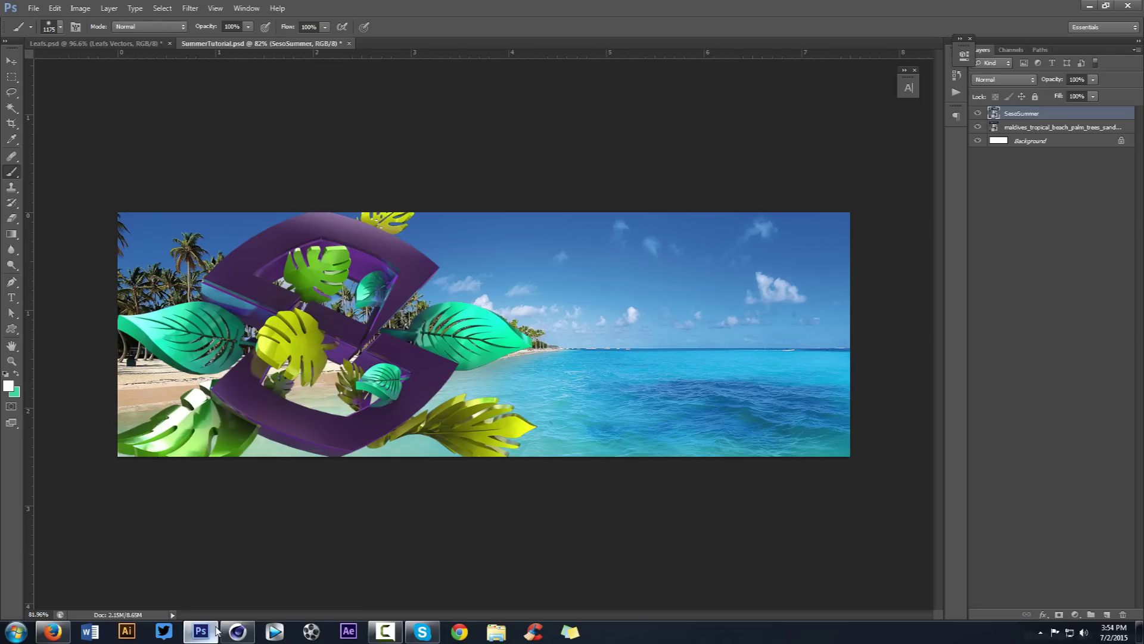
{"action": "left_click", "coordinate": [52, 631]}
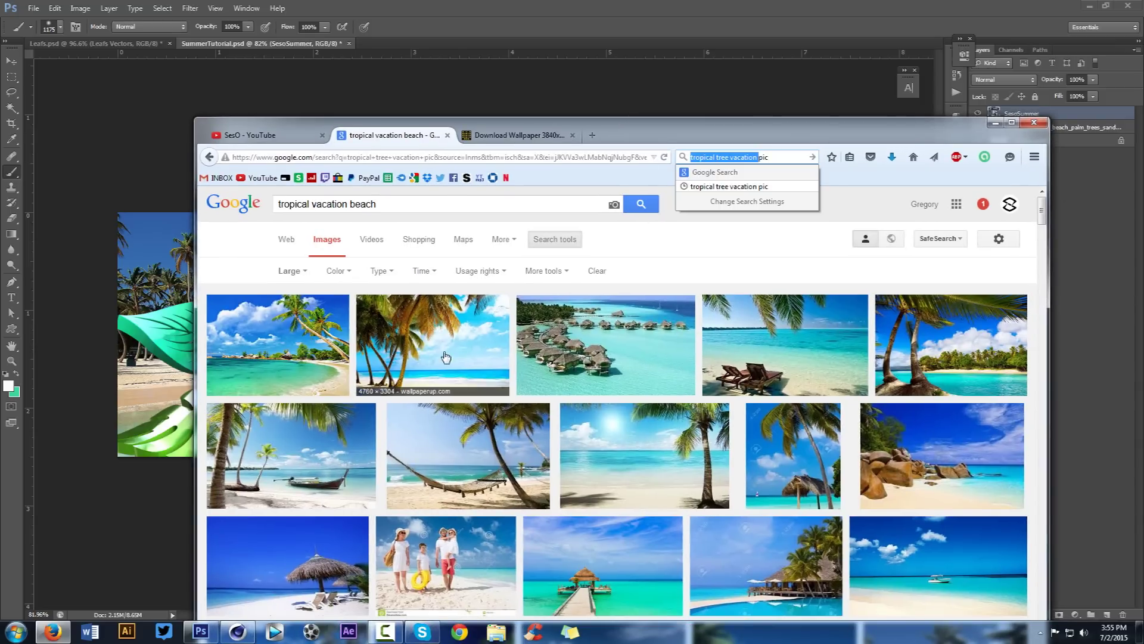
{"action": "scroll", "coordinate": [594, 319], "scroll_direction": "down", "scroll_amount": 6}
{"action": "scroll", "coordinate": [584, 322], "scroll_direction": "up", "scroll_amount": 3}
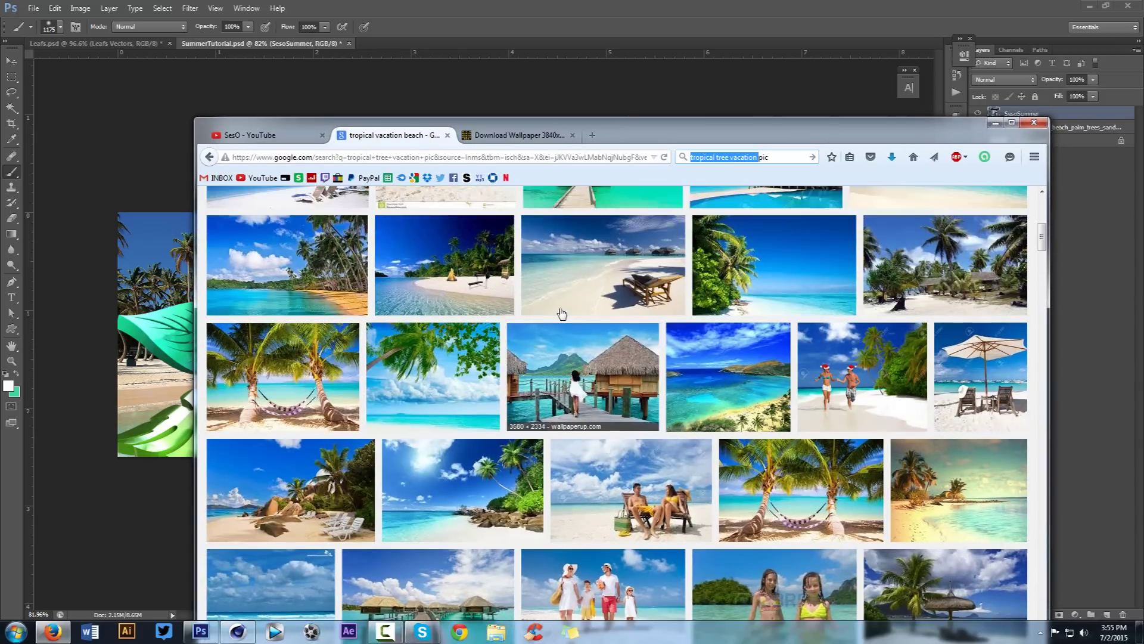
{"action": "key", "text": "ctrl+Tab"}
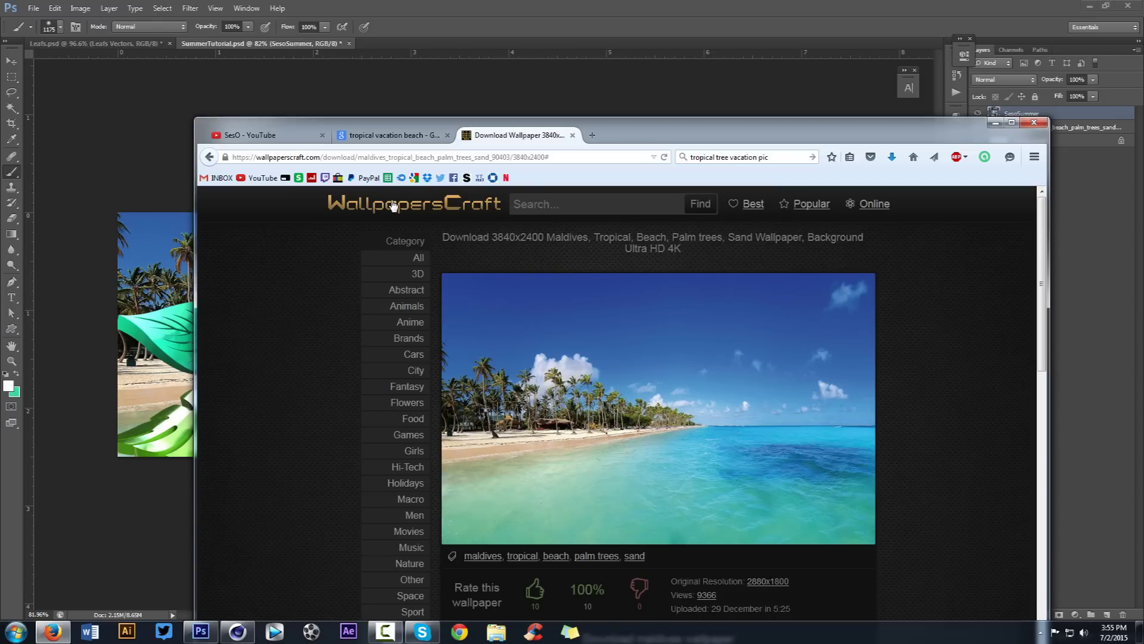
- Return to SummerTutorial.psd in Photoshop, duplicate the Maldives beach layer and rasterize the copy
{"action": "left_click", "coordinate": [404, 142]}
{"action": "left_click_drag", "start_coordinate": [682, 138], "coordinate": [1143, 24]}
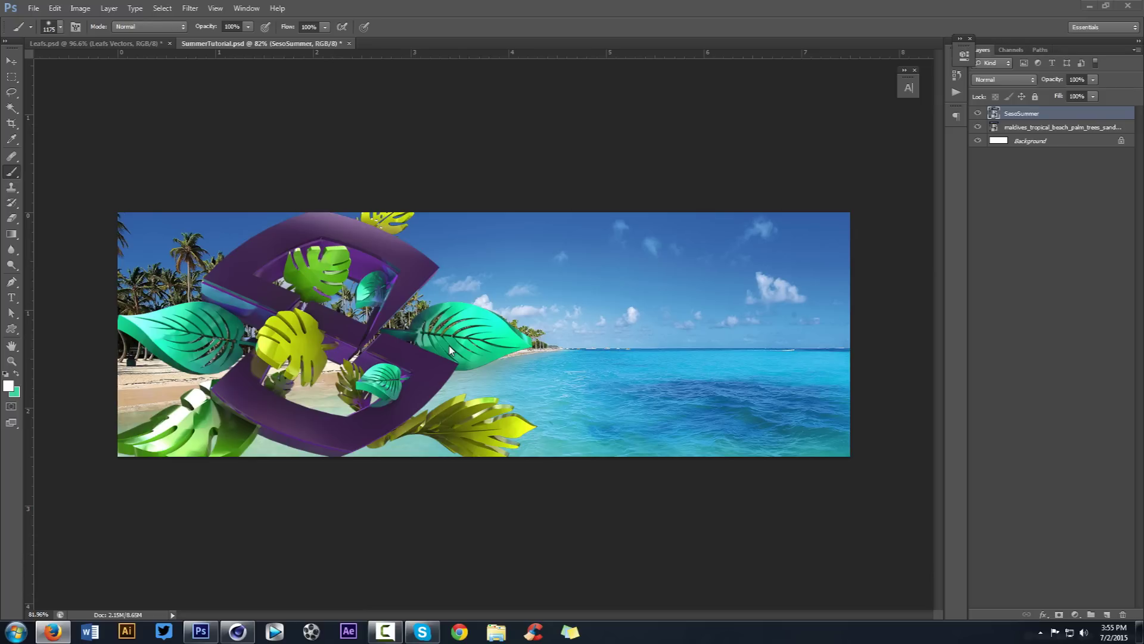
{"action": "left_click", "coordinate": [1034, 130]}
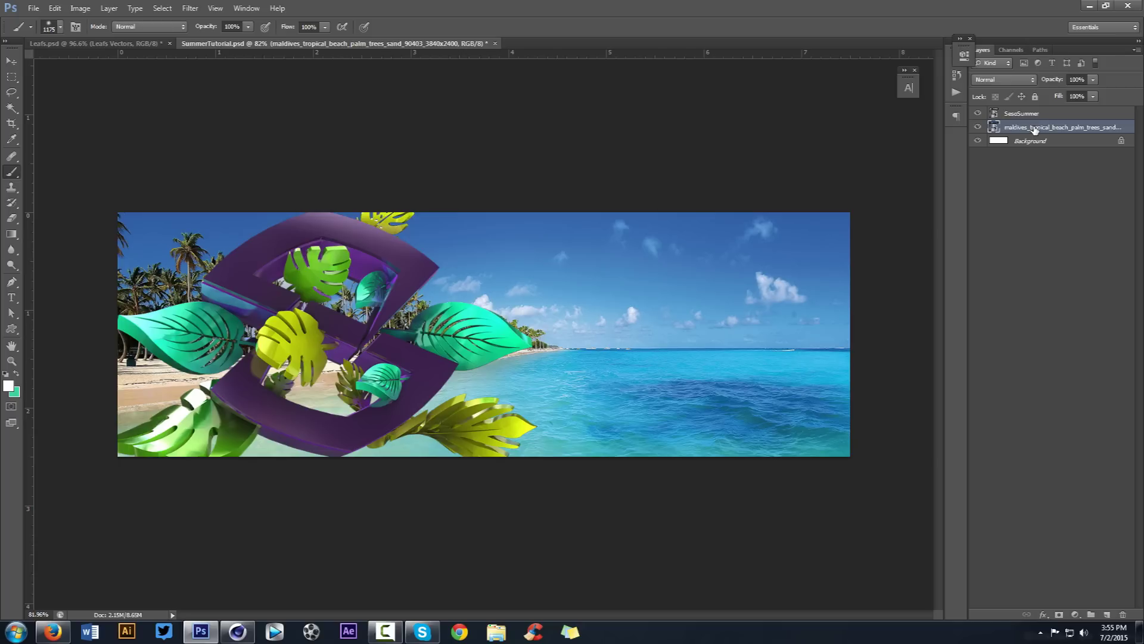
{"action": "key", "text": "ctrl+j"}
{"action": "right_click", "coordinate": [1035, 128]}
{"action": "left_click", "coordinate": [1069, 255]}
- Apply the Topaz DeNoise 5 filter to the beach layer copy with the JPEG - light preset
{"action": "left_click", "coordinate": [190, 8]}
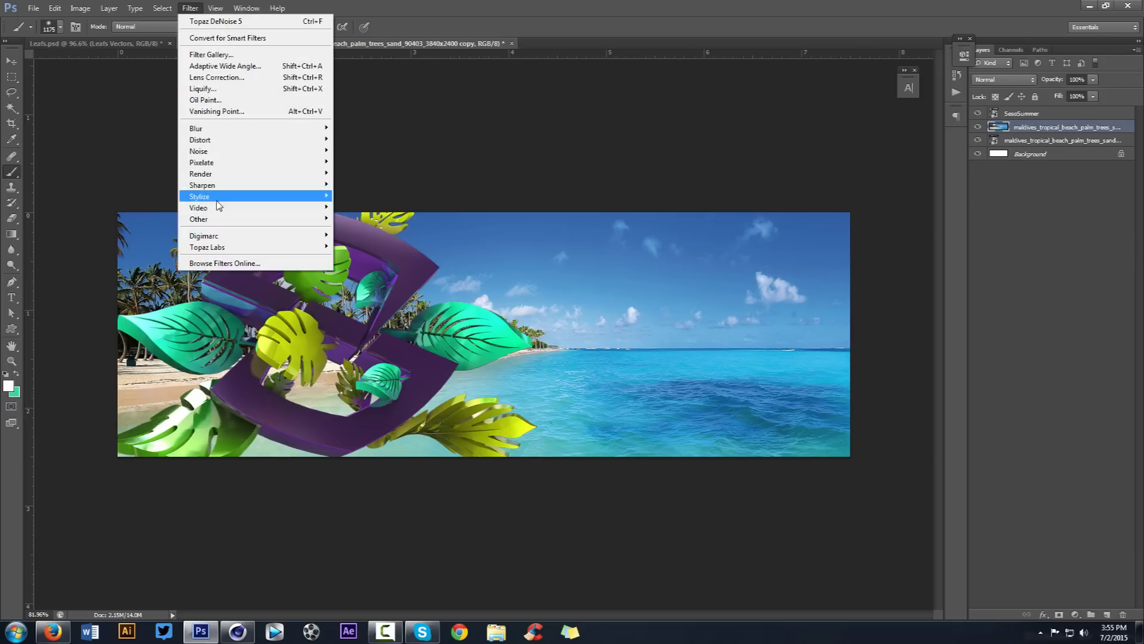
{"action": "mouse_move", "coordinate": [211, 253]}
{"action": "left_click", "coordinate": [380, 258]}
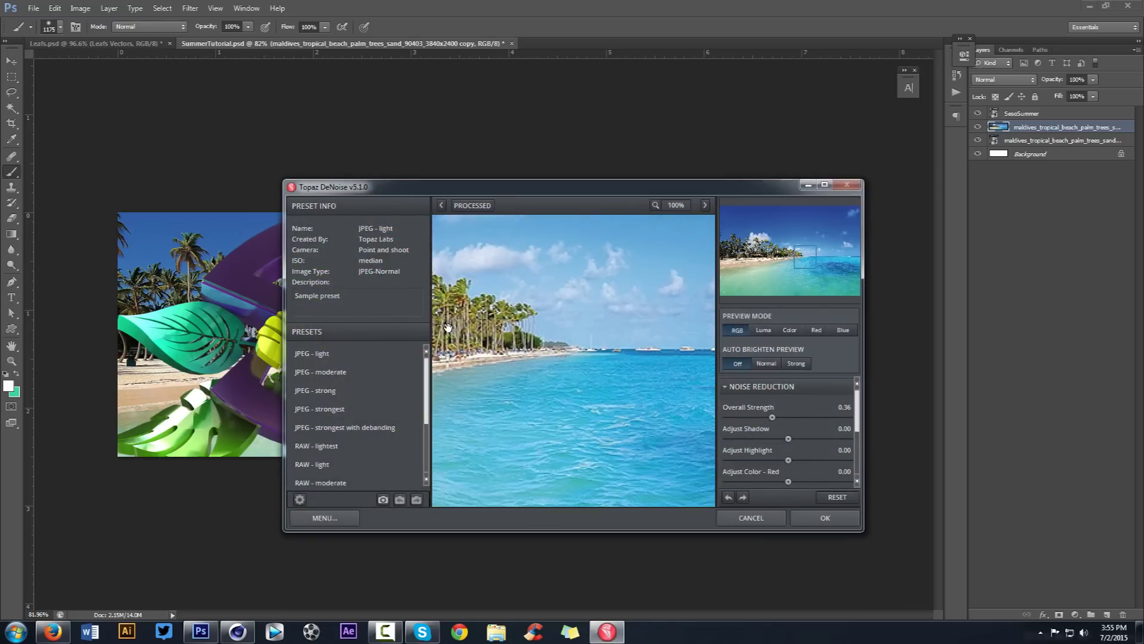
{"action": "mouse_move", "coordinate": [640, 413]}
{"action": "left_mouse_down"}
{"action": "mouse_move", "coordinate": [528, 310]}
{"action": "mouse_move", "coordinate": [592, 322]}
{"action": "mouse_move", "coordinate": [620, 416]}
{"action": "left_mouse_up"}
{"action": "left_click", "coordinate": [809, 516]}
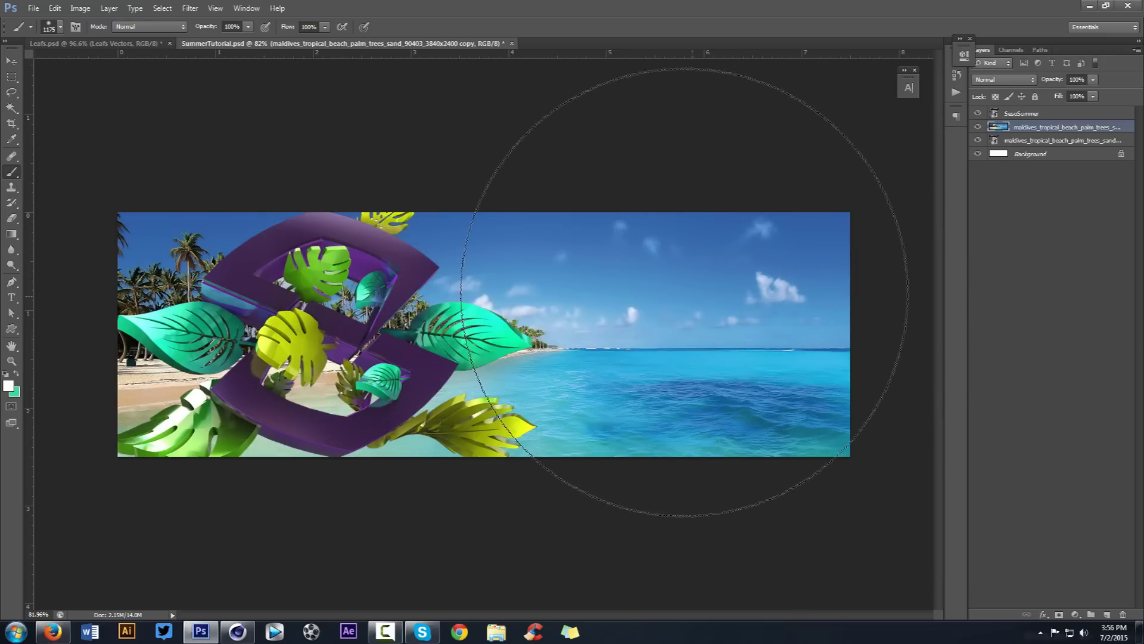
- Compare the beach photo with and without noise reduction by toggling the copied layer's visibility
{"action": "left_click", "coordinate": [977, 129]}
{"action": "left_click", "coordinate": [976, 129]}
{"action": "left_click", "coordinate": [976, 129]}
{"action": "left_click", "coordinate": [977, 128]}
{"action": "left_click", "coordinate": [976, 129]}
{"action": "left_click", "coordinate": [977, 129]}
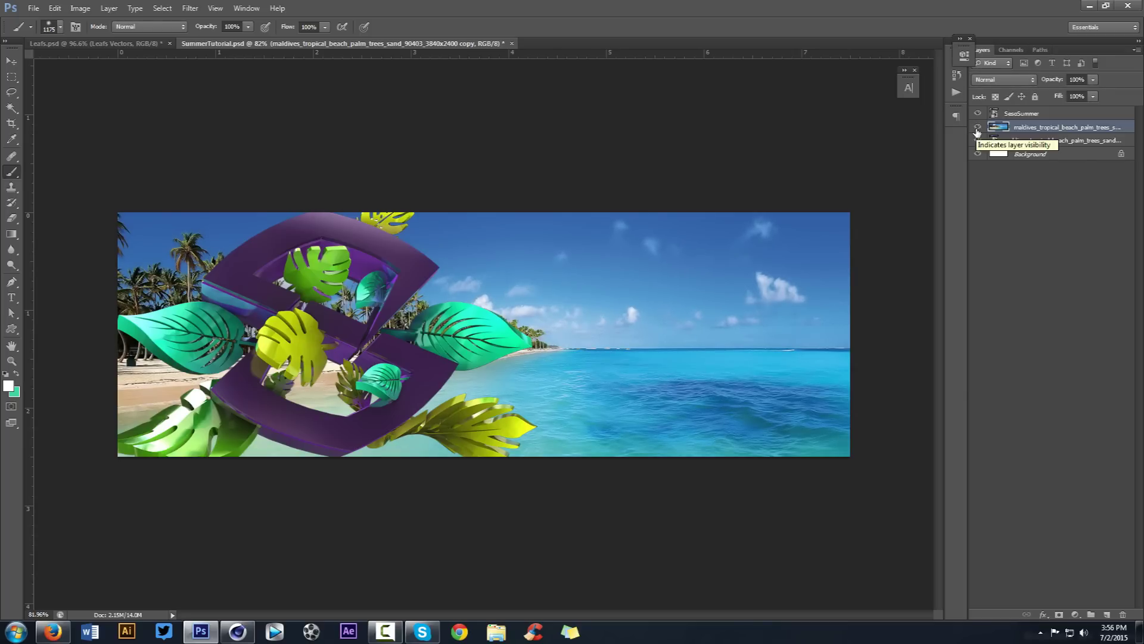
{"action": "key", "text": "v"}
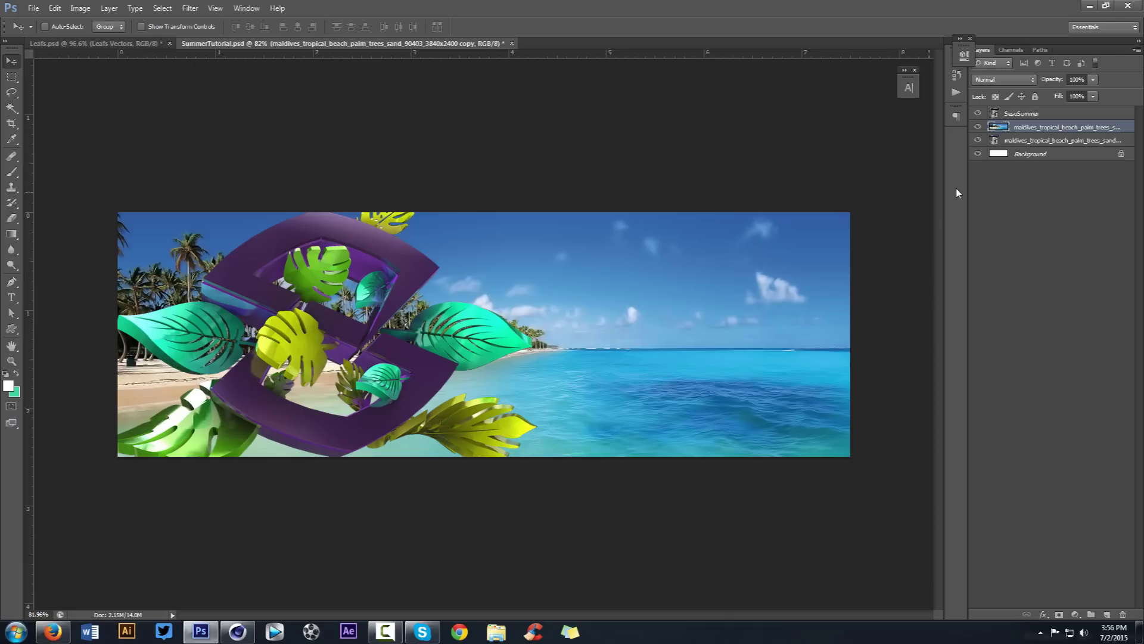
- Add a Gradient Overlay to the SesoSummer layer with Soft Light blending and 50% opacity
{"action": "double_click", "coordinate": [1067, 113]}
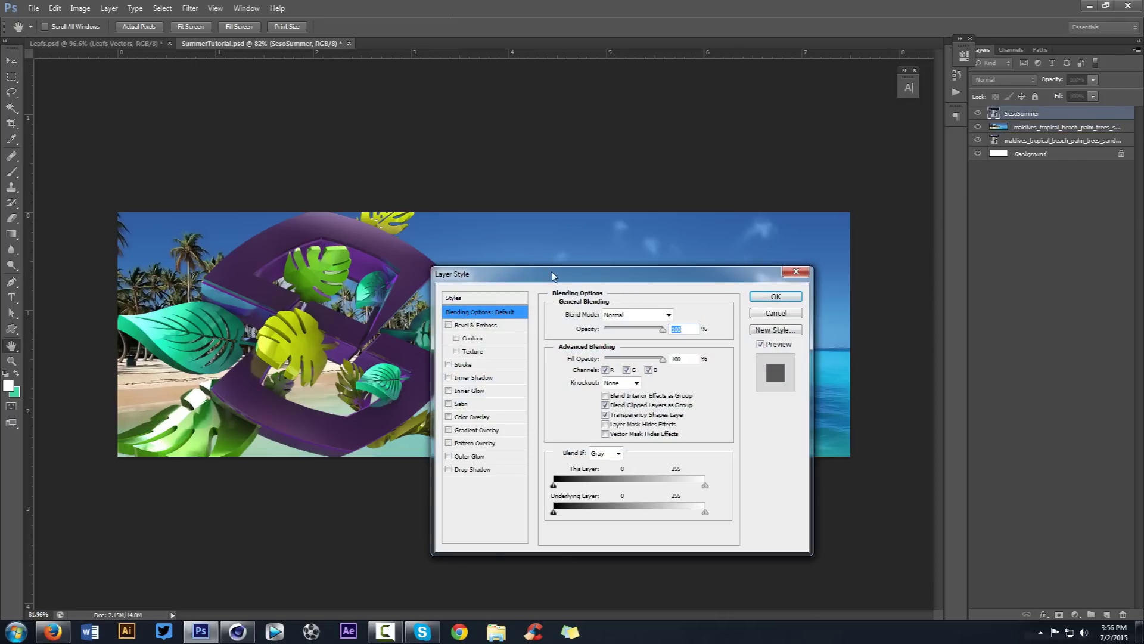
{"action": "left_click_drag", "start_coordinate": [555, 275], "coordinate": [732, 162]}
{"action": "left_click", "coordinate": [656, 303]}
{"action": "left_click", "coordinate": [626, 304]}
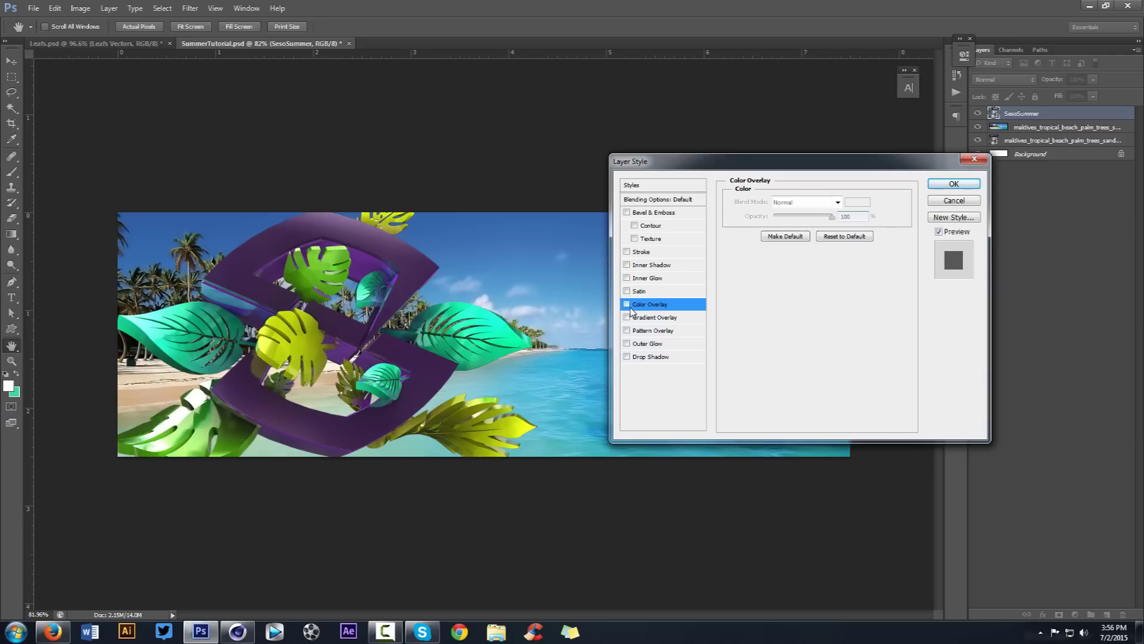
{"action": "left_click", "coordinate": [655, 317]}
{"action": "left_click", "coordinate": [805, 203]}
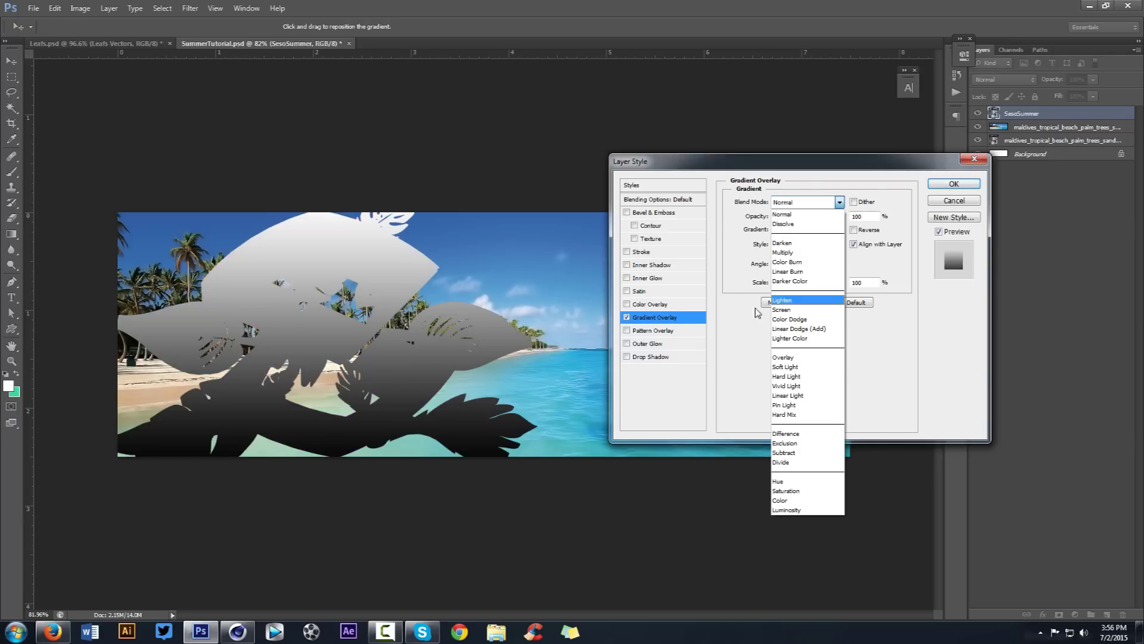
{"action": "left_click", "coordinate": [786, 367]}
{"action": "left_click_drag", "start_coordinate": [866, 216], "coordinate": [745, 221]}
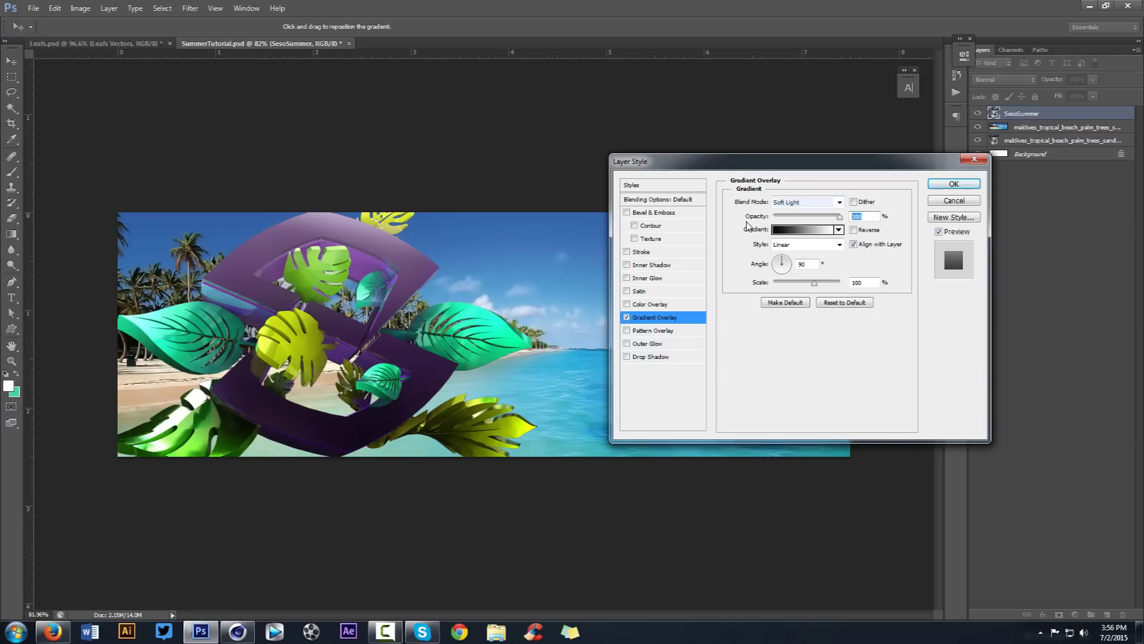
{"action": "type", "text": "50"}
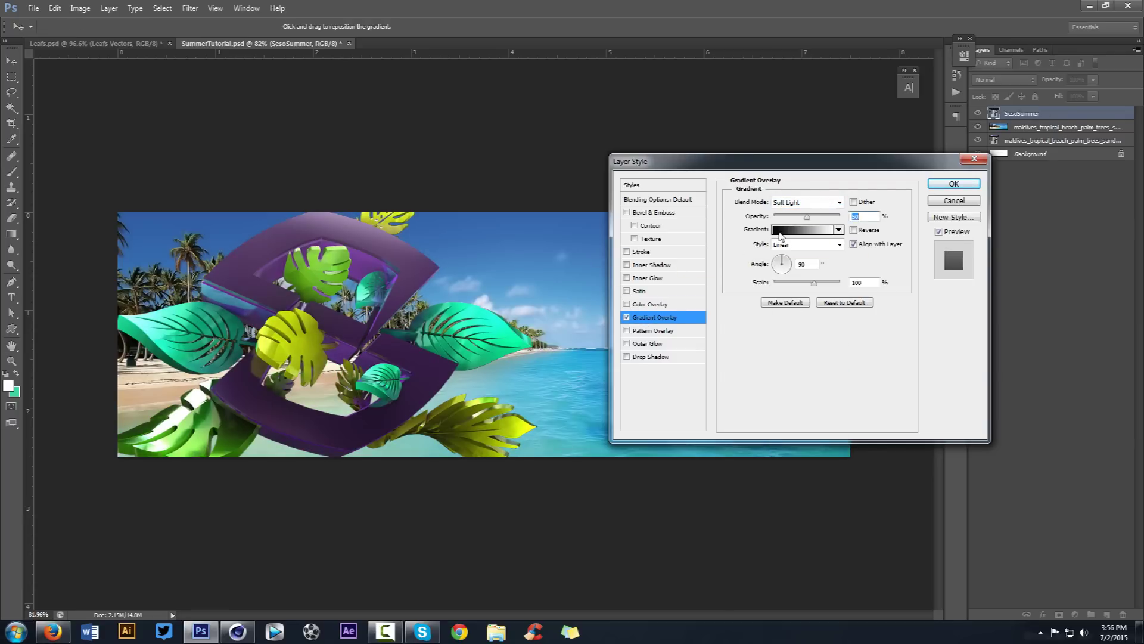
- Change the black stop of the SesoSummer layer's overlay gradient to a medium gray
{"action": "left_click", "coordinate": [805, 229]}
{"action": "double_click", "coordinate": [757, 373]}
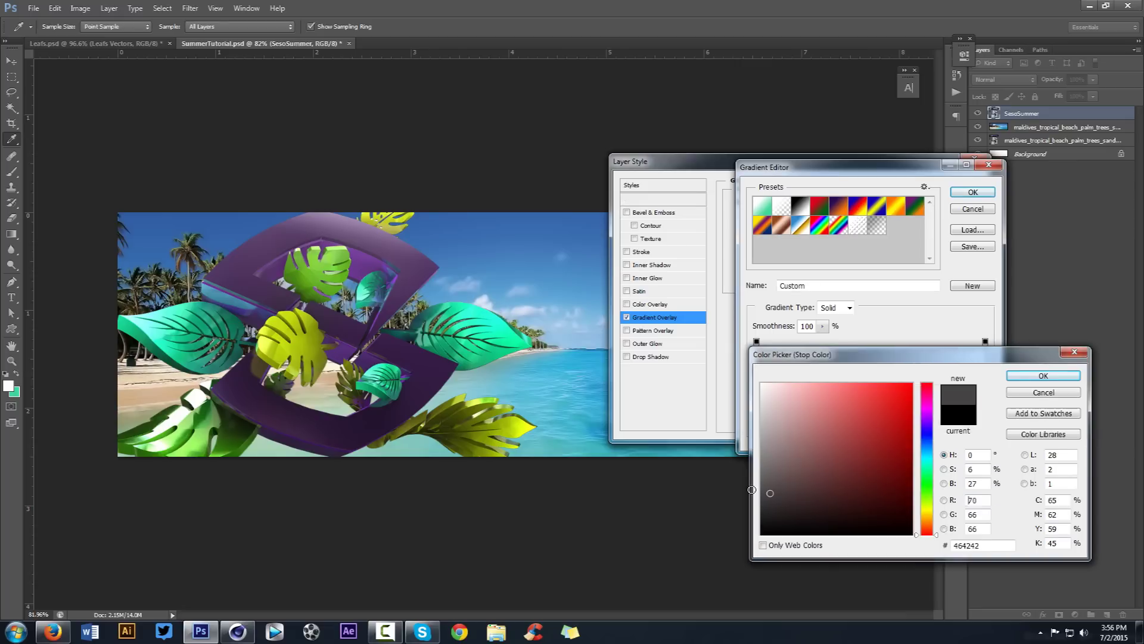
{"action": "left_click", "coordinate": [762, 480]}
{"action": "left_click", "coordinate": [1034, 377]}
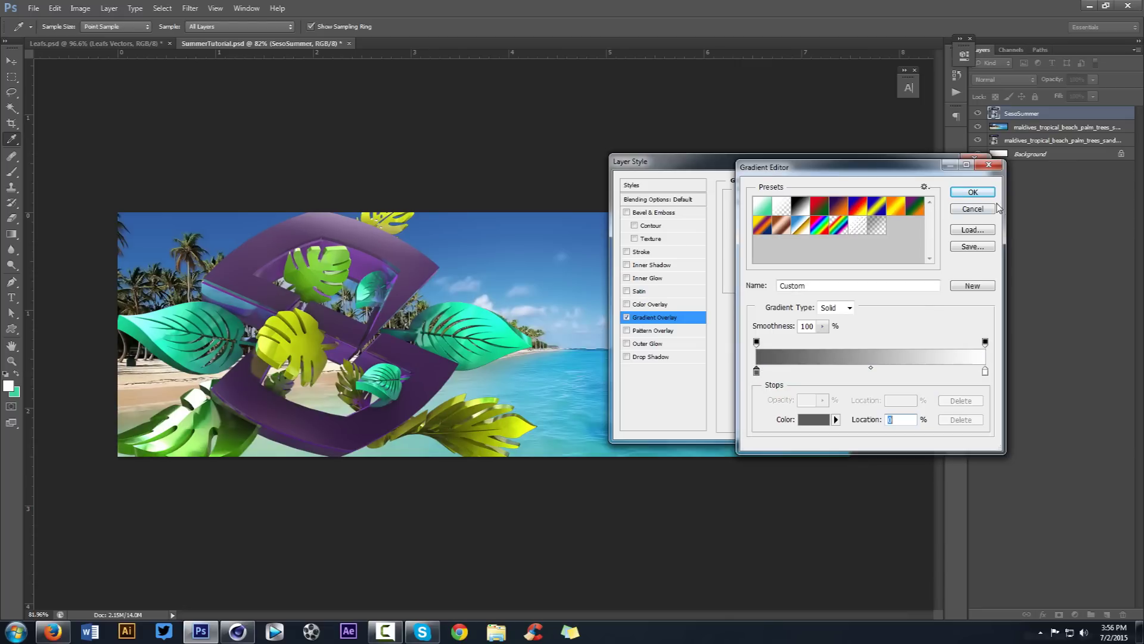
{"action": "left_click", "coordinate": [986, 193]}
- Add a Drop Shadow to the SesoSummer layer with 0 px distance, 81 px size and 25% opacity, and apply the layer style
{"action": "left_click", "coordinate": [653, 357]}
{"action": "left_click_drag", "start_coordinate": [777, 253], "coordinate": [796, 284]}
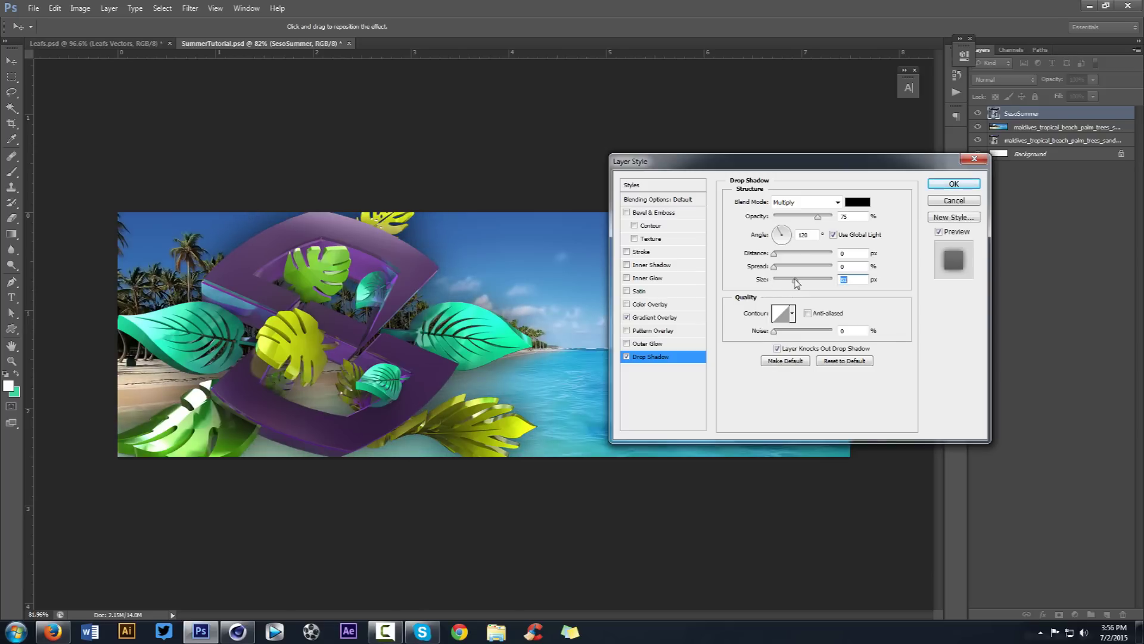
{"action": "left_click_drag", "start_coordinate": [818, 215], "coordinate": [787, 219]}
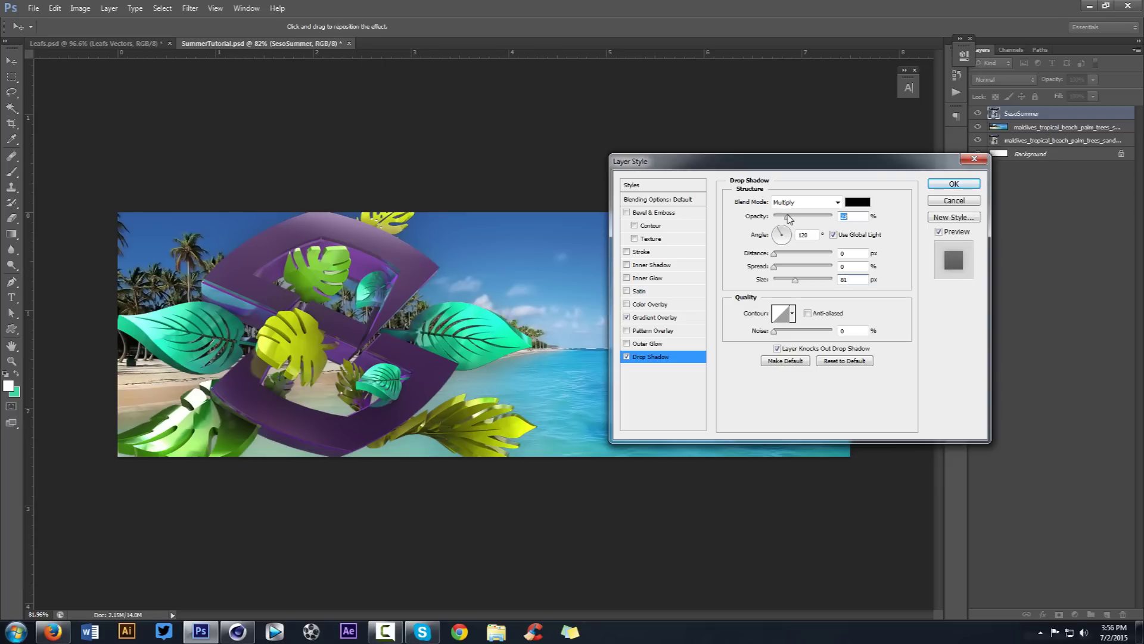
{"action": "type", "text": "25"}
{"action": "left_click", "coordinate": [942, 185]}
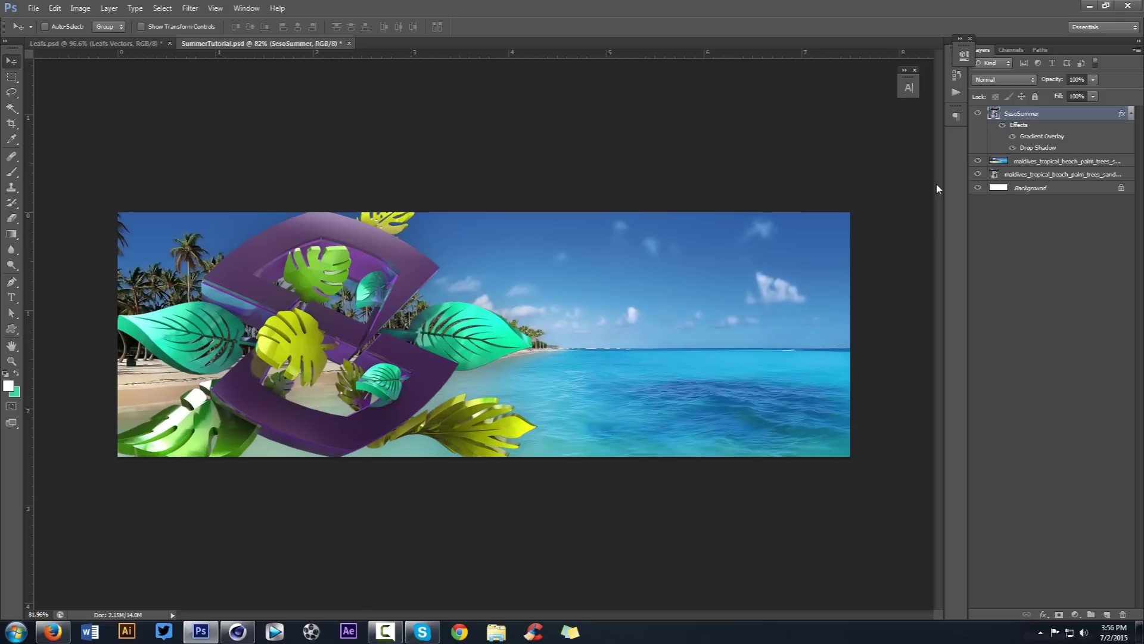
- Compare the logo with and without the SesoSummer layer effects, and collapse the effects list
{"action": "left_click", "coordinate": [1001, 126]}
{"action": "left_click", "coordinate": [1002, 126]}
{"action": "left_click", "coordinate": [1001, 127]}
{"action": "left_click", "coordinate": [1131, 113]}
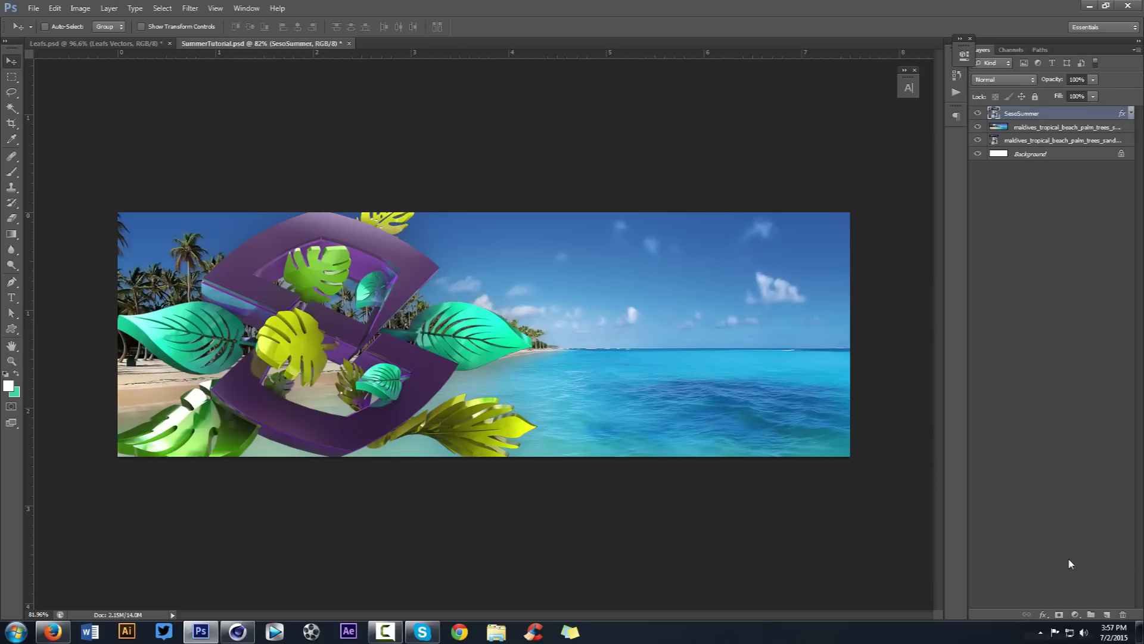
- Add a Curves adjustment layer above SesoSummer, lowering the Blue channel's highlight end to about the middle and raising its shadow end
{"action": "left_click", "coordinate": [1075, 615]}
{"action": "left_click", "coordinate": [1031, 426]}
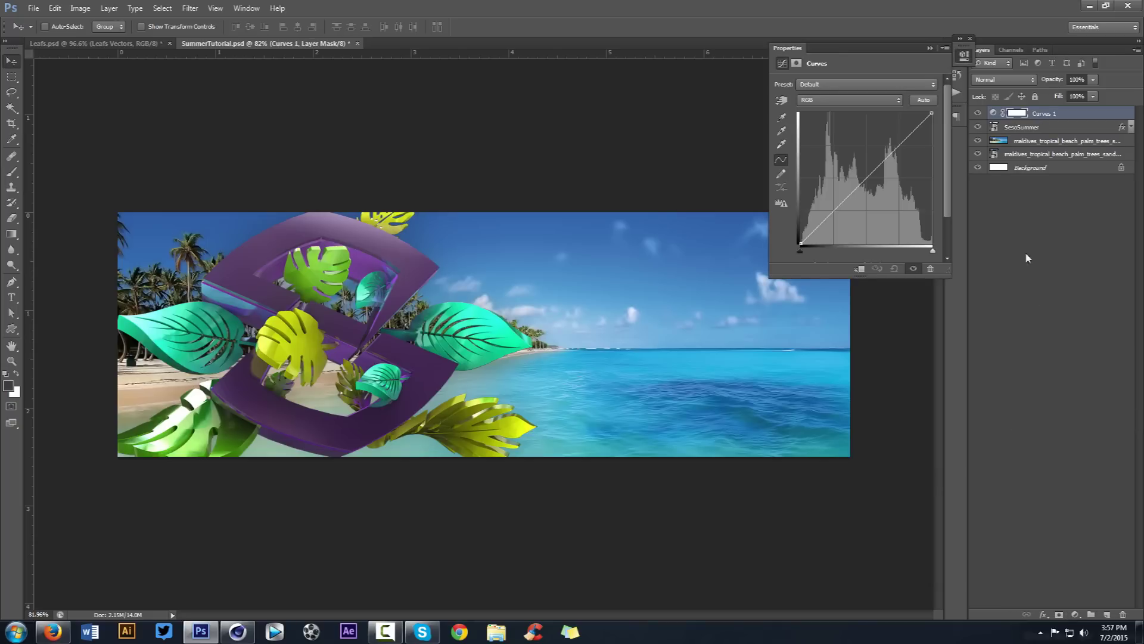
{"action": "left_click", "coordinate": [1075, 615]}
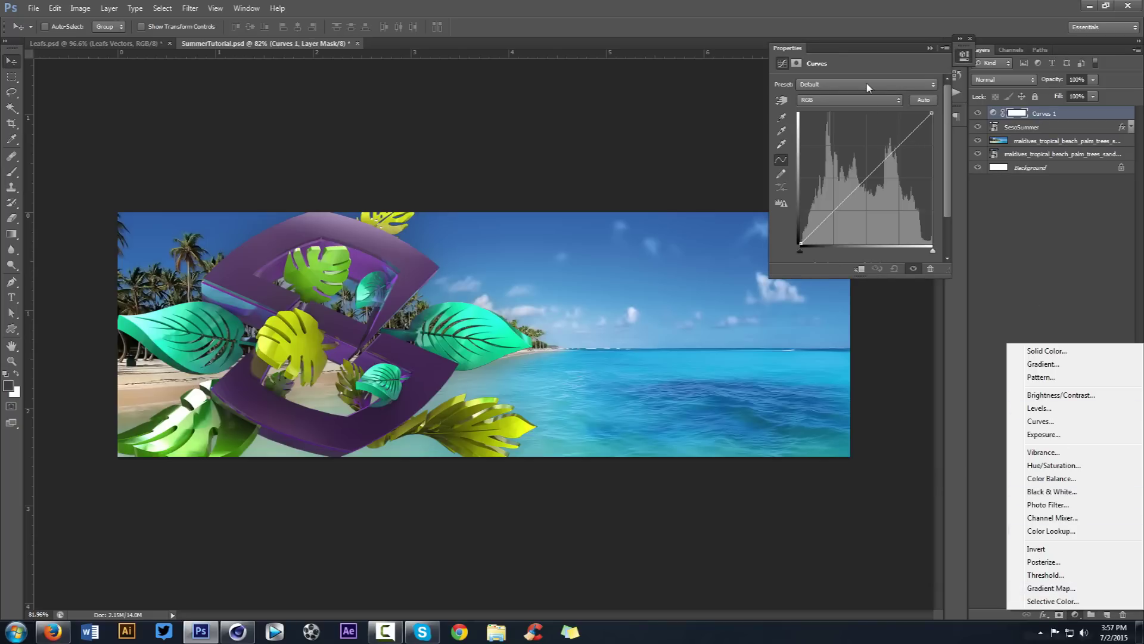
{"action": "left_click", "coordinate": [828, 98]}
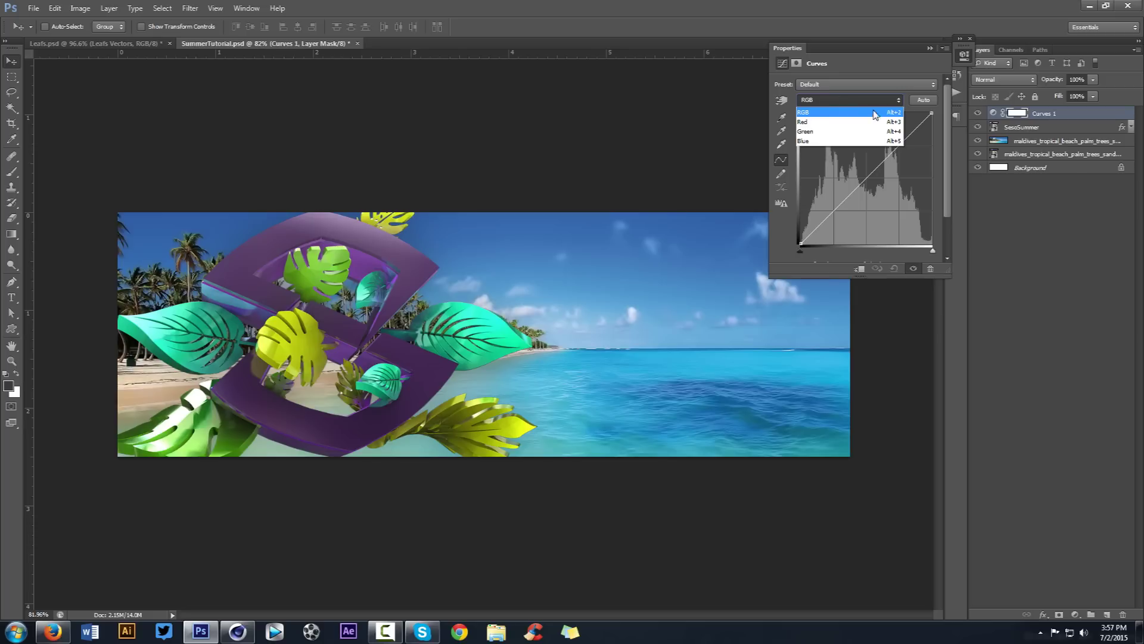
{"action": "left_click", "coordinate": [818, 141]}
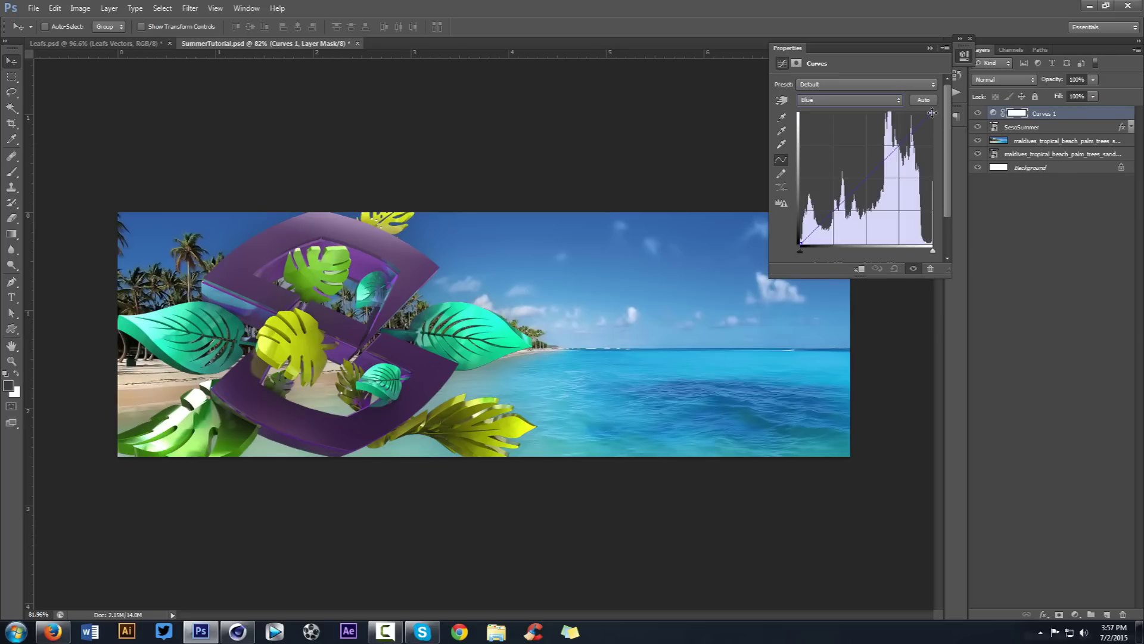
{"action": "left_click_drag", "start_coordinate": [932, 113], "coordinate": [934, 178]}
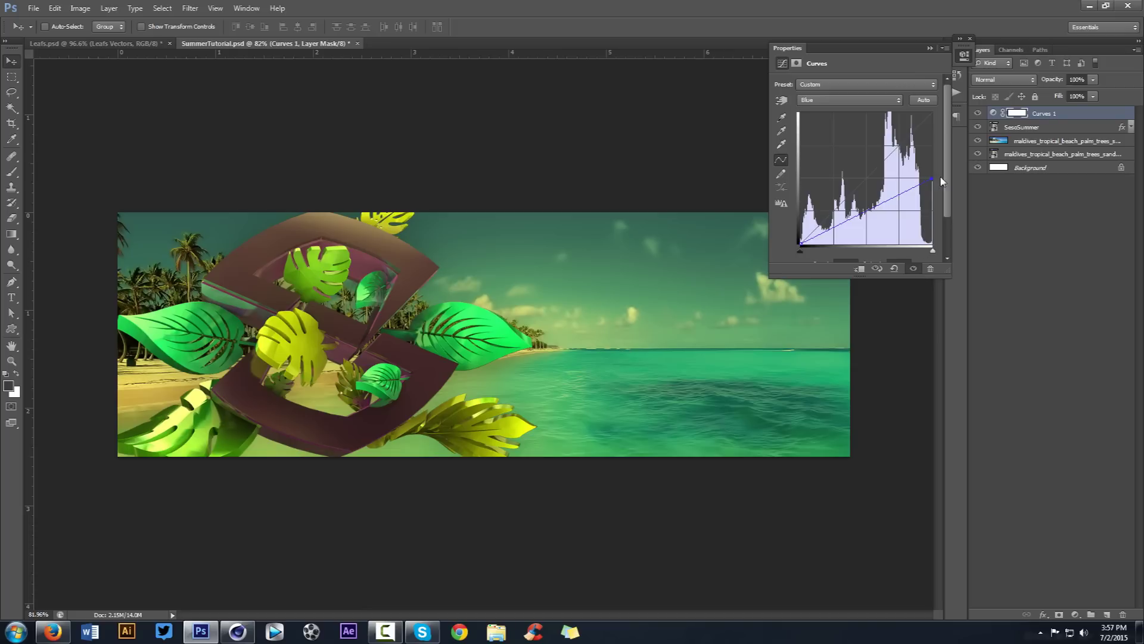
{"action": "left_click_drag", "start_coordinate": [800, 243], "coordinate": [788, 195]}
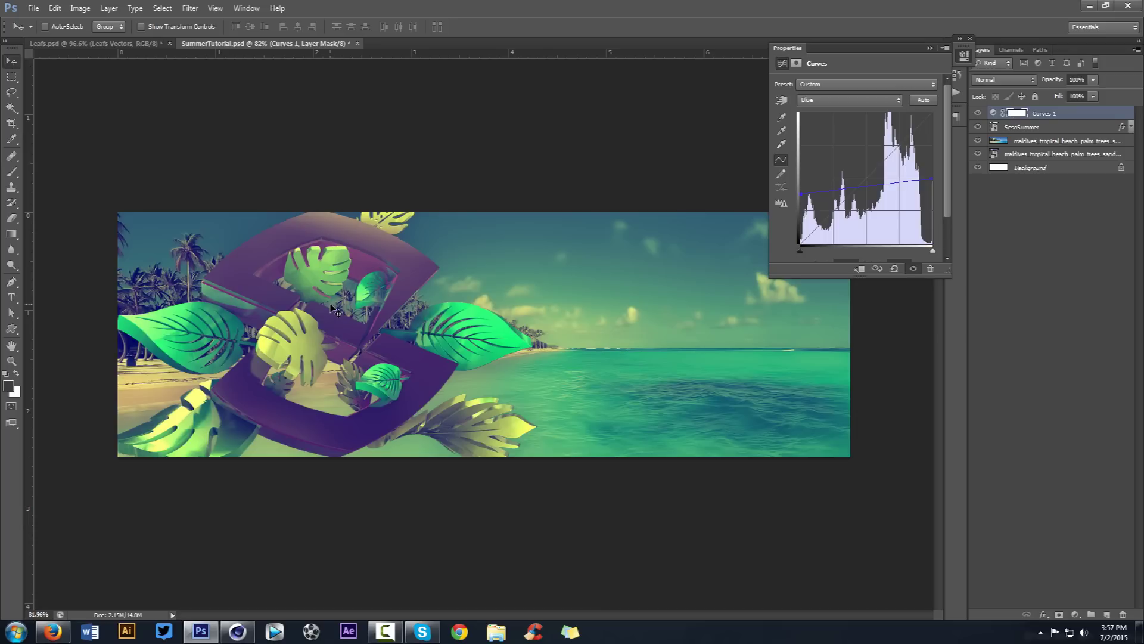
- Set the Curves 1 layer's opacity to 75% and compare the image with and without it
{"action": "left_click", "coordinate": [964, 56]}
{"action": "left_click", "coordinate": [1083, 79]}
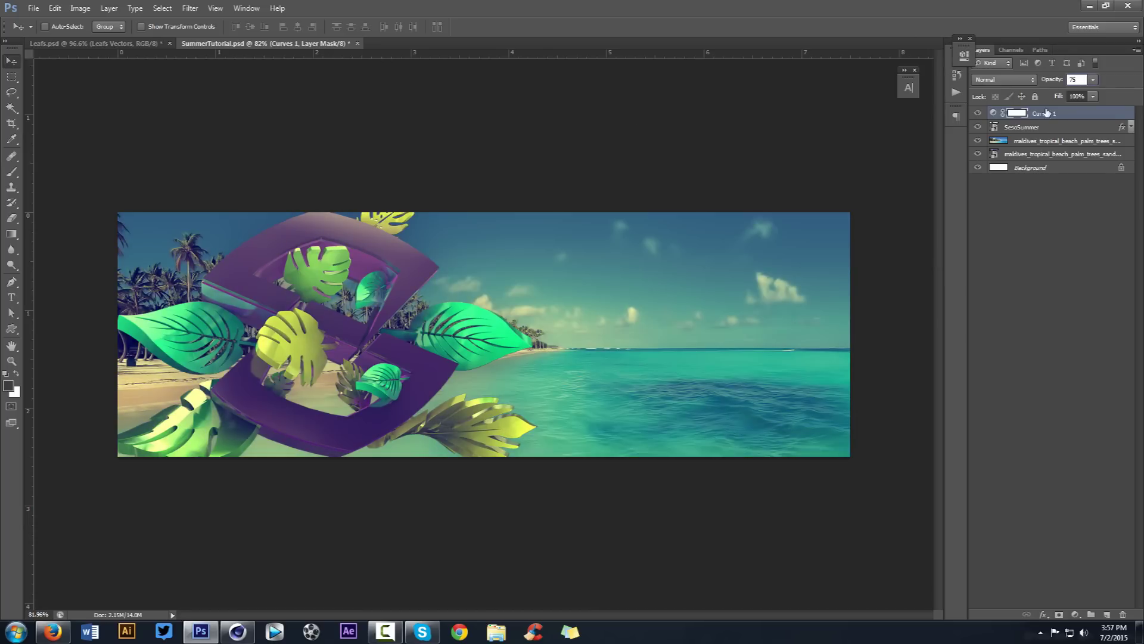
{"action": "left_click", "coordinate": [978, 113]}
{"action": "left_click", "coordinate": [979, 113]}
- Add a Brightness/Contrast adjustment layer above Curves 1, raise the contrast and fine-tune the brightness
{"action": "left_click", "coordinate": [1076, 612]}
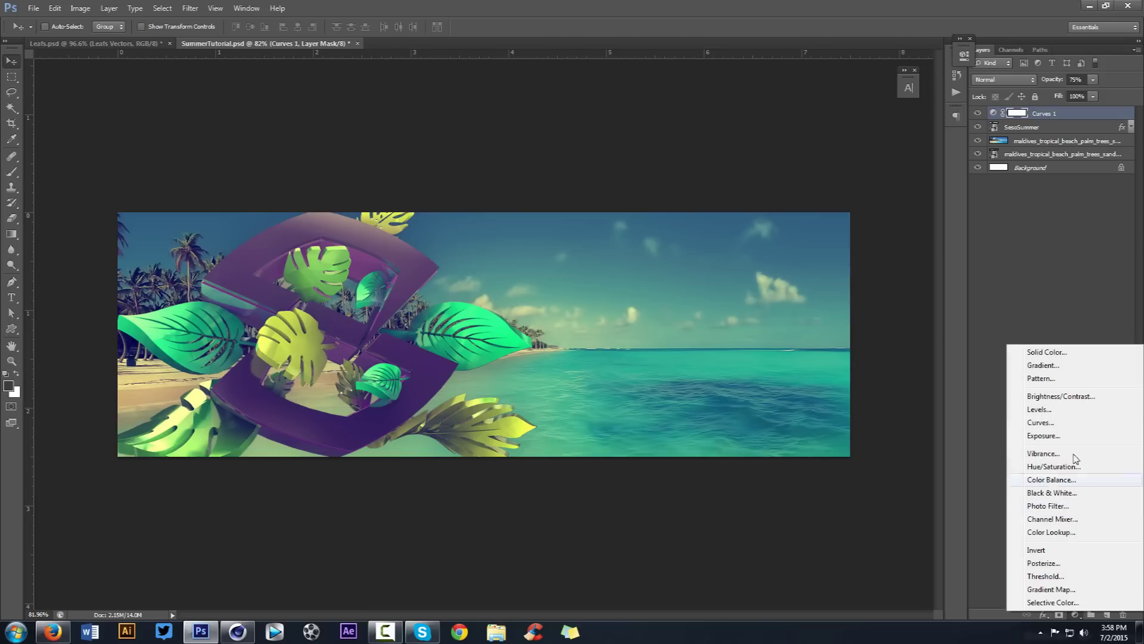
{"action": "left_click", "coordinate": [1063, 398]}
{"action": "left_click_drag", "start_coordinate": [856, 114], "coordinate": [846, 115]}
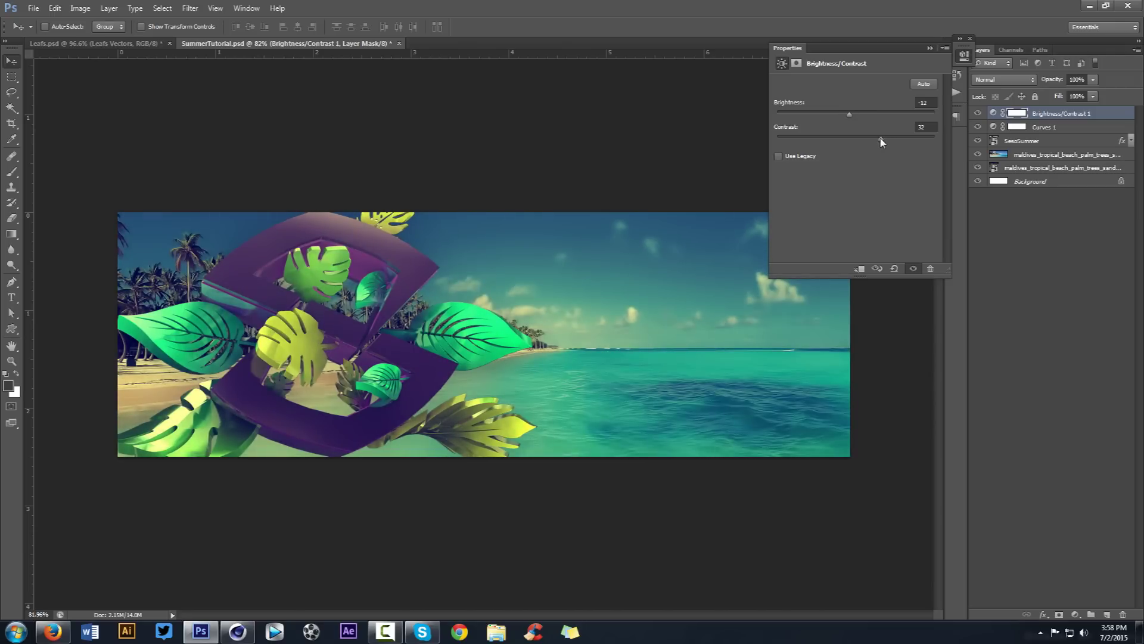
{"action": "mouse_move", "coordinate": [870, 137]}
{"action": "left_mouse_down"}
{"action": "mouse_move", "coordinate": [897, 138]}
{"action": "mouse_move", "coordinate": [863, 115]}
{"action": "left_mouse_up"}
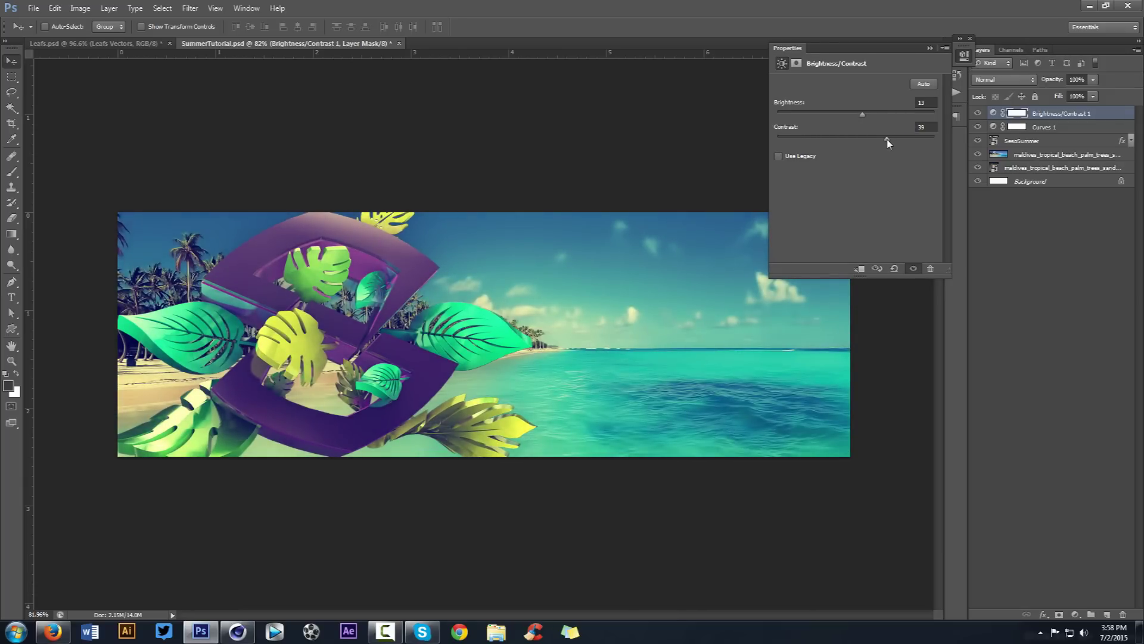
{"action": "left_click_drag", "start_coordinate": [856, 119], "coordinate": [881, 138]}
- Create a new layer on top and paint a soft white glow over the upper part of the logo with an 1165 px brush
{"action": "left_click", "coordinate": [1107, 614]}
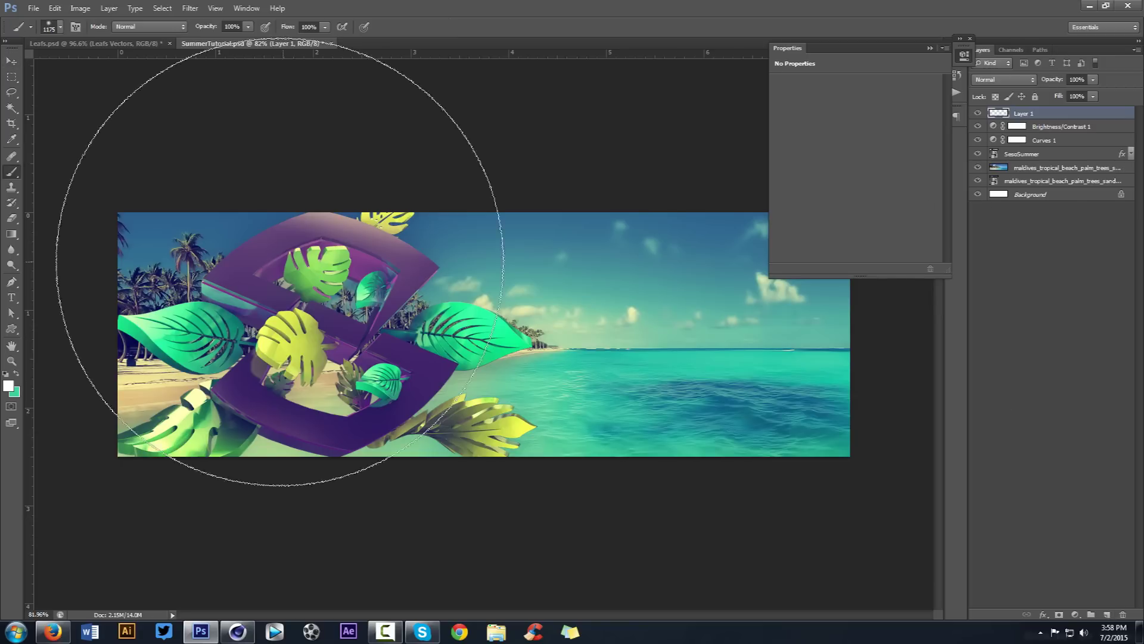
{"action": "left_click", "coordinate": [9, 386]}
{"action": "left_click_drag", "start_coordinate": [780, 393], "coordinate": [668, 317]}
{"action": "left_click", "coordinate": [1034, 376]}
{"action": "right_click_drag", "start_coordinate": [398, 273], "coordinate": [367, 274], "text": "alt"}
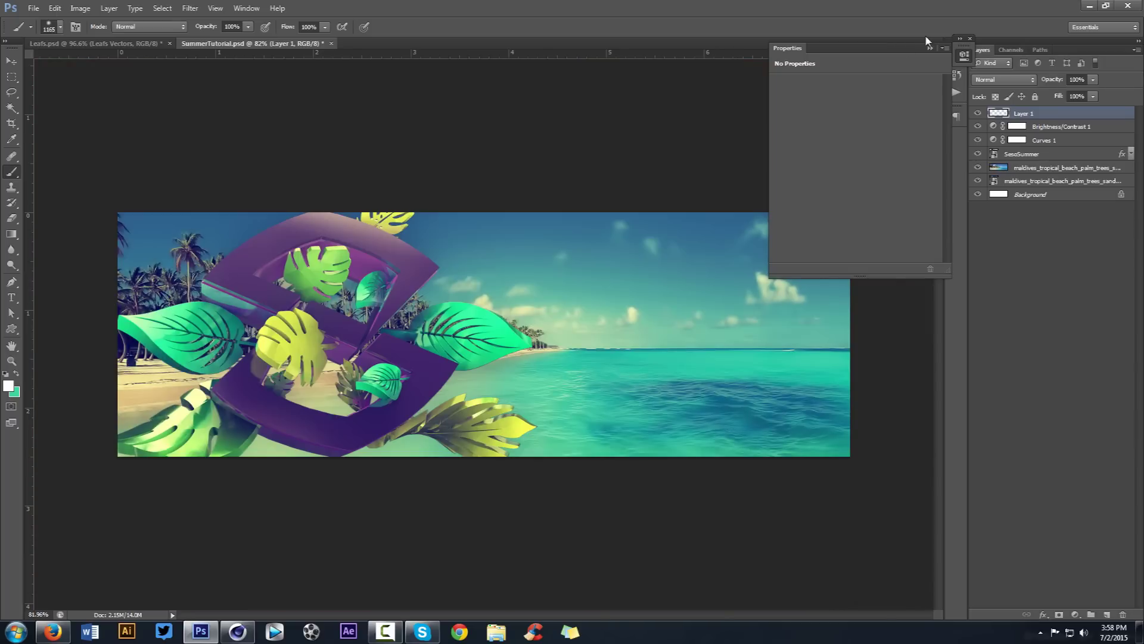
{"action": "left_click", "coordinate": [964, 56]}
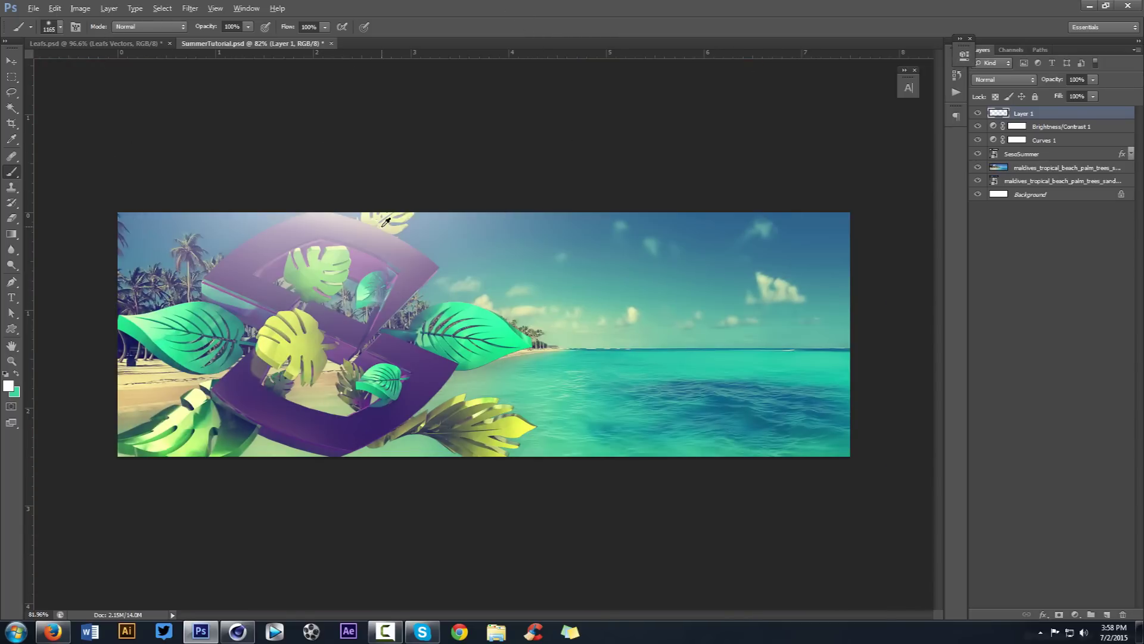
- Set the white glow layer's opacity to 60%
{"action": "scroll", "coordinate": [715, 89], "scroll_direction": "up", "scroll_amount": 1, "text": "alt"}
{"action": "left_click", "coordinate": [1082, 80]}
{"action": "type", "text": "60"}
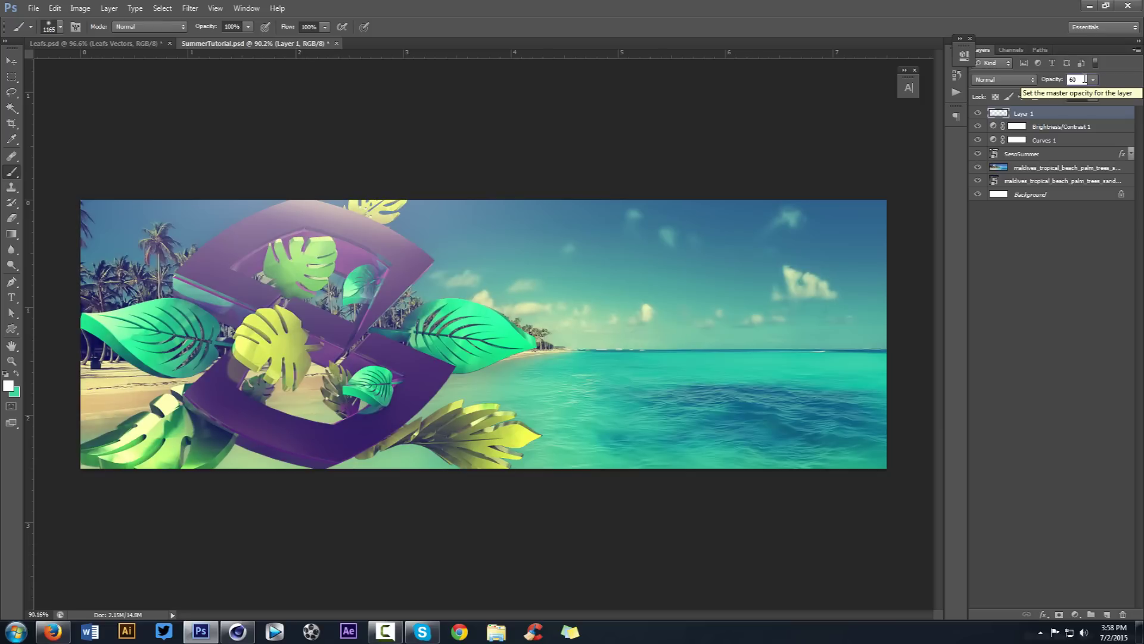
{"action": "key", "text": "Return"}
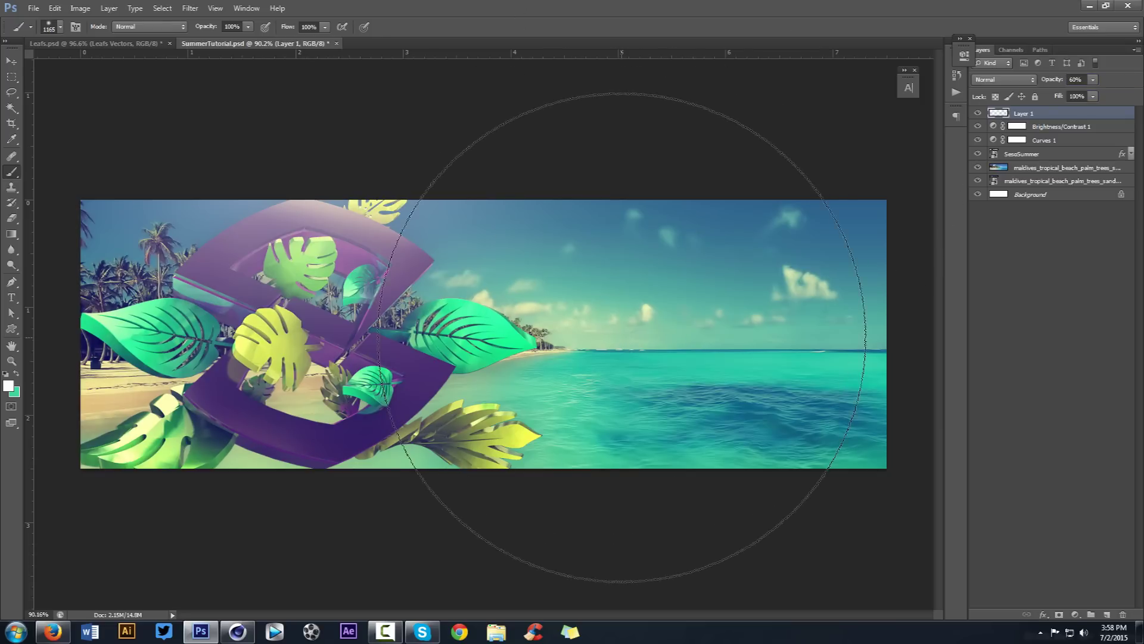
{"action": "key", "text": "v"}
{"action": "scroll", "coordinate": [622, 341], "scroll_direction": "down", "scroll_amount": 1, "text": "alt"}
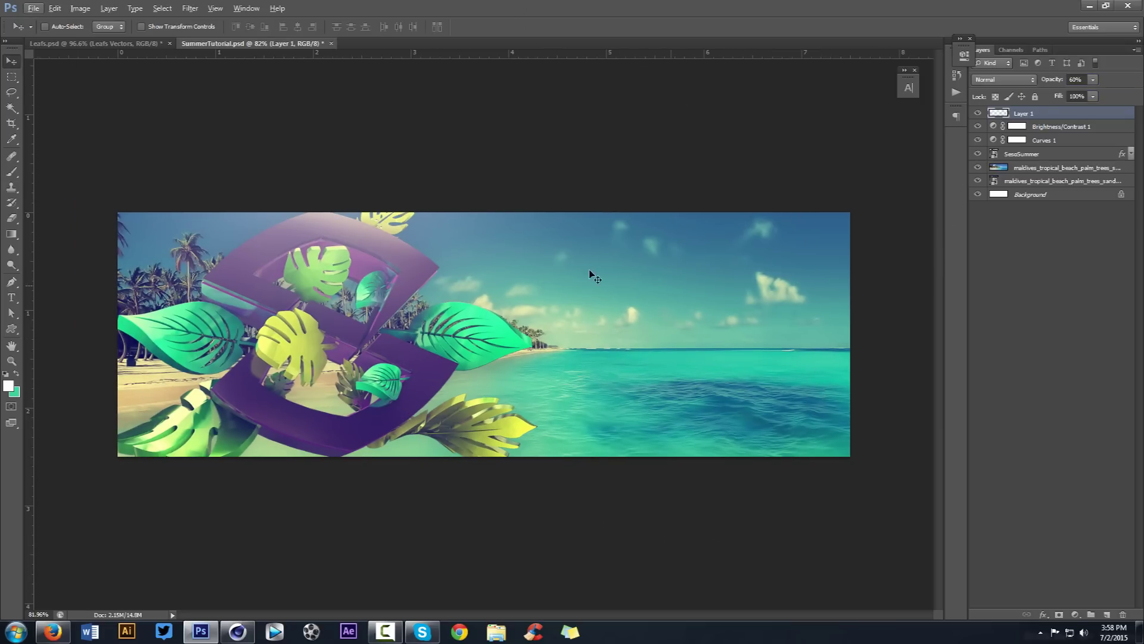
- Add a Curves adjustment layer above Layer 1 and shape the curve with one highlight point and one shadow point
{"action": "left_click", "coordinate": [1078, 613]}
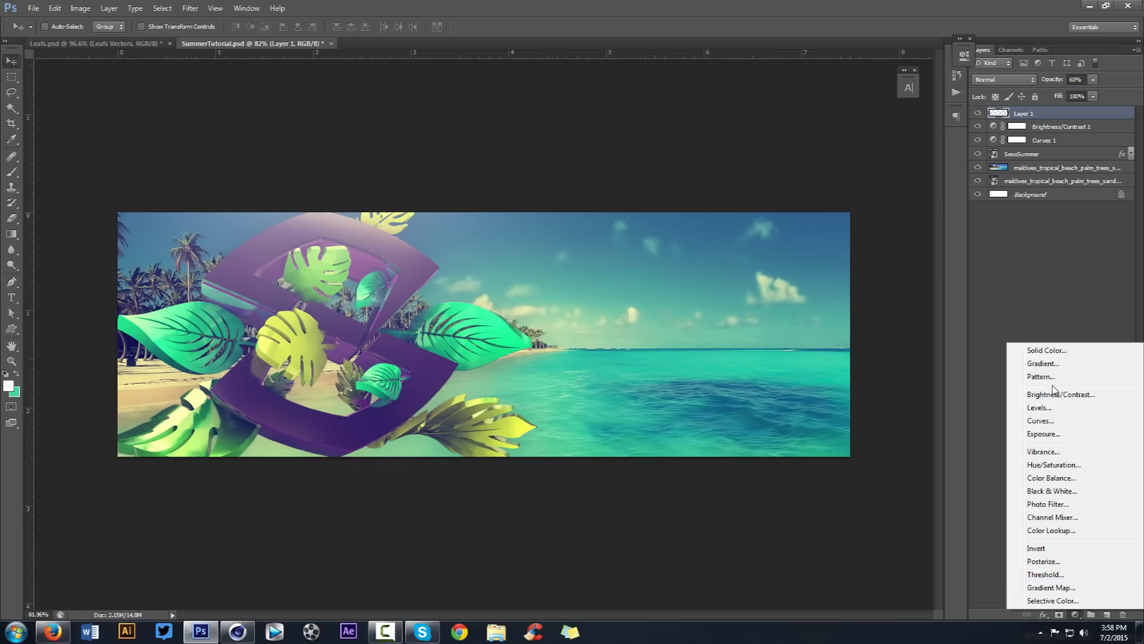
{"action": "left_click", "coordinate": [1034, 419]}
{"action": "left_click_drag", "start_coordinate": [898, 145], "coordinate": [893, 146]}
{"action": "left_click", "coordinate": [834, 210]}
- Add a Photo Filter adjustment layer on top using Warming Filter (85) at 50% density
{"action": "left_click", "coordinate": [1076, 615]}
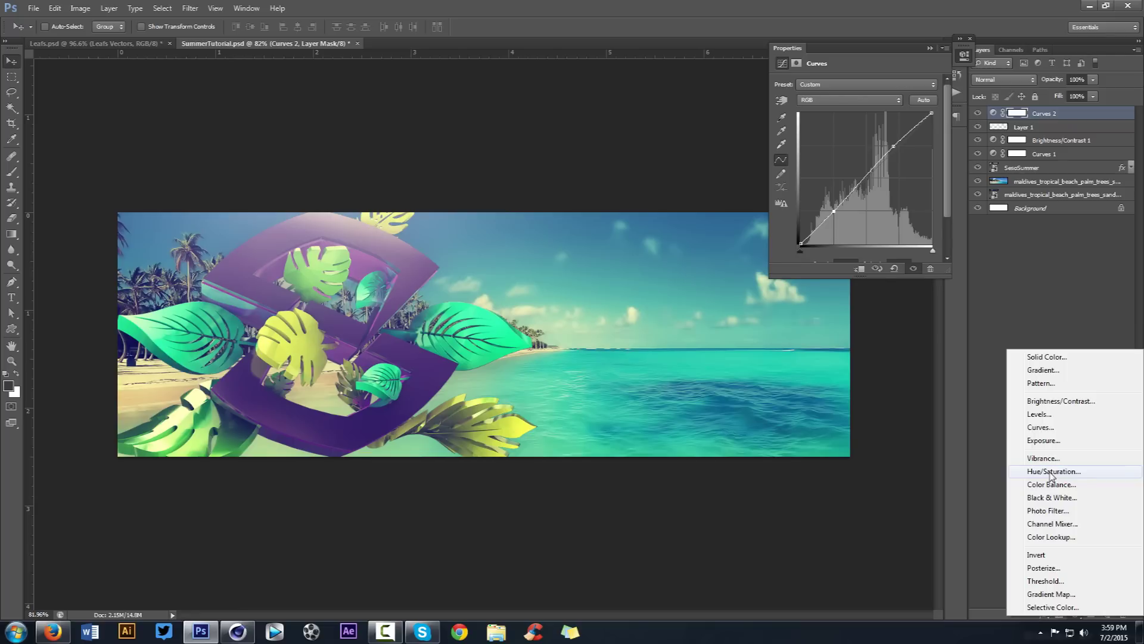
{"action": "left_click", "coordinate": [1052, 510]}
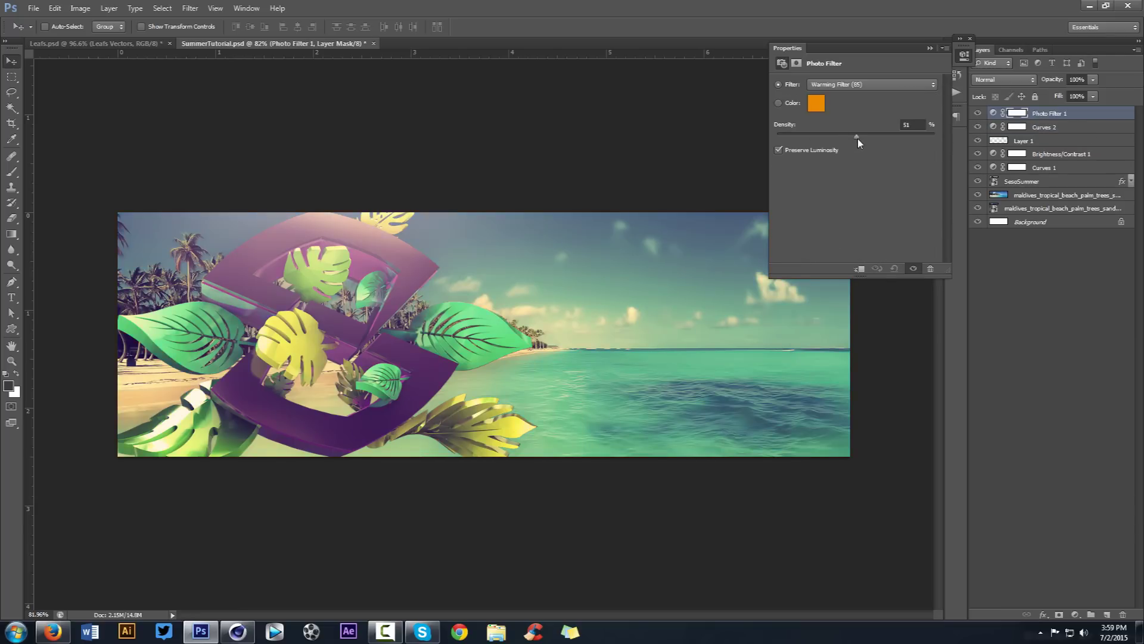
{"action": "left_click_drag", "start_coordinate": [857, 143], "coordinate": [855, 143]}
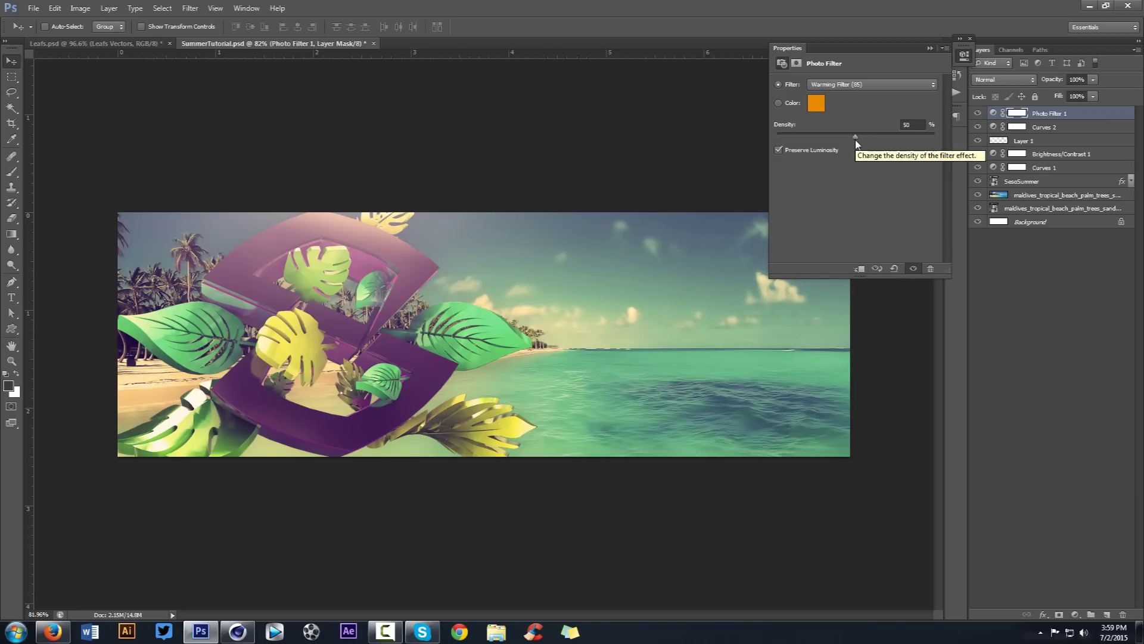
- Try purple, magenta and blue hues for the photo filter colour, accepting blue #1980e8
{"action": "left_click", "coordinate": [816, 103]}
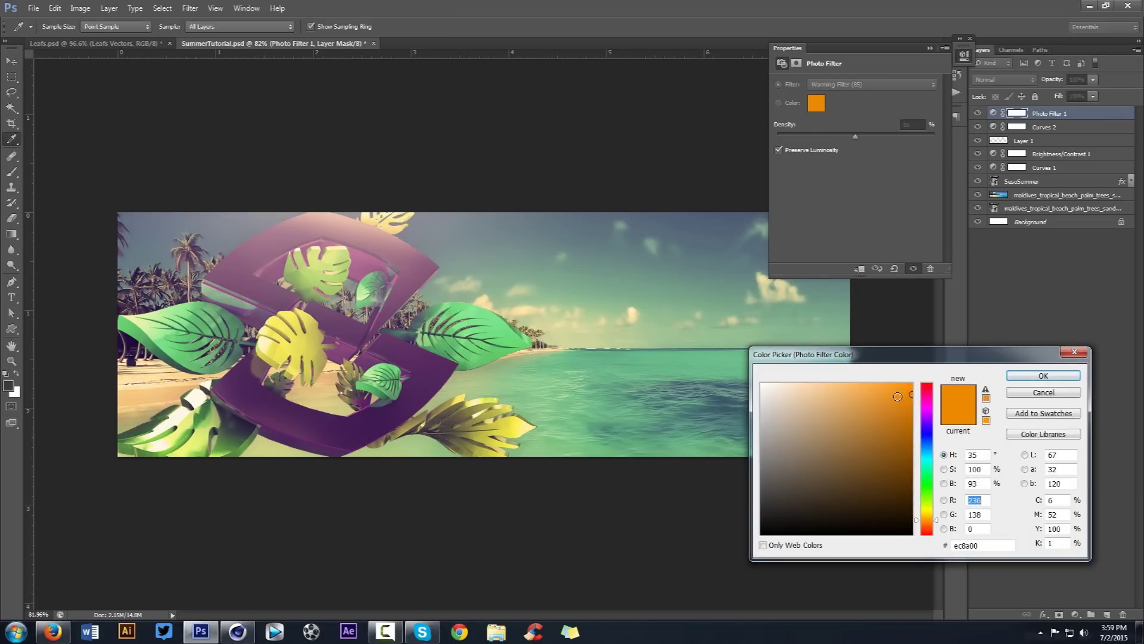
{"action": "left_click_drag", "start_coordinate": [927, 520], "coordinate": [931, 433]}
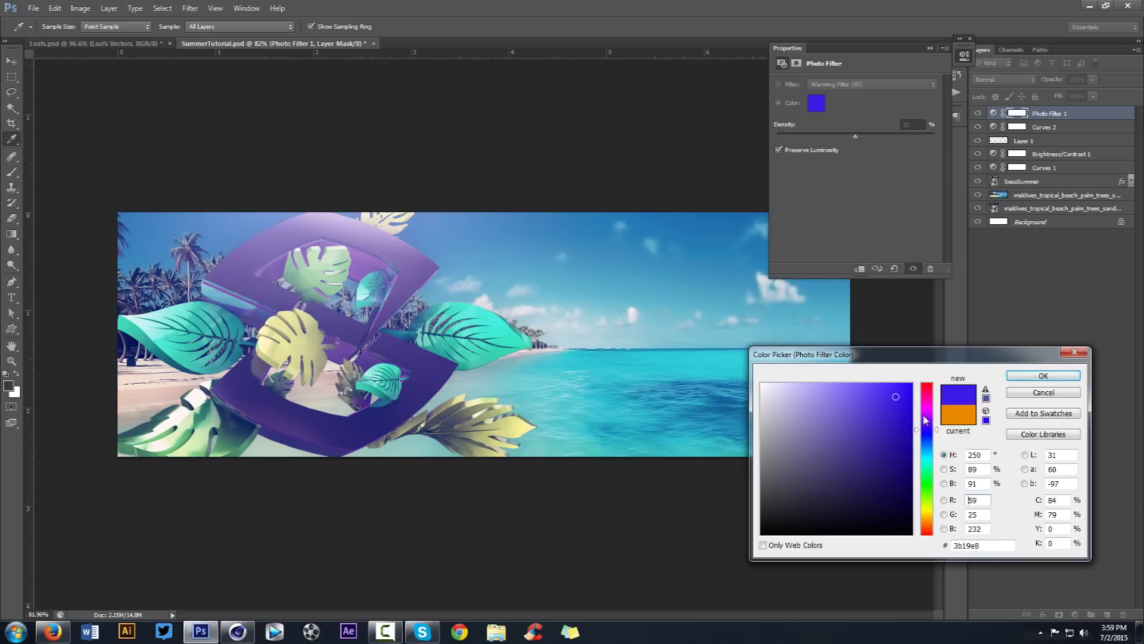
{"action": "left_click_drag", "start_coordinate": [927, 447], "coordinate": [929, 404]}
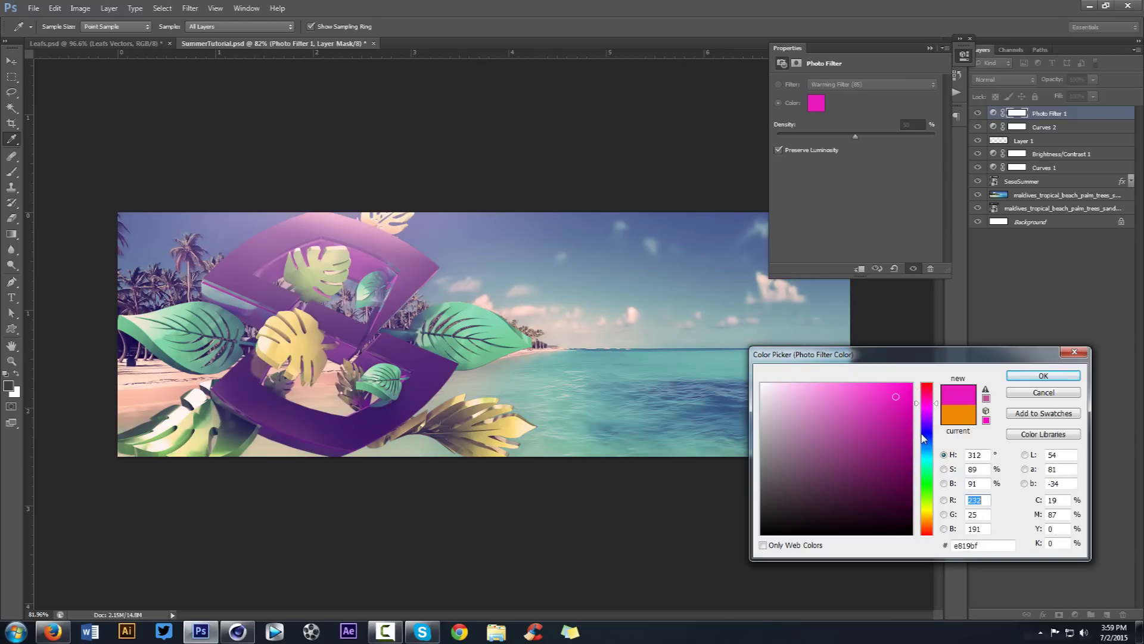
{"action": "left_click_drag", "start_coordinate": [927, 448], "coordinate": [930, 408]}
{"action": "left_click_drag", "start_coordinate": [928, 409], "coordinate": [926, 451]}
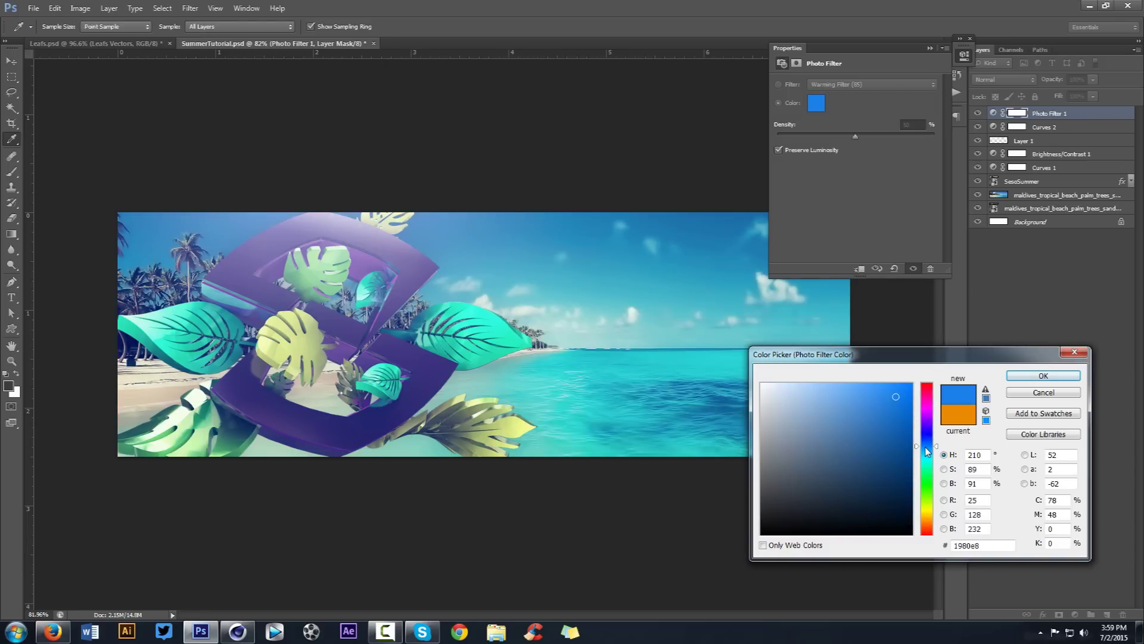
{"action": "left_click", "coordinate": [1043, 375]}
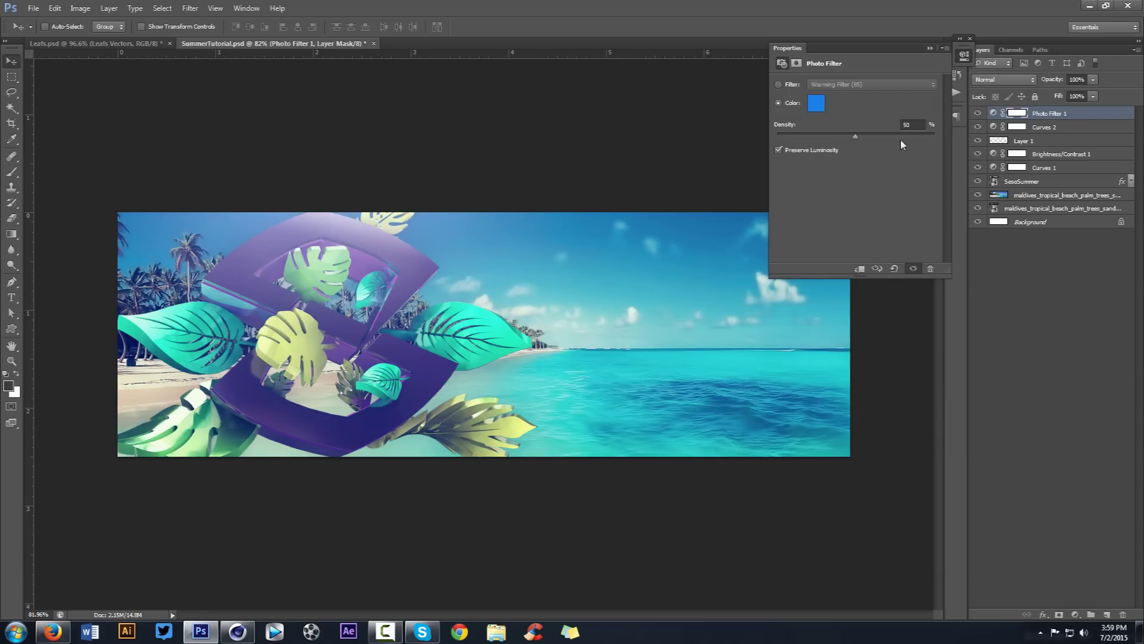
- Set the photo filter to magenta #e619e8 at 46% density and compare the image with and without the filter
{"action": "left_click", "coordinate": [814, 103]}
{"action": "left_click_drag", "start_coordinate": [928, 395], "coordinate": [931, 413]}
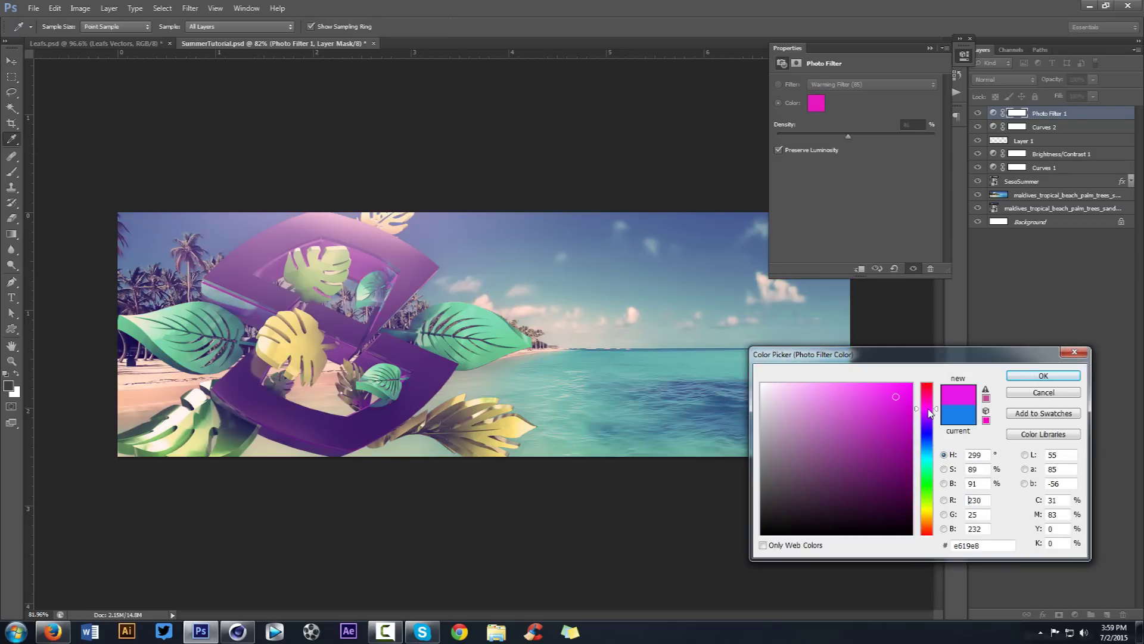
{"action": "left_click", "coordinate": [1035, 374]}
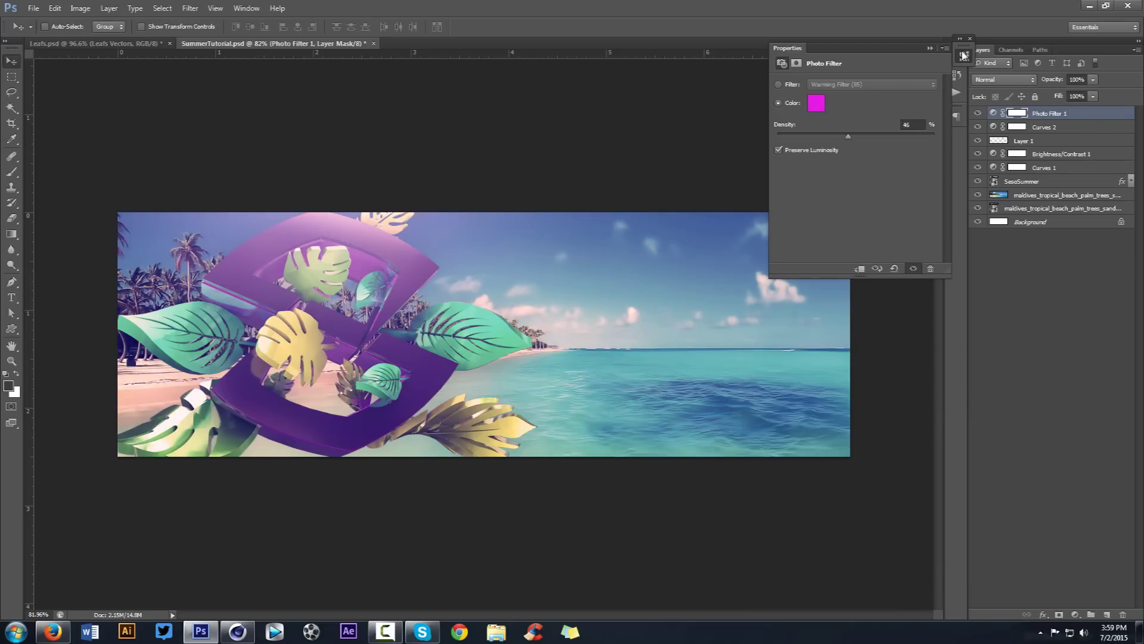
{"action": "left_click", "coordinate": [964, 56]}
{"action": "left_click", "coordinate": [979, 114]}
{"action": "left_click", "coordinate": [979, 114]}
{"action": "left_click", "coordinate": [978, 114]}
{"action": "left_click", "coordinate": [977, 114]}
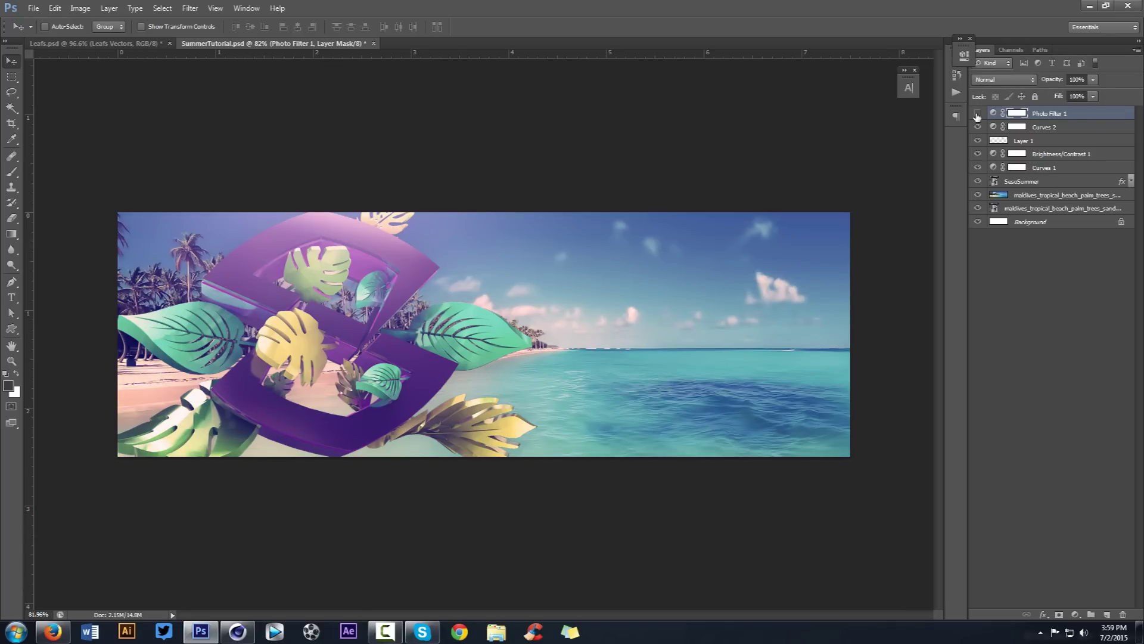
- Set the Photo Filter 1 layer's opacity to 80% and compare the image with and without it
{"action": "left_click", "coordinate": [1082, 79]}
{"action": "type", "text": "80"}
{"action": "left_click", "coordinate": [1038, 255]}
{"action": "left_click", "coordinate": [978, 113]}
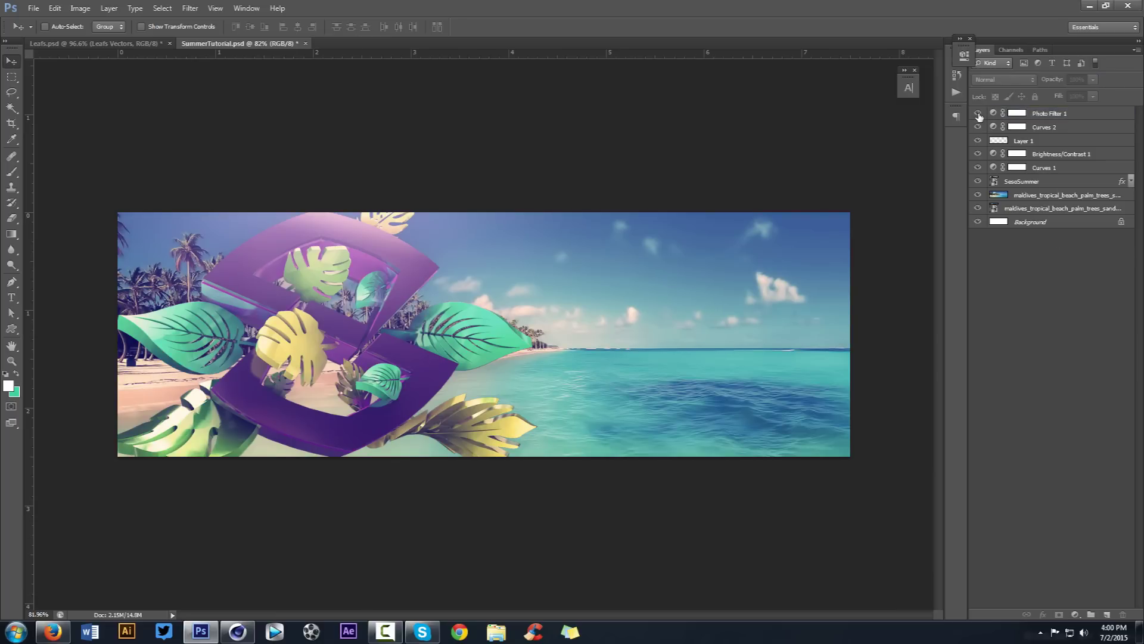
{"action": "left_click", "coordinate": [978, 114]}
- Create a new layer on top and make a rectangular selection around the whole canvas
{"action": "left_click", "coordinate": [1106, 615]}
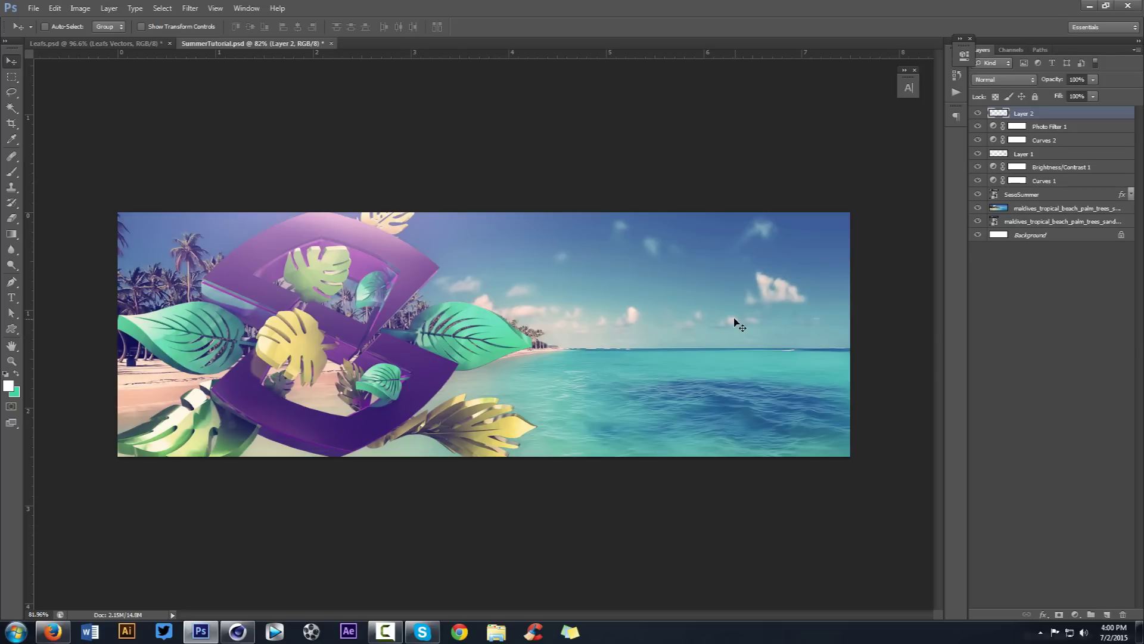
{"action": "key", "text": "m"}
{"action": "left_click_drag", "start_coordinate": [114, 205], "coordinate": [854, 460]}
{"action": "left_click", "coordinate": [190, 8]}
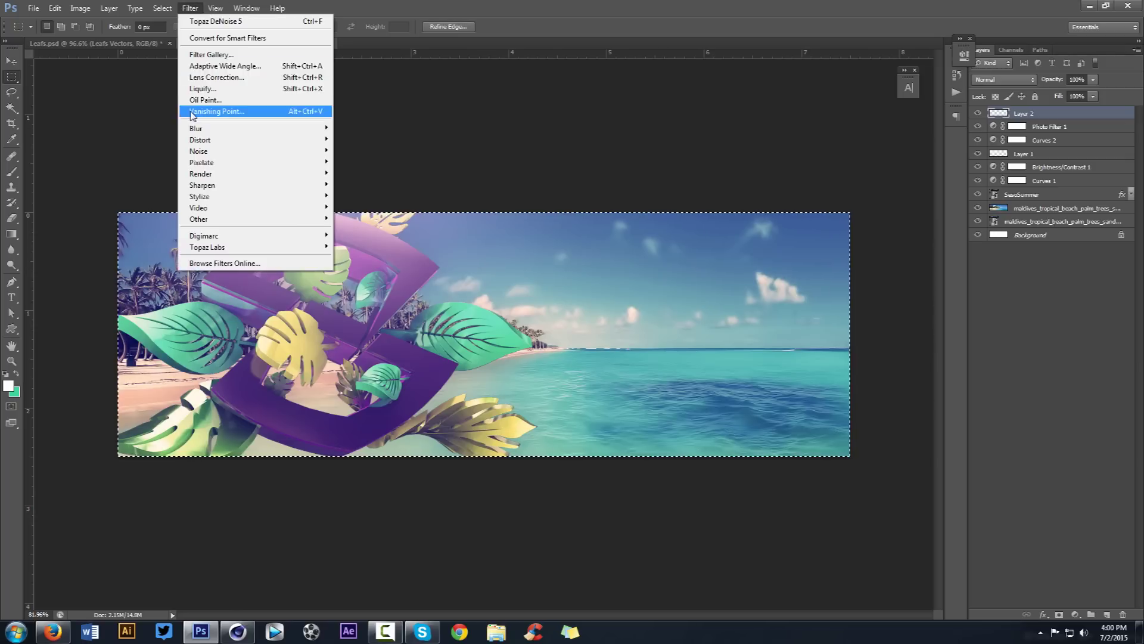
{"action": "mouse_move", "coordinate": [162, 8]}
{"action": "mouse_move", "coordinate": [256, 139]}
{"action": "left_click", "coordinate": [300, 139]}
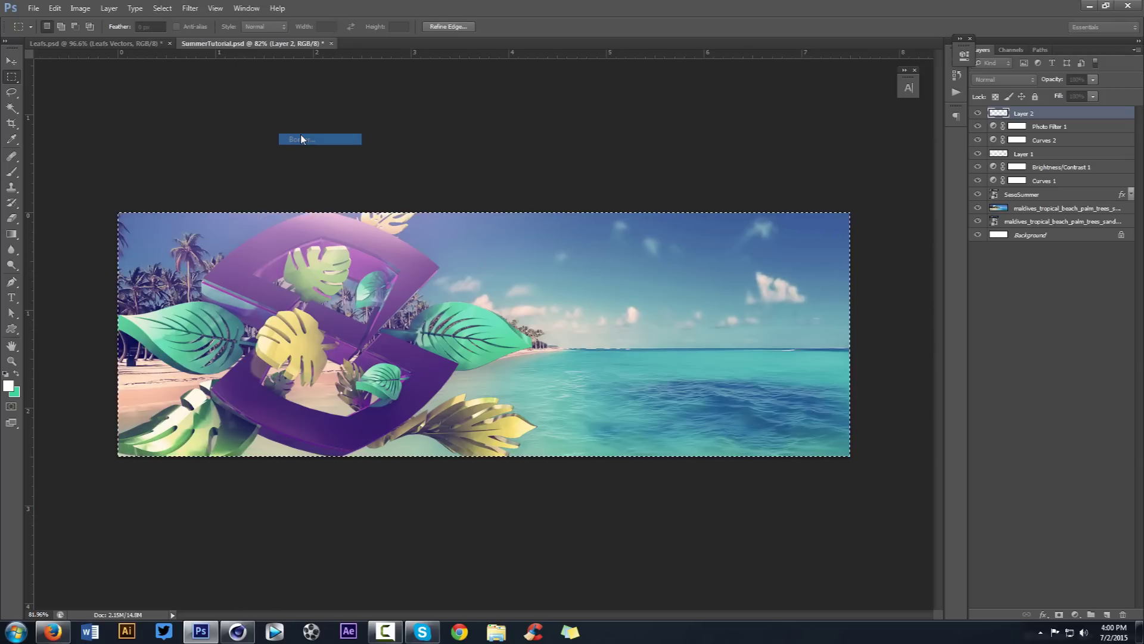
{"action": "left_click", "coordinate": [621, 223]}
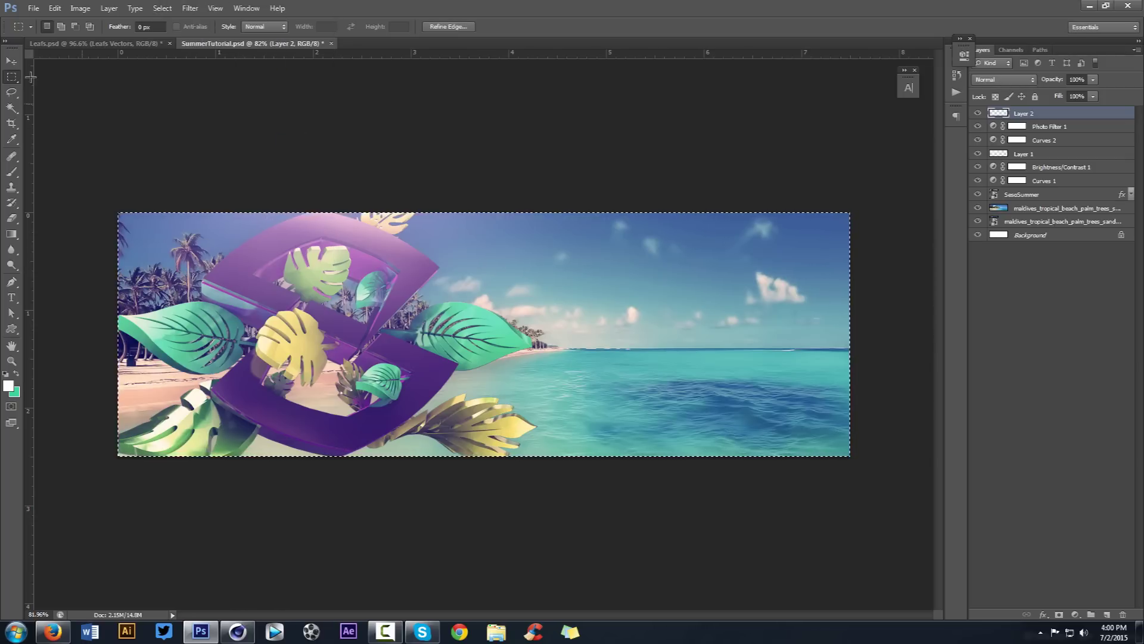
{"action": "right_click", "coordinate": [11, 76]}
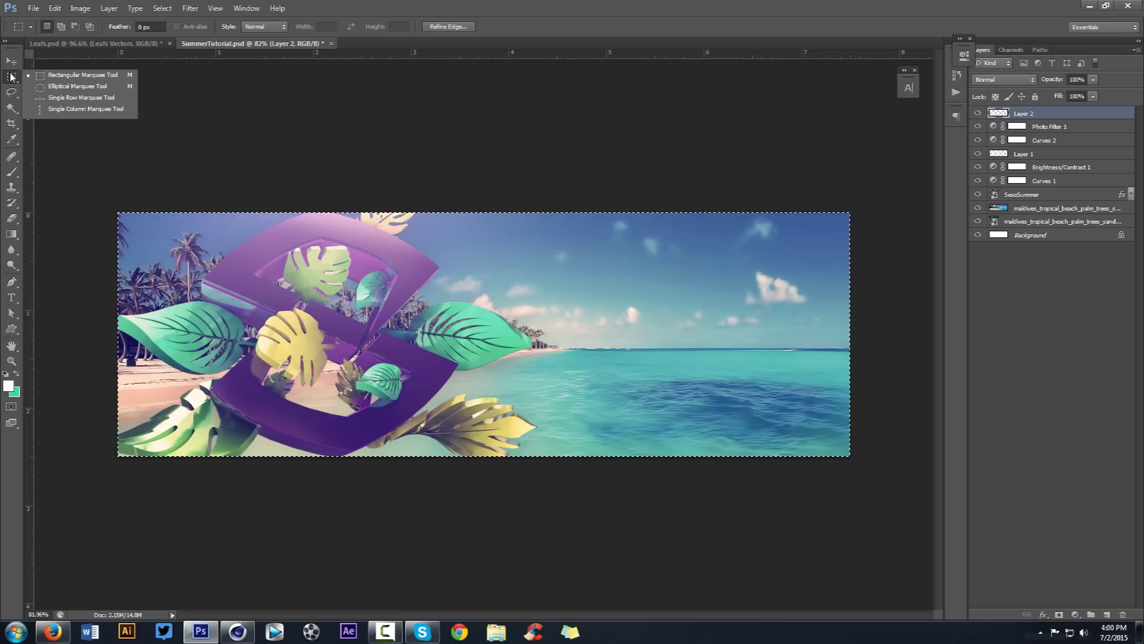
{"action": "left_click", "coordinate": [53, 75]}
{"action": "left_click_drag", "start_coordinate": [92, 181], "coordinate": [876, 485]}
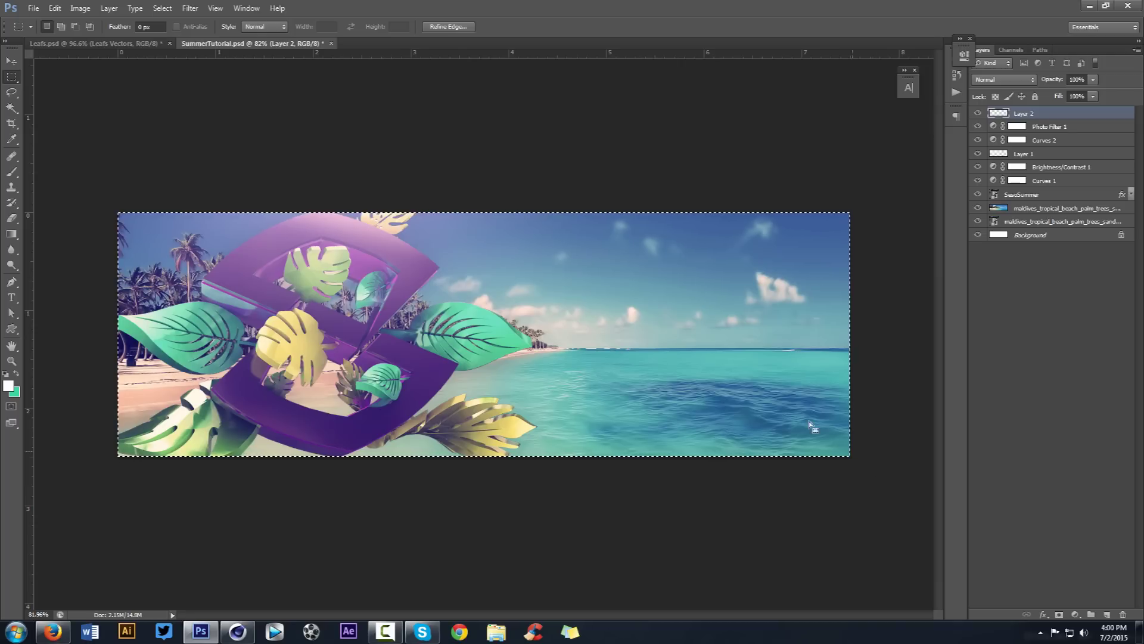
{"action": "left_click", "coordinate": [34, 8]}
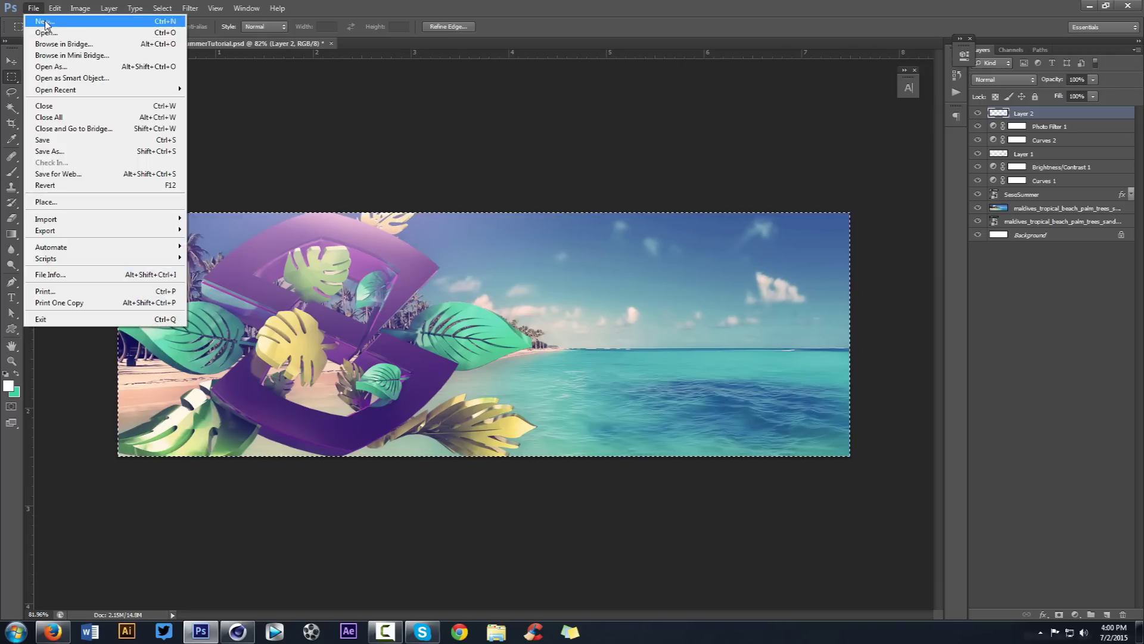
{"action": "left_click", "coordinate": [43, 22]}
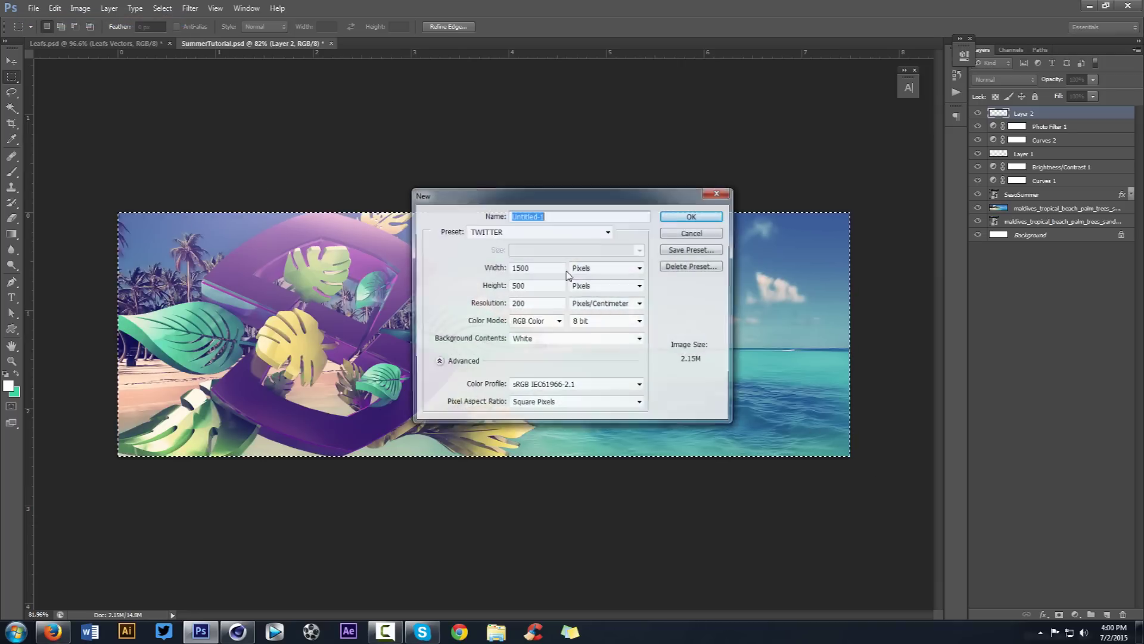
{"action": "left_click", "coordinate": [692, 234]}
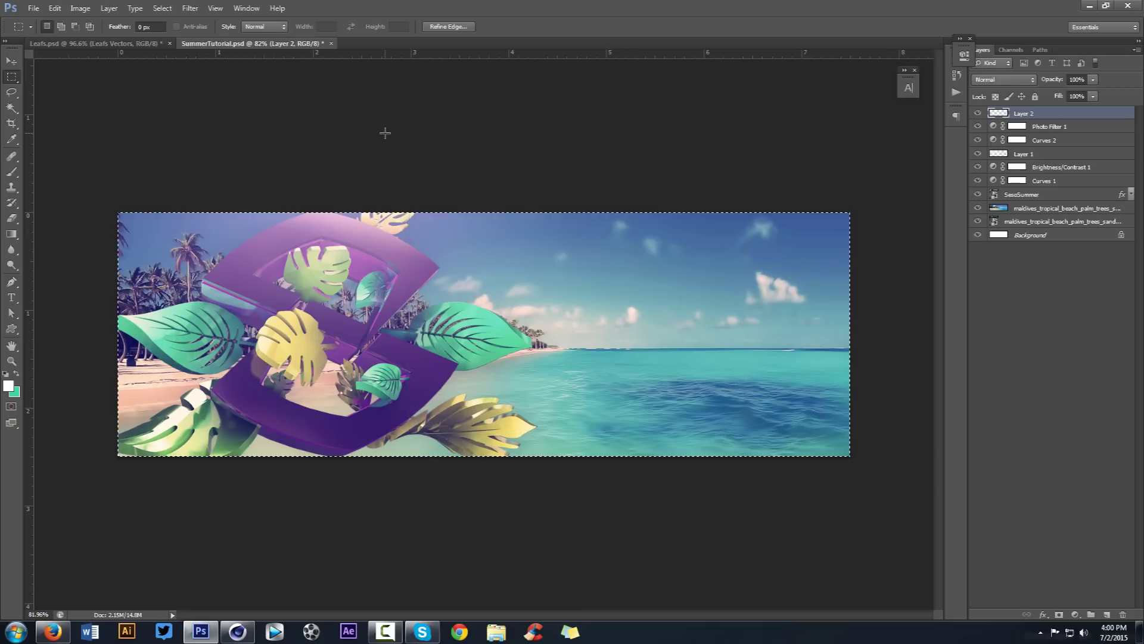
- Convert the full-canvas selection into a thin border selection, fill it with white and deselect
{"action": "left_click", "coordinate": [161, 8]}
{"action": "mouse_move", "coordinate": [191, 139]}
{"action": "left_click", "coordinate": [296, 141]}
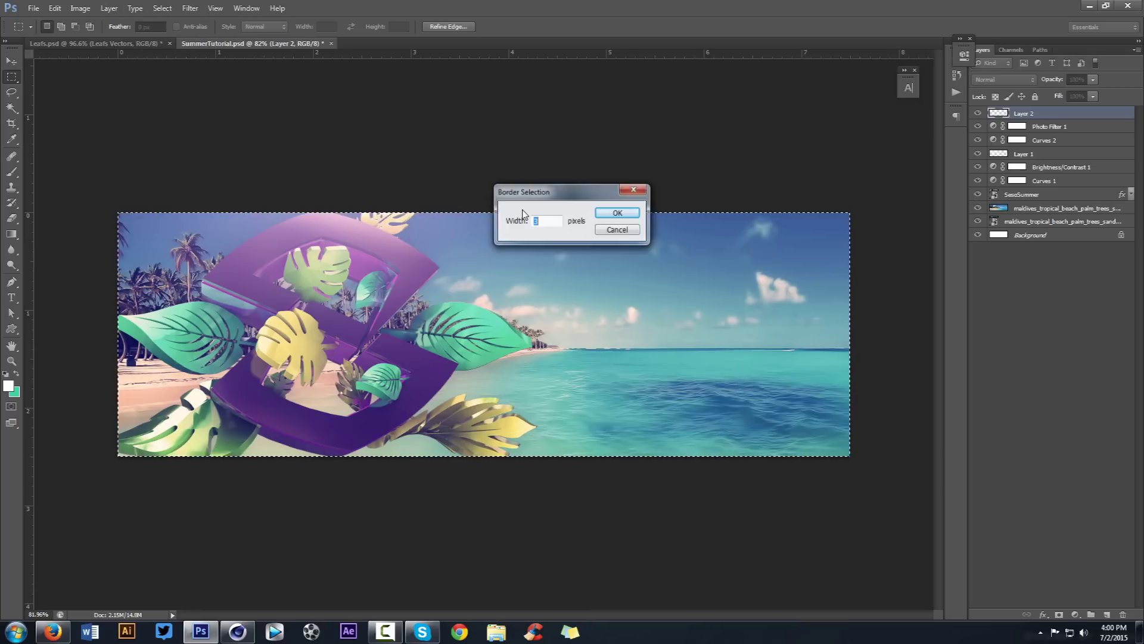
{"action": "left_click", "coordinate": [614, 213]}
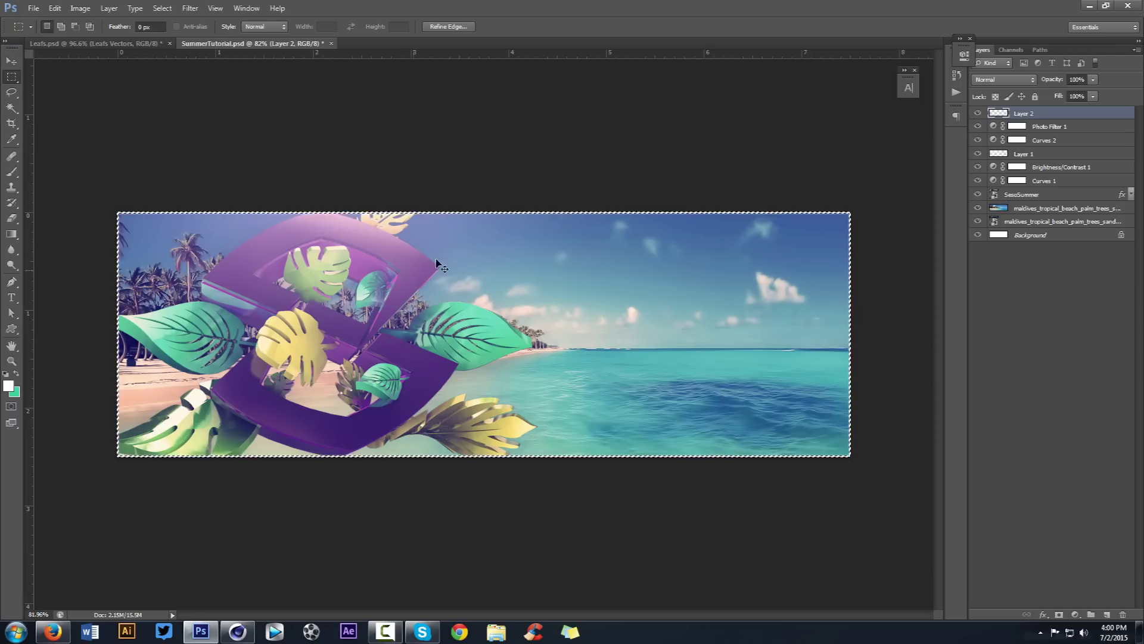
{"action": "key", "text": "alt+BackSpace"}
{"action": "key", "text": "ctrl+d"}
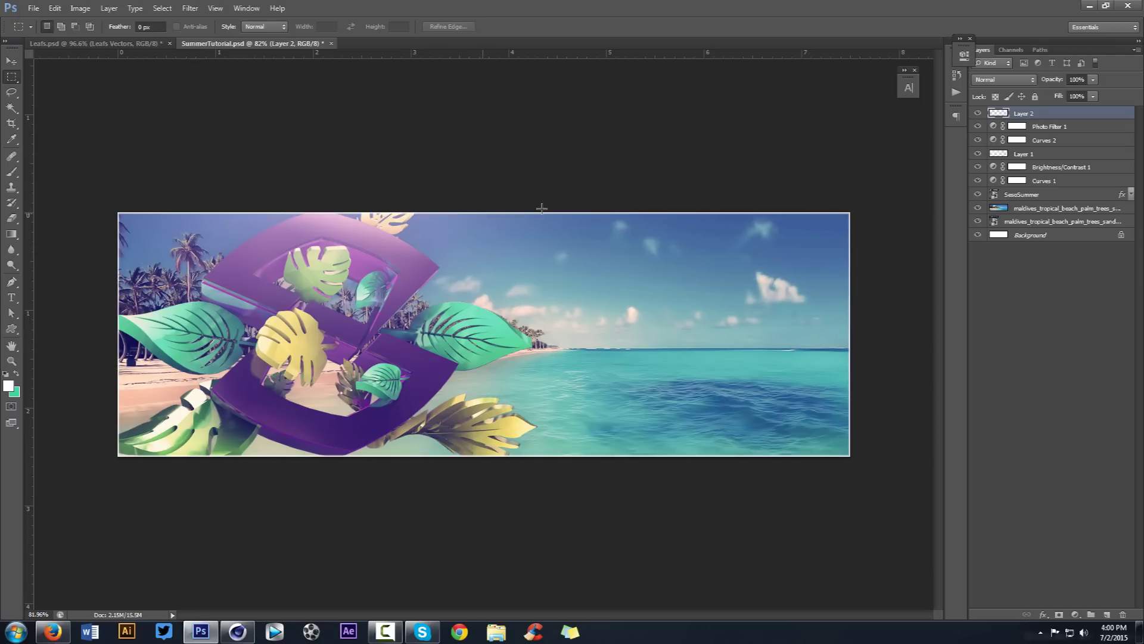
- Set the white border layer's blend mode to Overlay
{"action": "left_click", "coordinate": [1017, 80]}
{"action": "left_click", "coordinate": [990, 234]}
{"action": "left_click", "coordinate": [991, 79]}
{"action": "left_click", "coordinate": [985, 230]}
{"action": "left_click", "coordinate": [1013, 79]}
{"action": "left_click", "coordinate": [988, 232]}
{"action": "left_click", "coordinate": [1084, 80]}
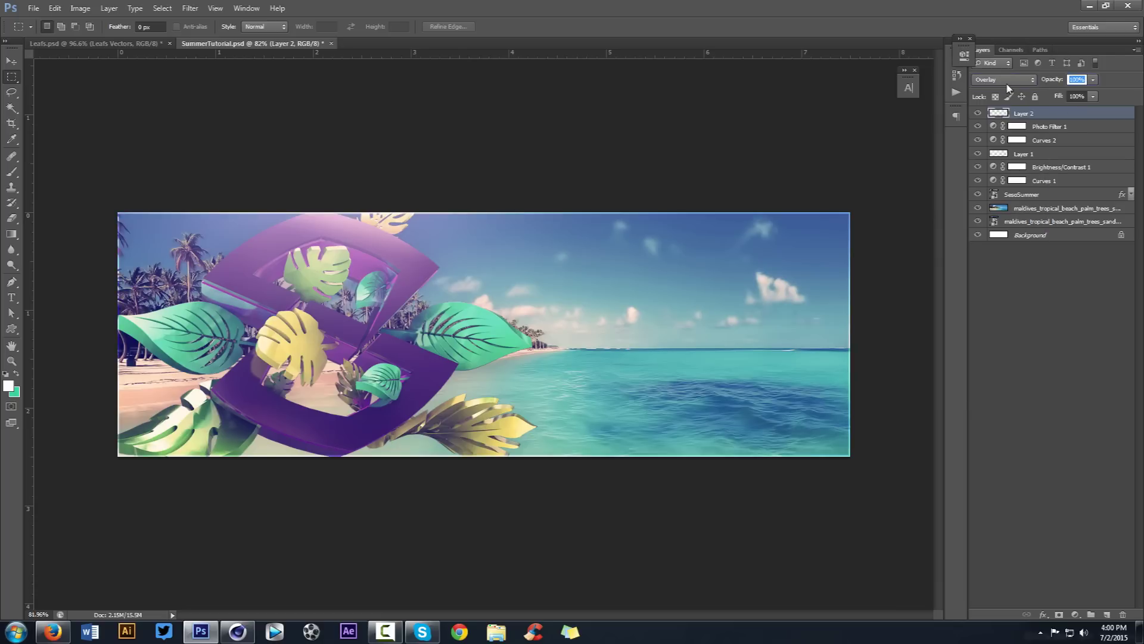
- Make the border layer (Layer 2) active and set the Eraser brush size to 355 px
{"action": "key", "text": "v"}
{"action": "left_click", "coordinate": [1025, 154]}
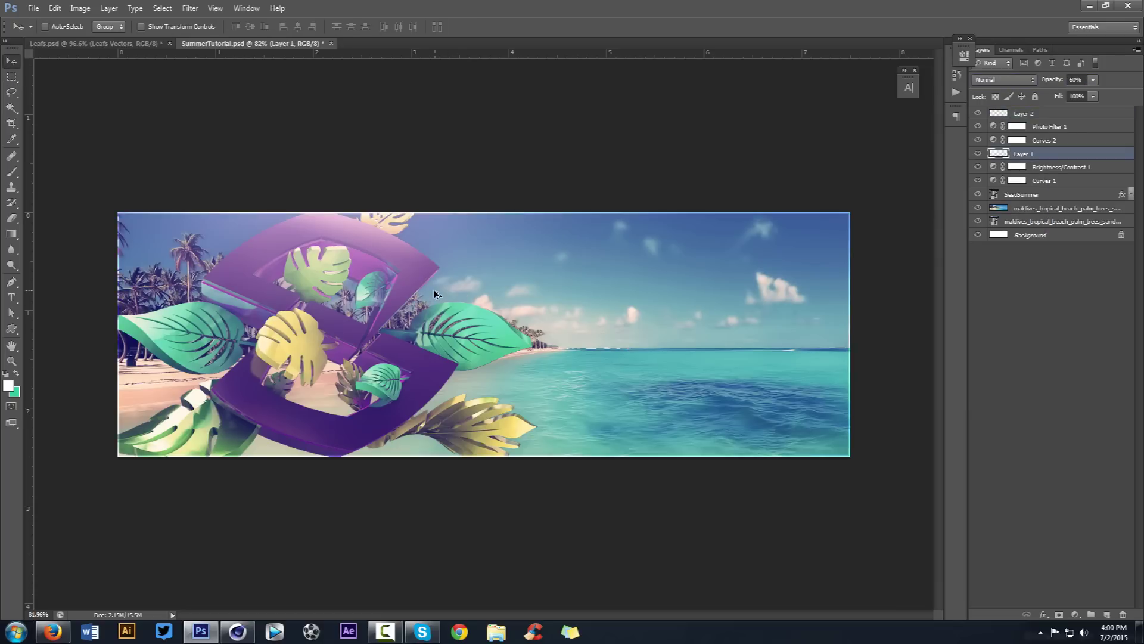
{"action": "left_click", "coordinate": [1040, 117]}
{"action": "key", "text": "e"}
{"action": "right_click_drag", "start_coordinate": [439, 295], "coordinate": [425, 291], "text": "alt"}
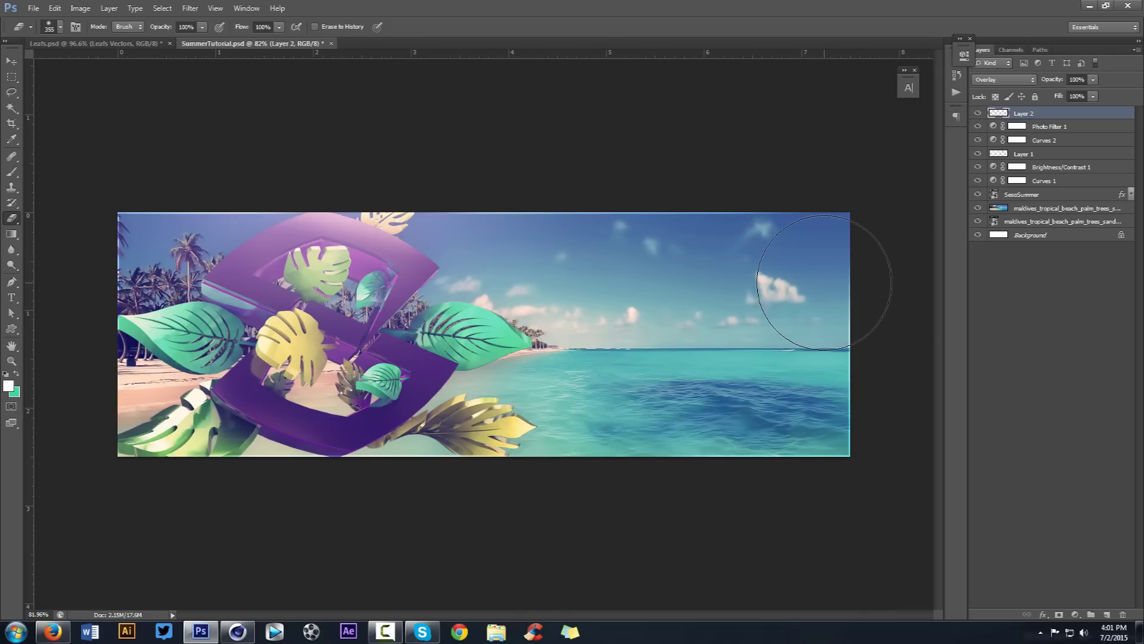
- Create a new layer on top and fill a wide rectangle across the horizon, reaching the canvas's right edge, with white
{"action": "left_click", "coordinate": [1106, 615]}
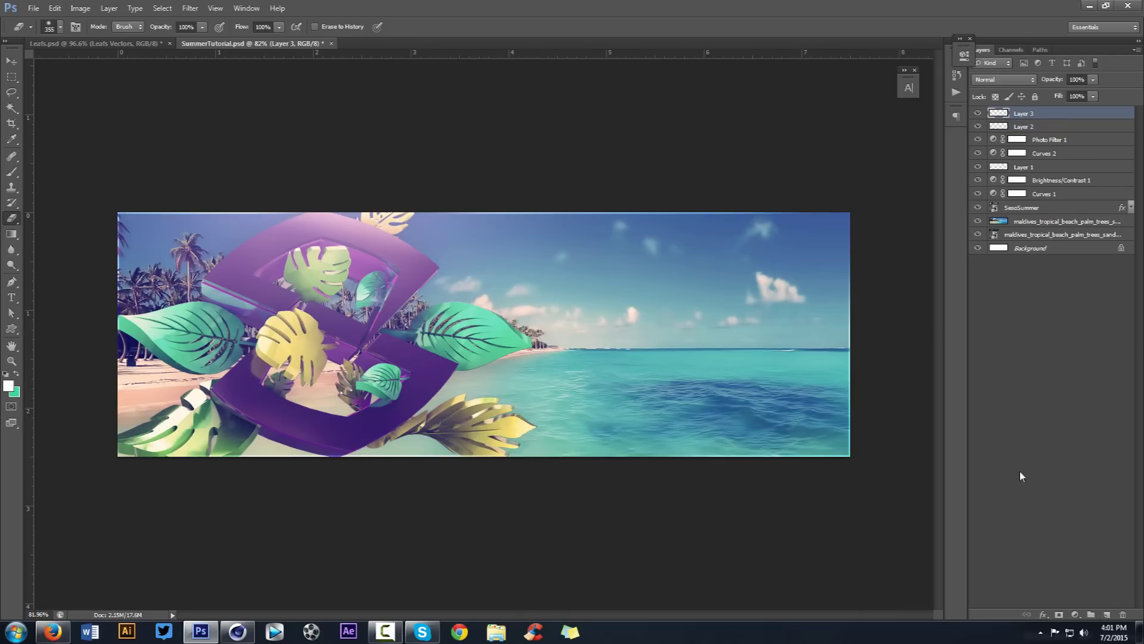
{"action": "key", "text": "m"}
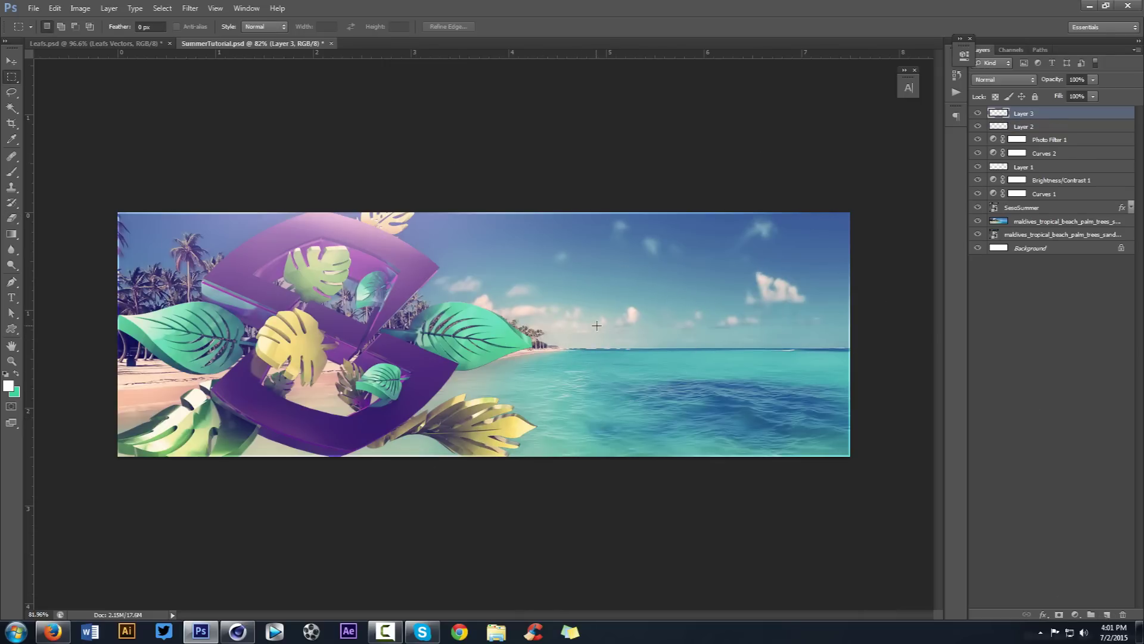
{"action": "left_click_drag", "start_coordinate": [599, 327], "coordinate": [879, 370]}
{"action": "key", "text": "alt+BackSpace"}
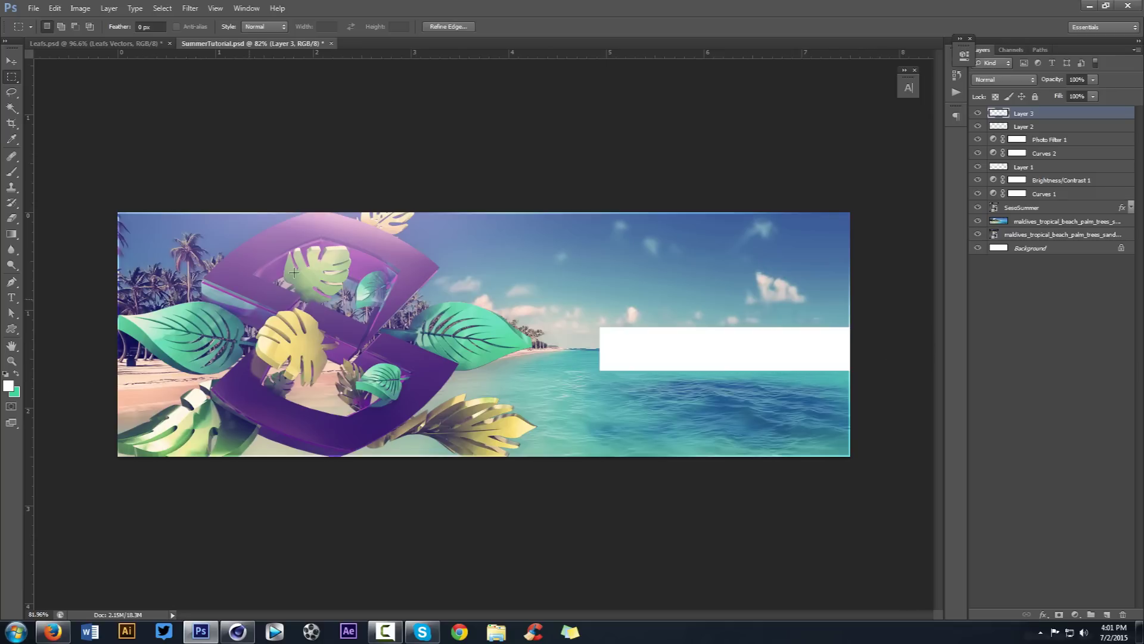
{"action": "key", "text": "ctrl+d"}
- Set the white rectangle layer's blend mode to Soft Light and move the rectangle up slightly
{"action": "key", "text": "v"}
{"action": "left_click", "coordinate": [995, 80]}
{"action": "left_click", "coordinate": [993, 93]}
{"action": "left_click", "coordinate": [993, 83]}
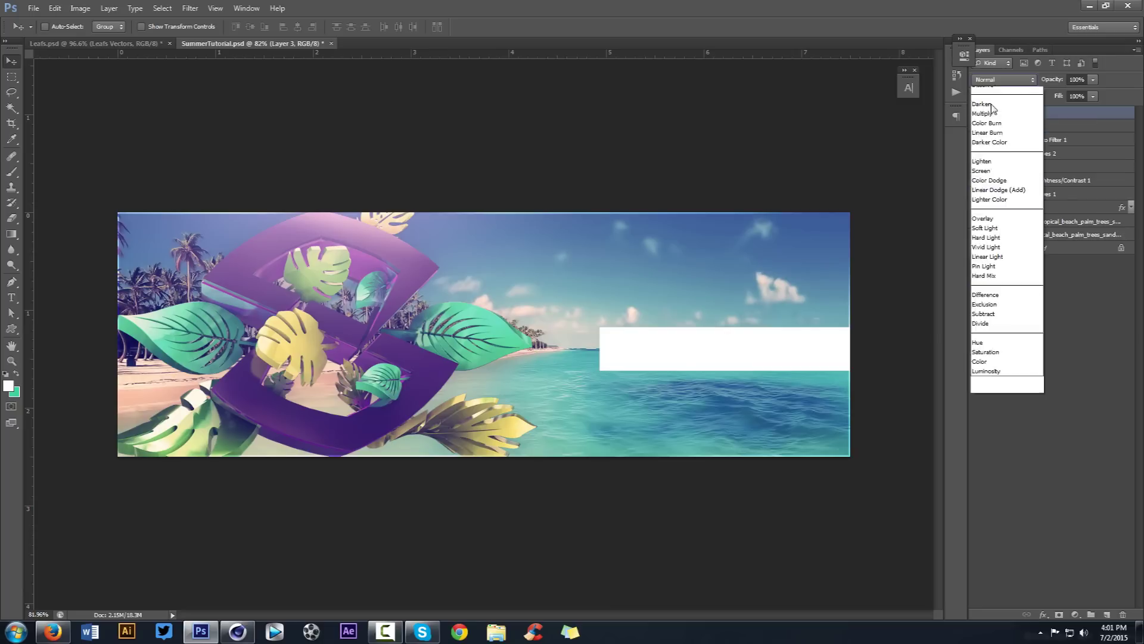
{"action": "left_click", "coordinate": [981, 170]}
{"action": "key", "text": "Down"}
{"action": "key", "text": "Down"}
{"action": "key", "text": "Down"}
{"action": "key", "text": "Down"}
{"action": "key", "text": "Down"}
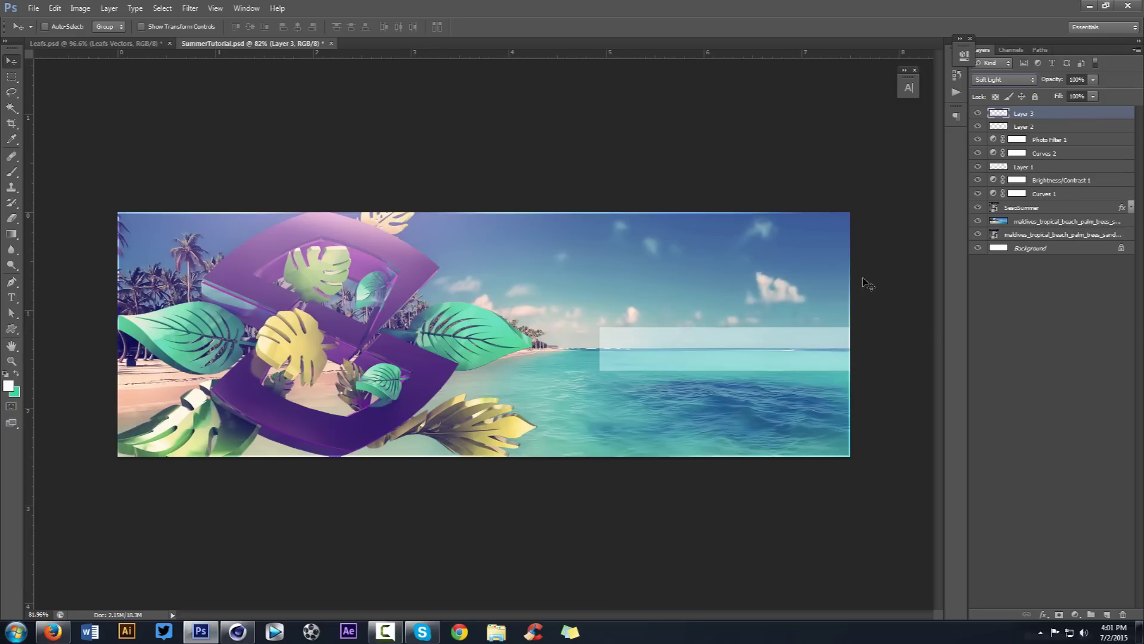
{"action": "left_click_drag", "start_coordinate": [817, 310], "coordinate": [817, 302]}
- Try other blend modes on the white rectangle layer, from Linear Dodge (Add) through to Luminosity
{"action": "left_click", "coordinate": [1004, 79]}
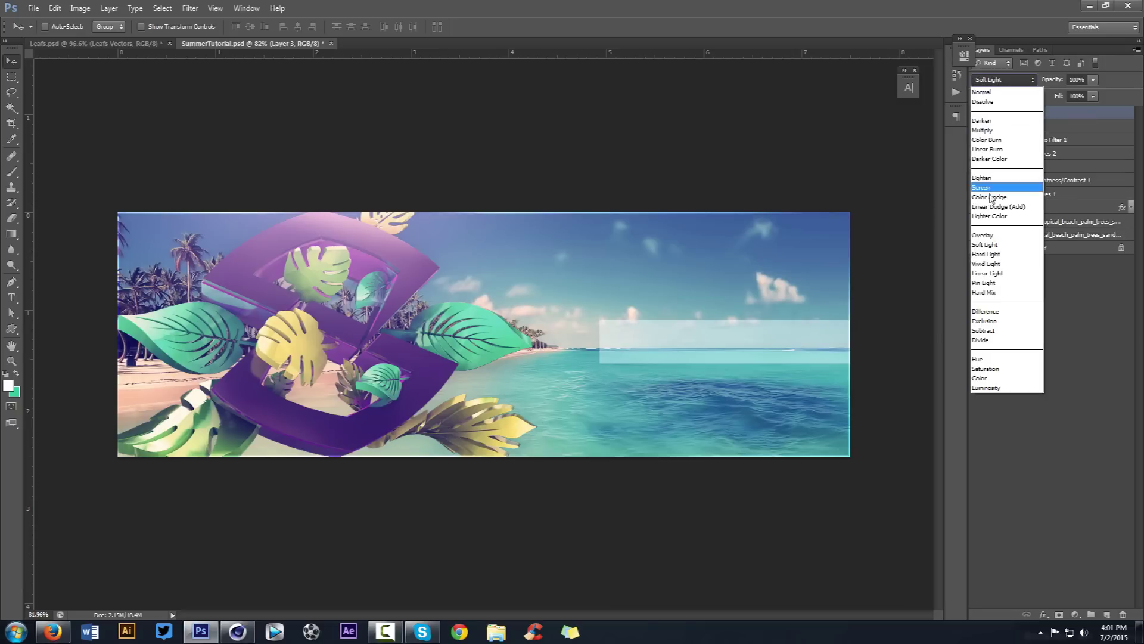
{"action": "left_click", "coordinate": [994, 206]}
{"action": "key", "text": "Down"}
{"action": "key", "text": "Down"}
{"action": "key", "text": "Down"}
{"action": "key", "text": "Down"}
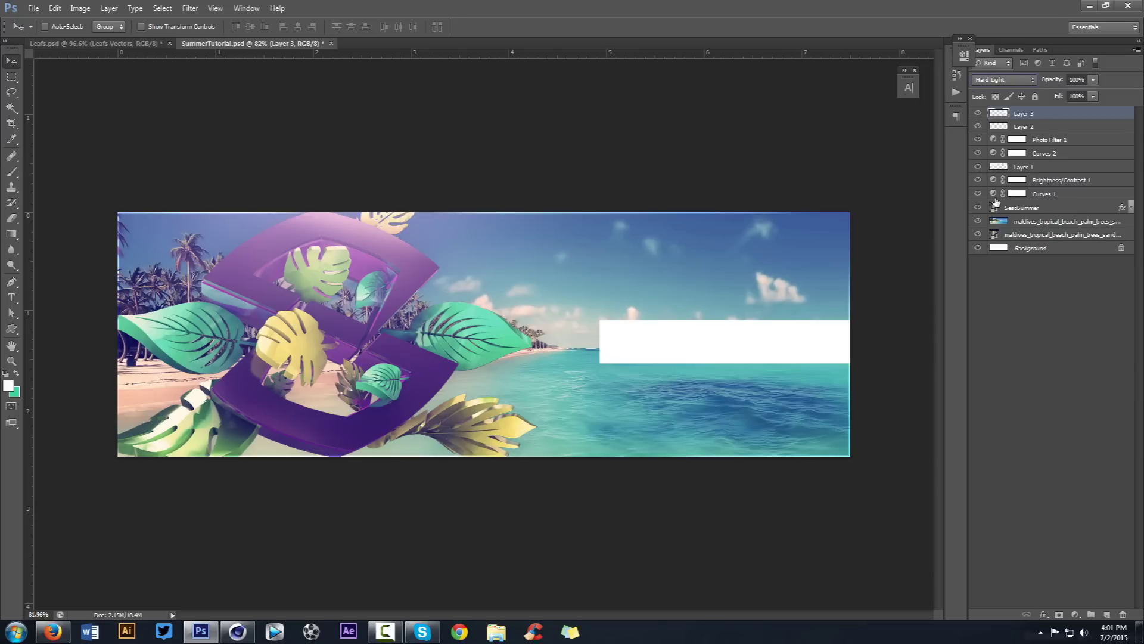
{"action": "key", "text": "Up"}
{"action": "key", "text": "Down"}
{"action": "key", "text": "Down"}
{"action": "key", "text": "Down"}
{"action": "key", "text": "Down"}
{"action": "key", "text": "Down"}
{"action": "key", "text": "Down"}
{"action": "key", "text": "Down"}
{"action": "key", "text": "Down"}
{"action": "key", "text": "Down"}
{"action": "key", "text": "Down"}
{"action": "key", "text": "Down"}
{"action": "key", "text": "Up"}
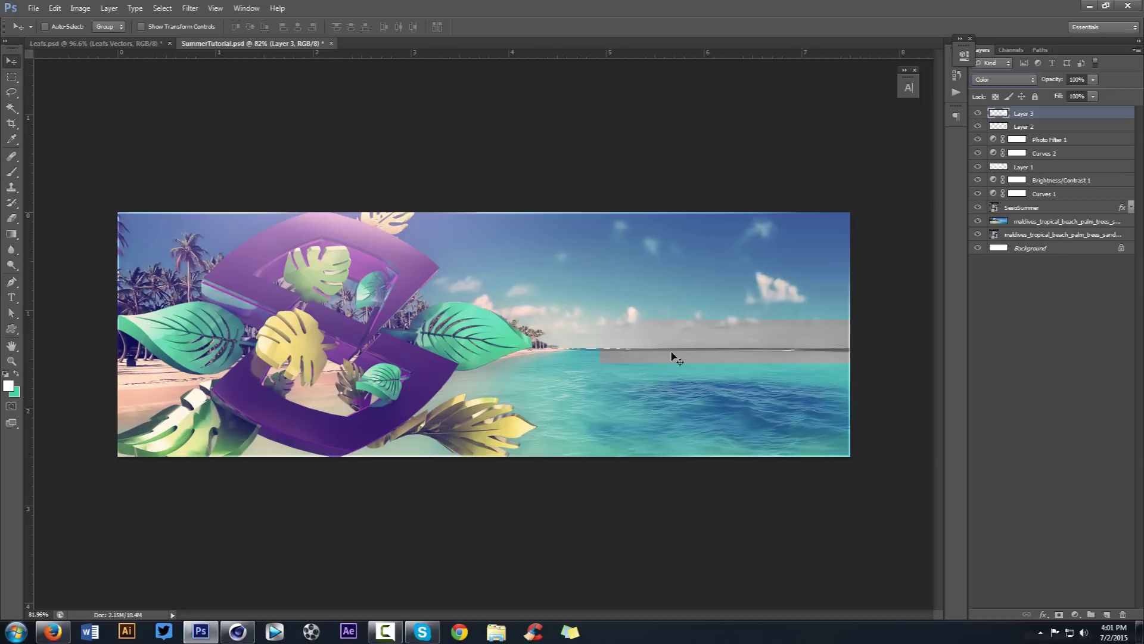
{"action": "key", "text": "Down"}
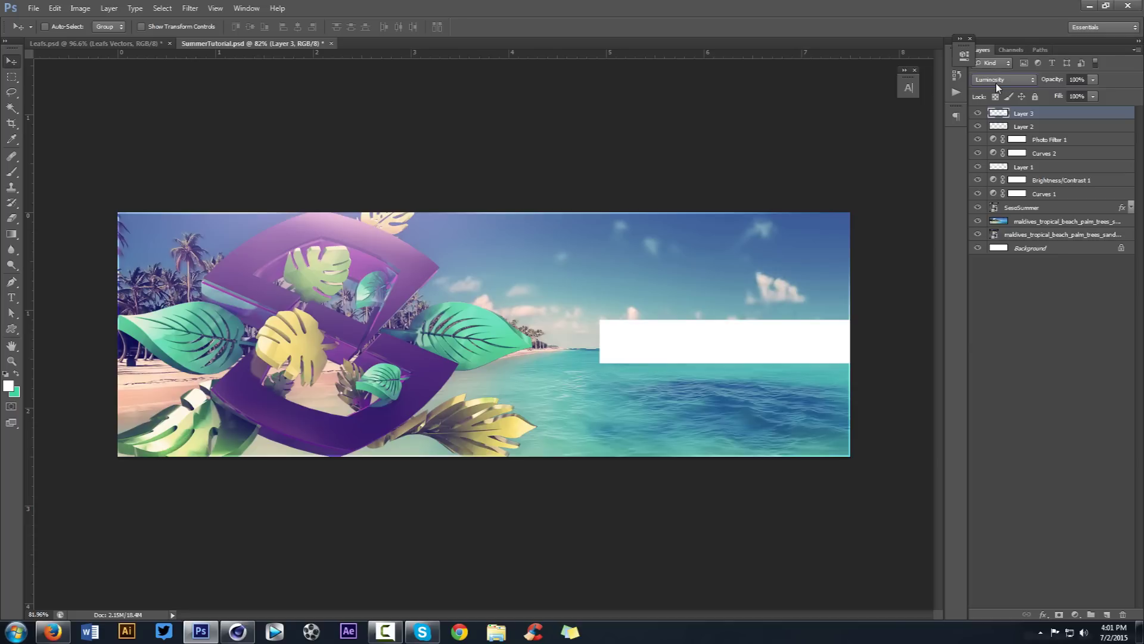
- Return the white rectangle layer to the Soft Light blend mode and nudge the rectangle down slightly
{"action": "left_click", "coordinate": [996, 84]}
{"action": "left_click", "coordinate": [1007, 239]}
{"action": "left_click", "coordinate": [758, 300]}
{"action": "key", "text": "Down"}
{"action": "key", "text": "Down"}
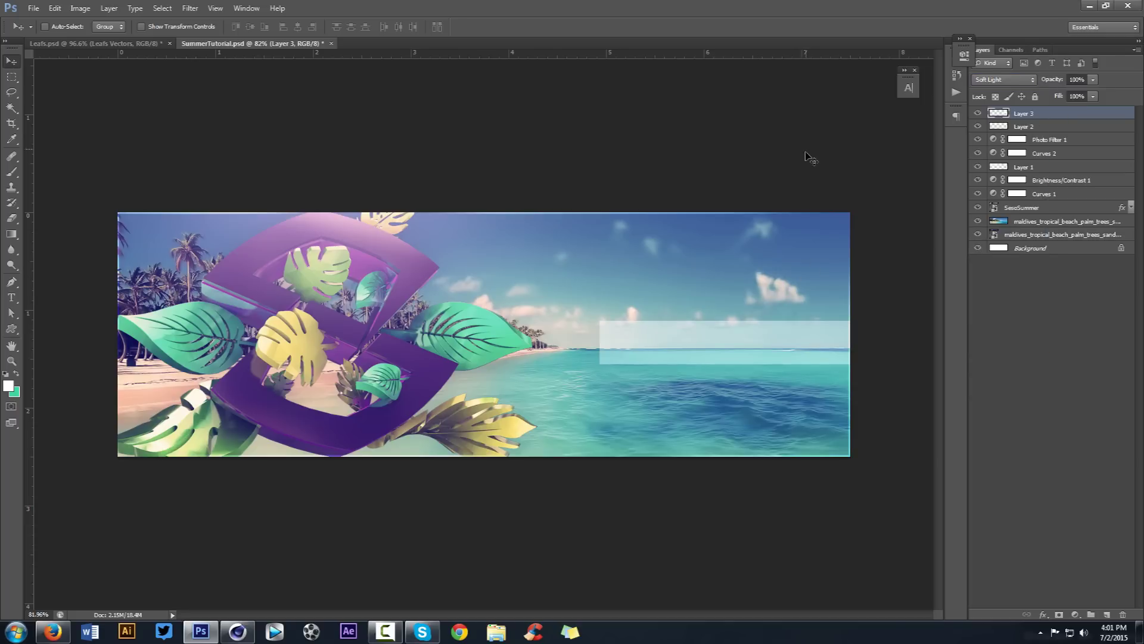
- Lower the white rectangle layer's opacity to 27%
{"action": "left_click", "coordinate": [1083, 79]}
{"action": "type", "text": "50"}
{"action": "left_click_drag", "start_coordinate": [1089, 86], "coordinate": [1077, 97]}
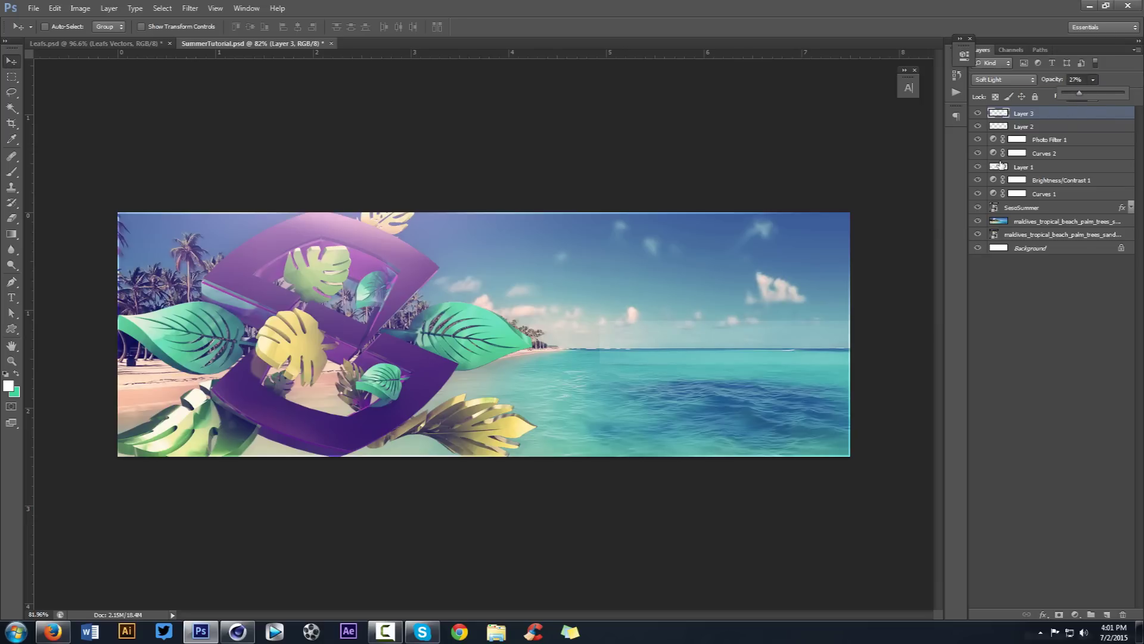
{"action": "left_click", "coordinate": [1035, 116]}
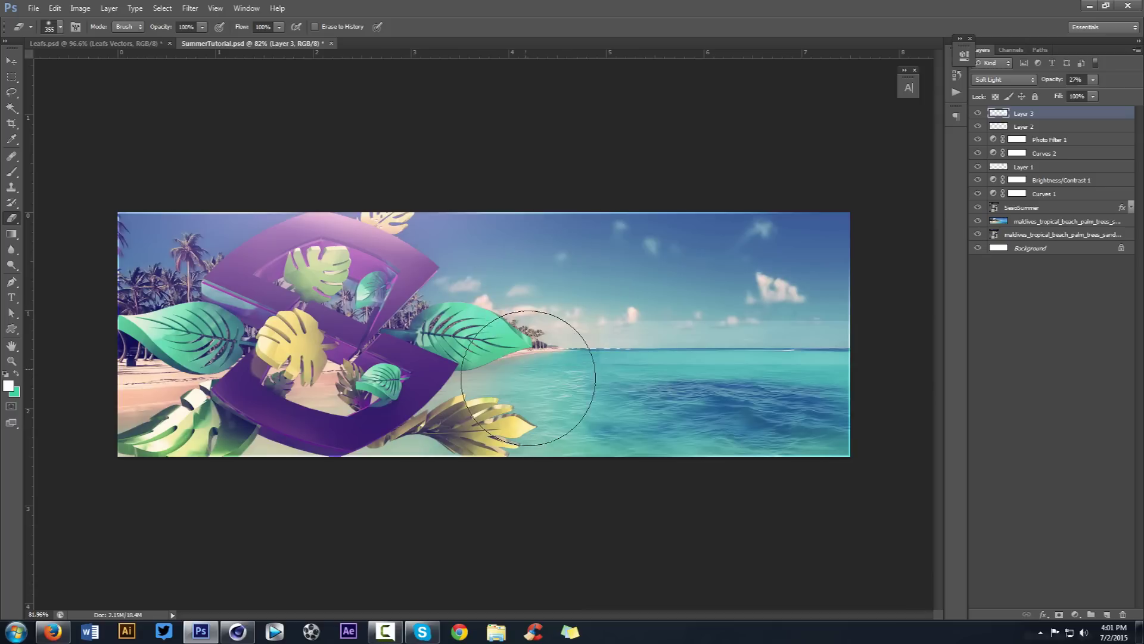
{"action": "key", "text": "v"}
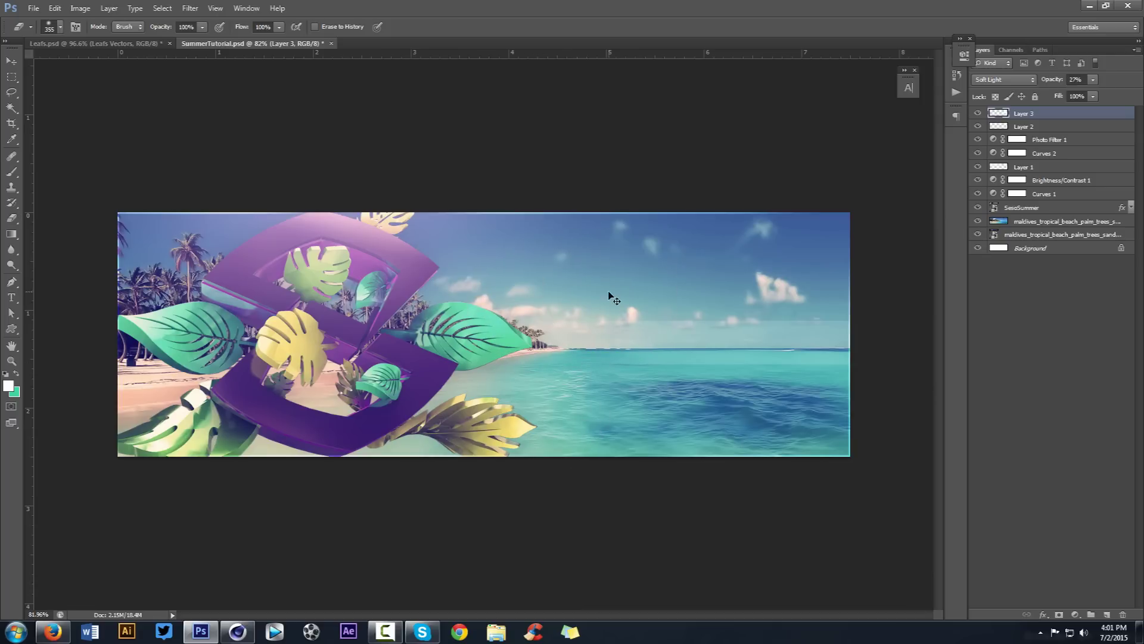
- Add the text SESOHQ in Nexa Bold at 8 pt and place it on the horizon, over the left part of the rectangle
{"action": "key", "text": "t"}
{"action": "left_click", "coordinate": [673, 343]}
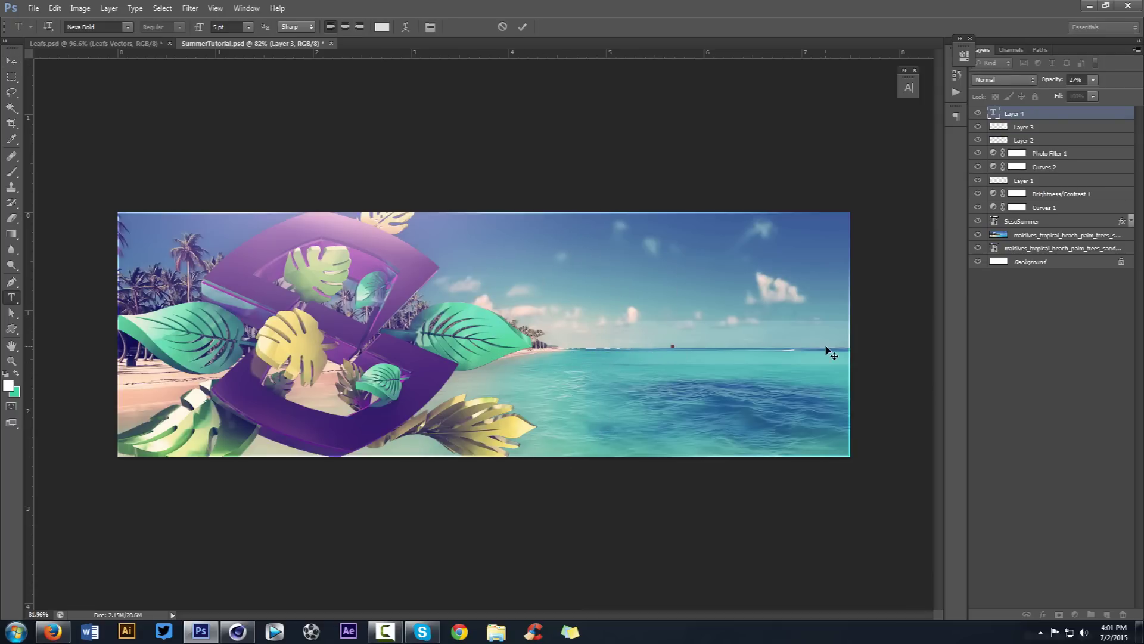
{"action": "type", "text": "SESOHQ"}
{"action": "key", "text": "ctrl+a"}
{"action": "left_click", "coordinate": [909, 88]}
{"action": "left_click", "coordinate": [806, 110]}
{"action": "type", "text": "7"}
{"action": "key", "text": "Return"}
{"action": "type", "text": "8"}
{"action": "key", "text": "Return"}
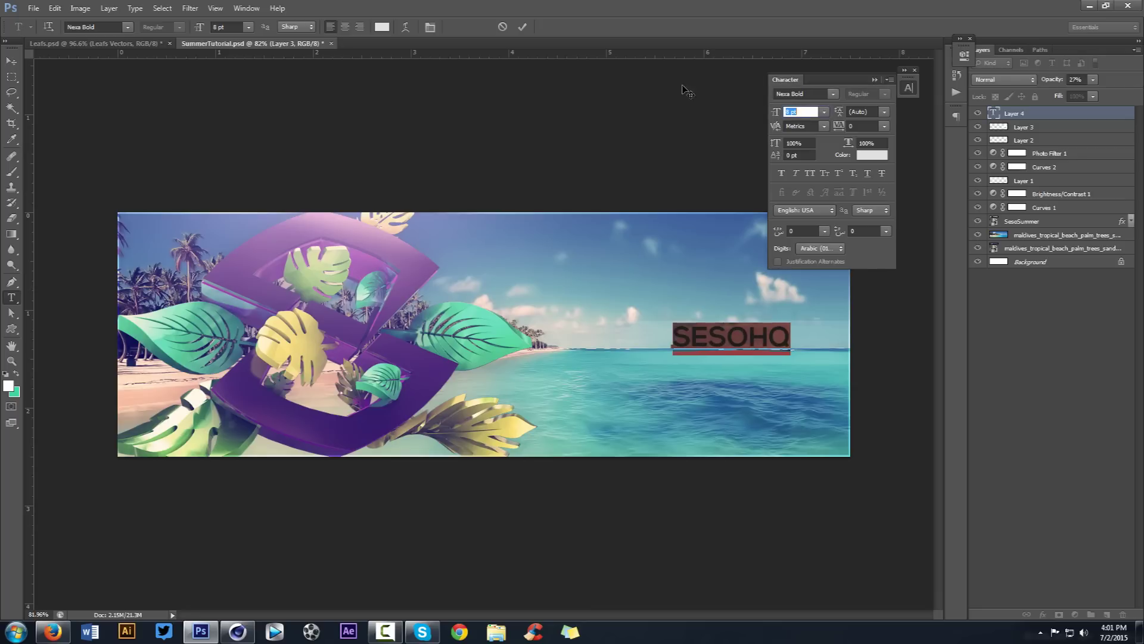
{"action": "left_click", "coordinate": [522, 28]}
{"action": "key", "text": "v"}
{"action": "left_click_drag", "start_coordinate": [785, 302], "coordinate": [741, 312]}
- Color the SESOHQ text white and set its layer's blend mode to Overlay
{"action": "left_click", "coordinate": [864, 155]}
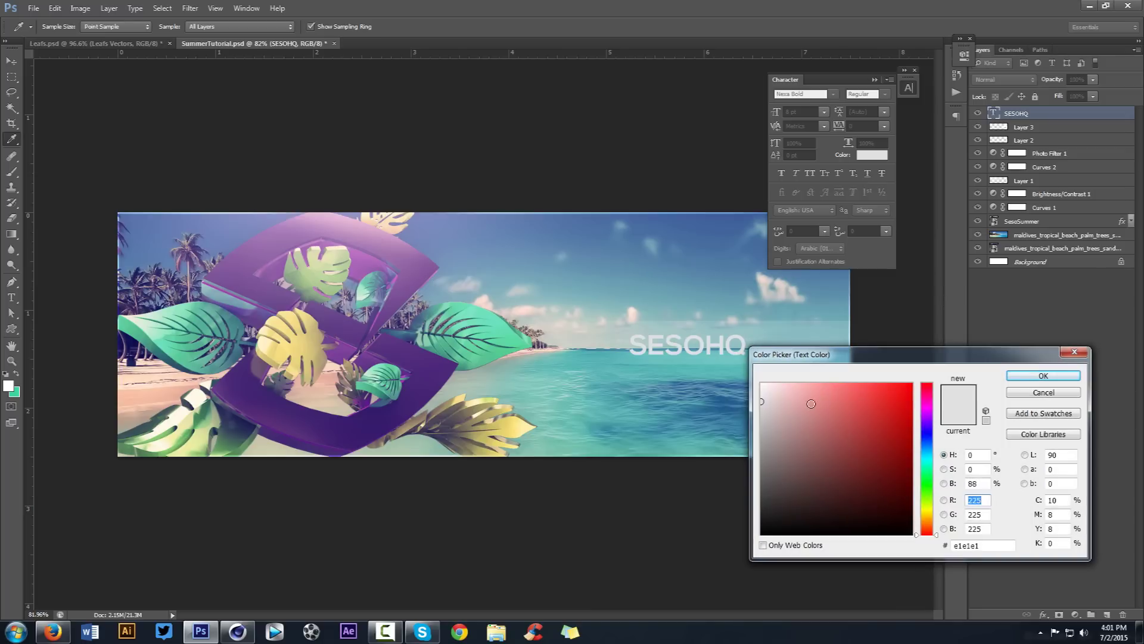
{"action": "left_click", "coordinate": [1043, 375]}
{"action": "left_click", "coordinate": [907, 89]}
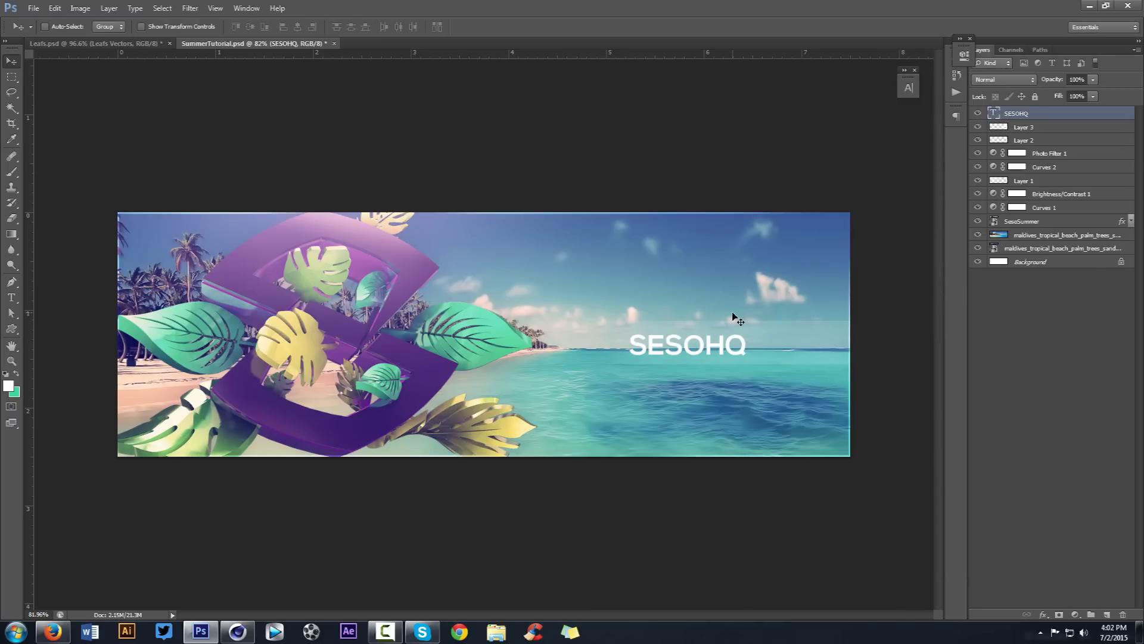
{"action": "left_click", "coordinate": [1006, 79]}
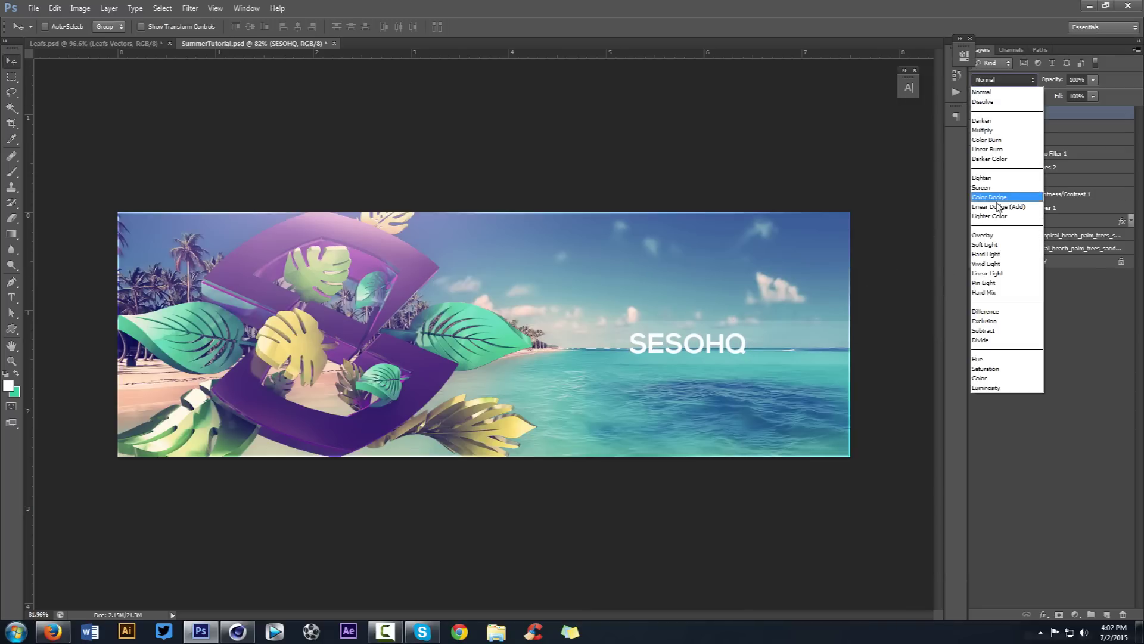
{"action": "left_click", "coordinate": [988, 236]}
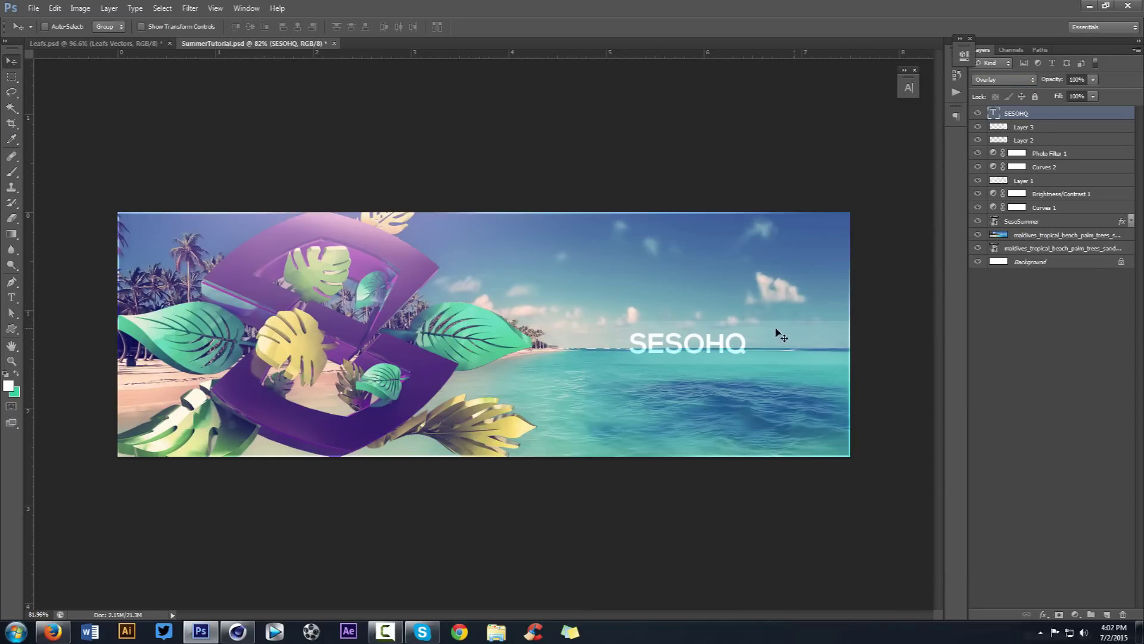
- Duplicate the SESOHQ text just below itself and replace the copy's wording with GRAPHICS DESIGNER AND TUTORIALIST
{"action": "left_click_drag", "start_coordinate": [694, 338], "coordinate": [696, 361], "text": "alt"}
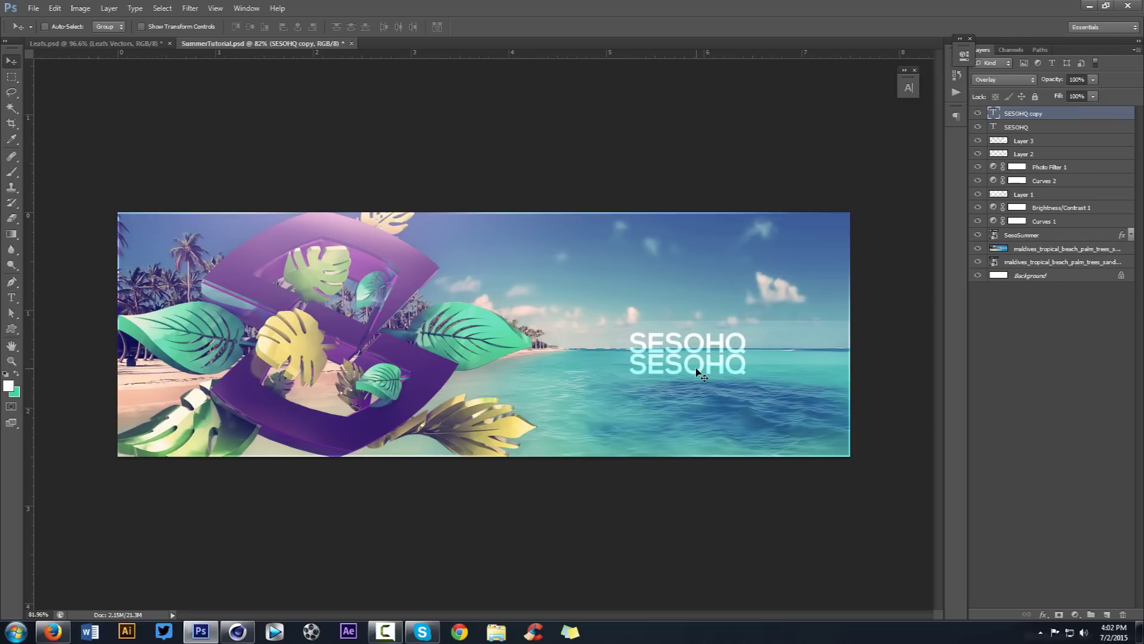
{"action": "key", "text": "t"}
{"action": "left_click", "coordinate": [696, 366]}
{"action": "key", "text": "ctrl+a"}
{"action": "type", "text": "SRAPHICS D"}
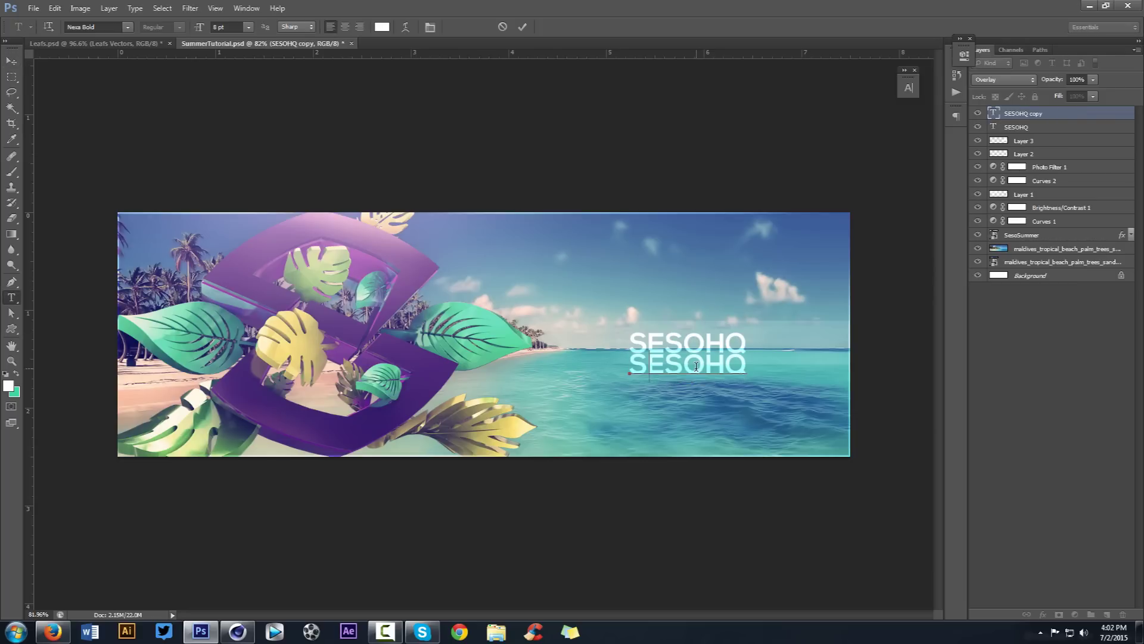
{"action": "type", "text": "ESIGNER"}
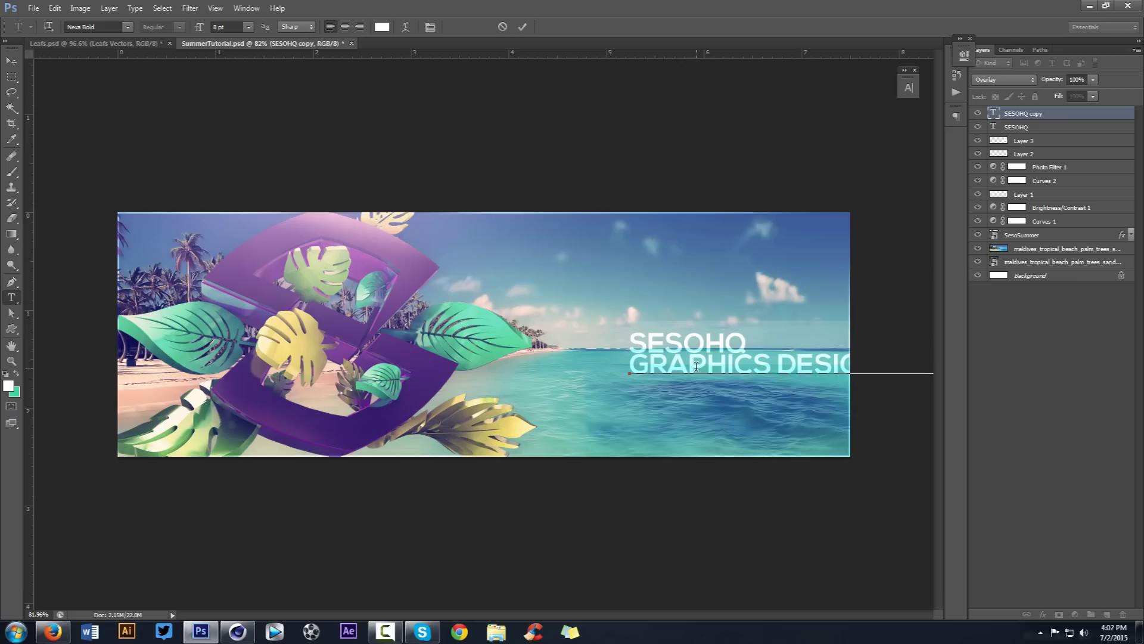
- Set the tagline's font to Nexa Light and its size to 2 pt
{"action": "key", "text": "ctrl+a"}
{"action": "left_click", "coordinate": [909, 87]}
{"action": "left_click", "coordinate": [814, 93]}
{"action": "scroll", "coordinate": [814, 92], "scroll_direction": "up", "scroll_amount": 3}
{"action": "scroll", "coordinate": [814, 92], "scroll_direction": "down", "scroll_amount": 1}
{"action": "left_click", "coordinate": [834, 94]}
{"action": "left_click", "coordinate": [814, 124]}
{"action": "left_click", "coordinate": [809, 110]}
{"action": "scroll", "coordinate": [809, 111], "scroll_direction": "down", "scroll_amount": 6}
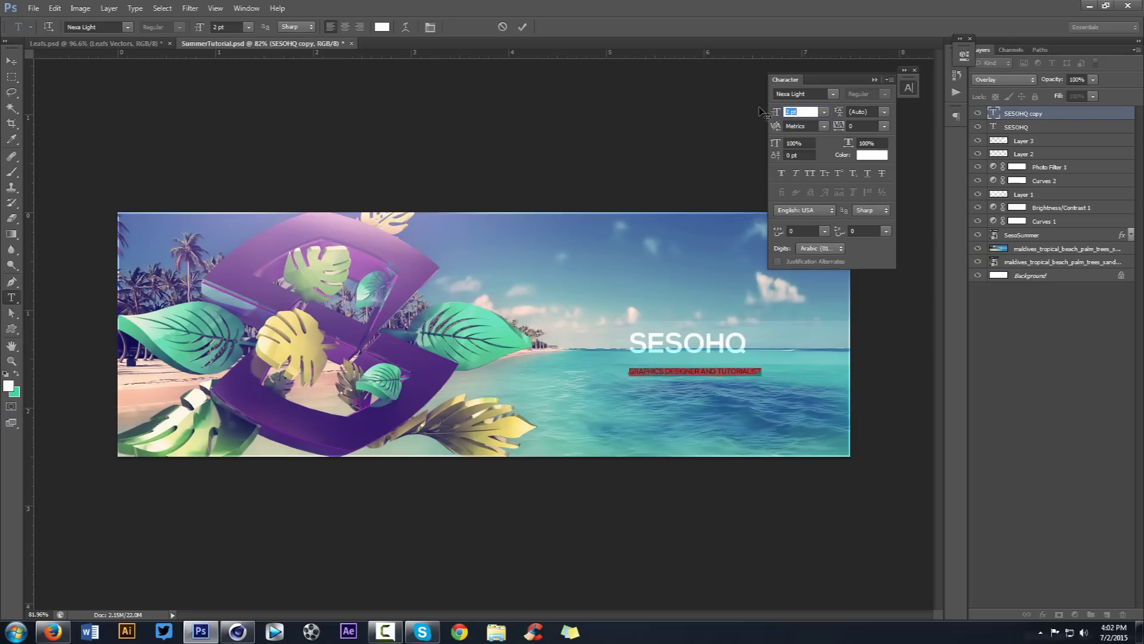
{"action": "left_click", "coordinate": [522, 27]}
- Move the tagline up directly beneath SESOHQ, and shift both text layers up slightly together
{"action": "key", "text": "v"}
{"action": "left_click_drag", "start_coordinate": [713, 365], "coordinate": [713, 350]}
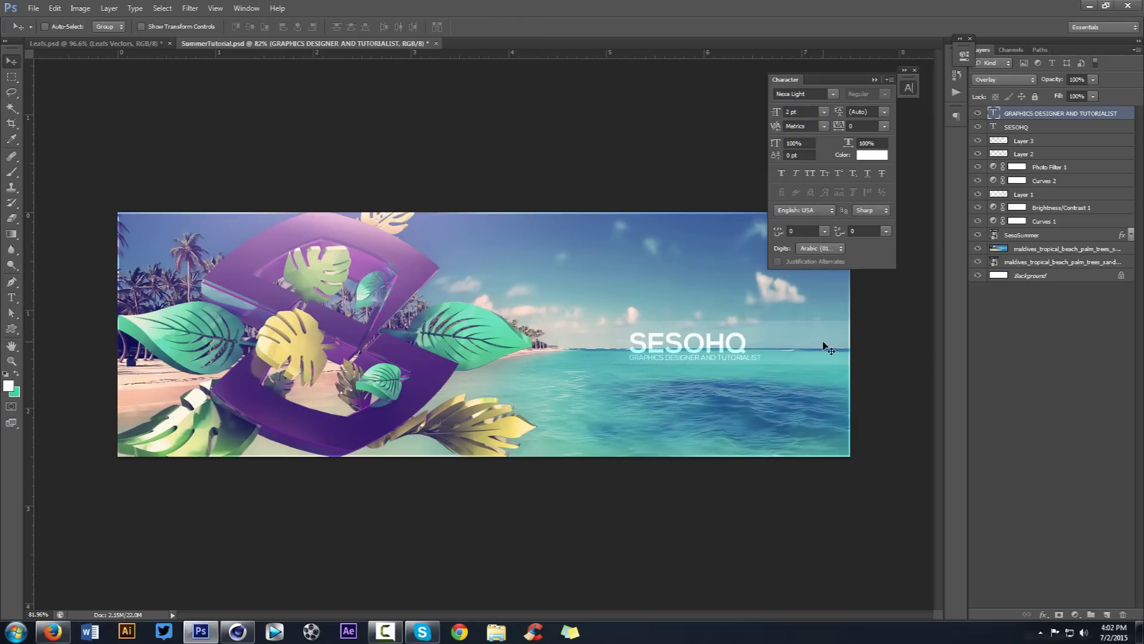
{"action": "left_click", "coordinate": [1028, 127], "text": "shift"}
{"action": "left_click_drag", "start_coordinate": [763, 304], "coordinate": [768, 300]}
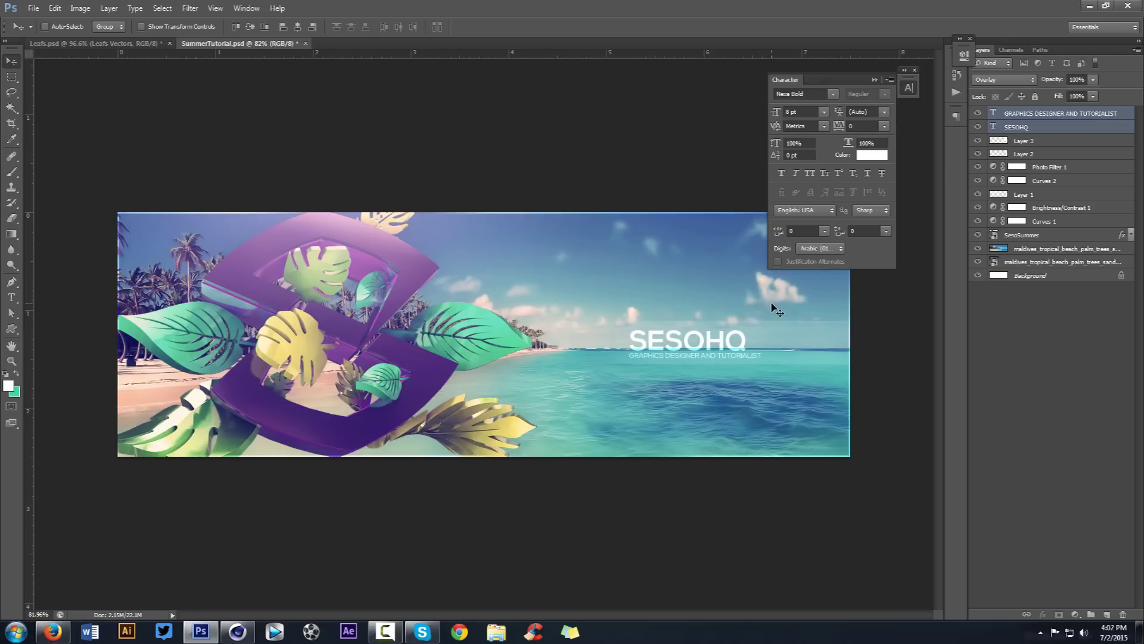
{"action": "left_click", "coordinate": [909, 89]}
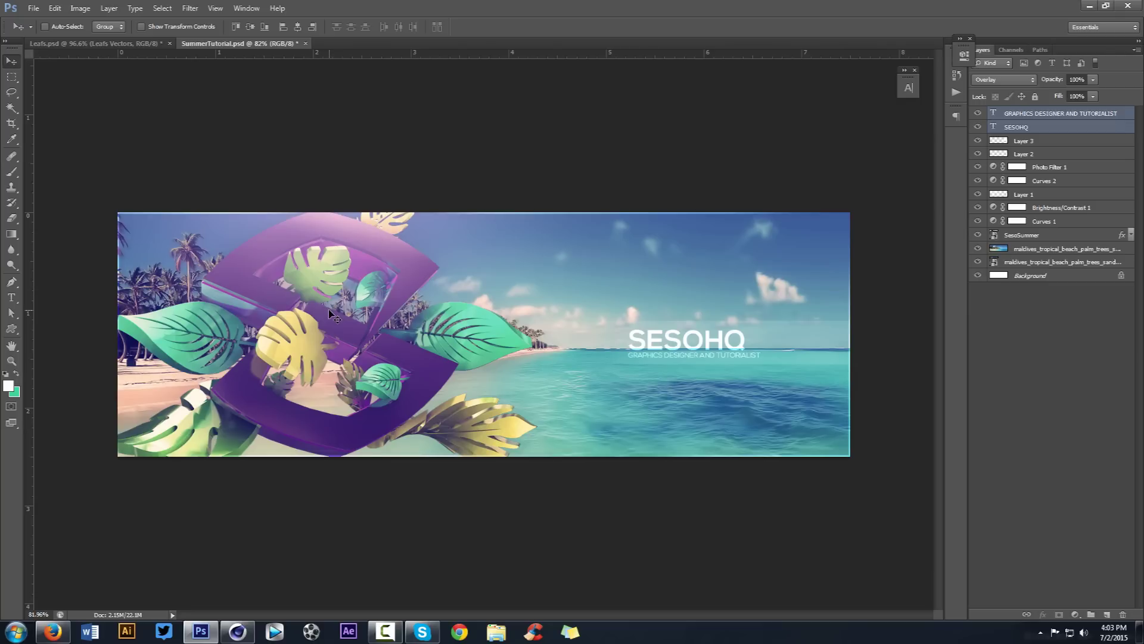
- Create a new layer on top and paint a soft white glow along the header's top edge above the logo with a 1216 px brush
{"action": "left_click", "coordinate": [1107, 614]}
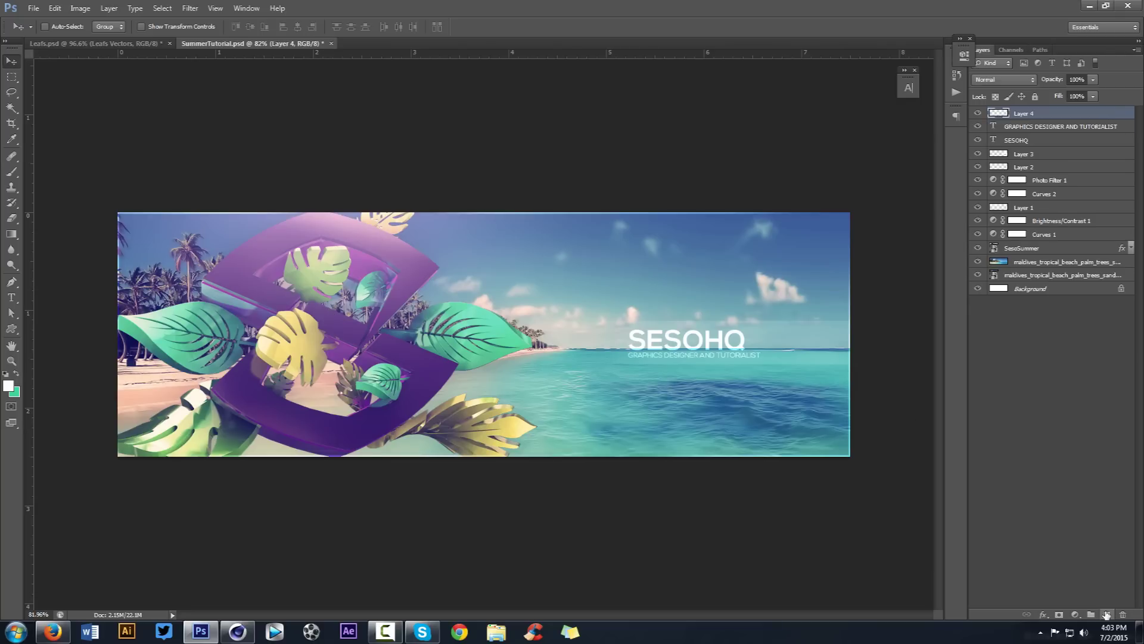
{"action": "key", "text": "b"}
{"action": "scroll", "coordinate": [443, 269], "scroll_direction": "down", "scroll_amount": 5, "text": "alt"}
{"action": "right_click_drag", "start_coordinate": [458, 290], "coordinate": [467, 292], "text": "alt"}
{"action": "scroll", "coordinate": [497, 295], "scroll_direction": "up", "scroll_amount": 5, "text": "alt"}
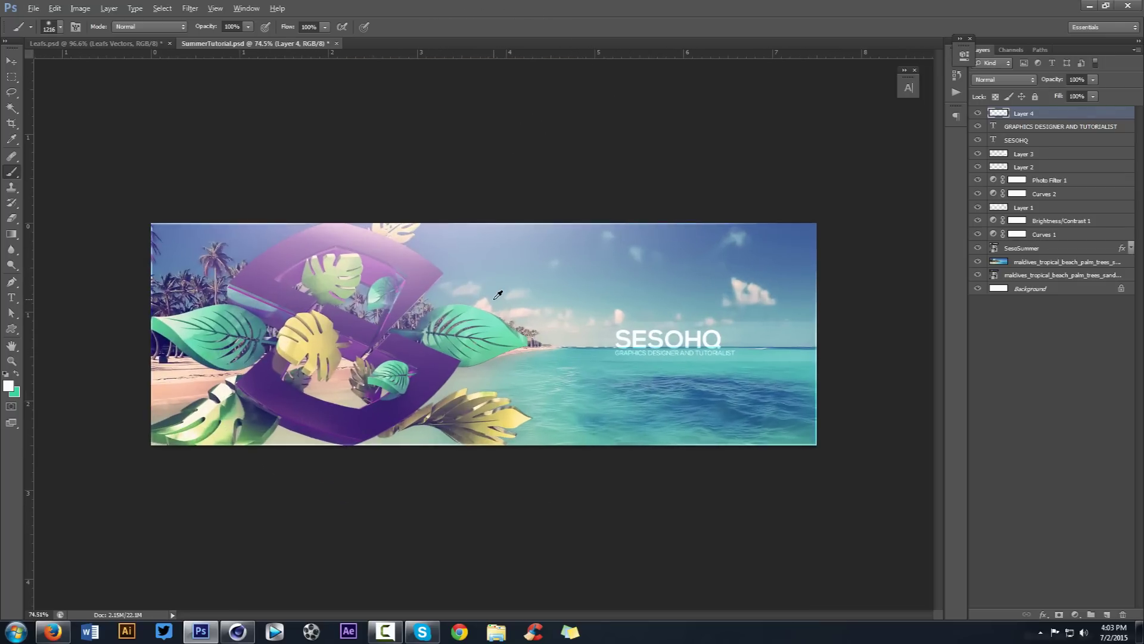
{"action": "scroll", "coordinate": [497, 295], "scroll_direction": "up", "scroll_amount": 1, "text": "alt"}
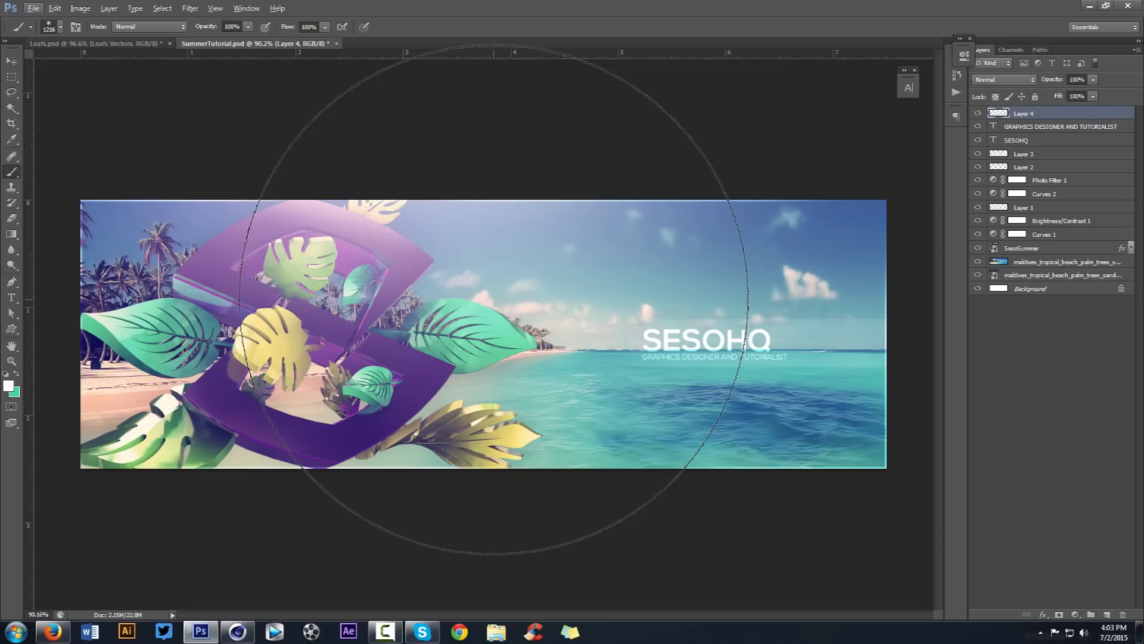
{"action": "key", "text": "v"}
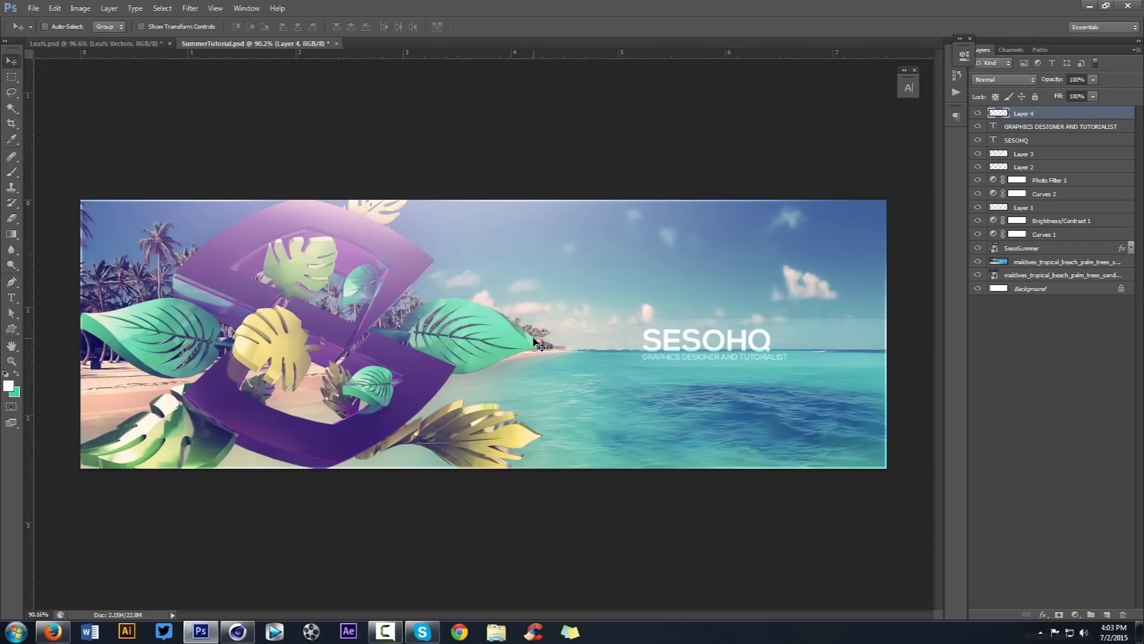